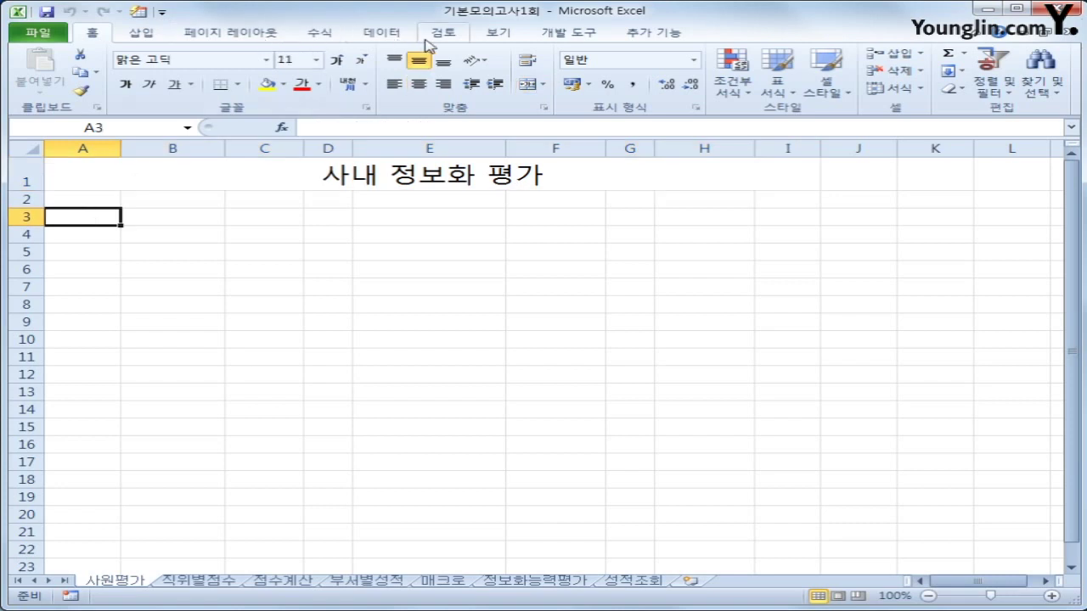
# Start a Microsoft Query import from the MS Access Database source and connect to 사원평가.accdb in the 모의고사 folder
pyautogui.click(392, 39)
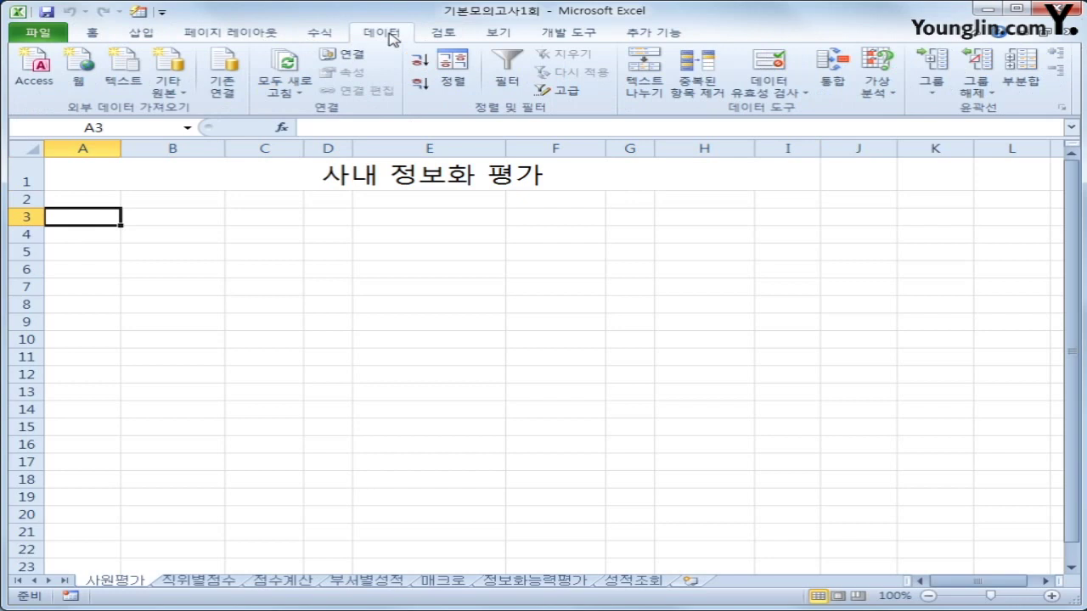
pyautogui.click(176, 92)
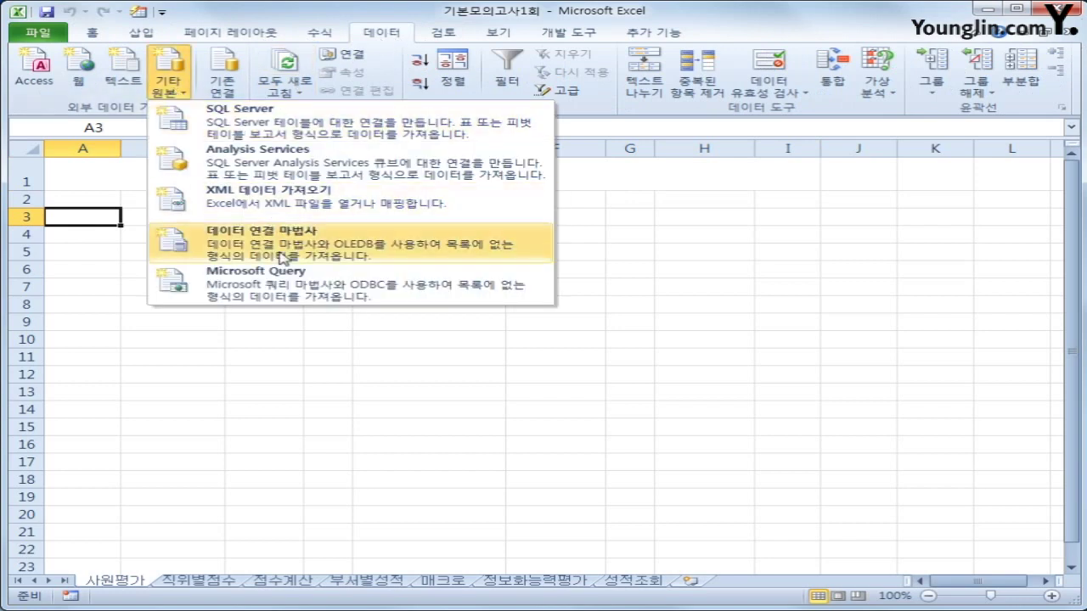
pyautogui.click(283, 291)
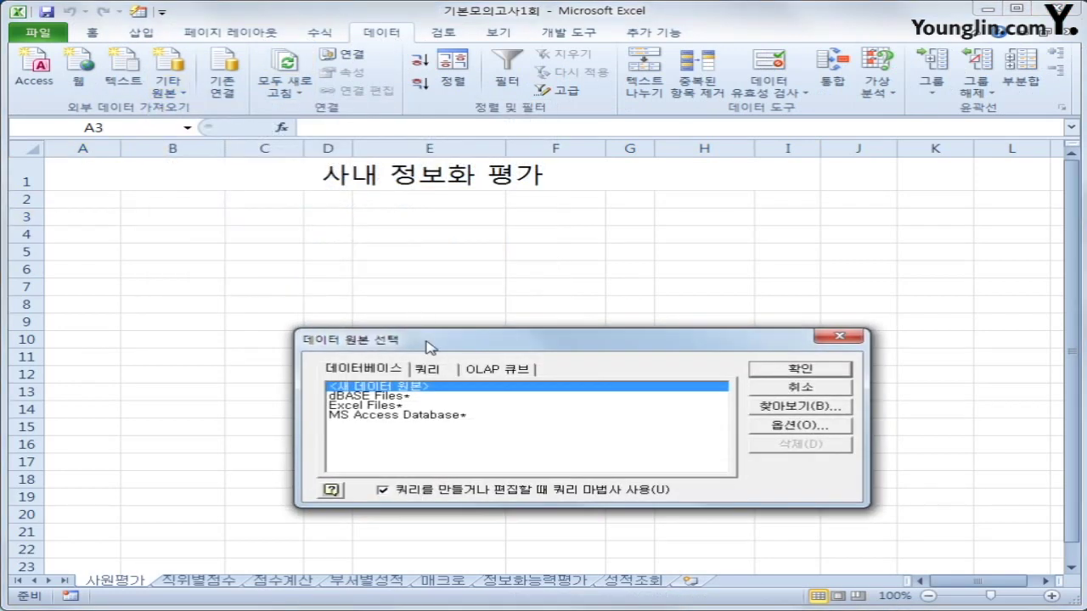
pyautogui.moveTo(433, 342); pyautogui.dragTo(437, 283)
pyautogui.click(423, 356)
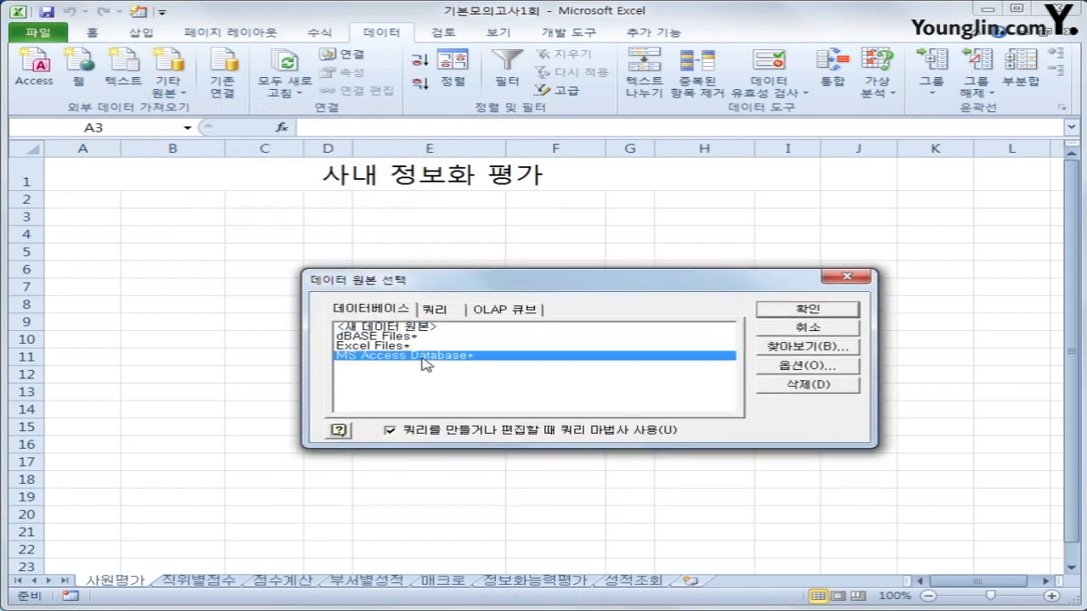
pyautogui.click(769, 314)
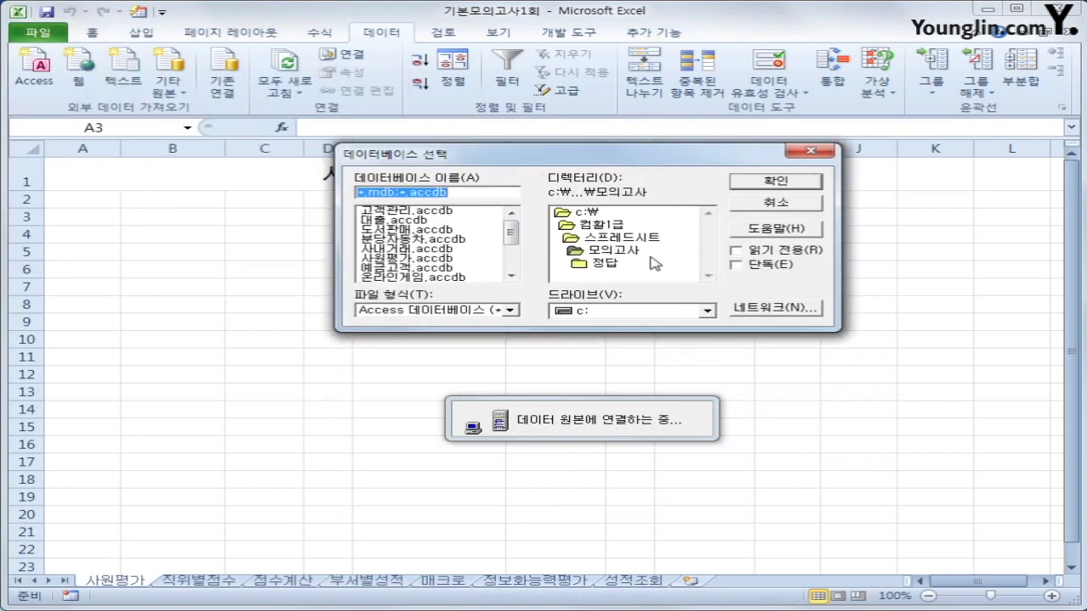
pyautogui.click(430, 259)
pyautogui.click(762, 185)
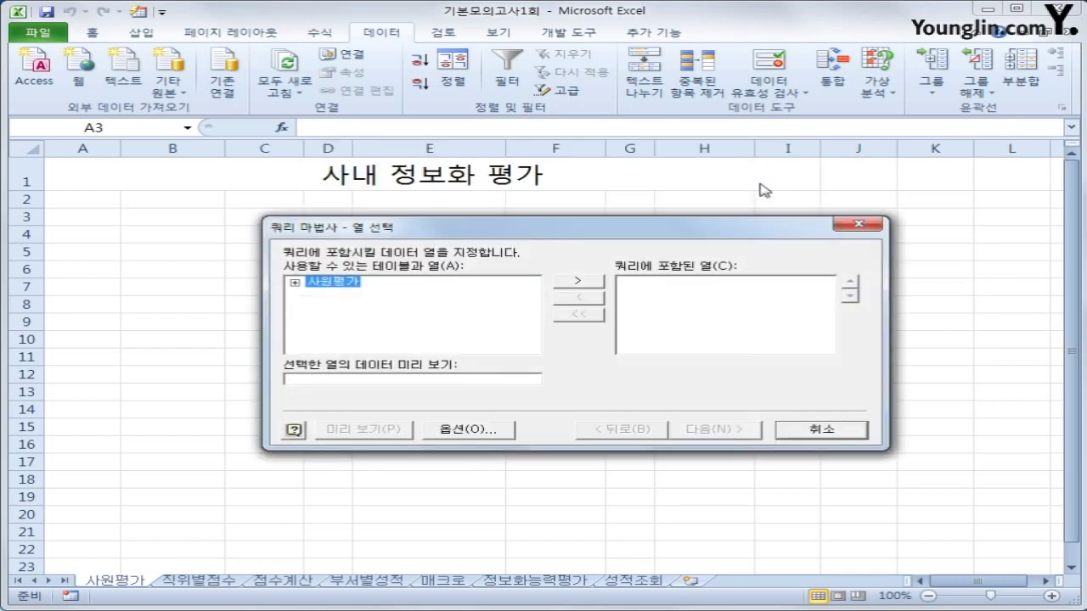
# Include the 사원평가 table's columns 사원명, 사번, 부서, 직위, 입사일, 정보화능력, 엑셀, 파워포인트 and 인터넷 in the query, in that order
pyautogui.doubleClick(337, 291)
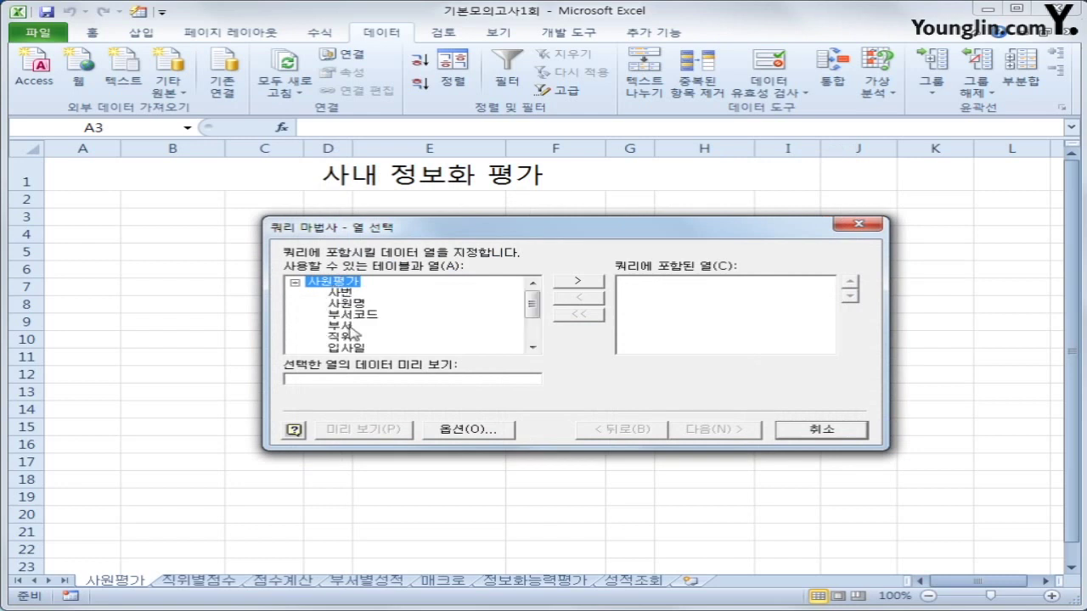
pyautogui.doubleClick(353, 305)
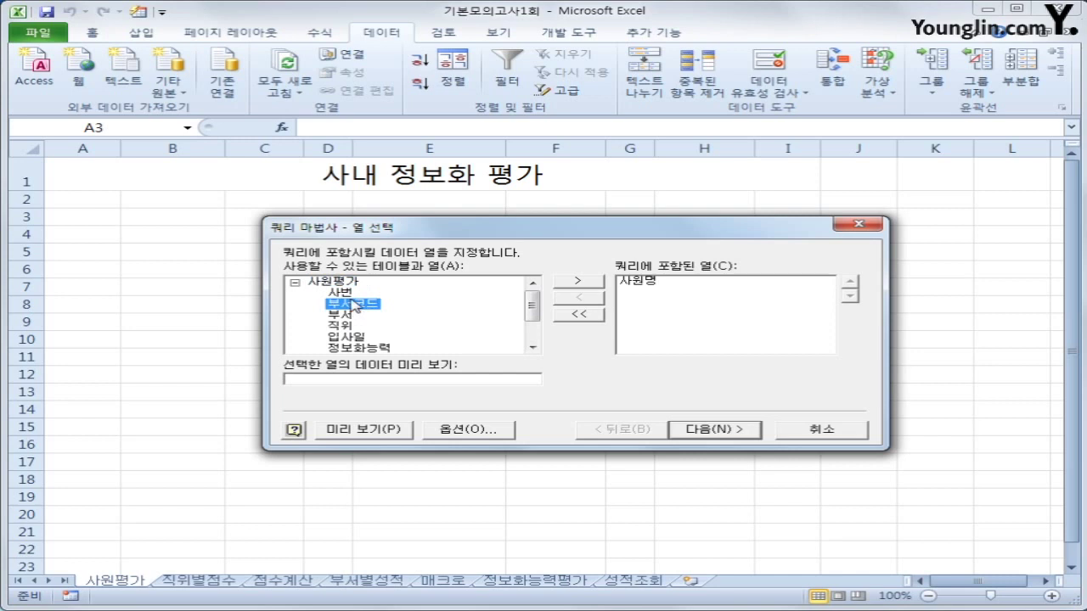
pyautogui.doubleClick(344, 292)
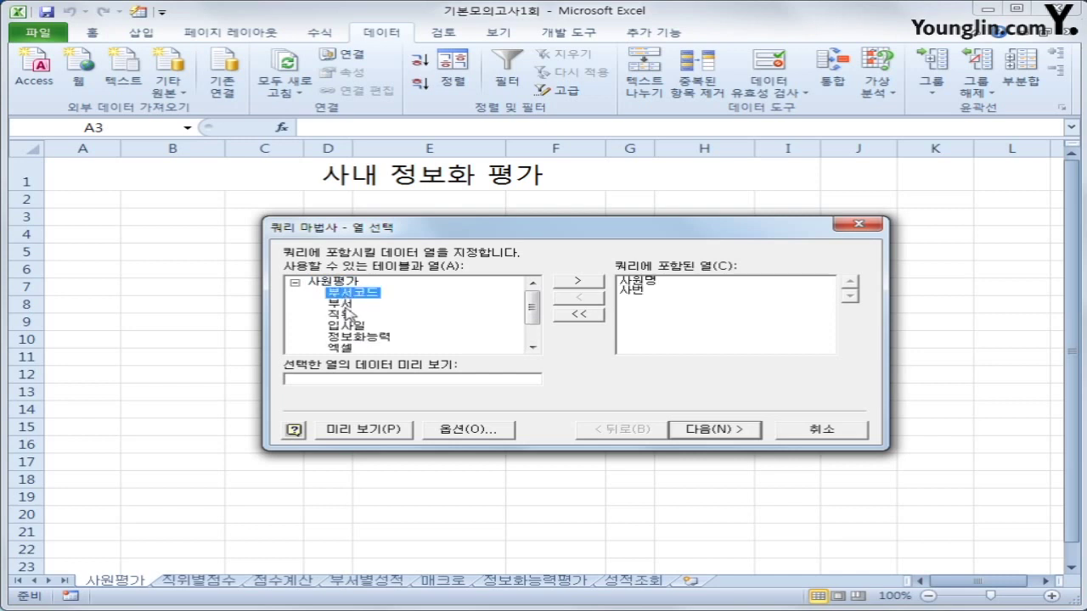
pyautogui.doubleClick(347, 303)
pyautogui.doubleClick(341, 304)
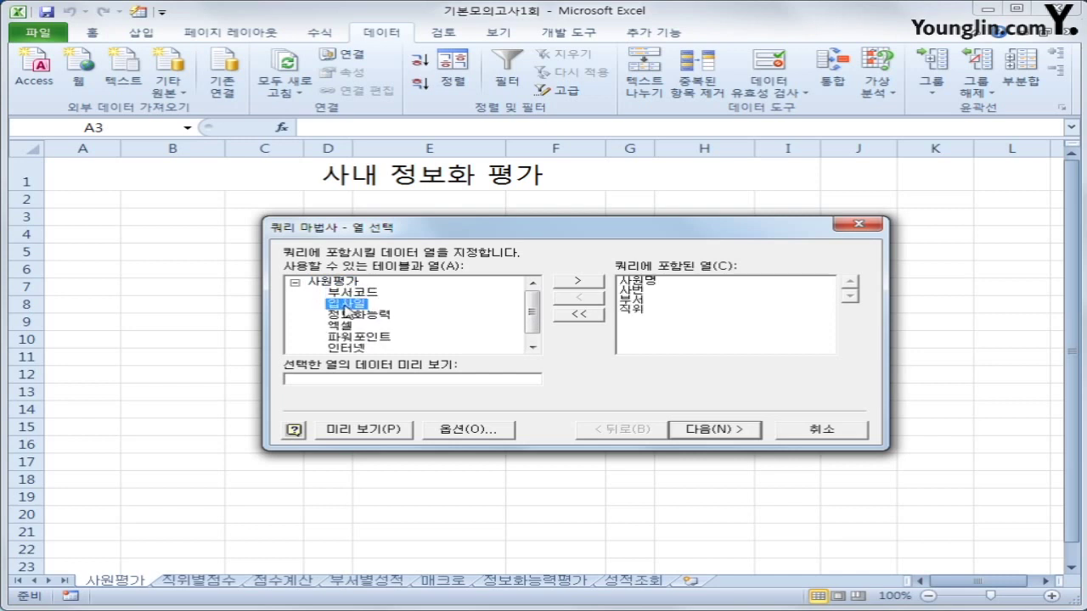
pyautogui.doubleClick(344, 308)
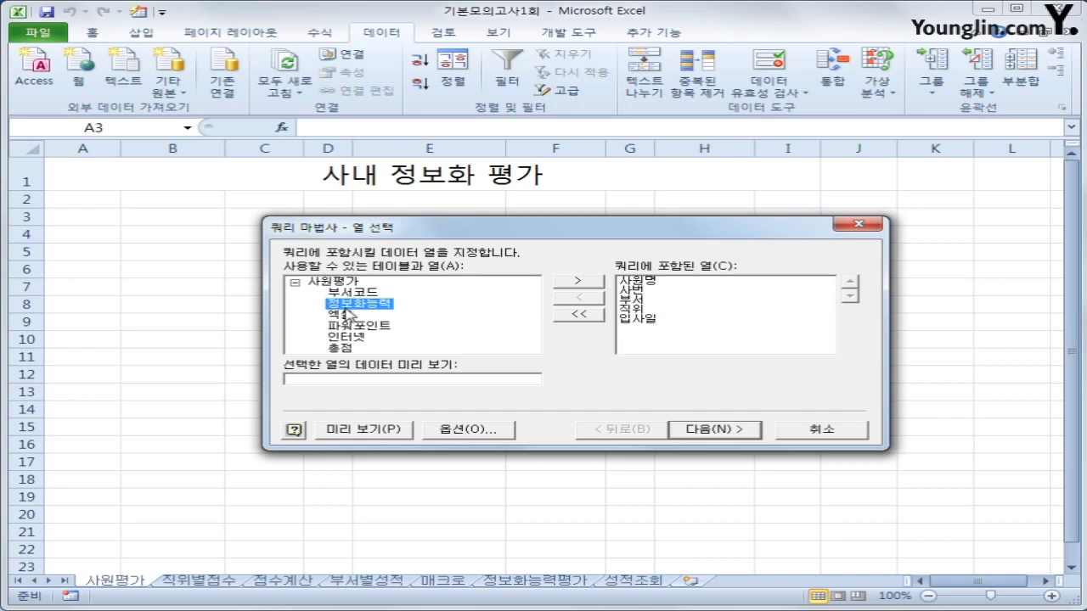
pyautogui.doubleClick(347, 306)
pyautogui.doubleClick(346, 311)
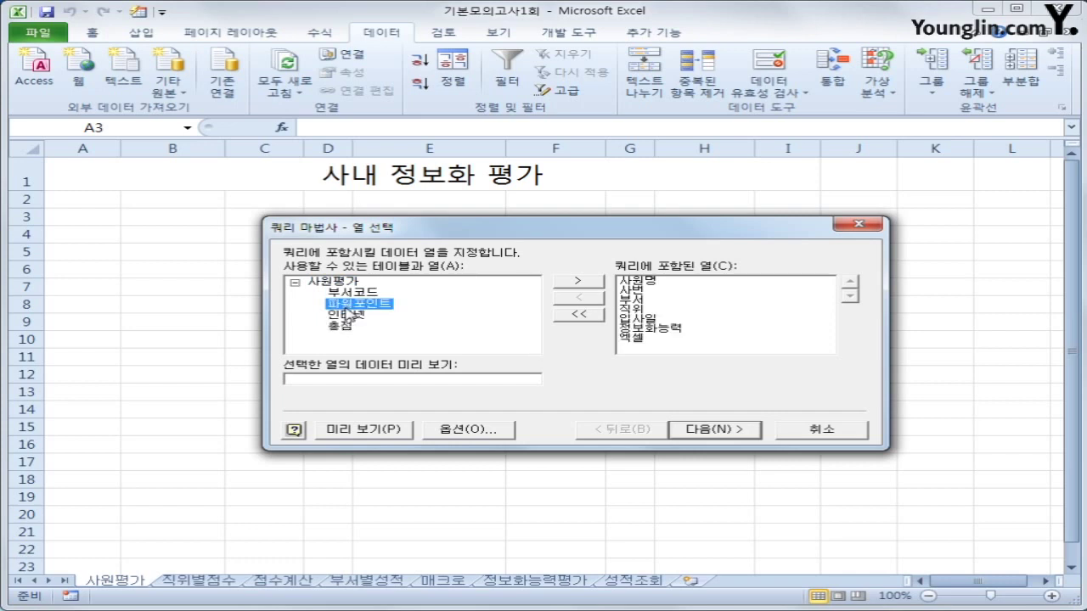
pyautogui.doubleClick(347, 312)
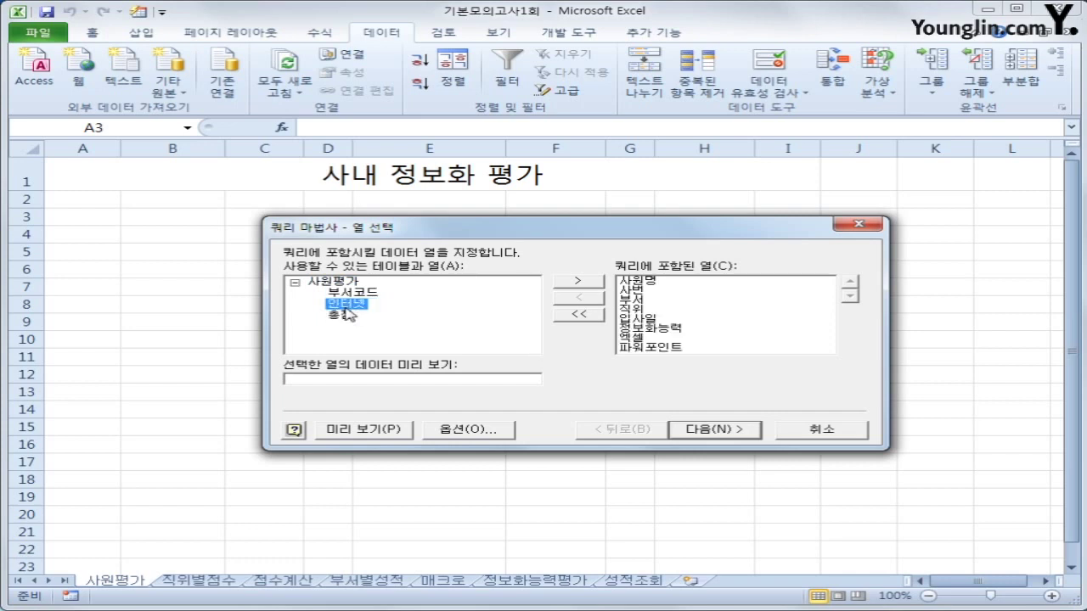
pyautogui.doubleClick(347, 311)
pyautogui.moveTo(827, 311)
pyautogui.mouseDown()
pyautogui.moveTo(826, 336)
pyautogui.moveTo(821, 292)
pyautogui.mouseUp()
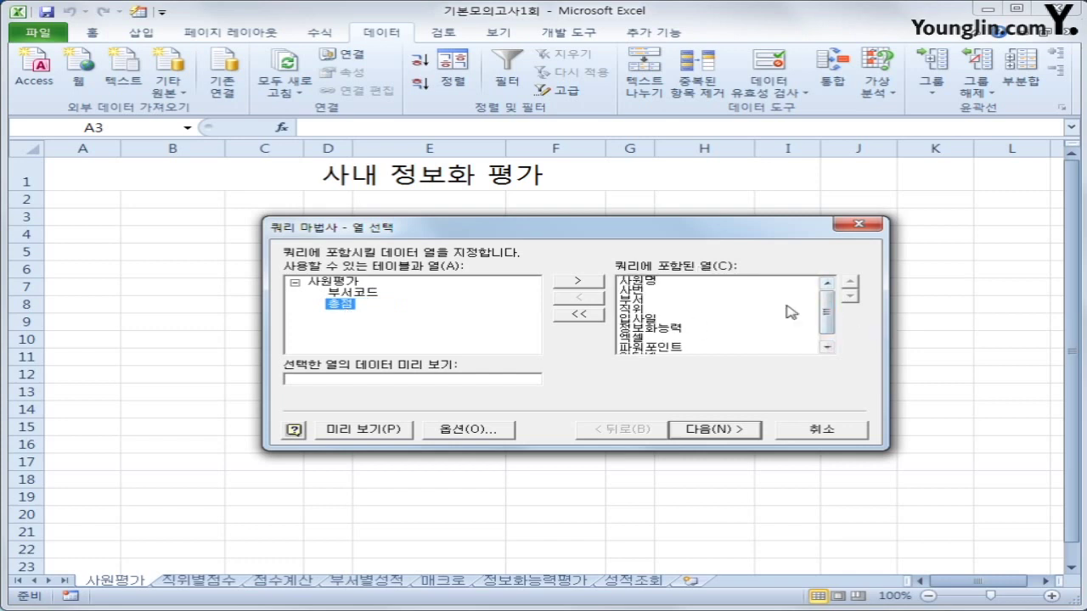
pyautogui.click(733, 433)
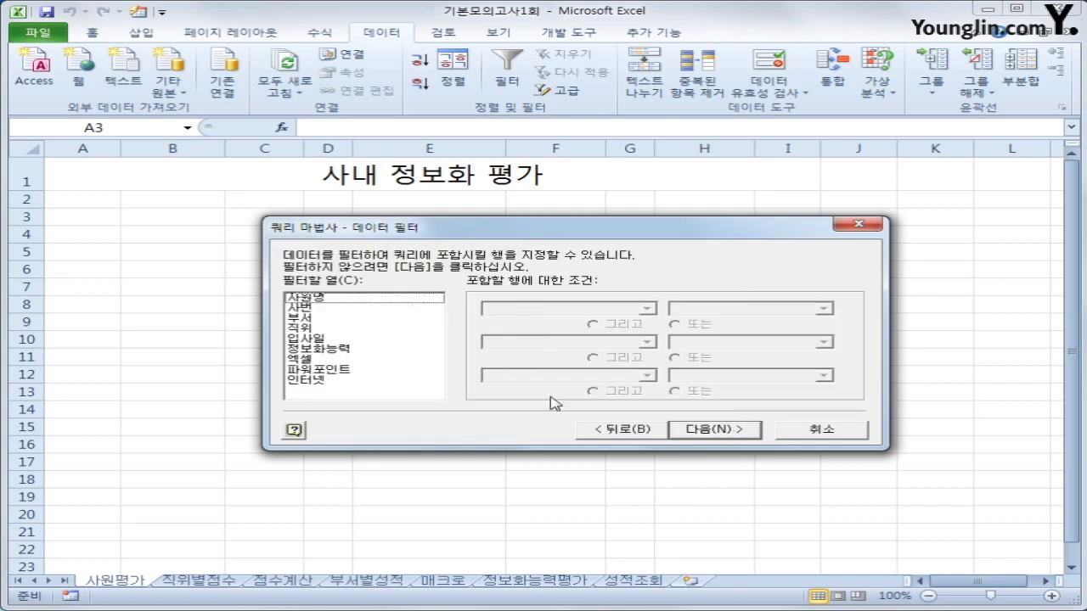
# Filter the query rows to those where 부서 equals 사무처 or 관리과
pyautogui.click(349, 321)
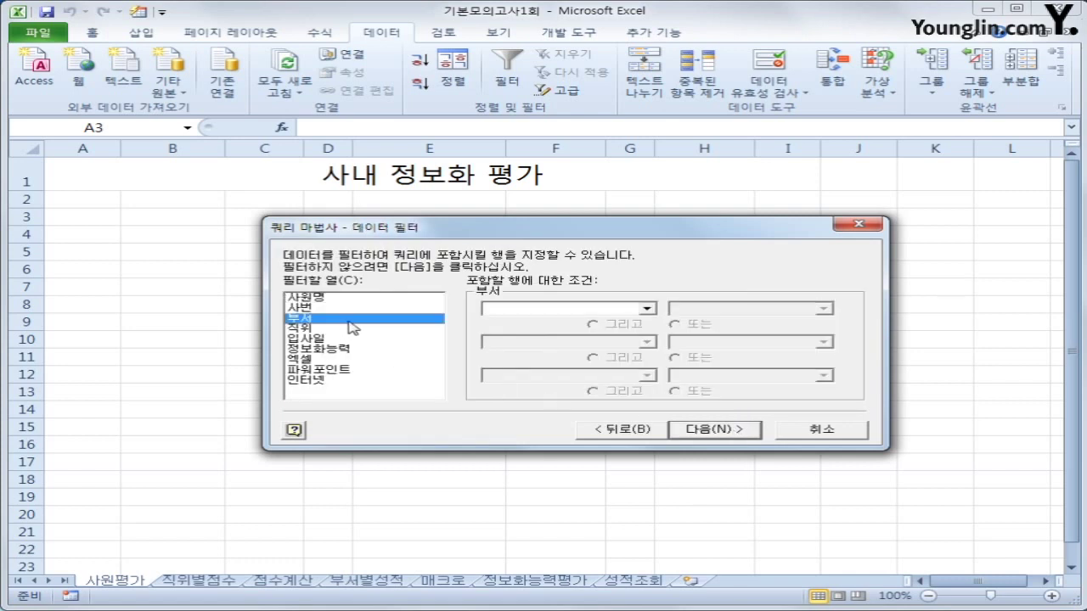
pyautogui.click(559, 311)
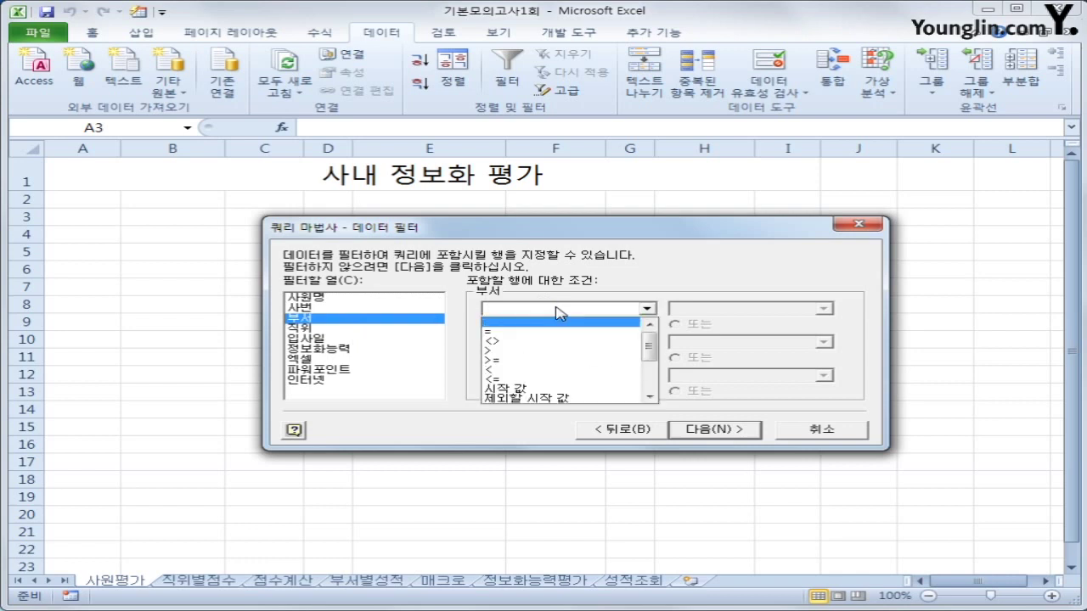
pyautogui.click(554, 334)
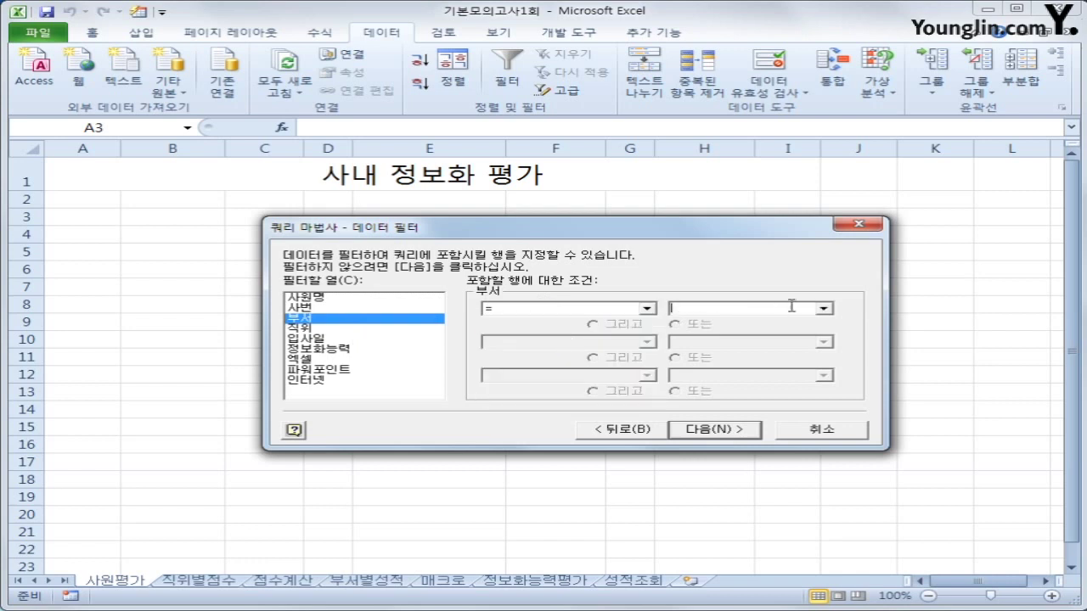
pyautogui.click(824, 308)
pyautogui.click(813, 343)
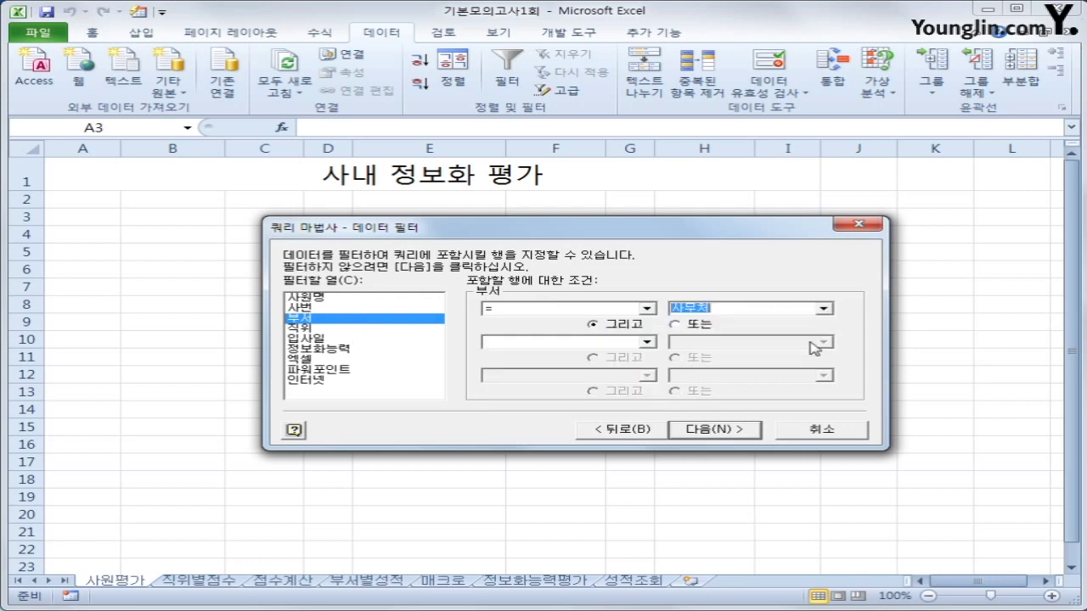
pyautogui.click(687, 325)
pyautogui.click(649, 342)
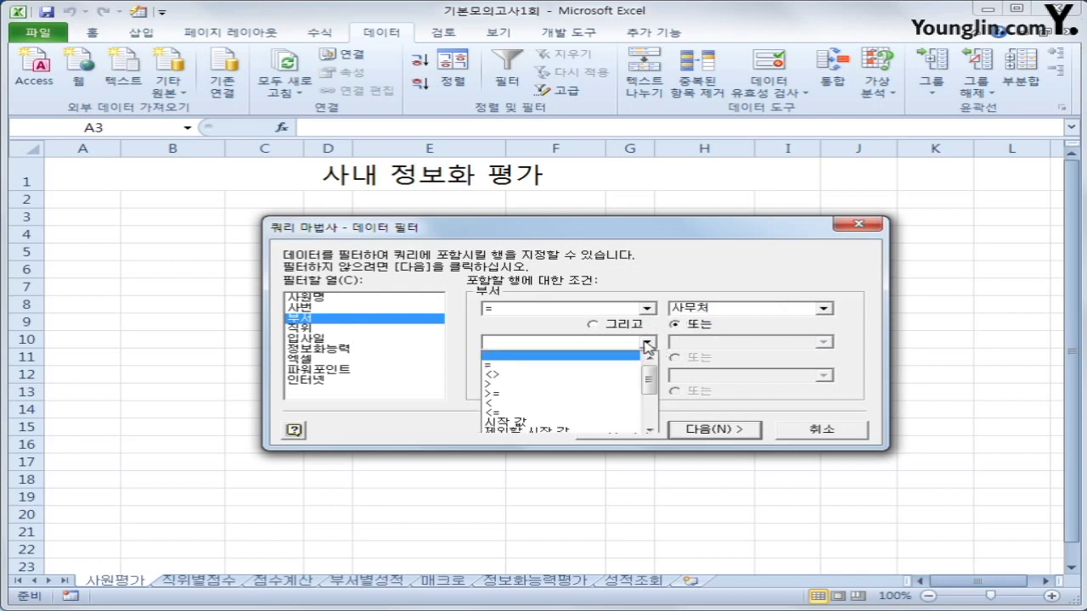
pyautogui.click(630, 369)
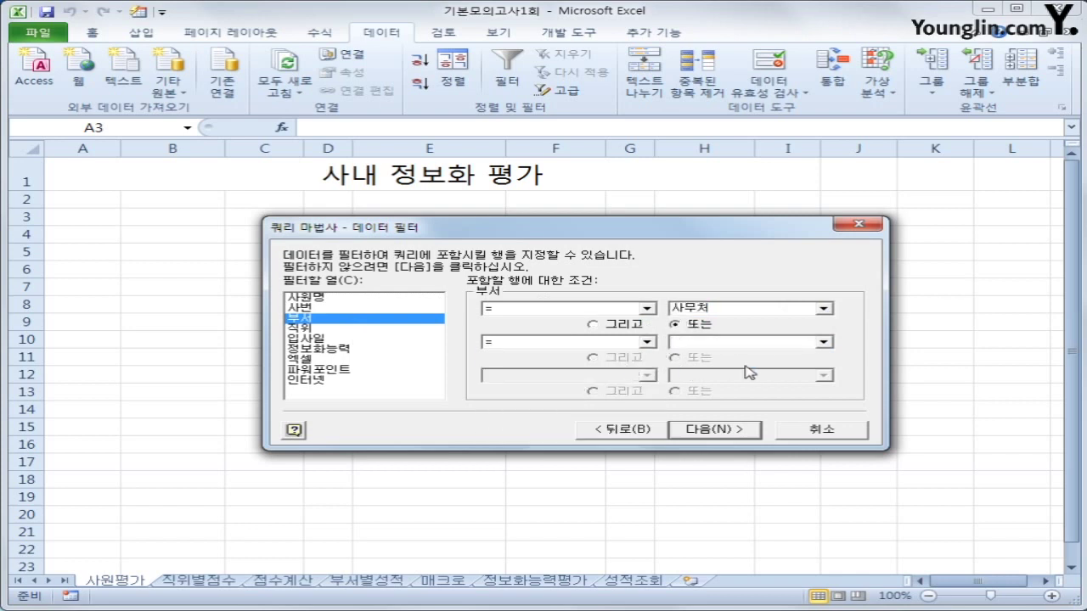
pyautogui.click(823, 342)
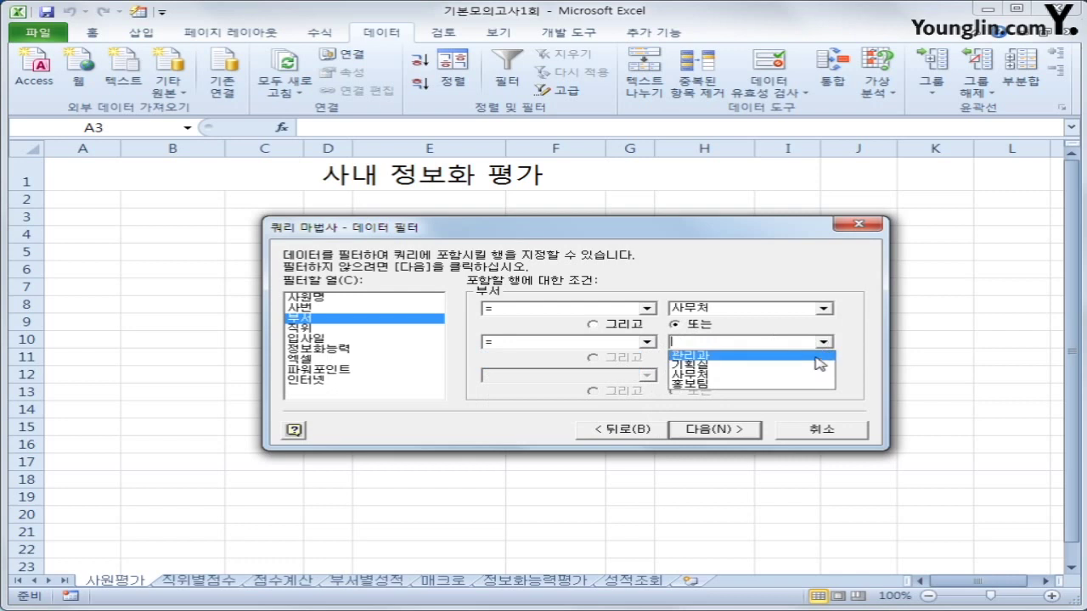
pyautogui.click(817, 355)
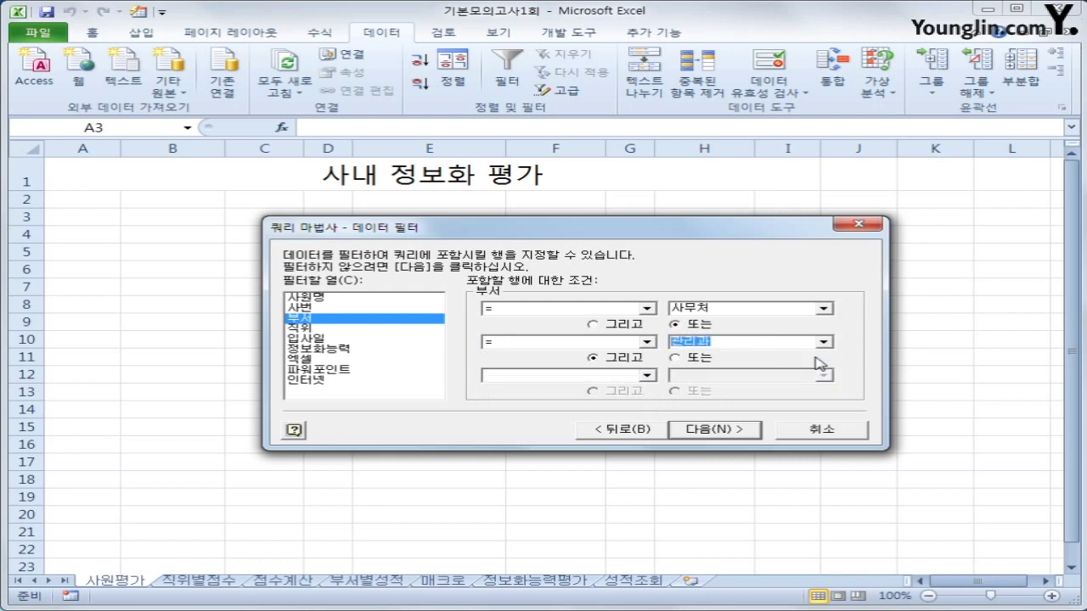
# Add a filter condition that 입사일 is less than or equal to 2014-12-31
pyautogui.click(416, 339)
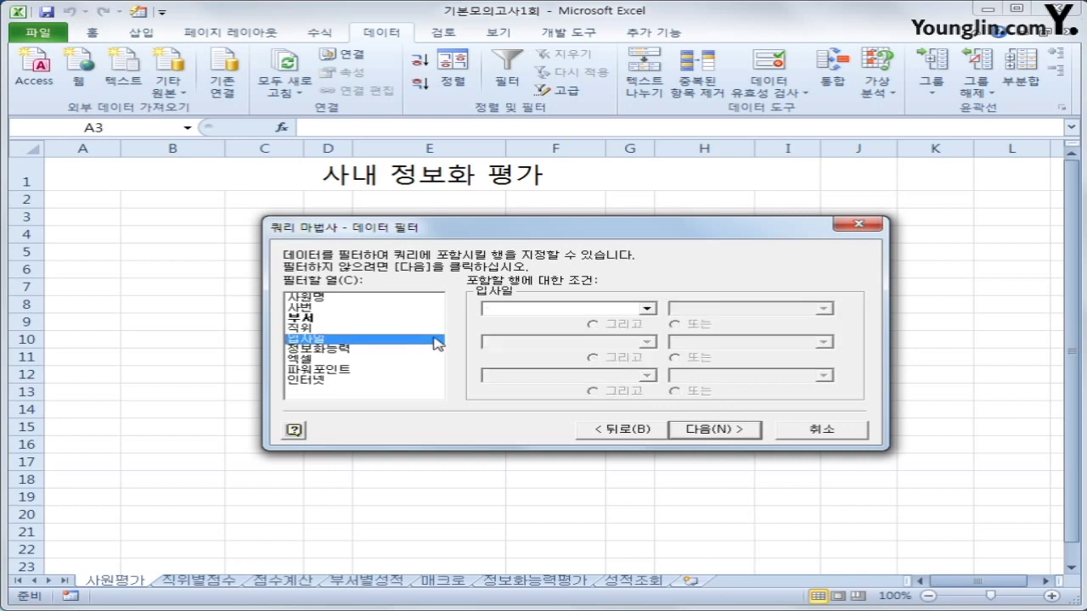
pyautogui.click(584, 309)
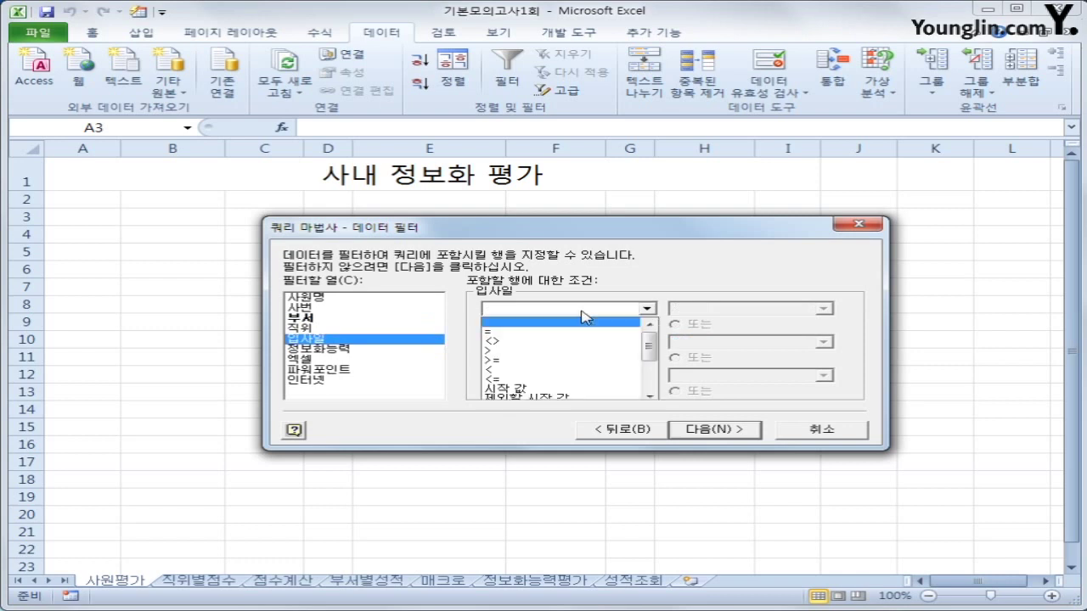
pyautogui.click(567, 386)
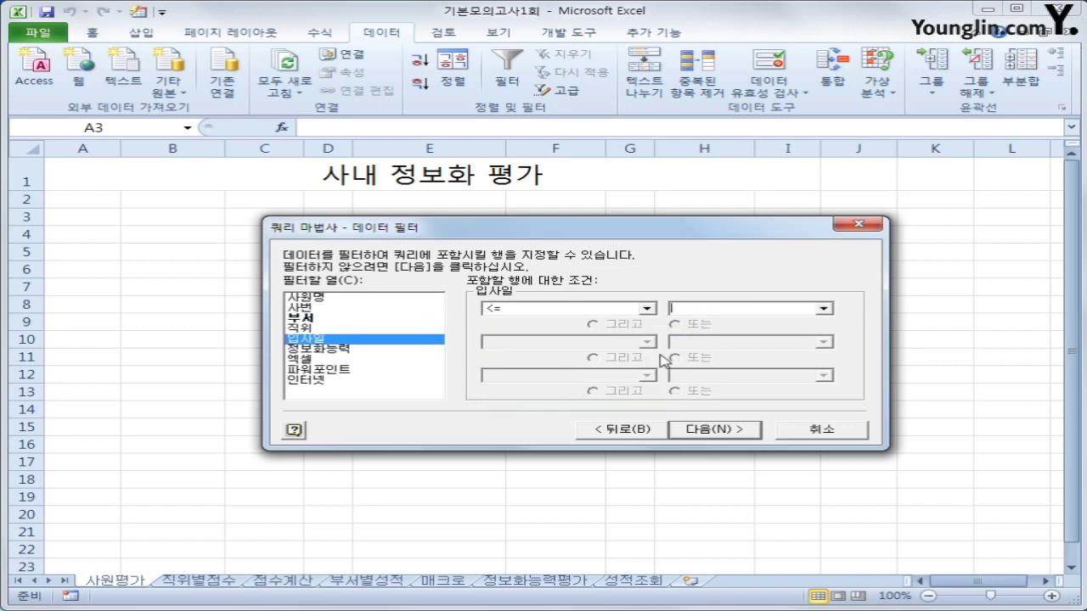
pyautogui.write('201')
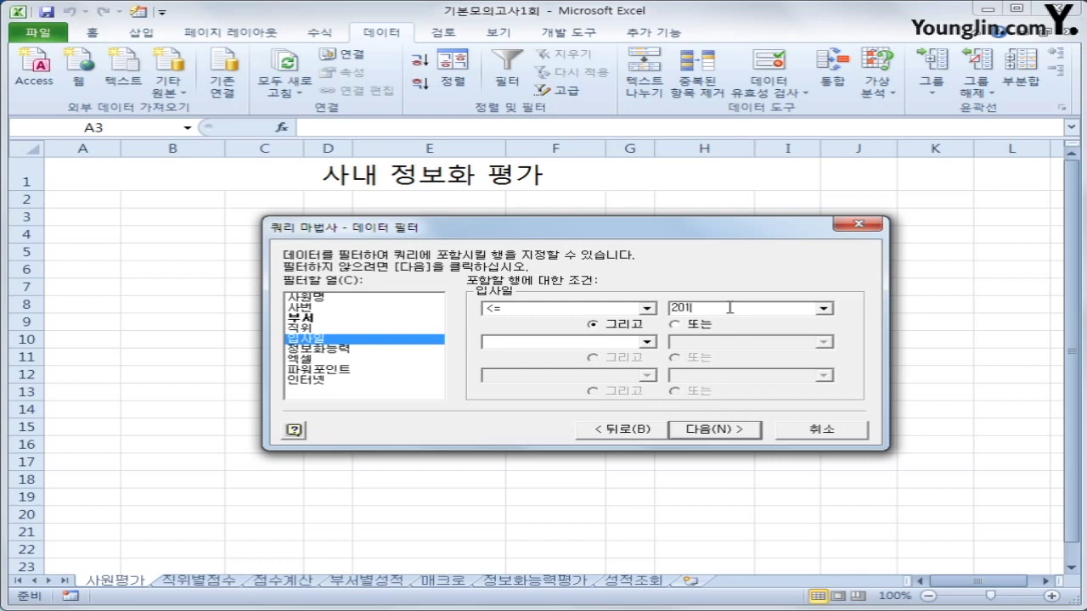
pyautogui.write('4-12-31')
pyautogui.click(737, 430)
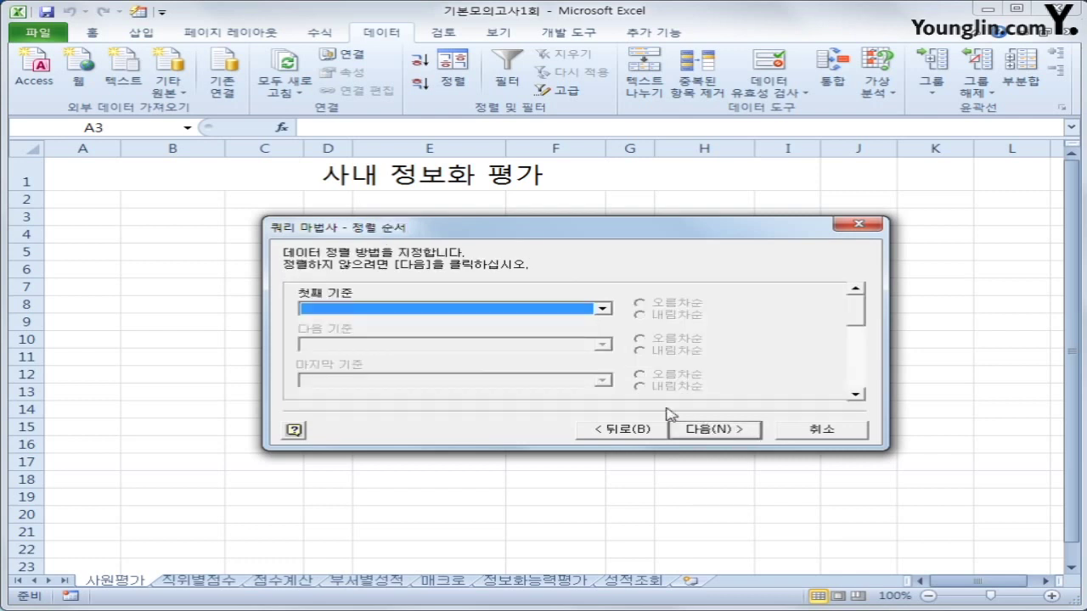
# Sort the query by 입사일 ascending, with 부서 ascending as the second criterion
pyautogui.click(535, 311)
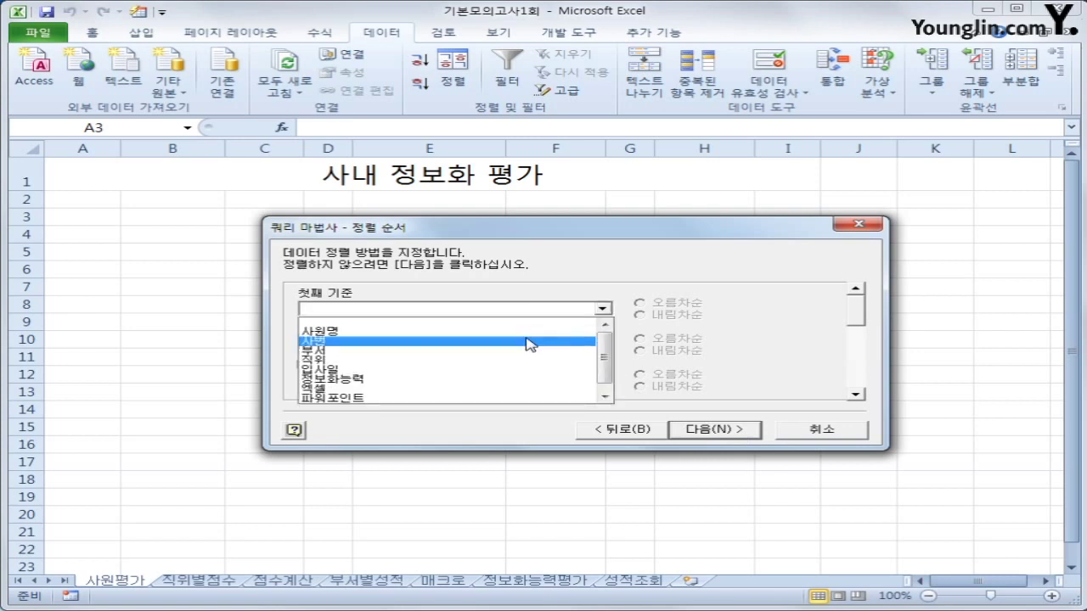
pyautogui.click(521, 374)
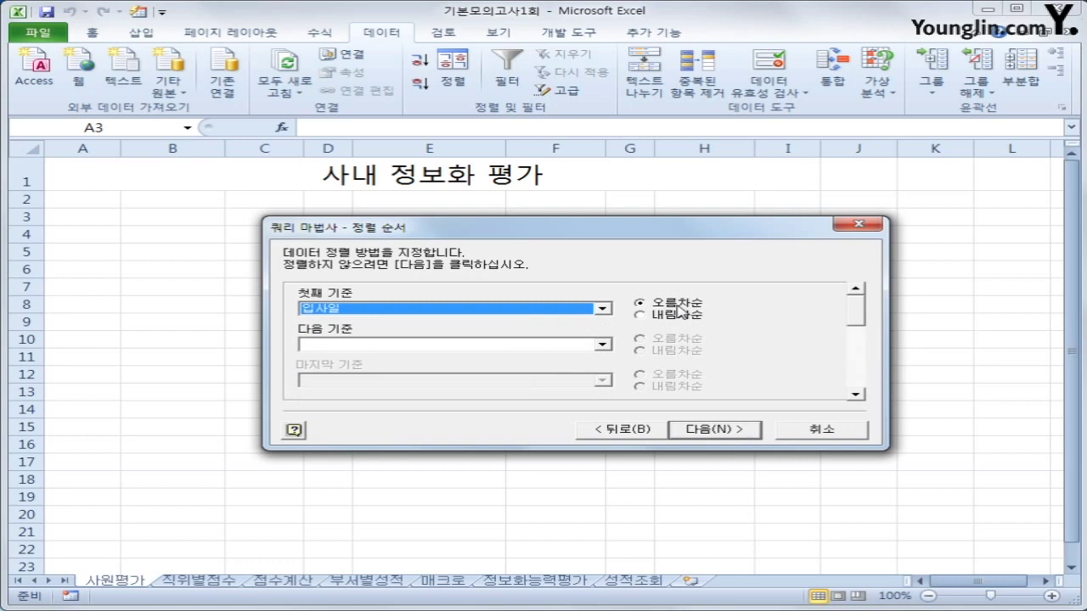
pyautogui.click(568, 346)
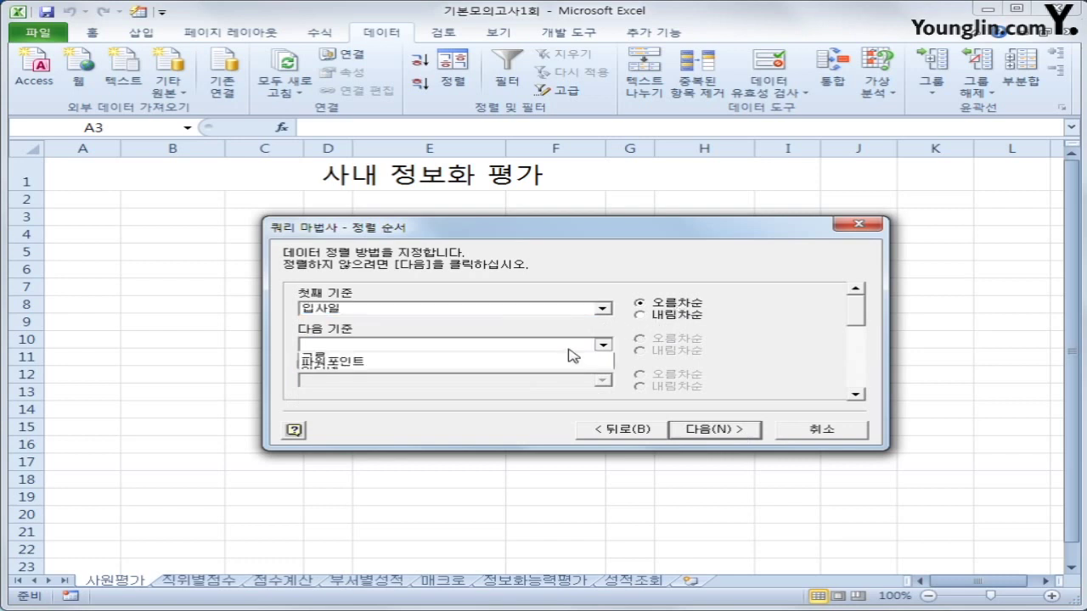
pyautogui.click(554, 386)
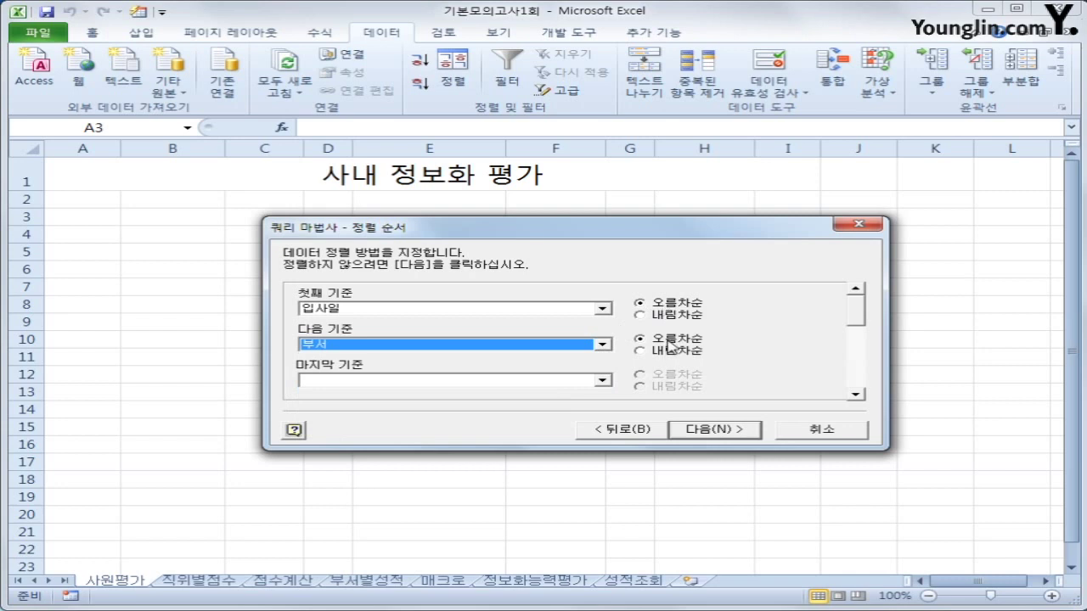
pyautogui.click(732, 433)
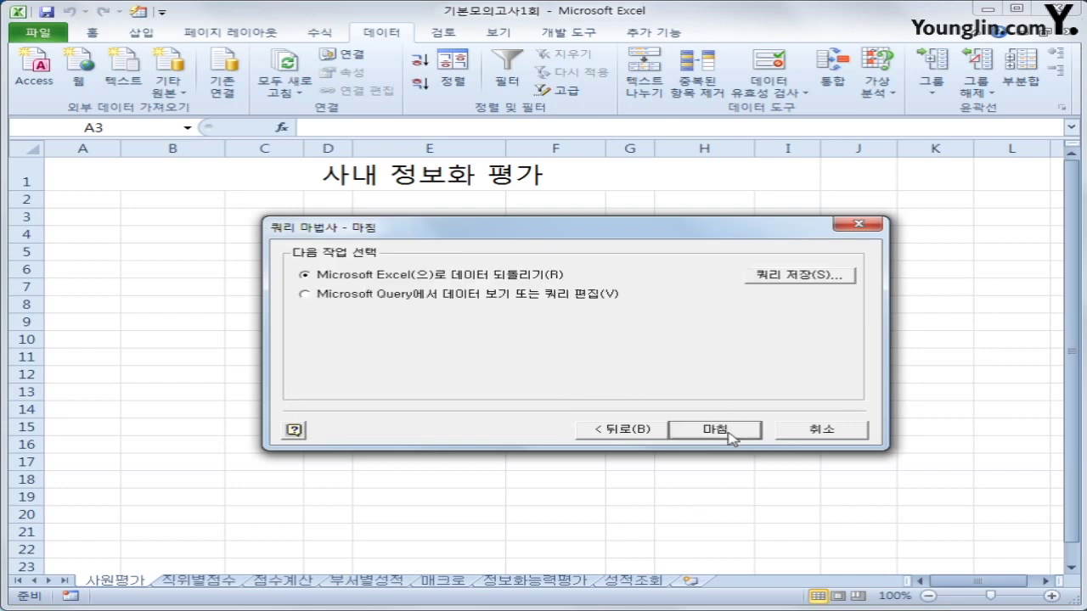
# Finish the query by returning the data to the existing worksheet as a table starting at cell A3
pyautogui.click(715, 430)
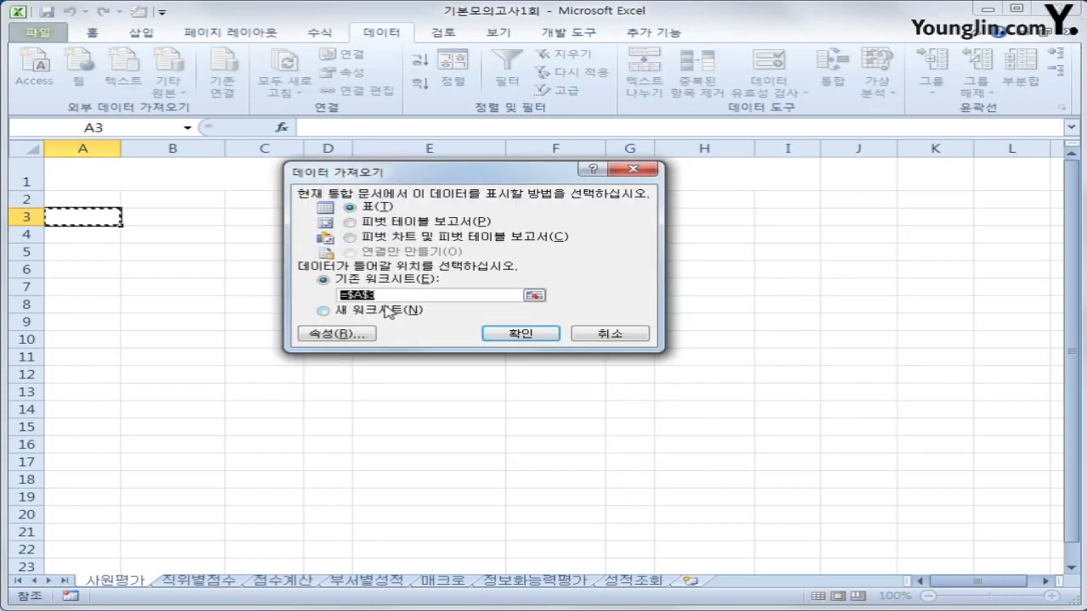
pyautogui.click(520, 336)
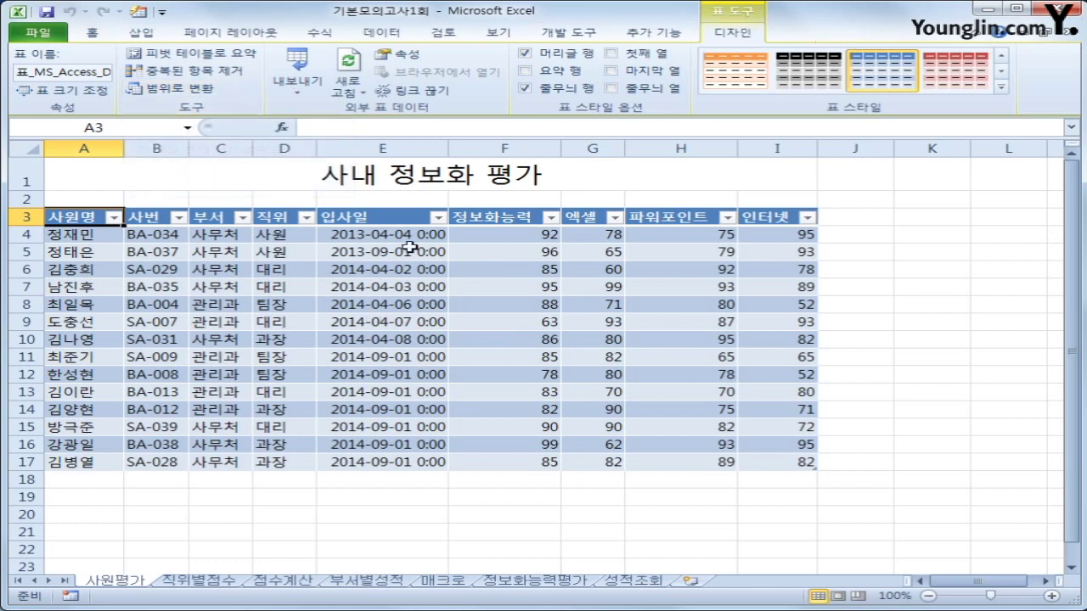
# Convert the imported query table at A3 to a normal range, permanently removing its query definition
pyautogui.click(204, 90)
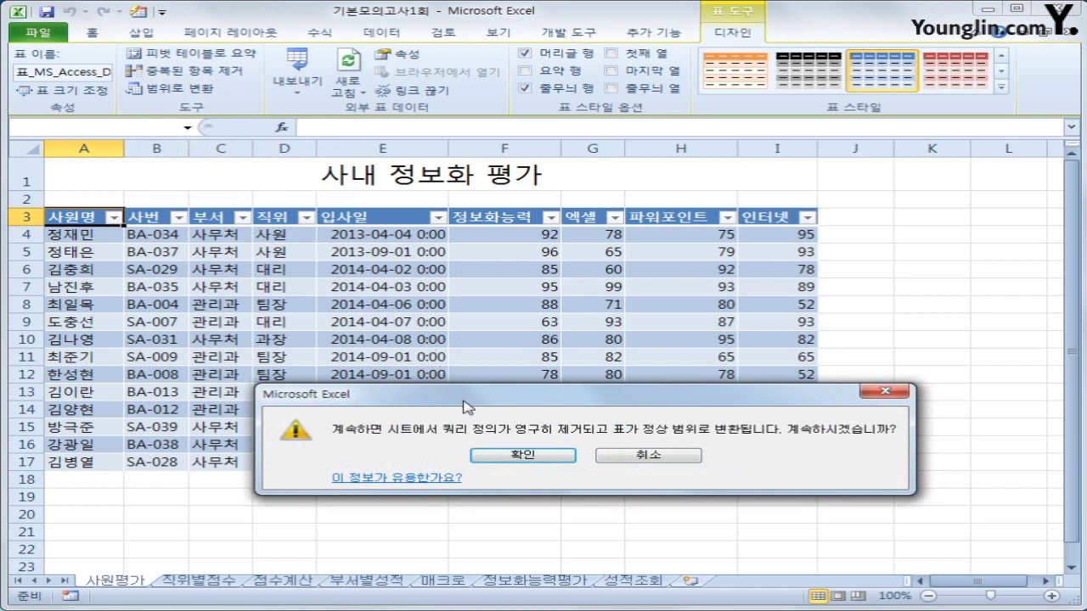
pyautogui.moveTo(466, 399); pyautogui.dragTo(473, 296)
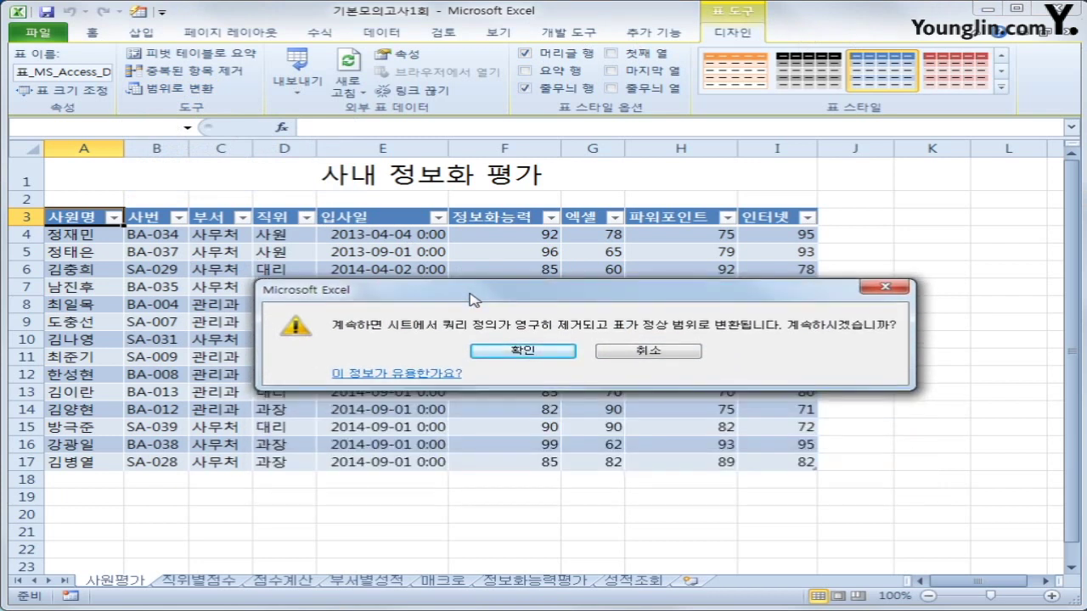
pyautogui.click(543, 352)
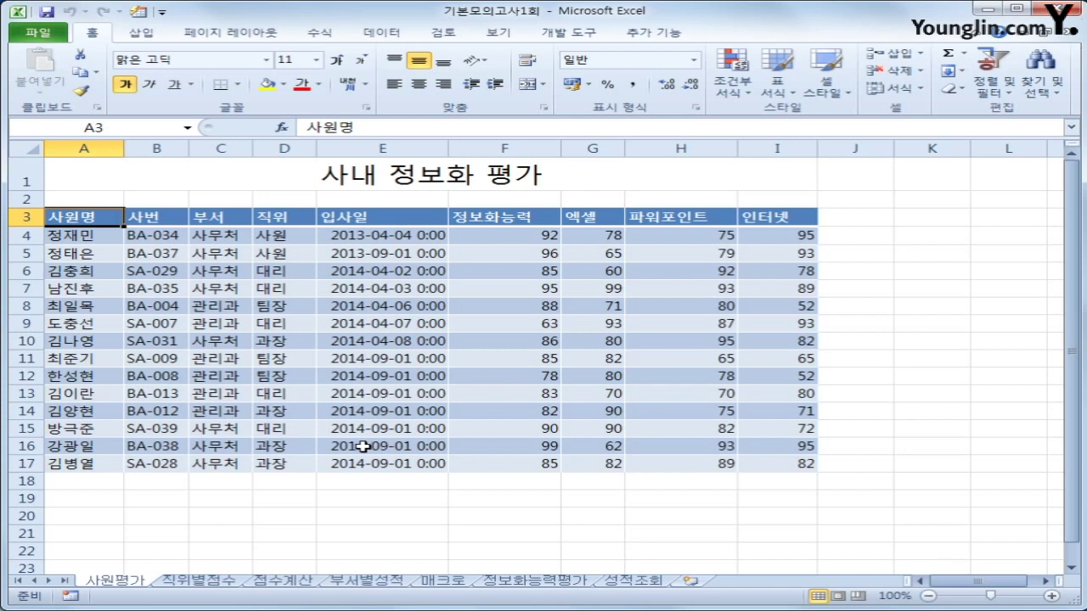
# On the 직위별점수 sheet, copy the 직위 heading and its 과장 value from E3:E4 to B19
pyautogui.click(196, 582)
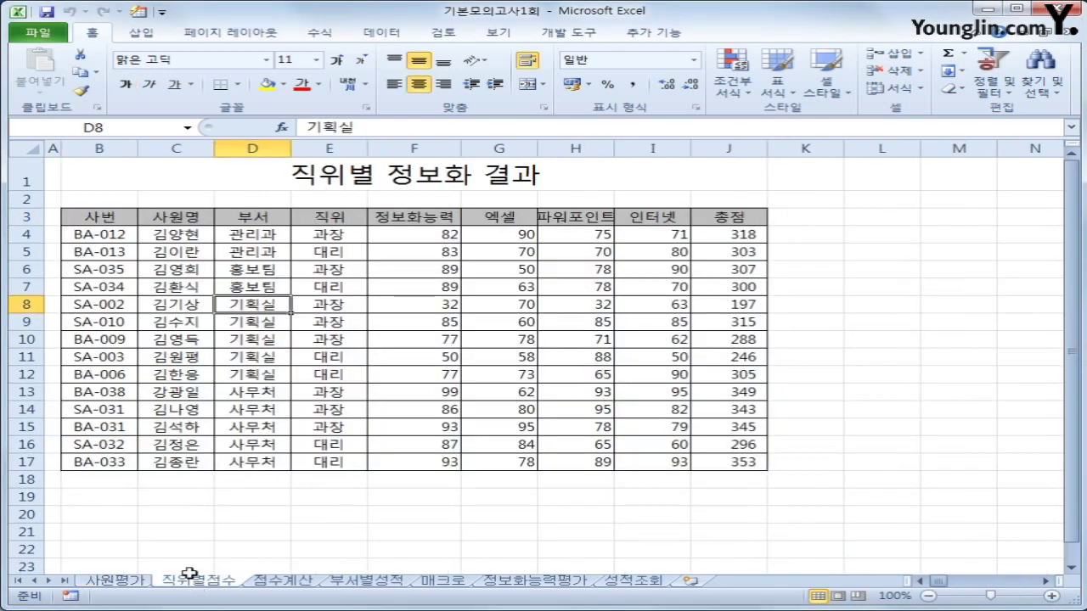
pyautogui.click(302, 218)
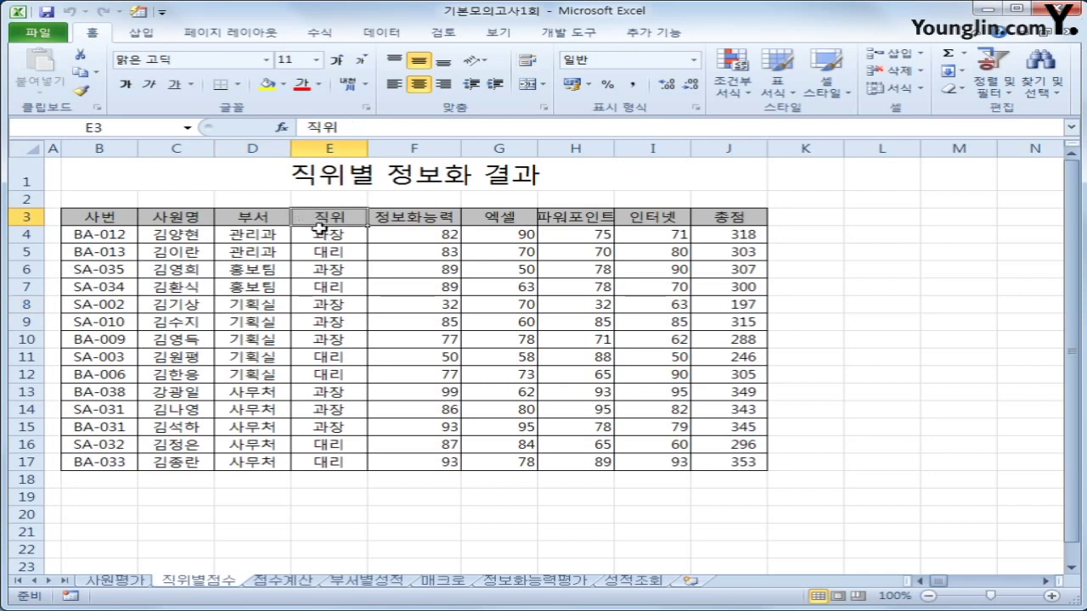
pyautogui.moveTo(319, 228); pyautogui.dragTo(319, 224)
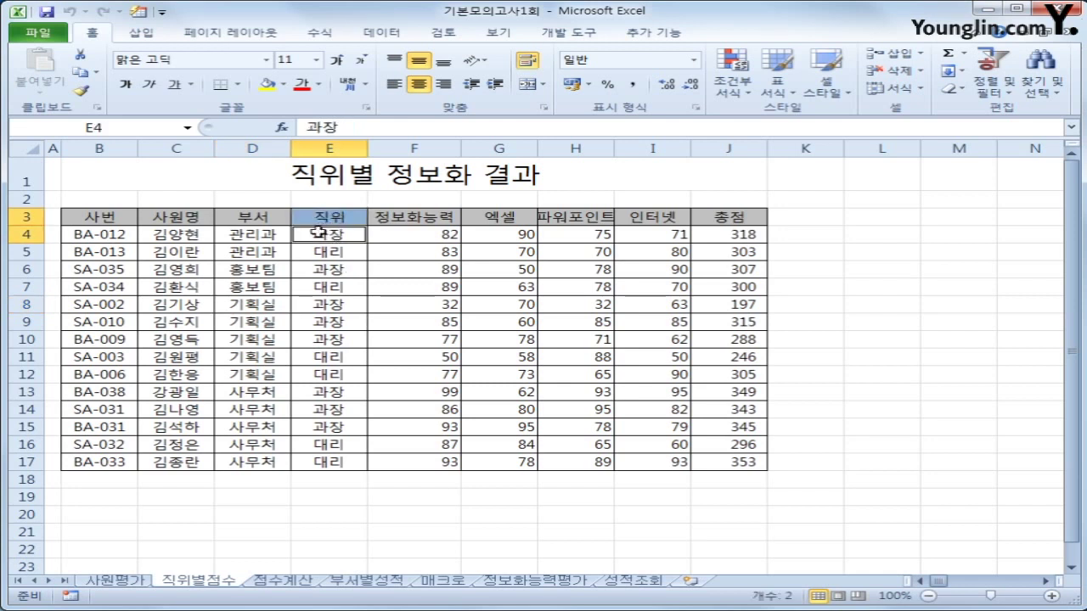
pyautogui.click(338, 216)
pyautogui.moveTo(338, 216); pyautogui.dragTo(334, 235)
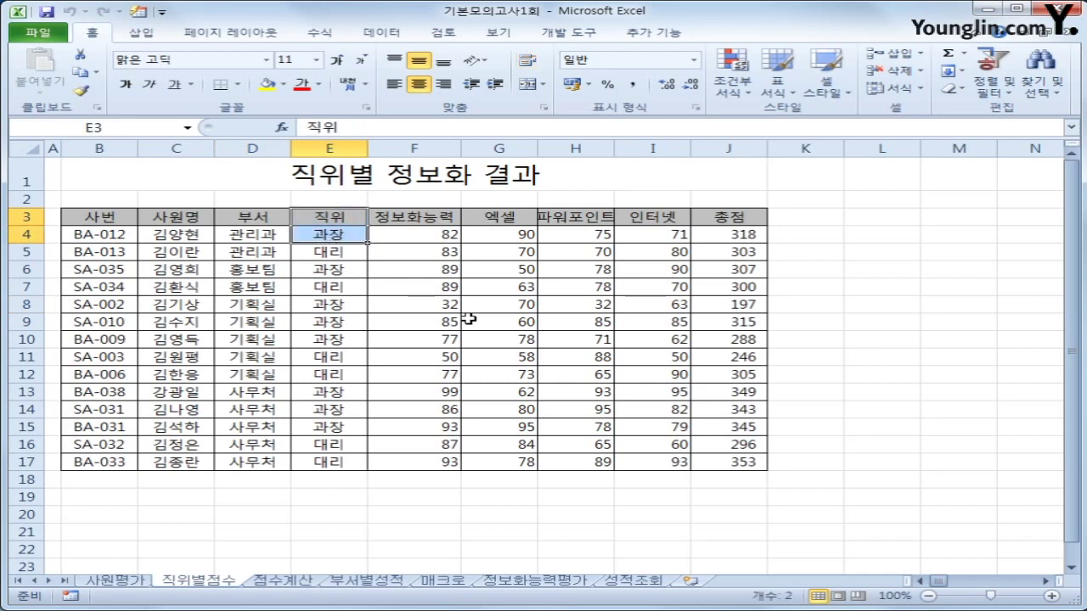
pyautogui.hotkey('ctrl', 'c')
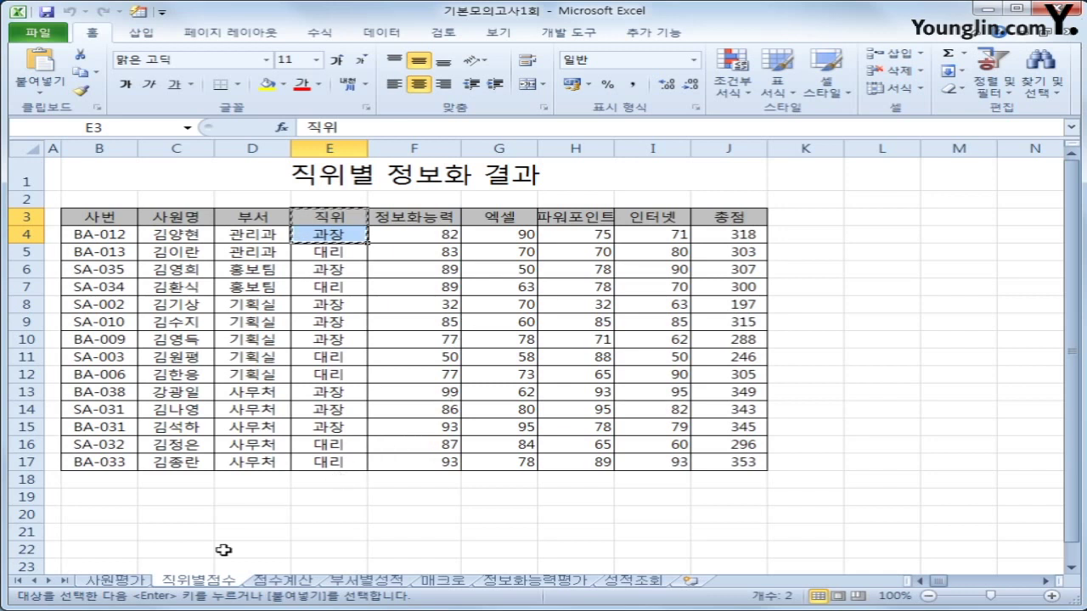
pyautogui.click(107, 494)
pyautogui.scroll(-1, 310, 447)
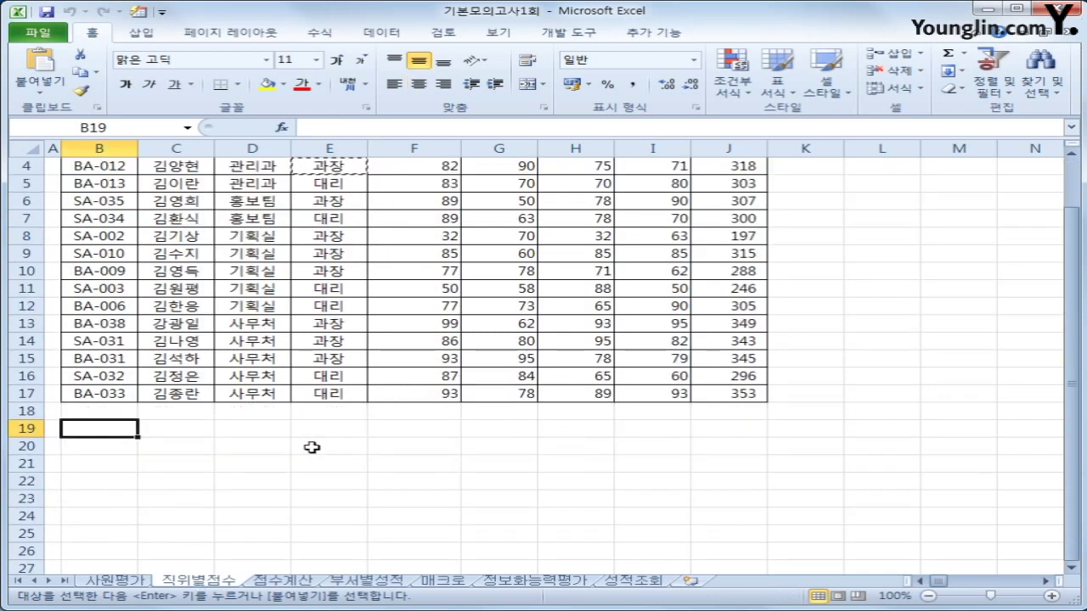
pyautogui.hotkey('ctrl', 'v')
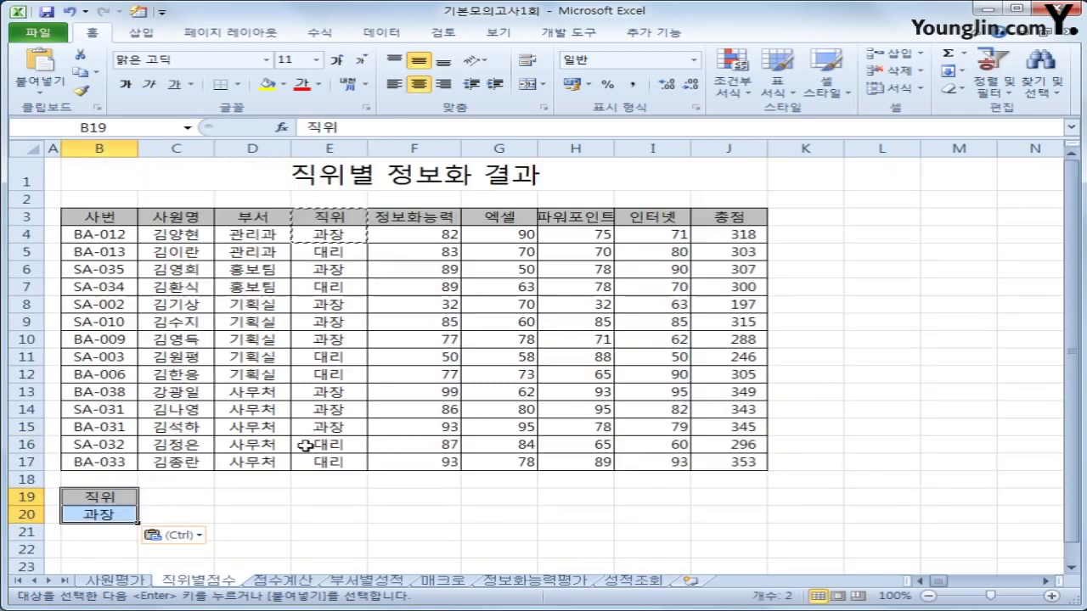
pyautogui.scroll(1, 305, 446)
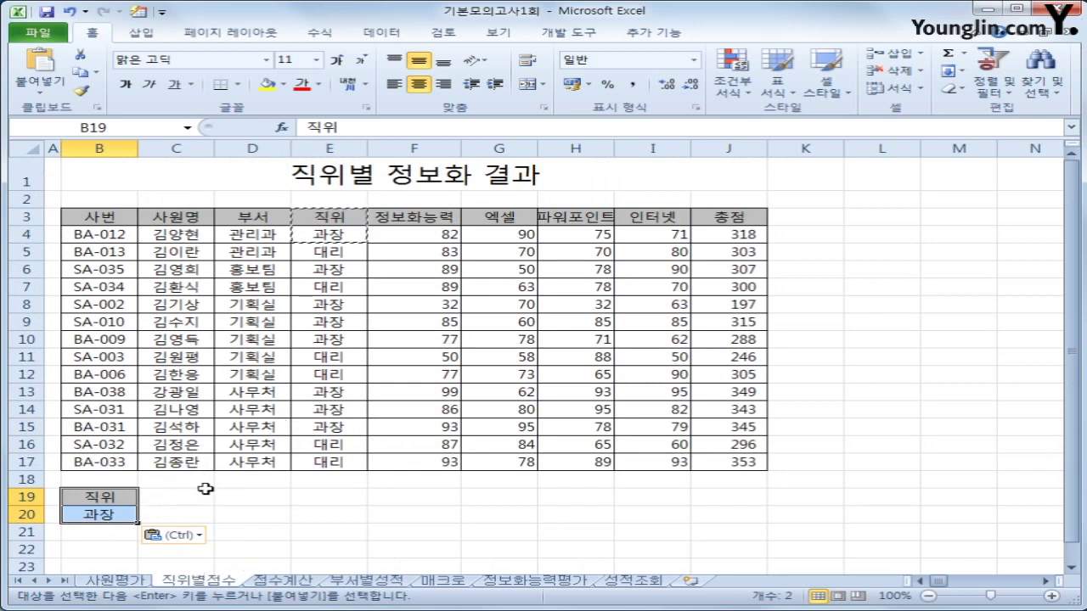
# Copy the 총점 heading from J3 to C19 and enter the criterion >=300 in C20
pyautogui.click(108, 501)
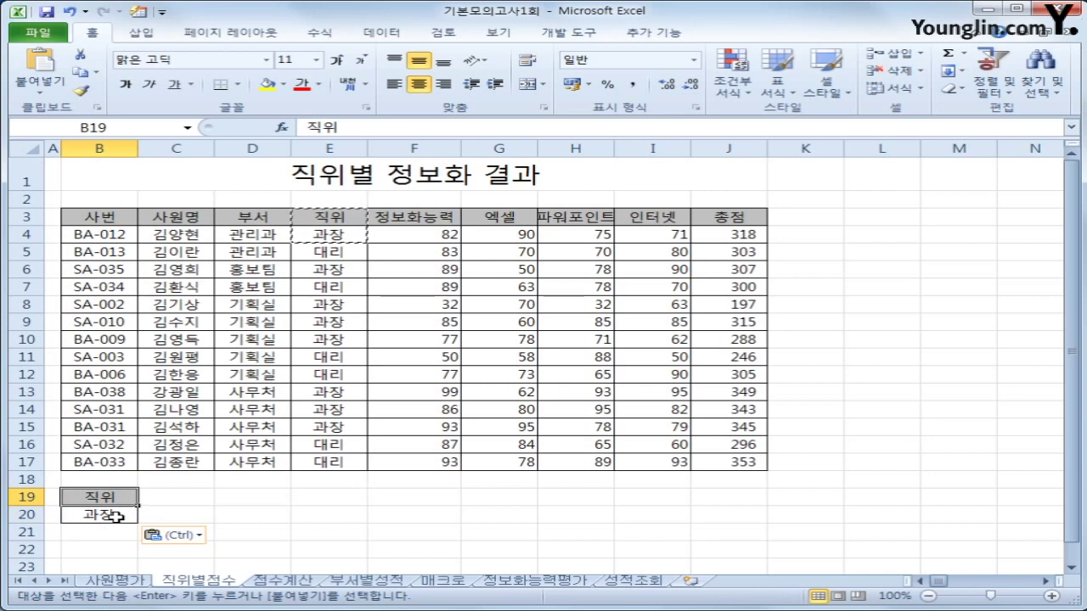
pyautogui.click(720, 206)
pyautogui.click(735, 220)
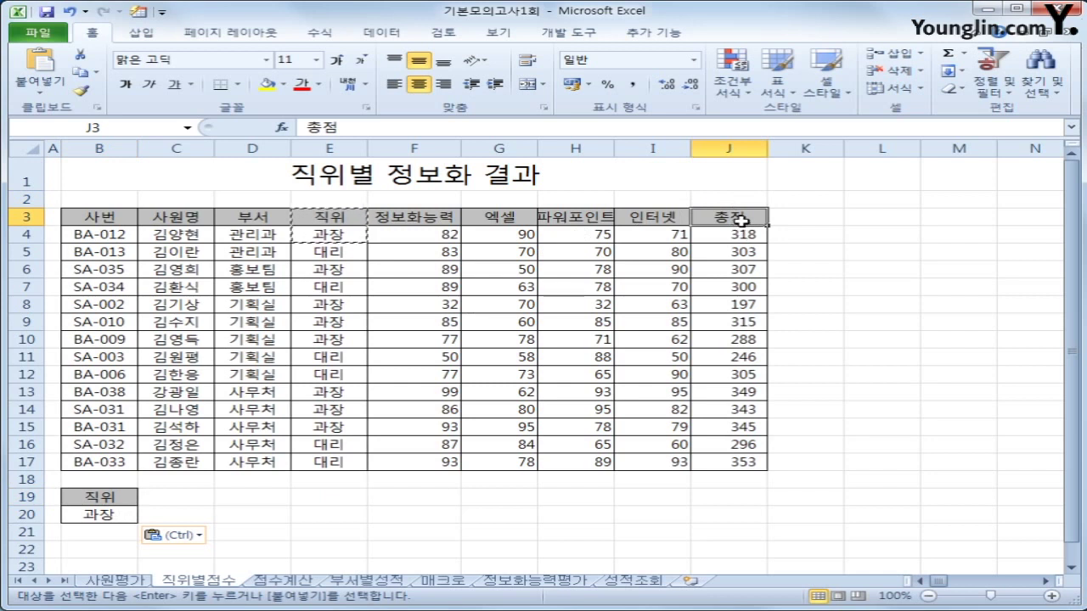
pyautogui.hotkey('ctrl', 'c')
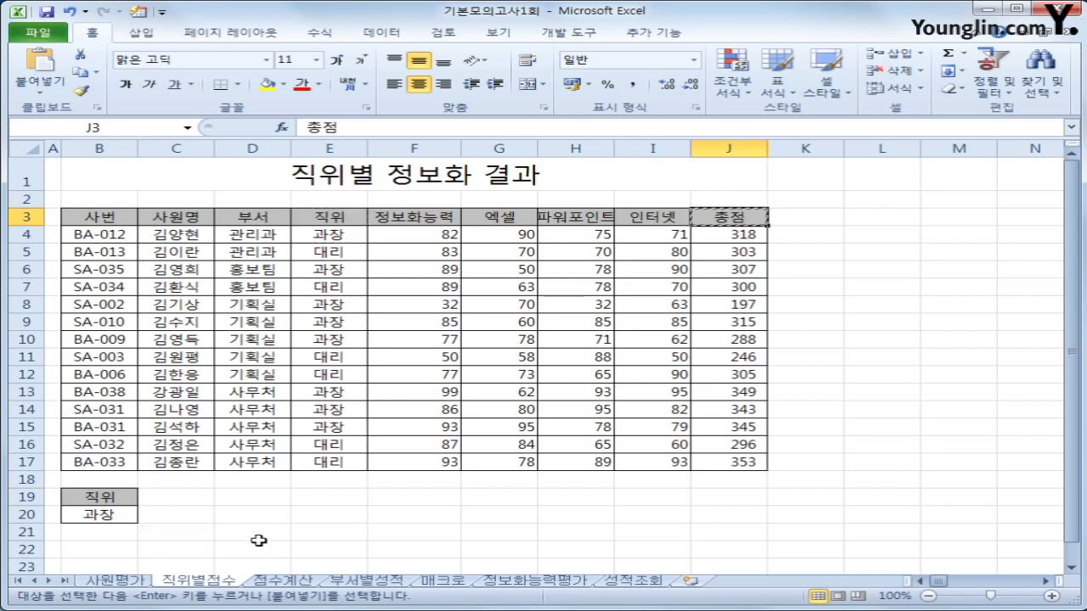
pyautogui.click(177, 501)
pyautogui.hotkey('ctrl', 'v')
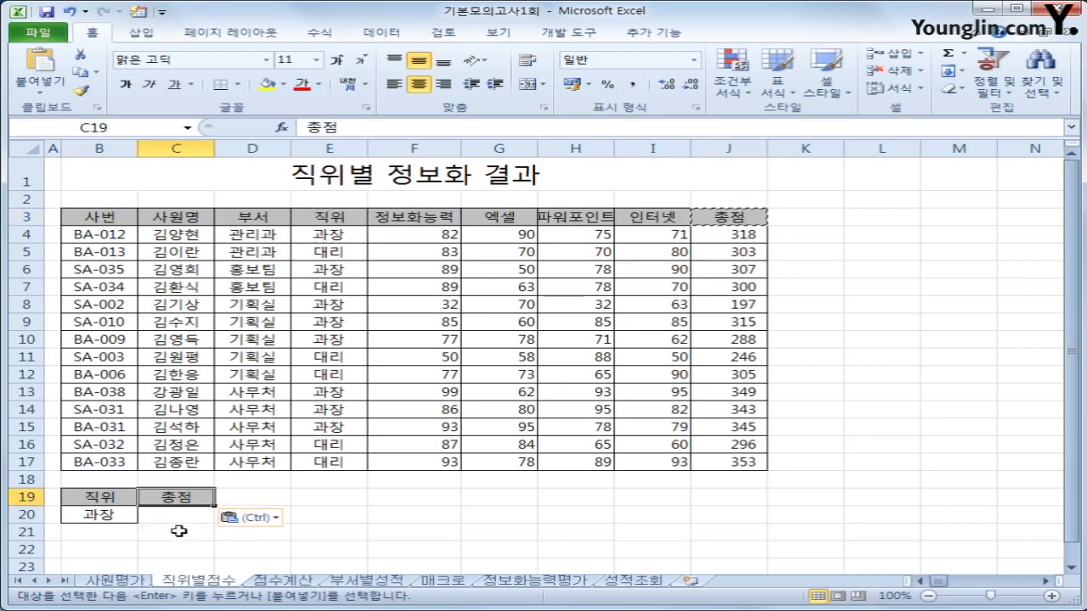
pyautogui.click(175, 518)
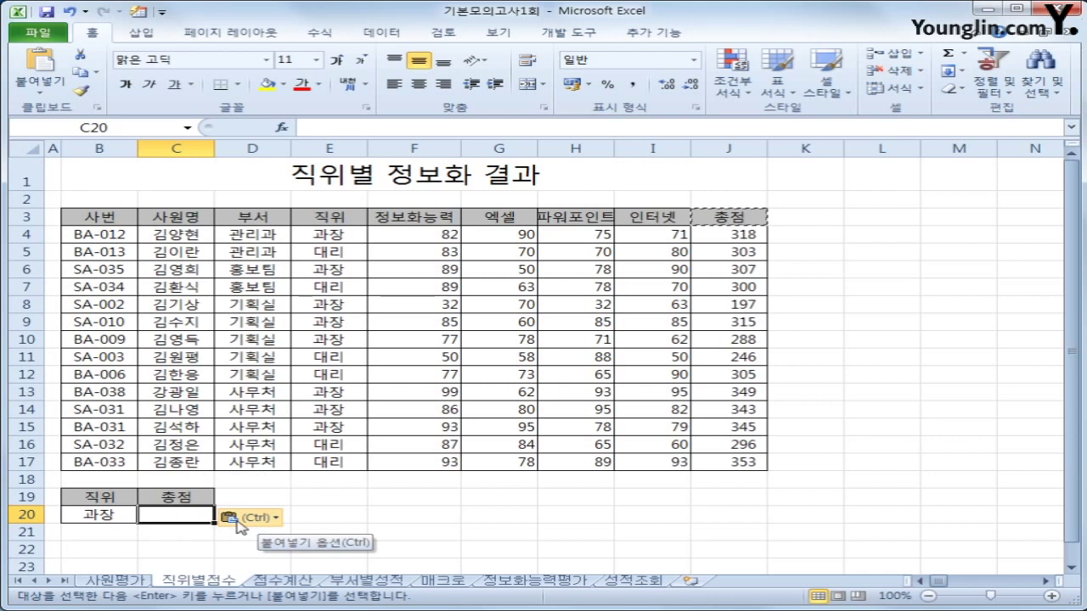
pyautogui.write('>=300')
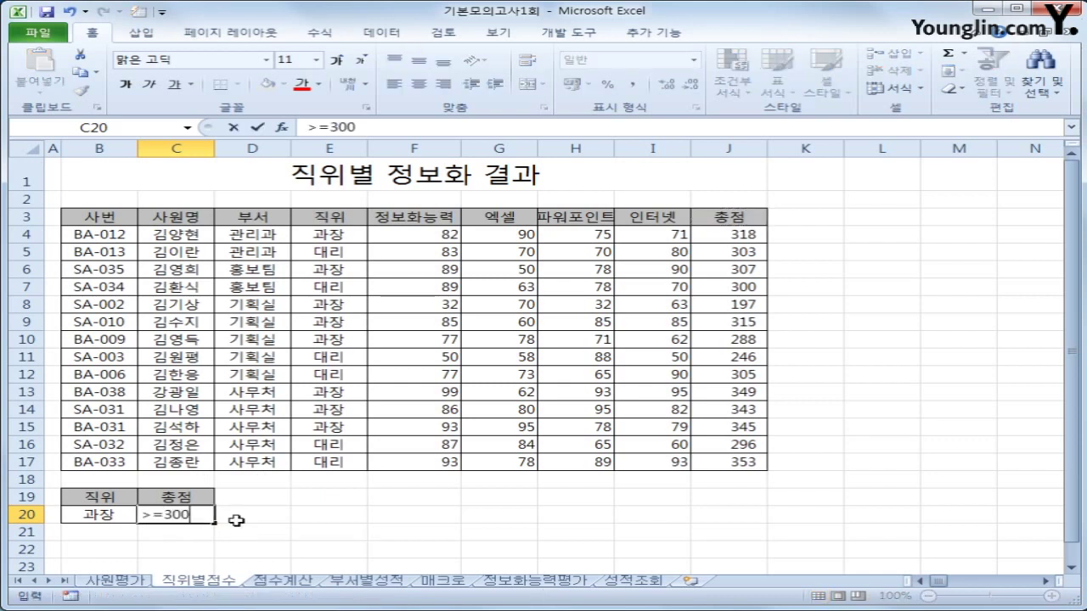
pyautogui.press('Return')
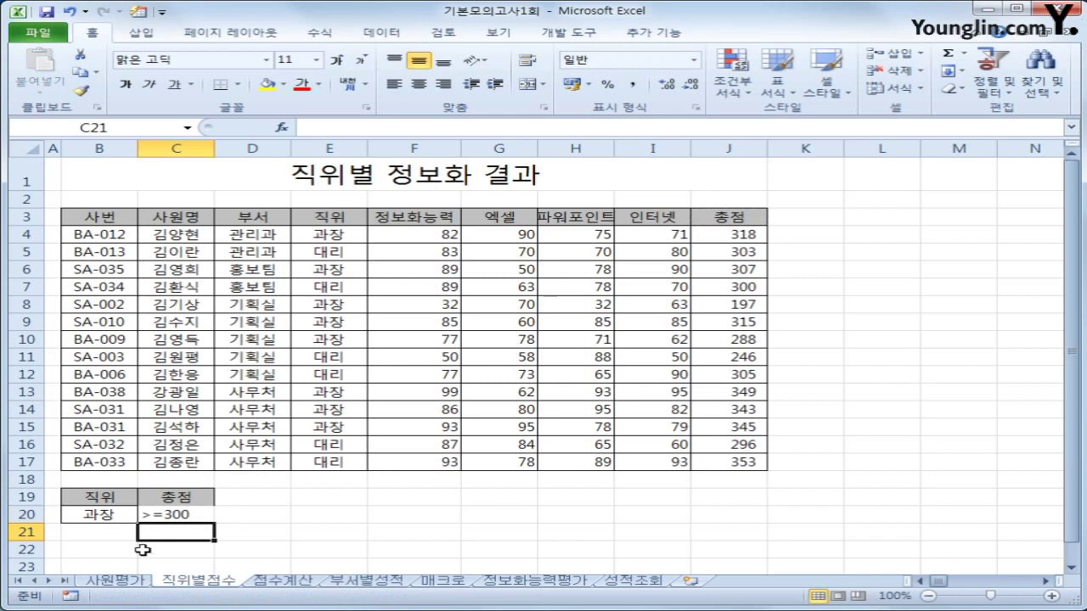
pyautogui.moveTo(128, 514); pyautogui.dragTo(244, 512)
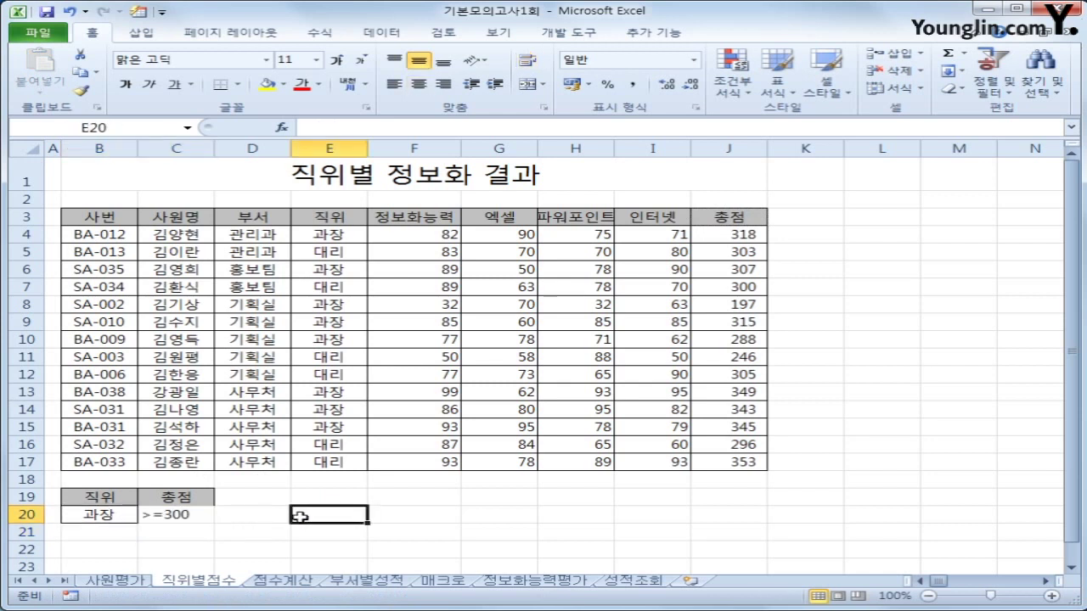
# Copy the 사번, 사원명, 부서, 정보화능력, 엑셀, 파워포인트 and 인터넷 headings from row 3 to the row starting at B23
pyautogui.click(98, 223)
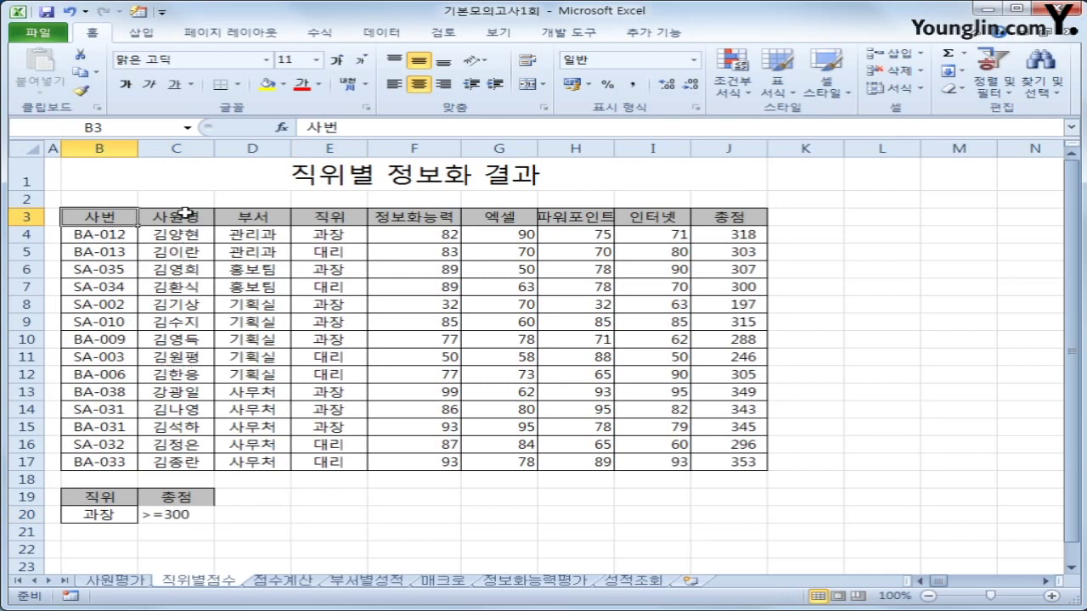
pyautogui.keyDown('shift'); pyautogui.click(185, 214); pyautogui.keyUp('shift')
pyautogui.keyDown('shift'); pyautogui.click(242, 215); pyautogui.keyUp('shift')
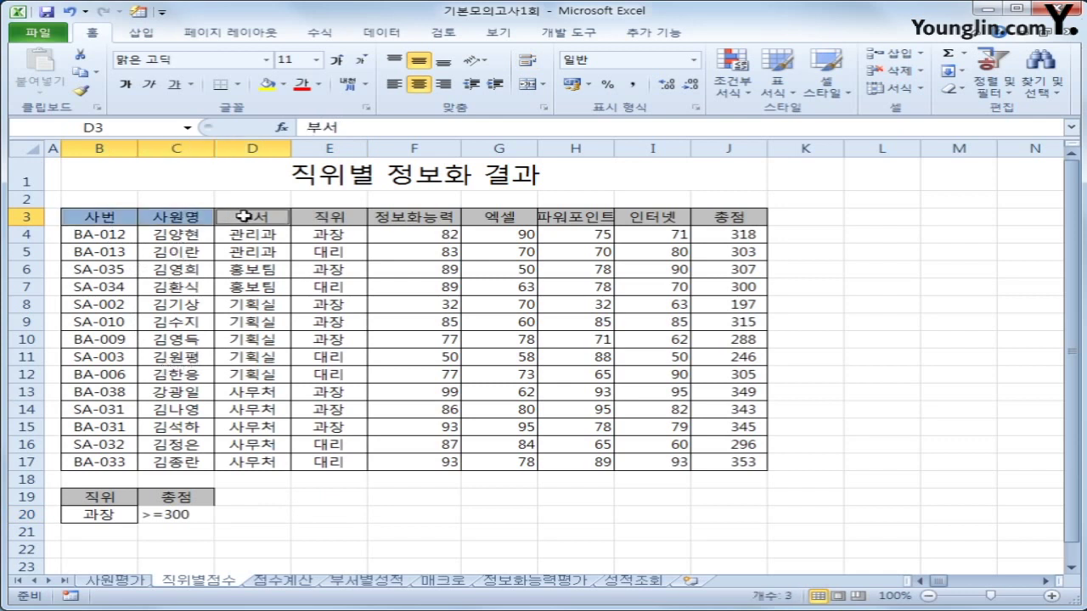
pyautogui.keyDown('ctrl'); pyautogui.click(440, 221); pyautogui.keyUp('ctrl')
pyautogui.keyDown('ctrl'); pyautogui.click(510, 219); pyautogui.keyUp('ctrl')
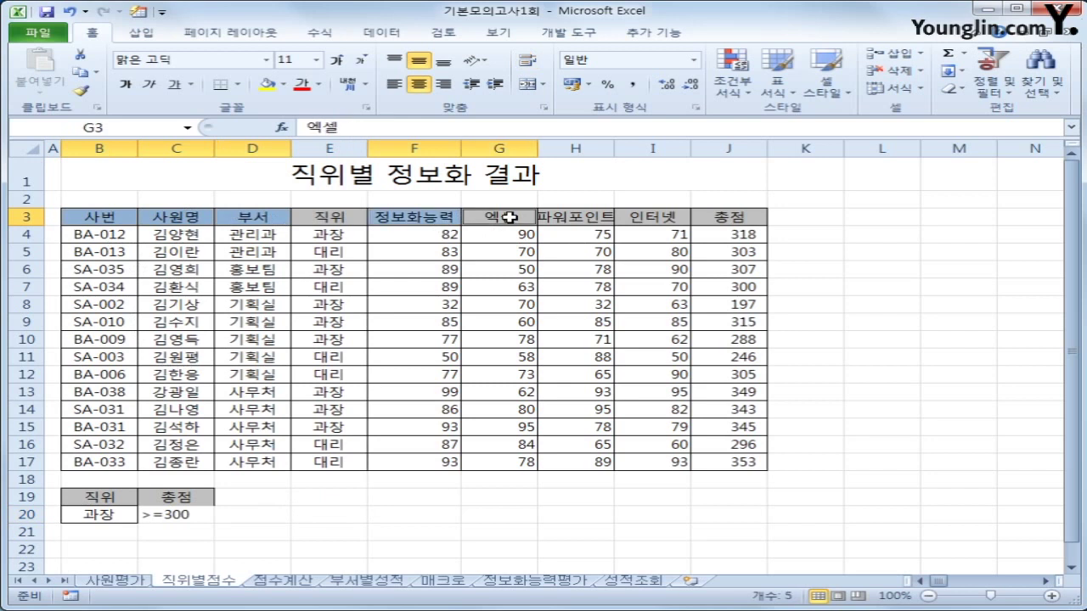
pyautogui.keyDown('ctrl'); pyautogui.click(577, 219); pyautogui.keyUp('ctrl')
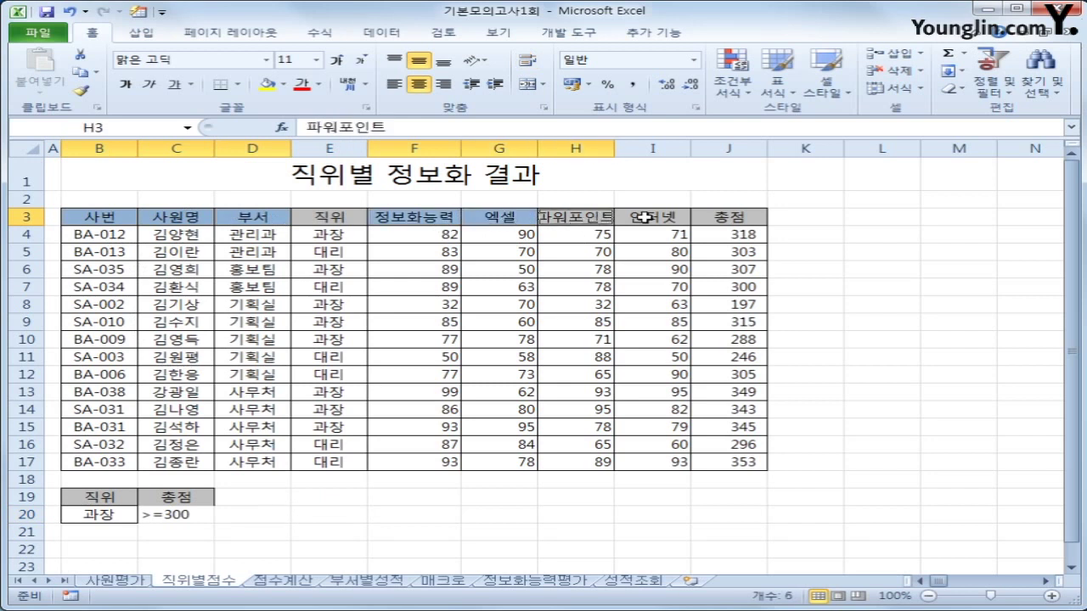
pyautogui.keyDown('ctrl'); pyautogui.click(645, 218); pyautogui.keyUp('ctrl')
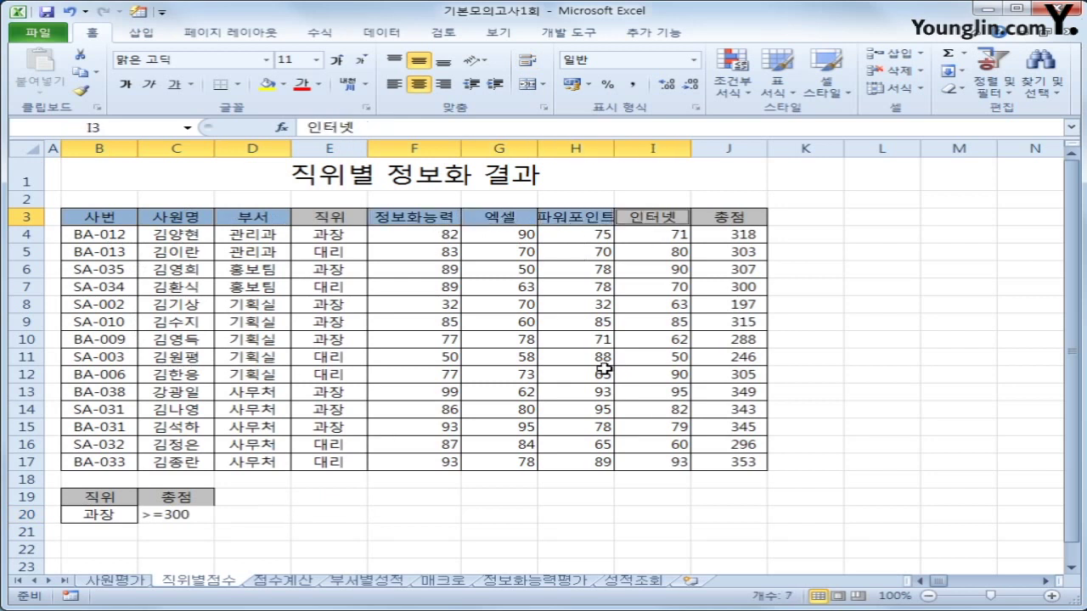
pyautogui.hotkey('ctrl', 'c')
pyautogui.scroll(-1, 602, 369)
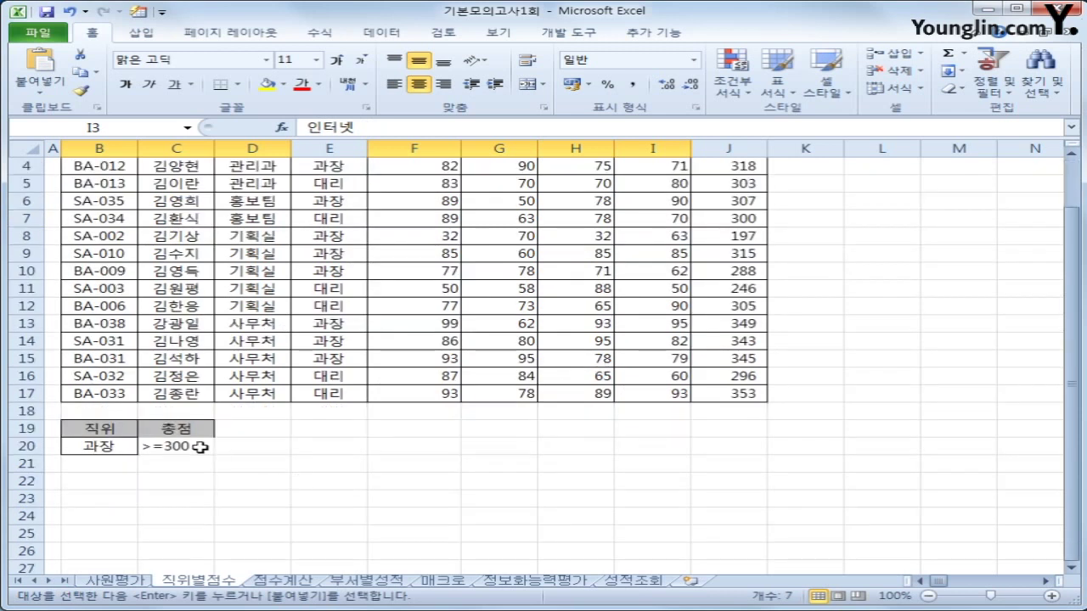
pyautogui.click(87, 499)
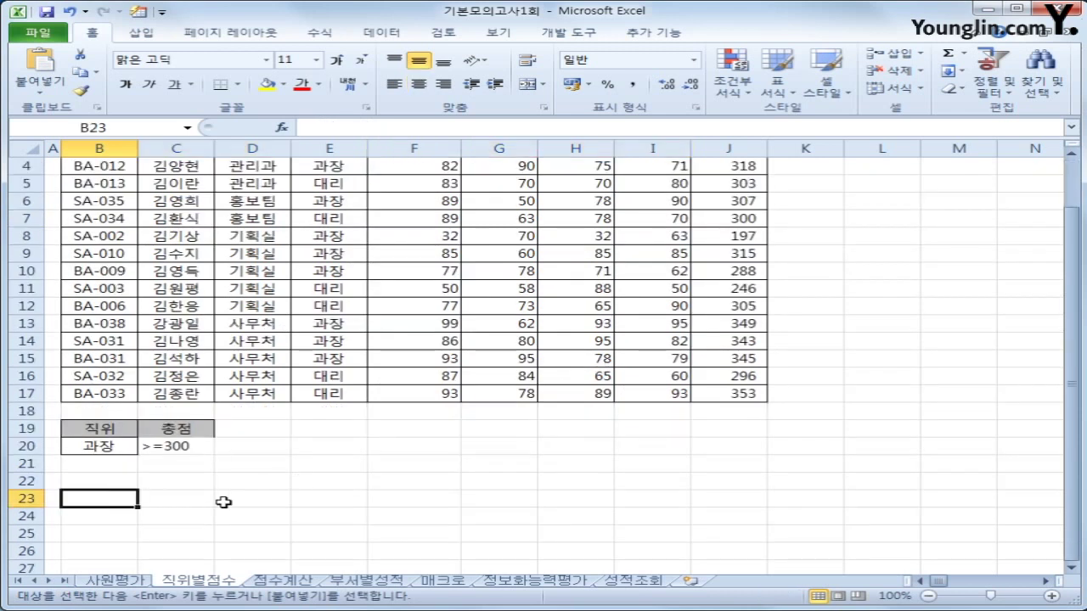
pyautogui.hotkey('ctrl', 'v')
pyautogui.scroll(1, 222, 501)
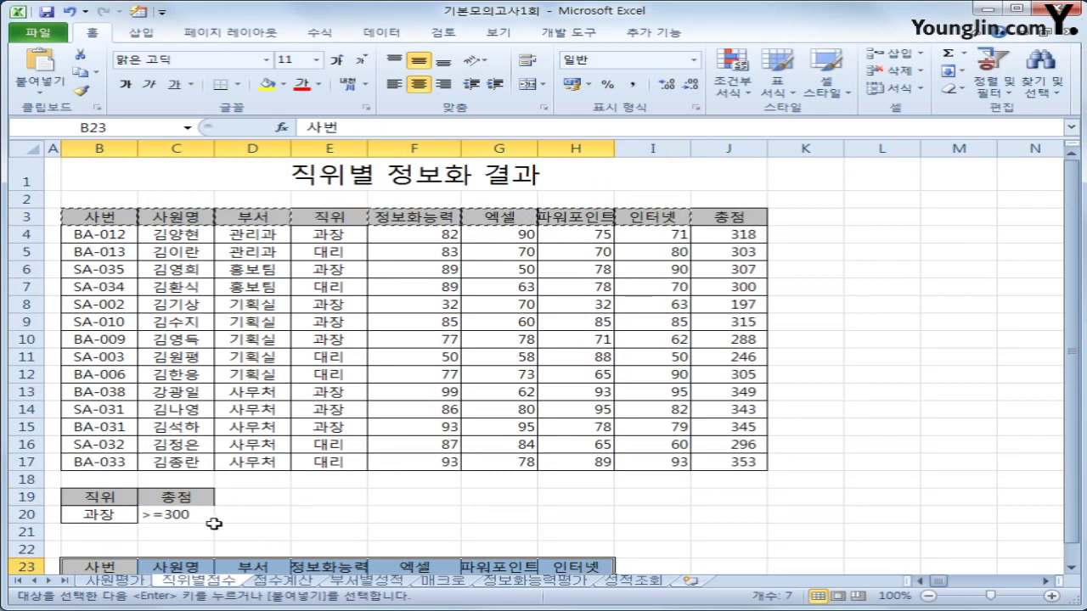
# Start an advanced filter on the list range B3:J17 with B19:C20 as its criteria range
pyautogui.click(124, 306)
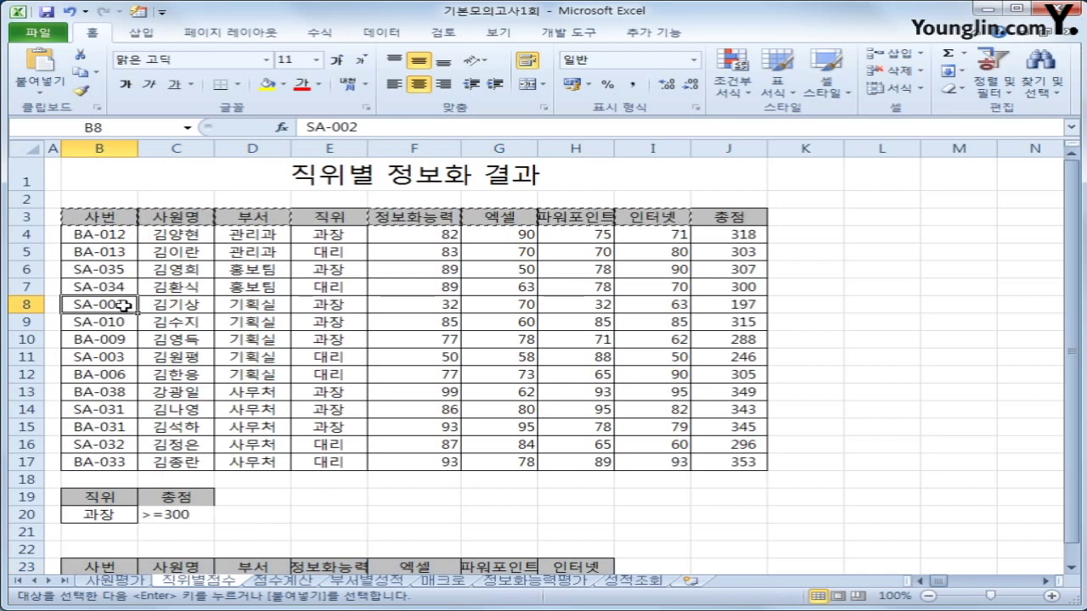
pyautogui.click(371, 34)
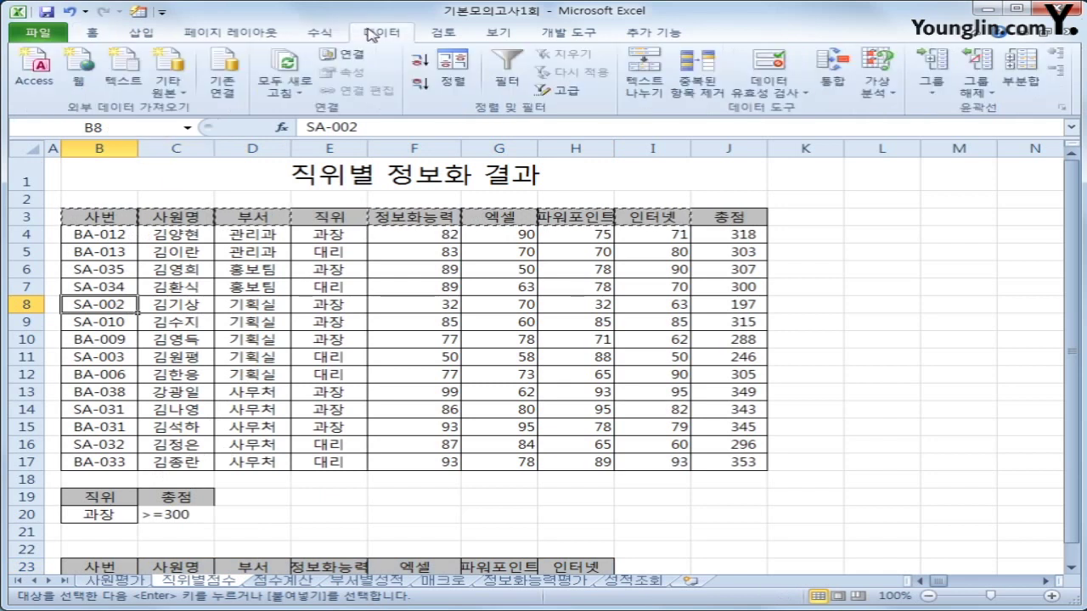
pyautogui.click(566, 93)
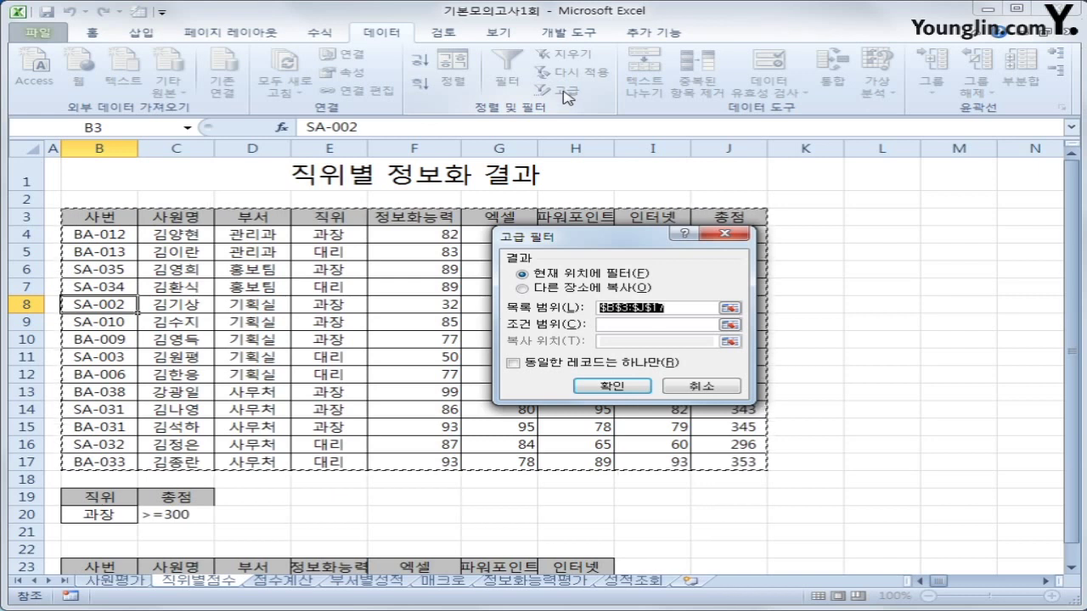
pyautogui.click(619, 326)
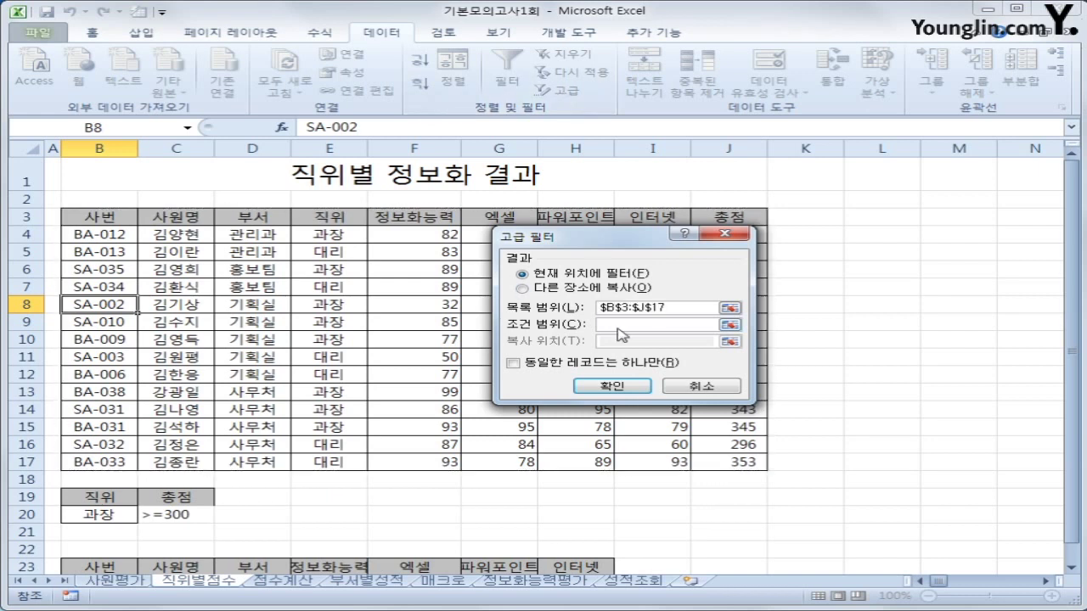
pyautogui.moveTo(85, 498); pyautogui.dragTo(178, 516)
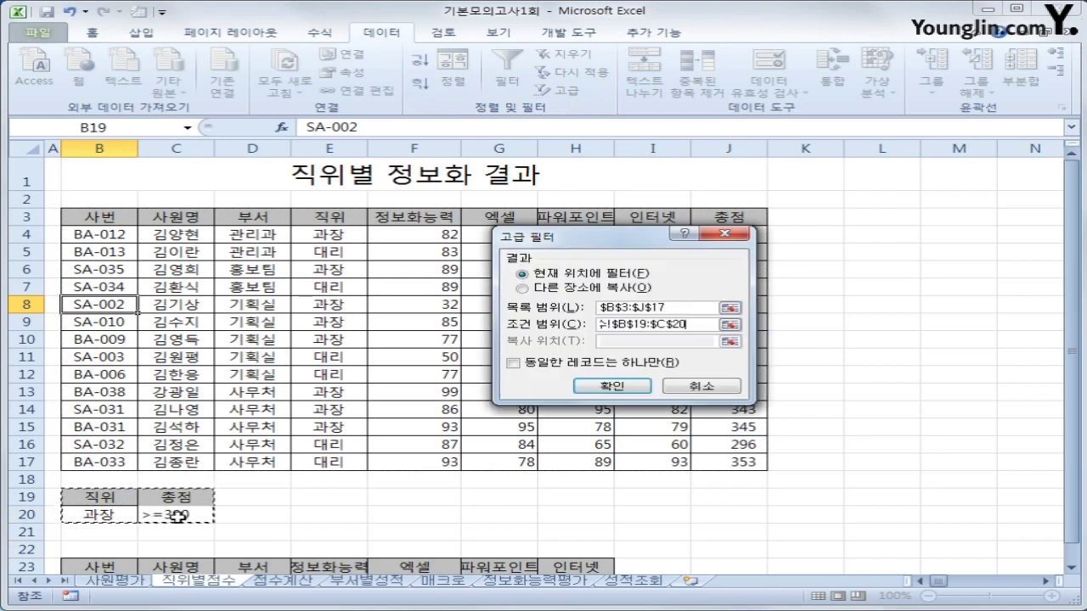
# Set the advanced filter to copy its results to another location, B23:H23, and run it
pyautogui.click(588, 293)
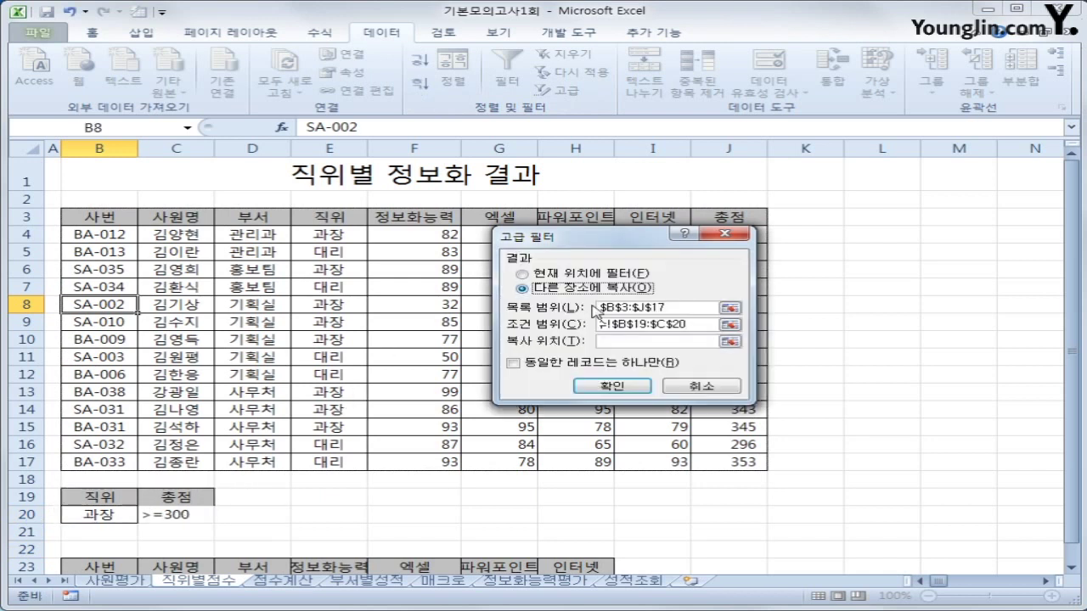
pyautogui.click(616, 341)
pyautogui.scroll(-1, 270, 504)
pyautogui.moveTo(87, 497); pyautogui.dragTo(600, 500)
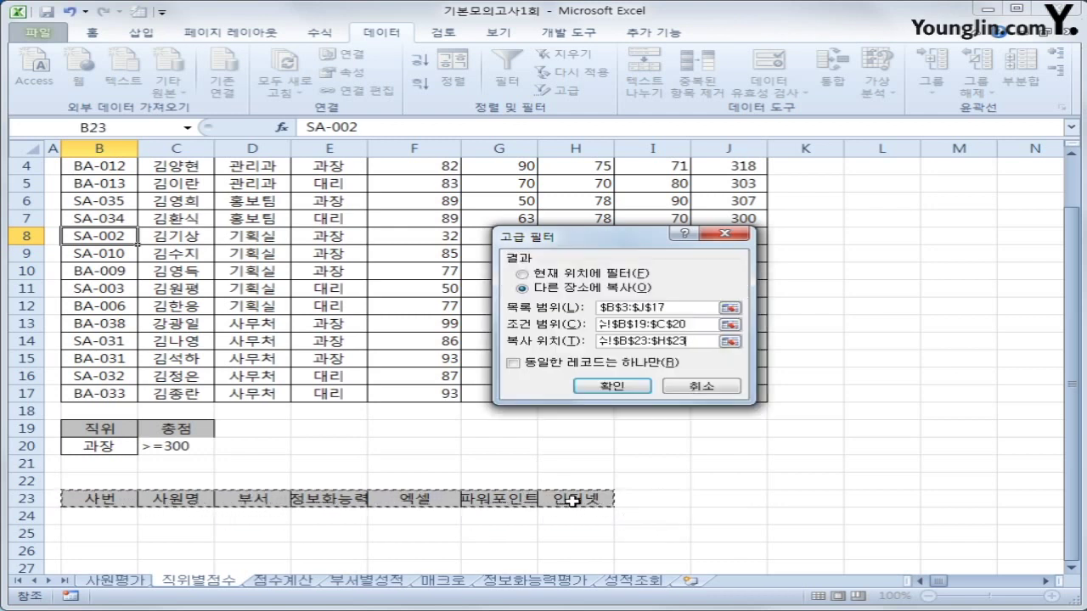
pyautogui.click(613, 385)
pyautogui.scroll(-4, 638, 437)
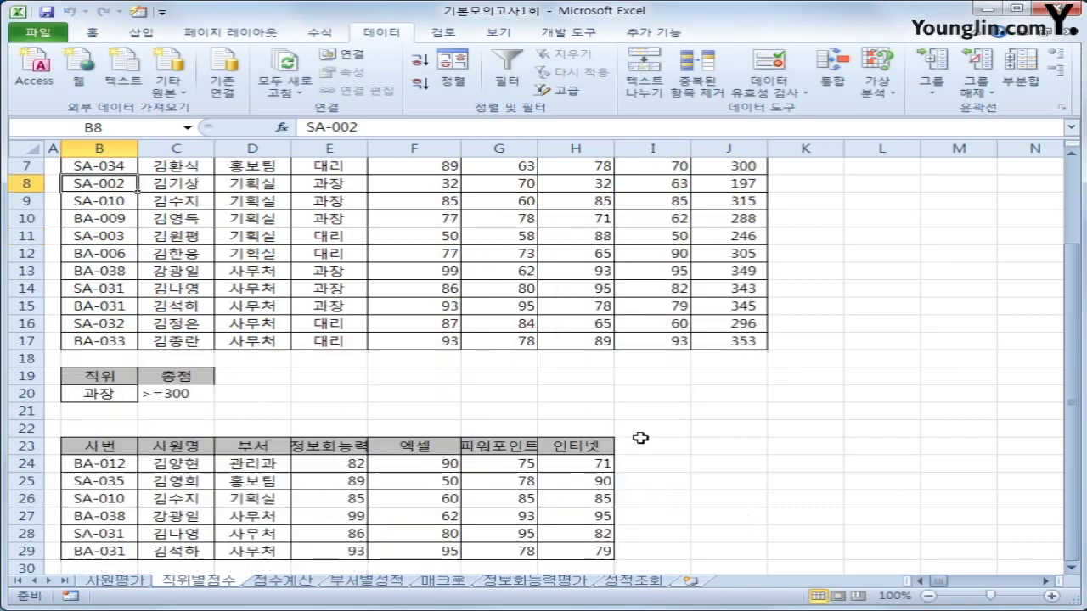
# Start a new conditional formatting rule on B4:J17 that uses a formula to determine which cells to format
pyautogui.scroll(2, 637, 443)
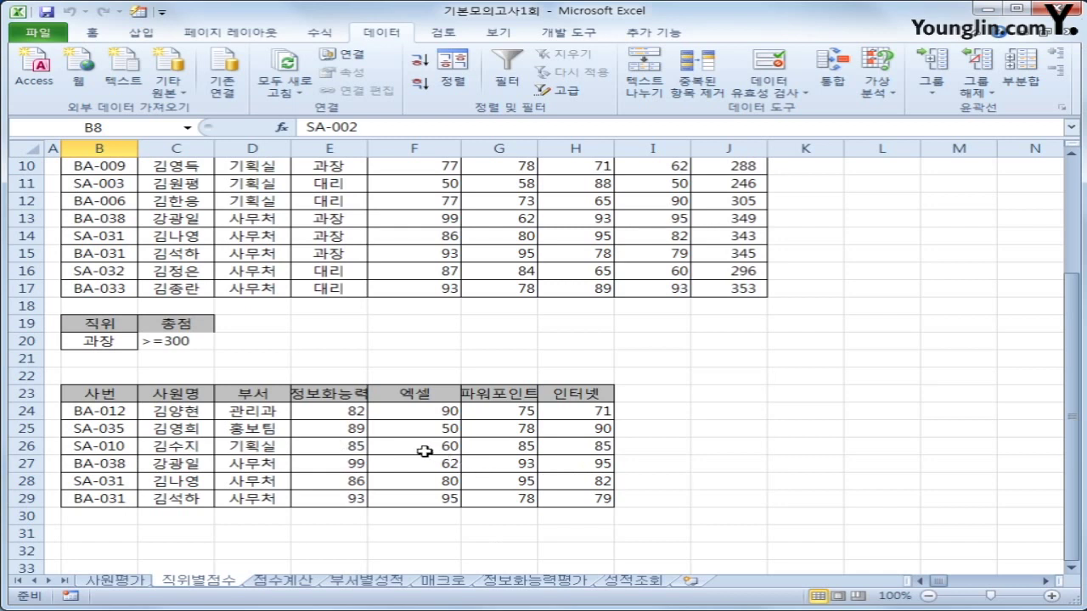
pyautogui.scroll(1, 417, 446)
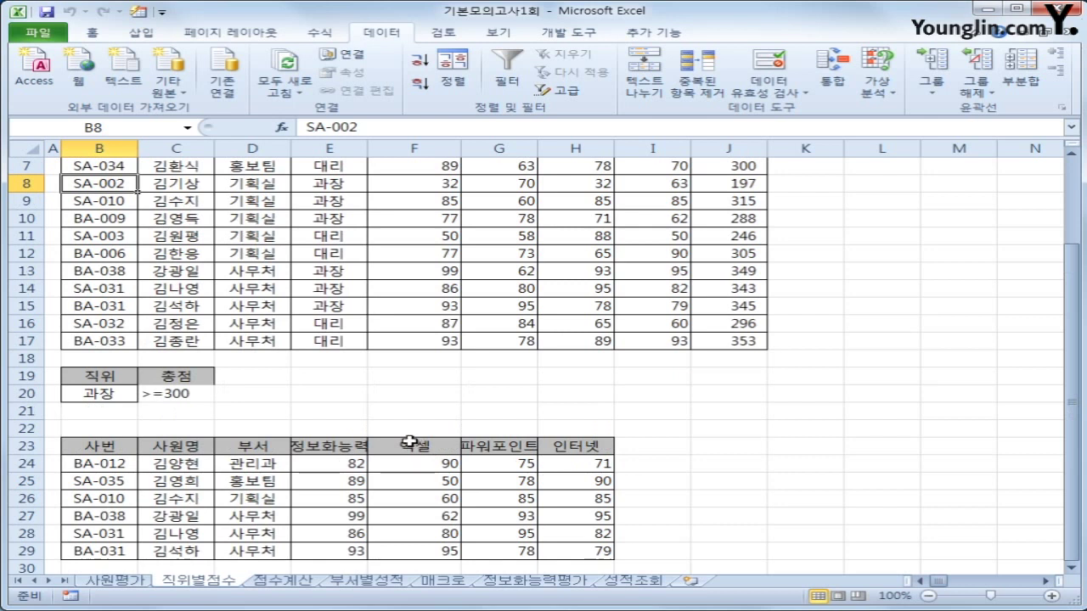
pyautogui.scroll(2, 408, 440)
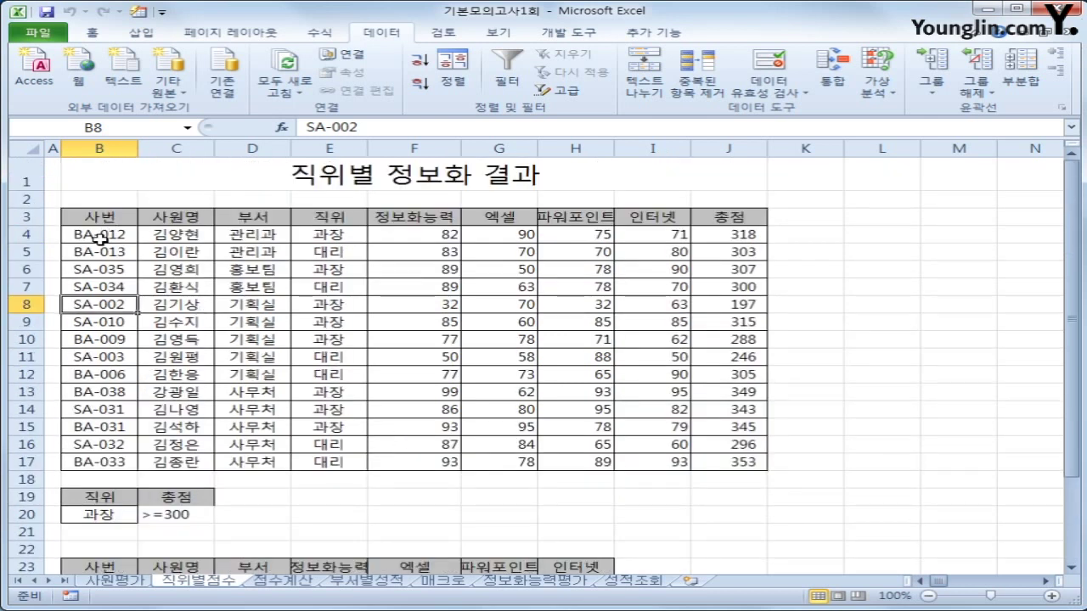
pyautogui.moveTo(99, 238); pyautogui.dragTo(724, 458)
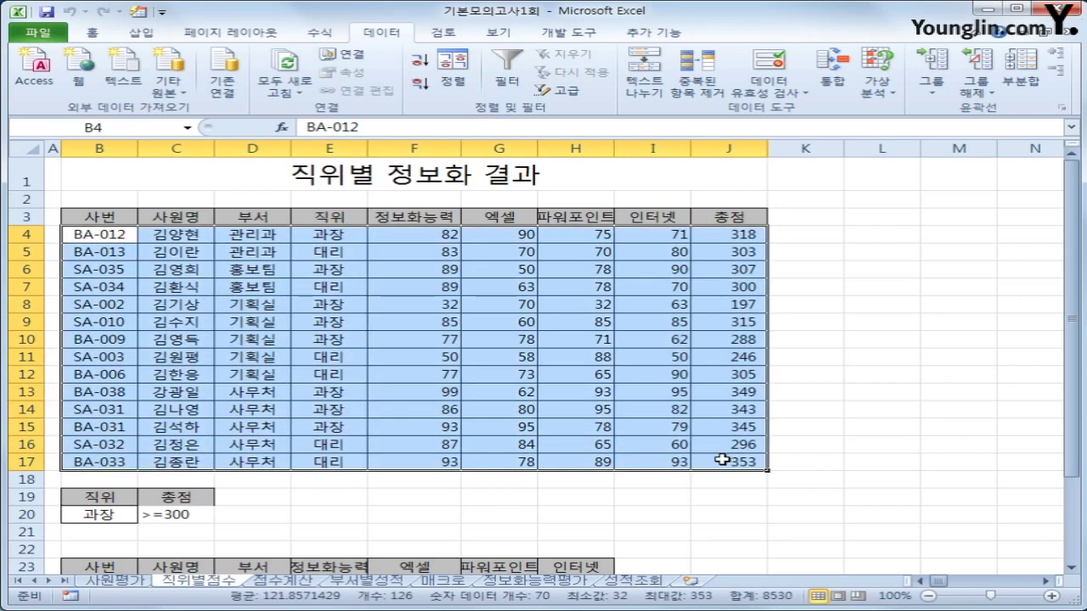
pyautogui.click(92, 33)
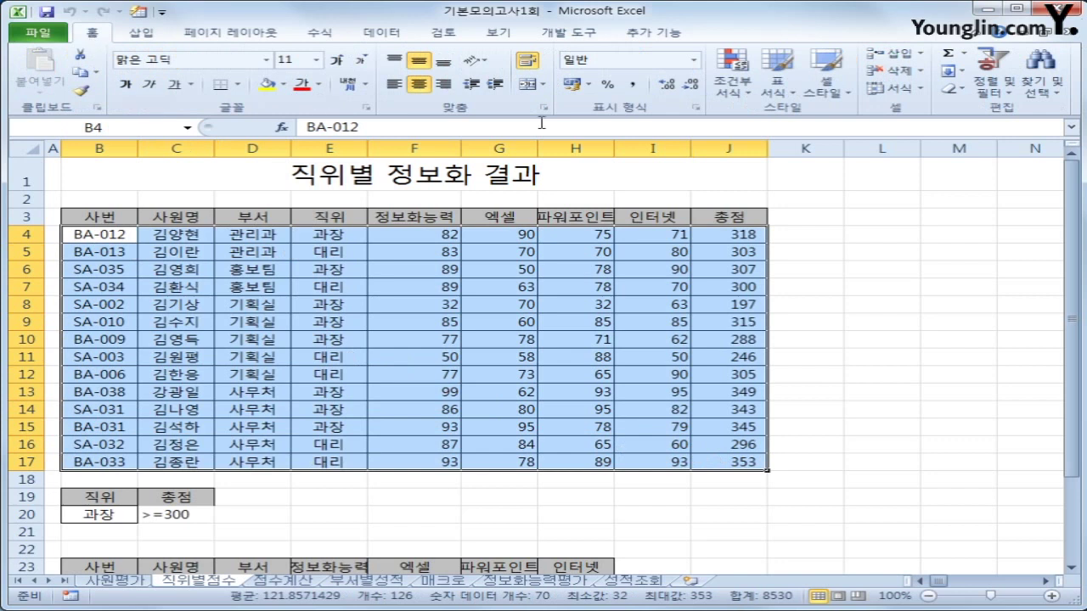
pyautogui.click(740, 93)
pyautogui.click(760, 293)
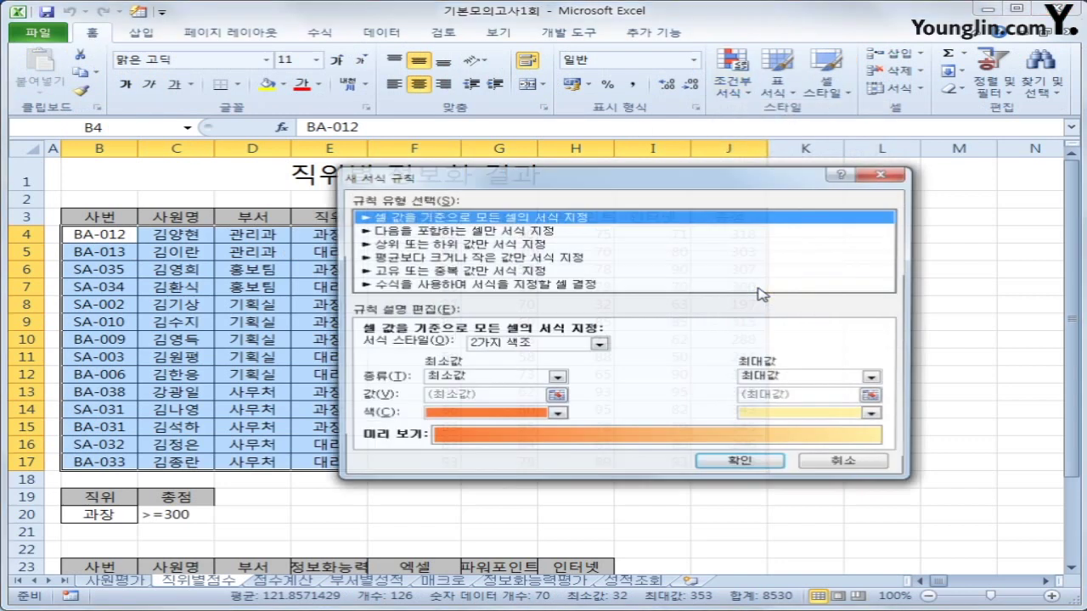
pyautogui.click(581, 298)
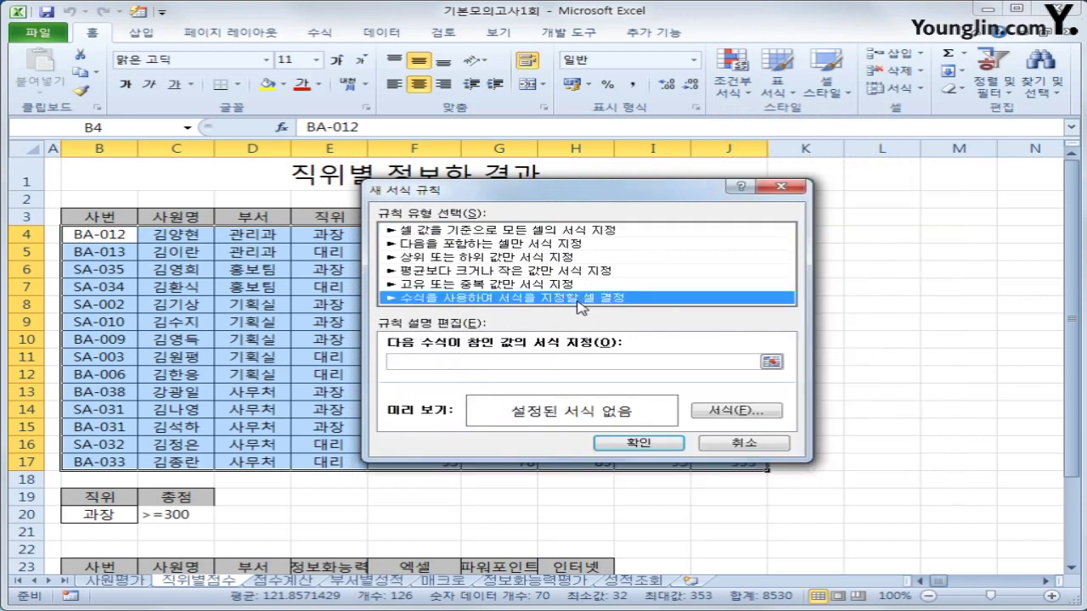
# Enter the rule formula =and($E4="대리",$J4>=300), using column-absolute references to E4 and J4
pyautogui.click(502, 363)
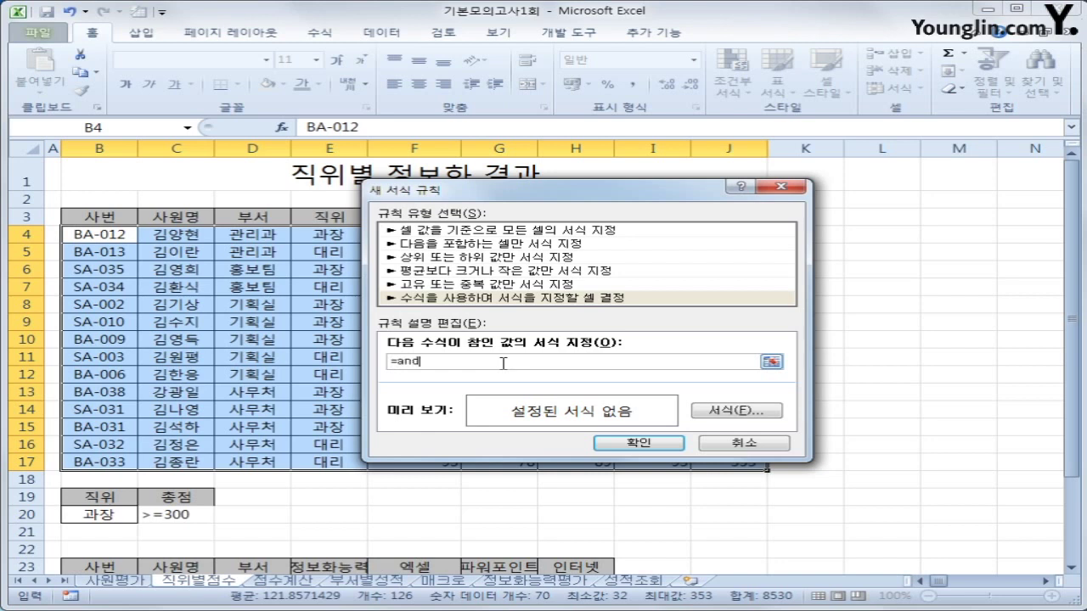
pyautogui.click(337, 229)
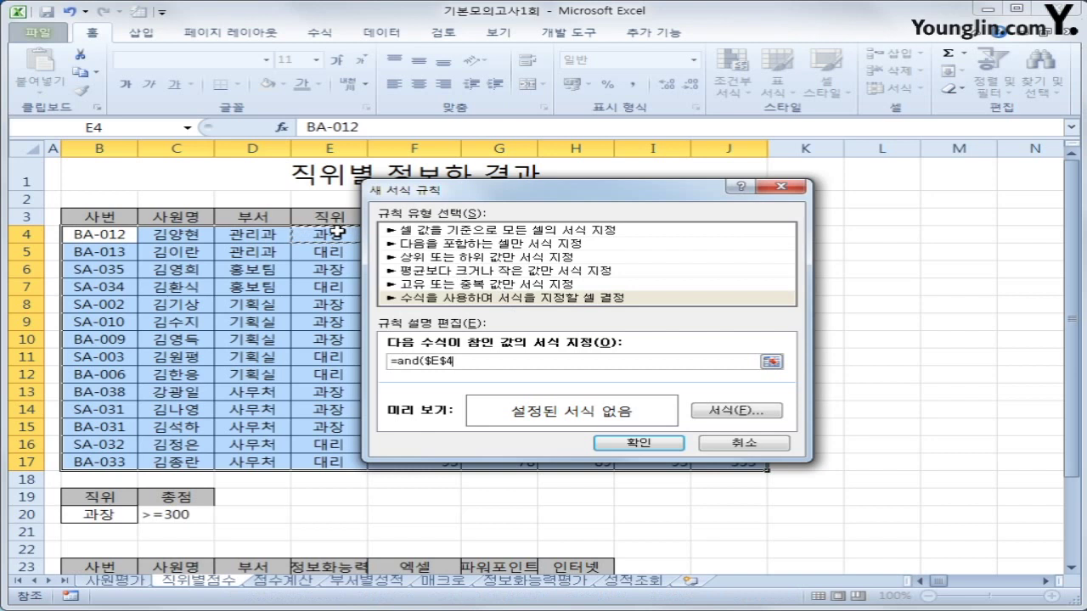
pyautogui.moveTo(488, 189); pyautogui.dragTo(558, 186)
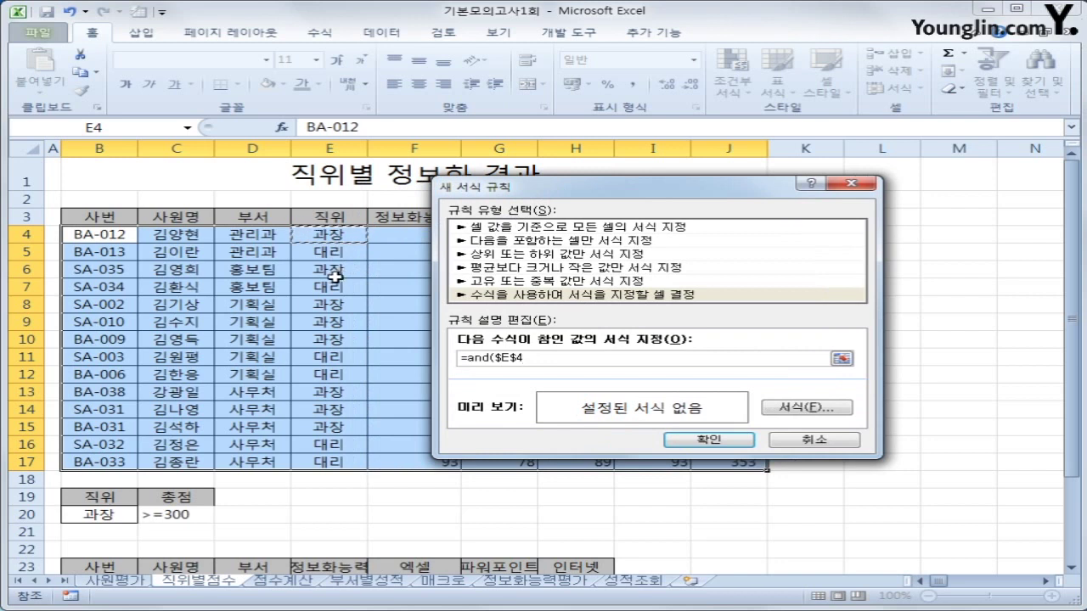
pyautogui.press('F4')
pyautogui.press('F4')
pyautogui.write('=')
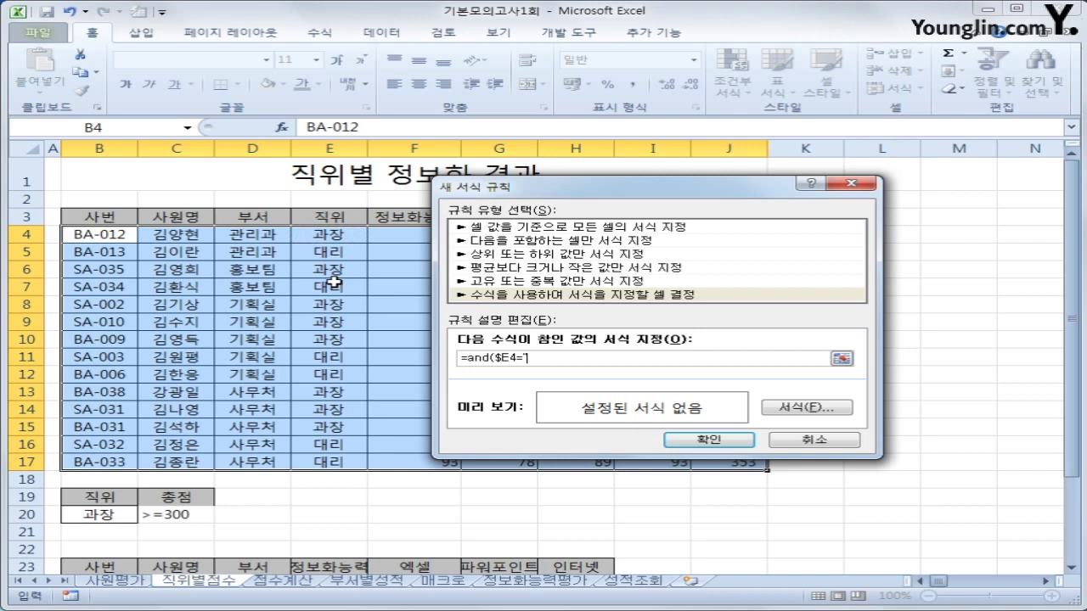
pyautogui.write('"대리",')
pyautogui.moveTo(635, 188); pyautogui.dragTo(687, 274)
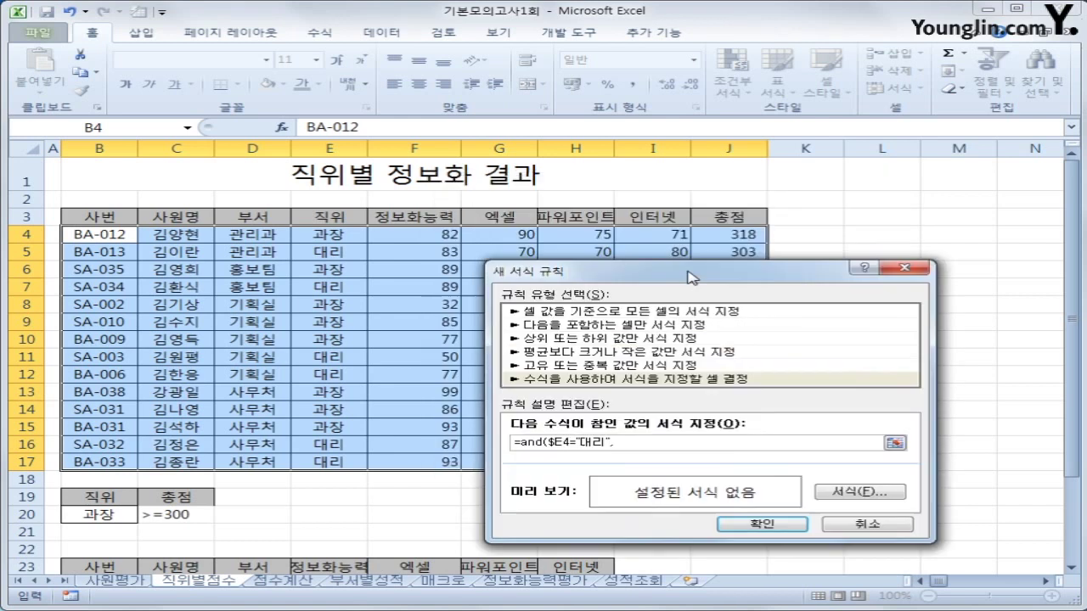
pyautogui.click(730, 231)
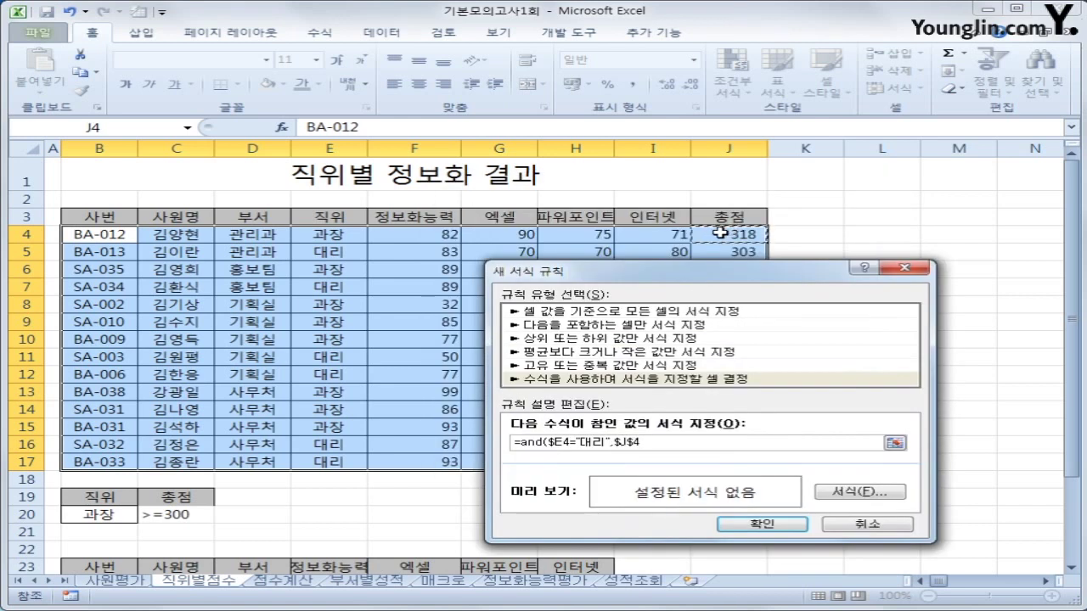
pyautogui.press('F4')
pyautogui.press('F4')
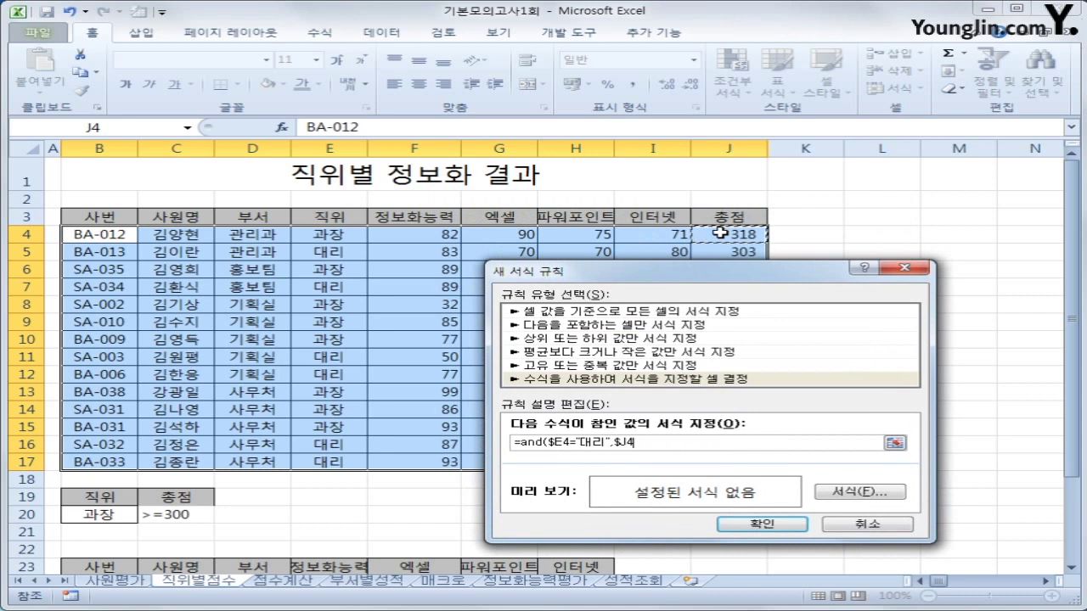
pyautogui.write('>=300')
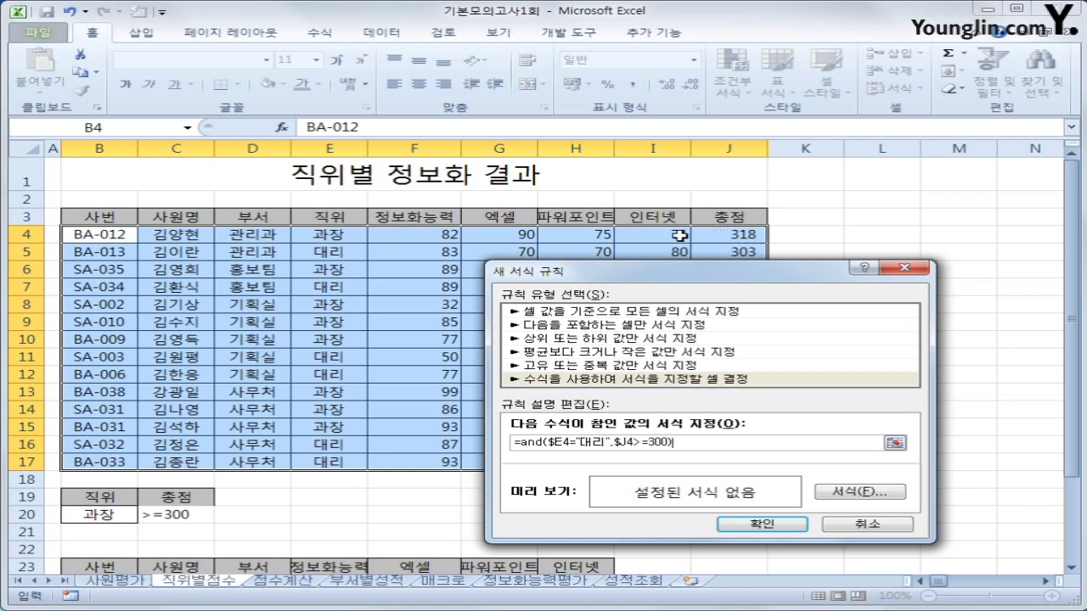
# Give the rule a bold italic (굵은 기울임꼴) font in standard red and apply it to the range
pyautogui.click(852, 500)
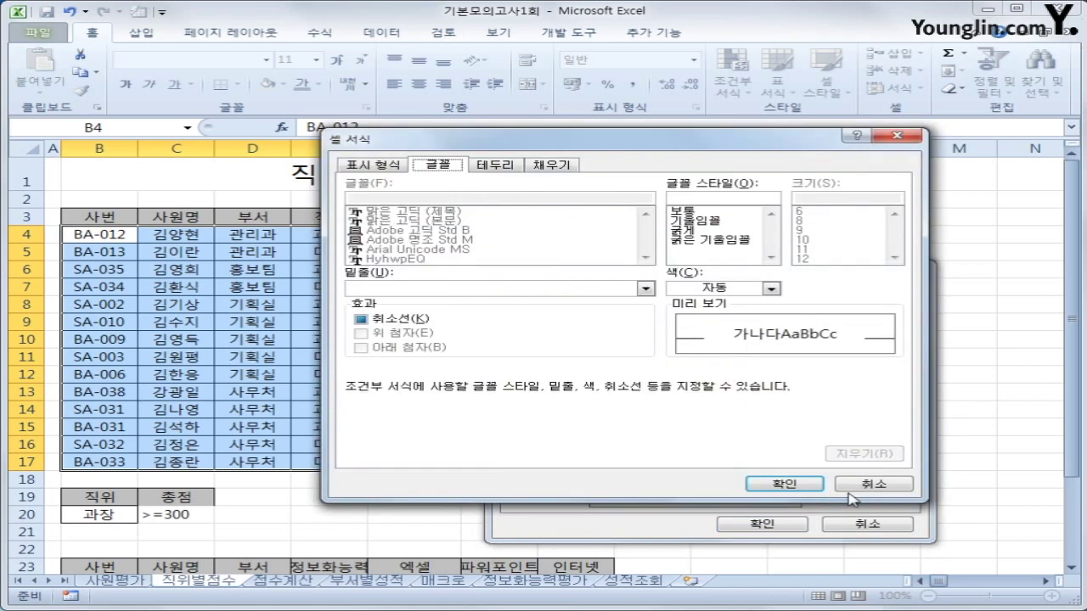
pyautogui.click(694, 241)
pyautogui.click(746, 291)
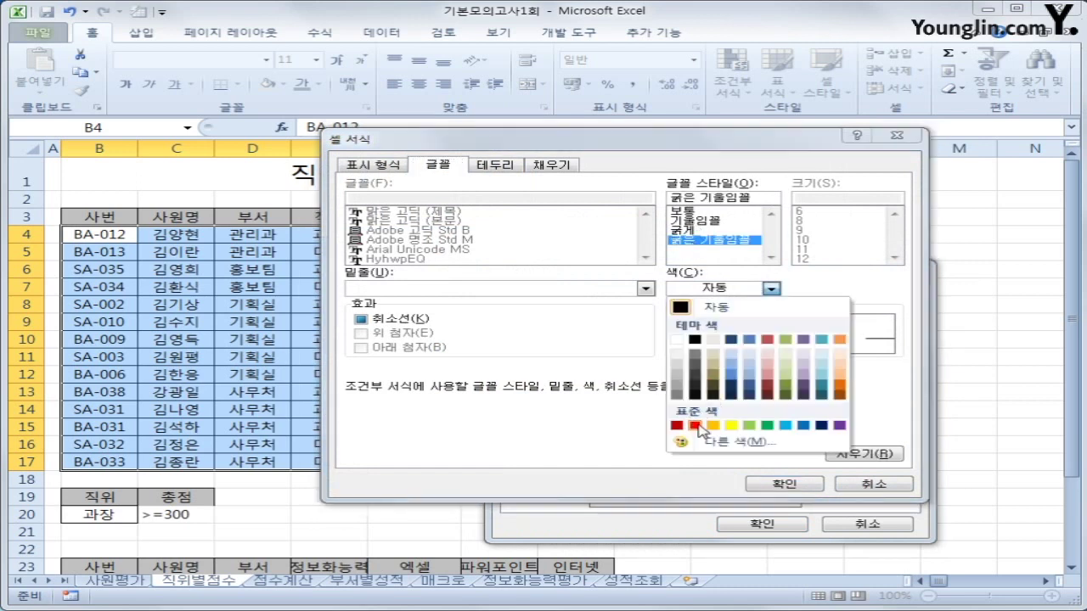
pyautogui.click(696, 425)
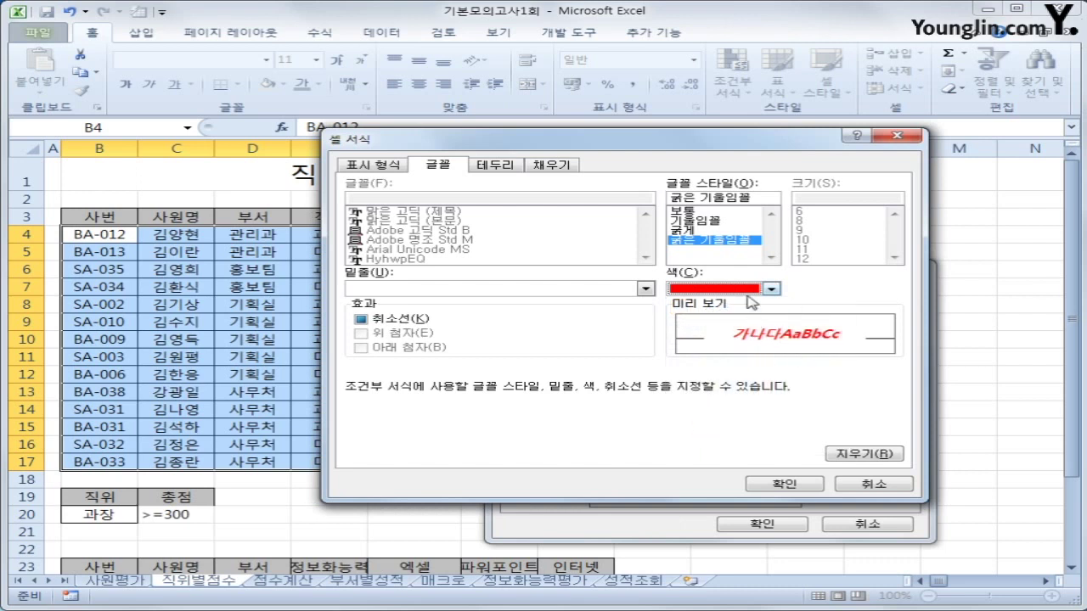
pyautogui.click(764, 490)
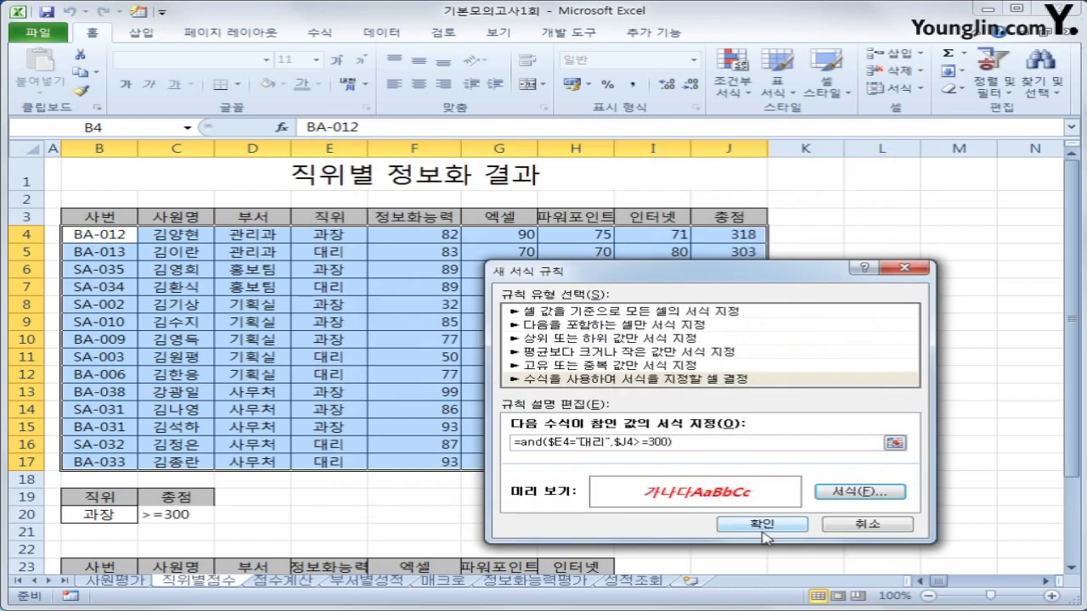
pyautogui.click(762, 525)
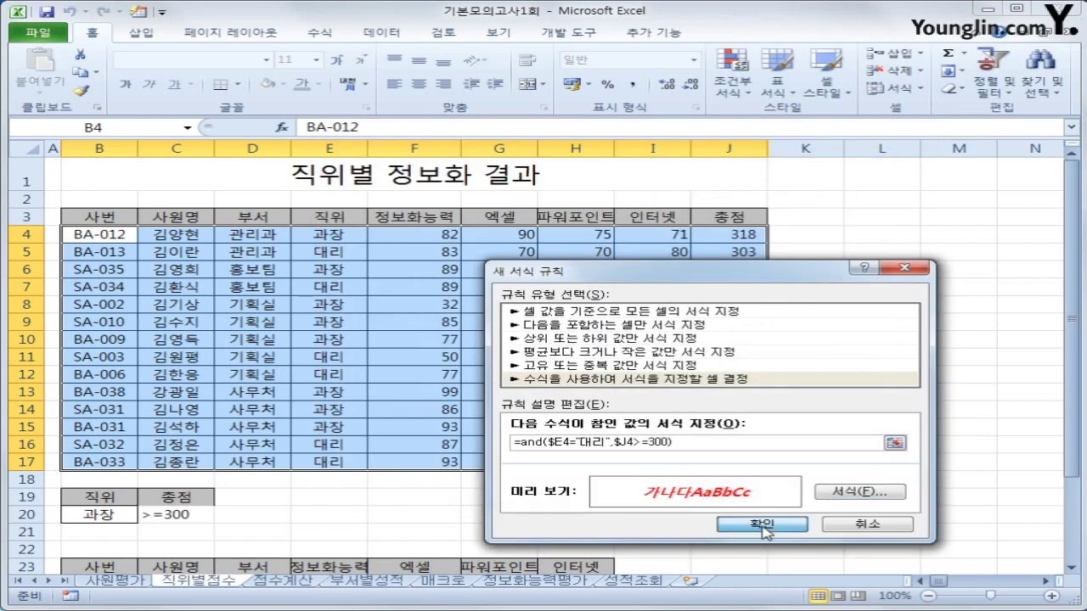
pyautogui.click(722, 463)
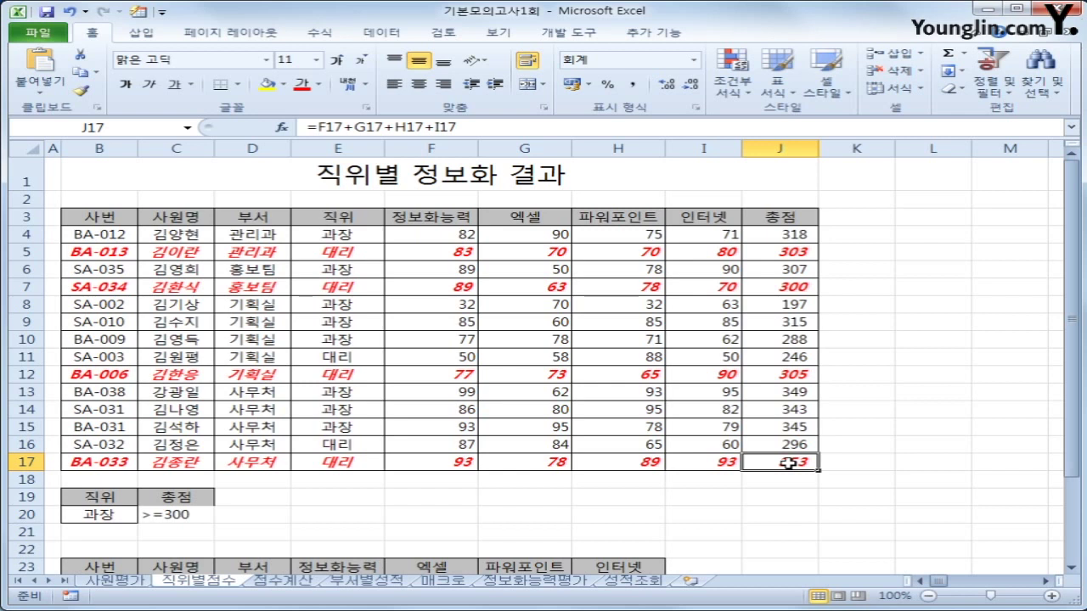
# Set the 총점 cells J4:J17 to have their formulas hidden (숨김) in the cell protection format
pyautogui.moveTo(778, 234); pyautogui.dragTo(783, 467)
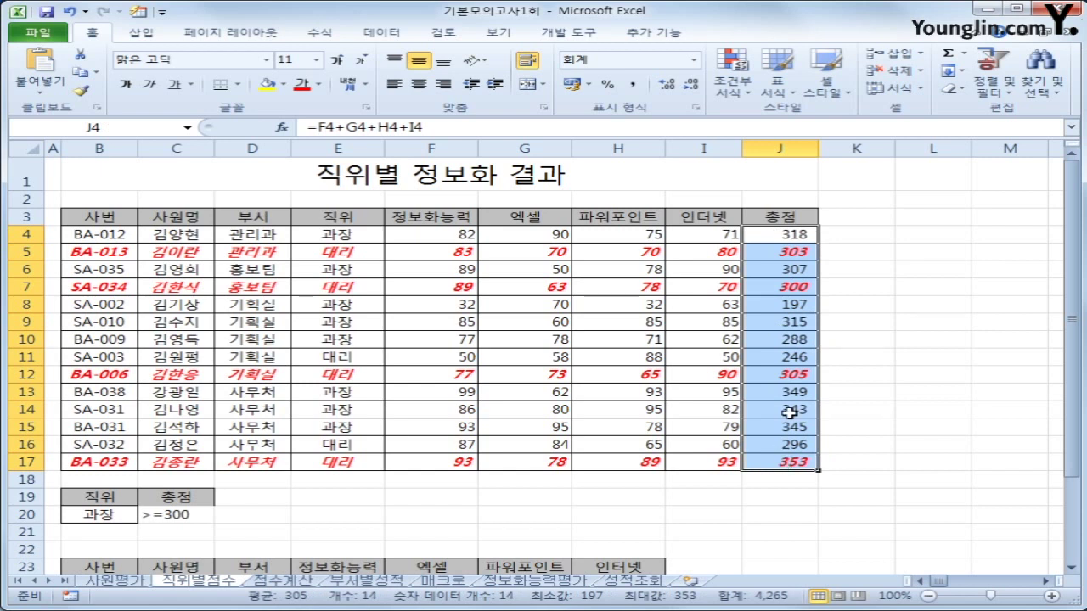
pyautogui.hotkey('shift', 'F10')
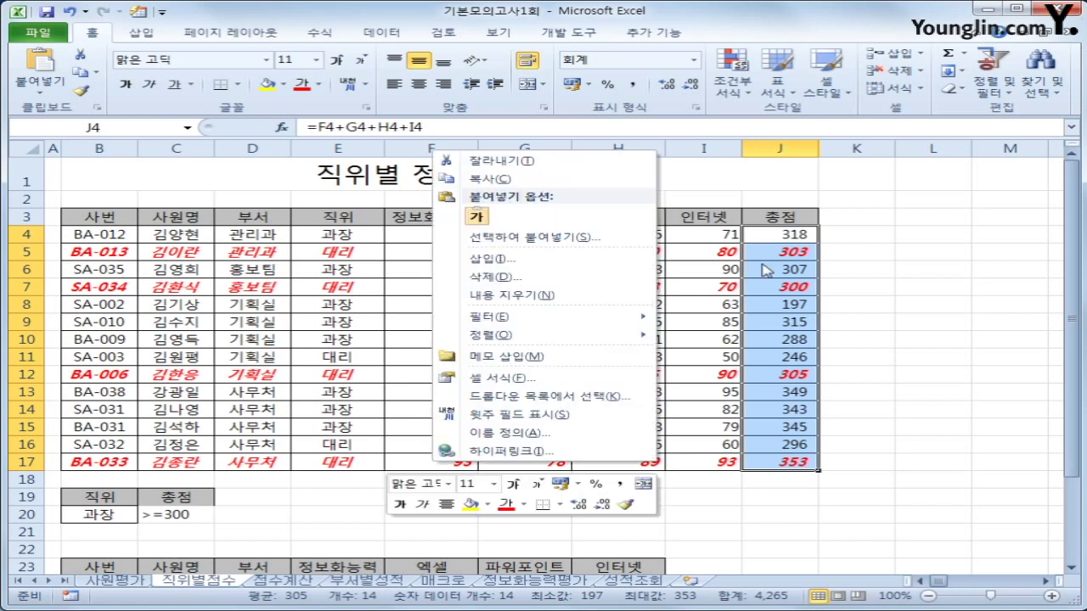
pyautogui.click(636, 377)
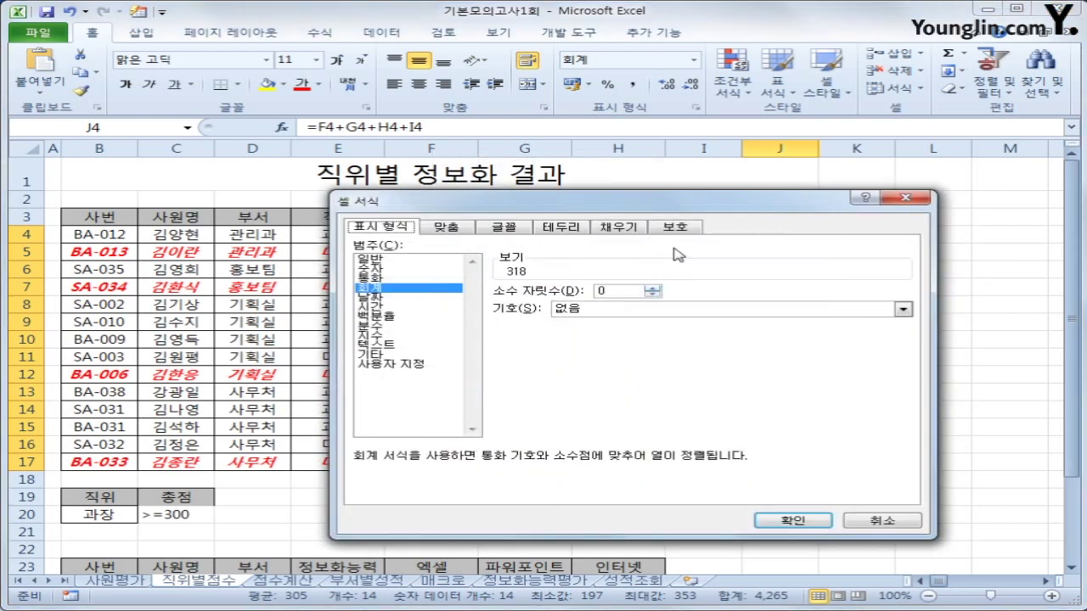
pyautogui.click(684, 229)
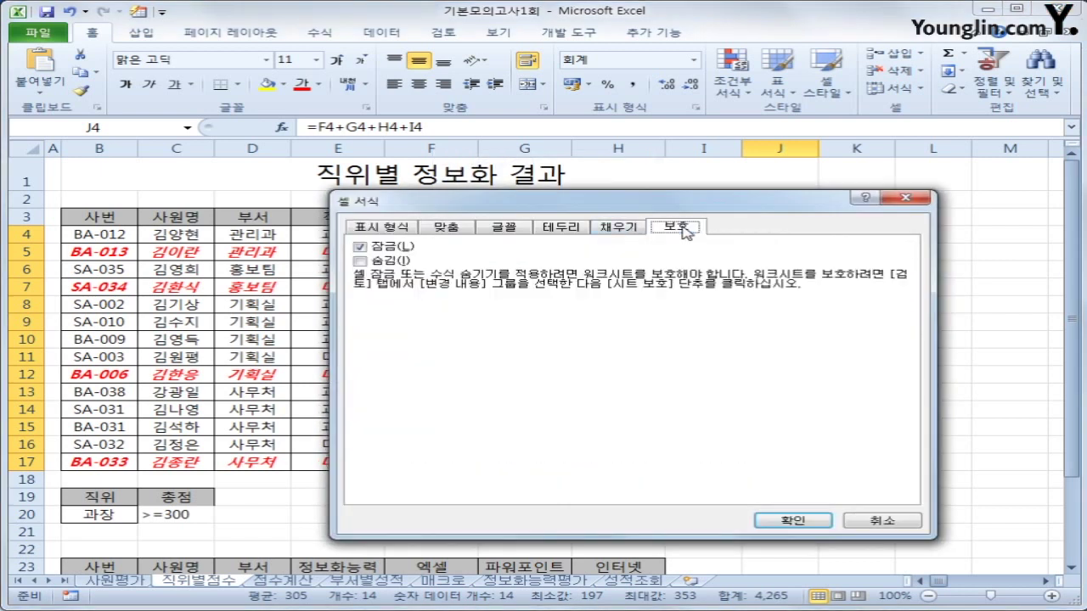
pyautogui.click(404, 259)
pyautogui.click(791, 520)
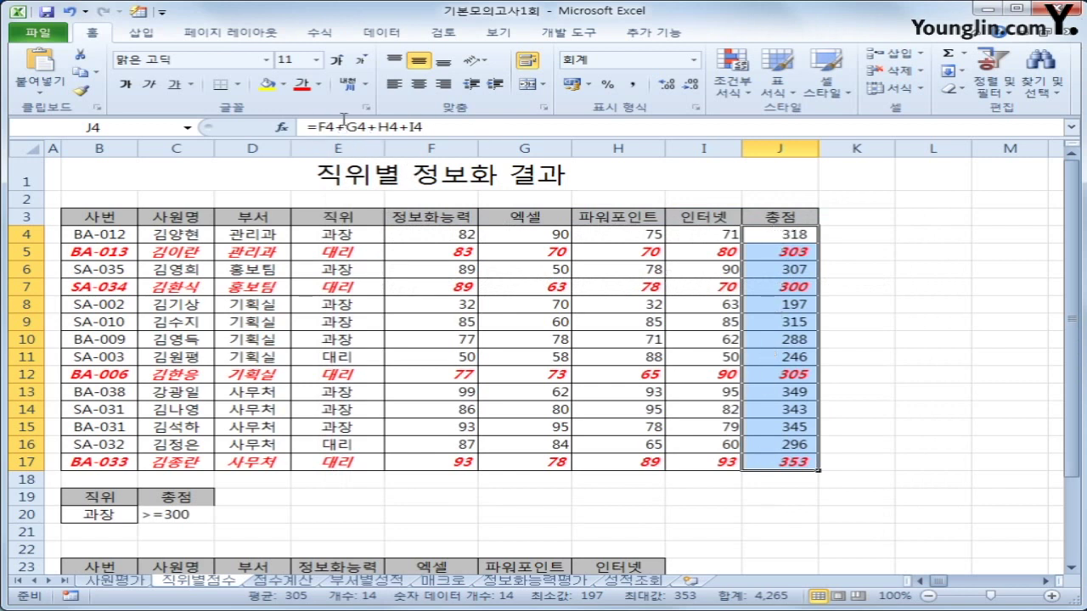
# Protect the 직위별점수 sheet without a password, allowing only the selection of locked and unlocked cells
pyautogui.click(771, 234)
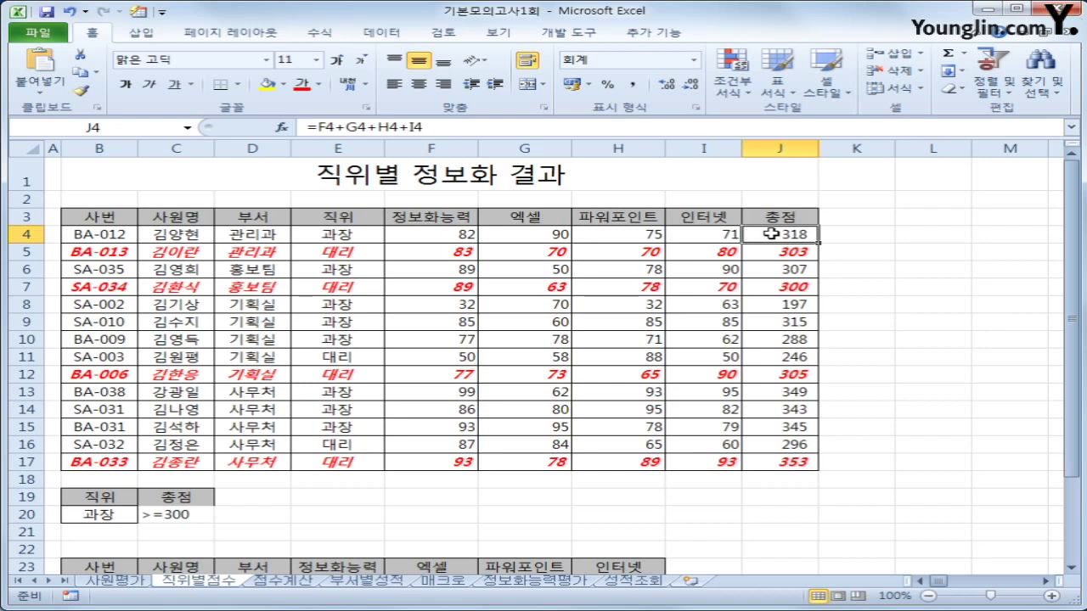
pyautogui.click(443, 33)
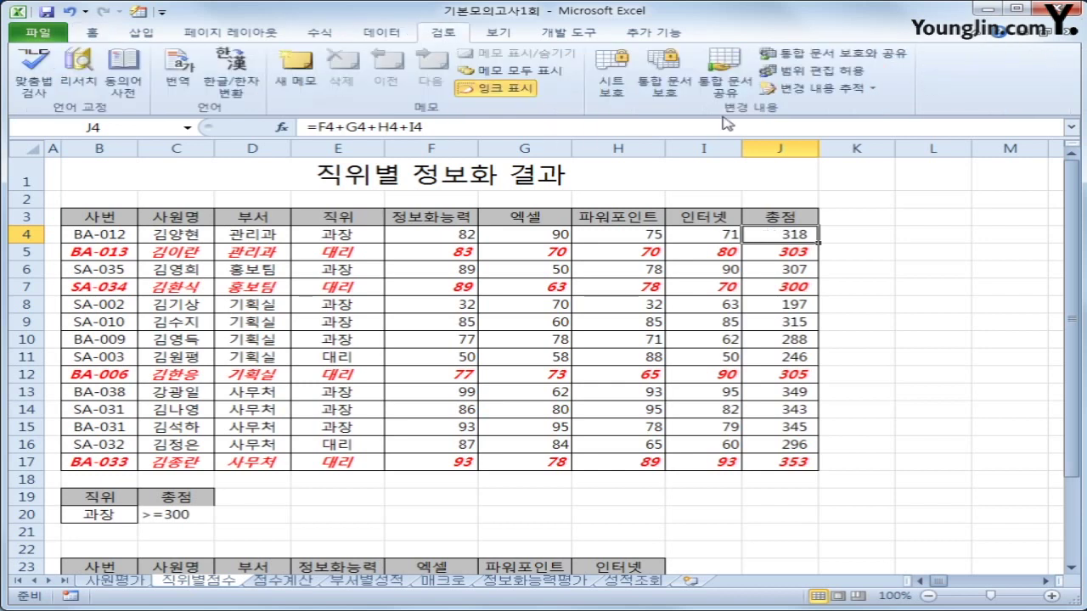
pyautogui.click(603, 93)
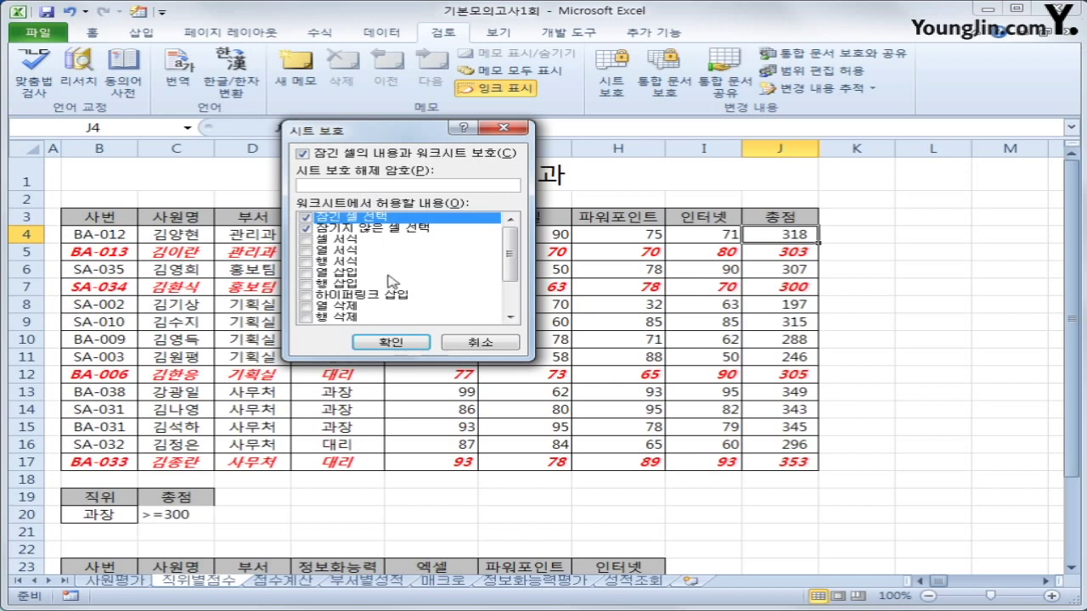
pyautogui.click(409, 343)
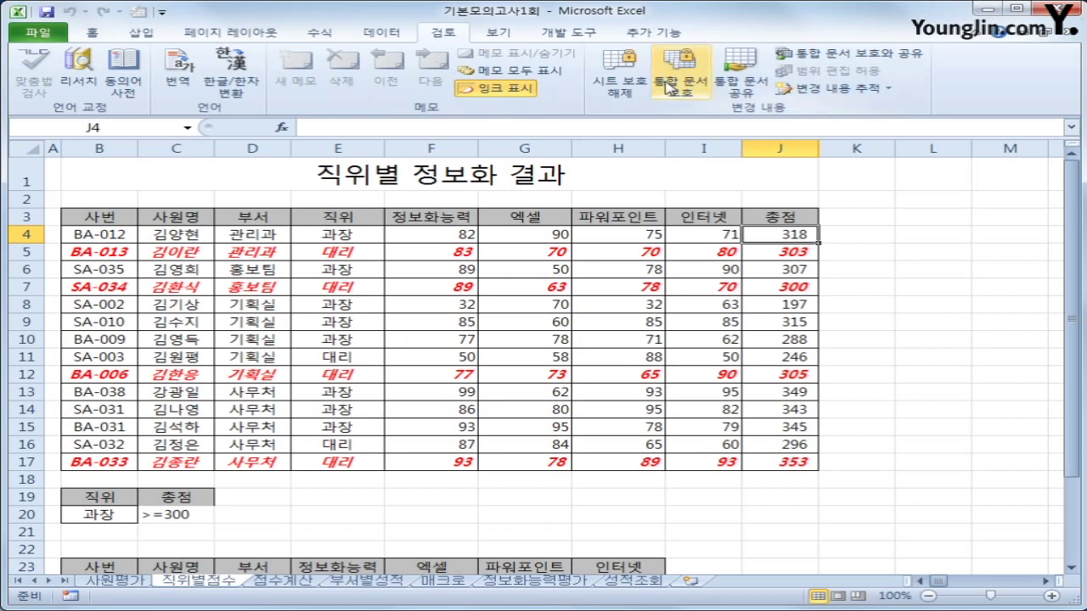
# Protect the workbook's windows (창) but not its structure (구조), without a password, and switch to the 점수계산 sheet
pyautogui.click(668, 85)
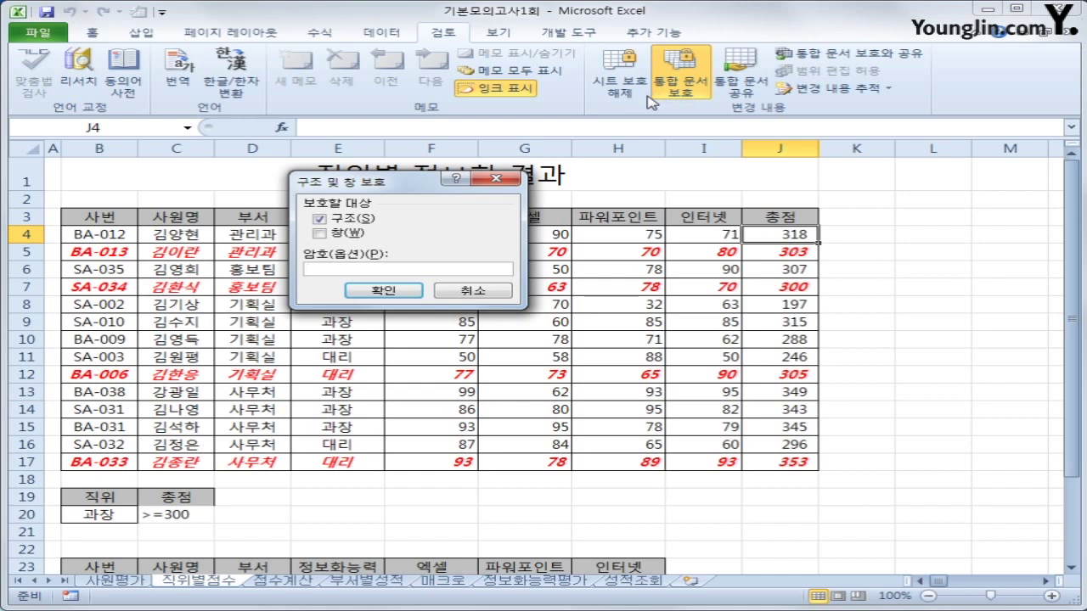
pyautogui.click(326, 224)
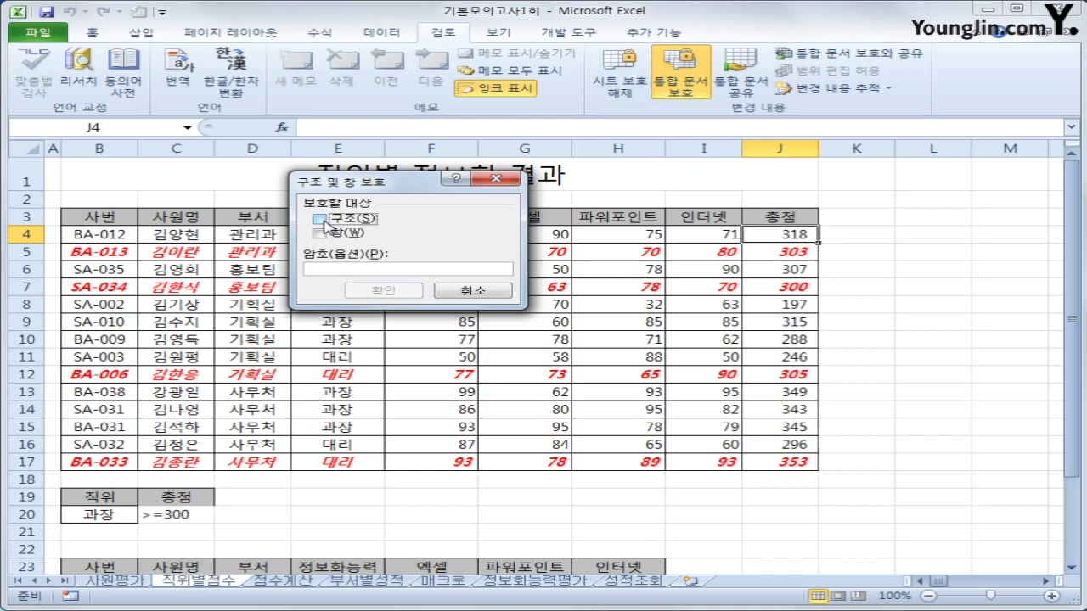
pyautogui.click(320, 234)
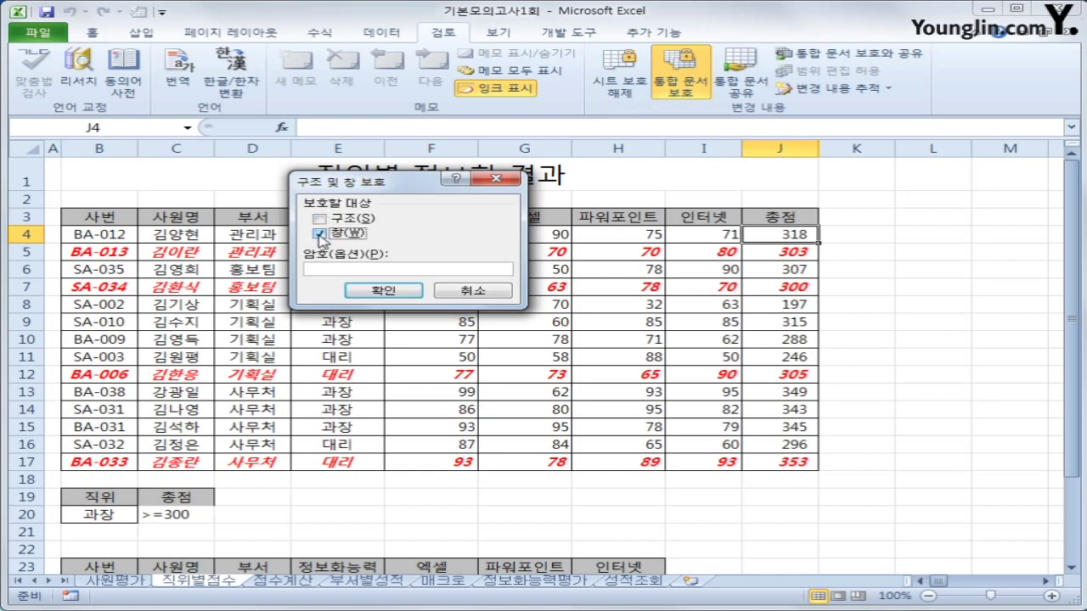
pyautogui.click(416, 293)
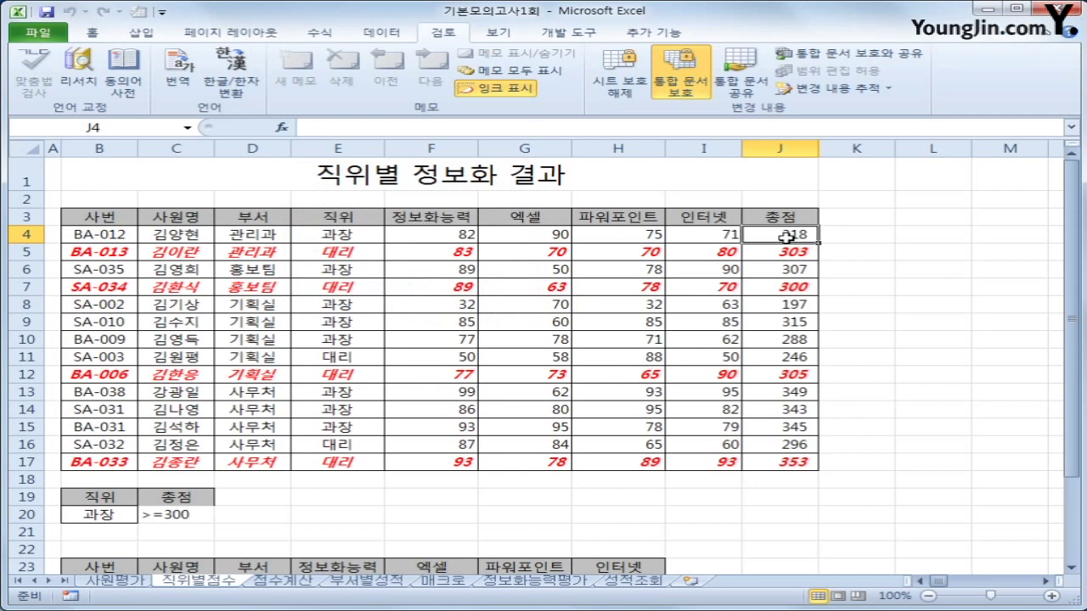
pyautogui.click(286, 581)
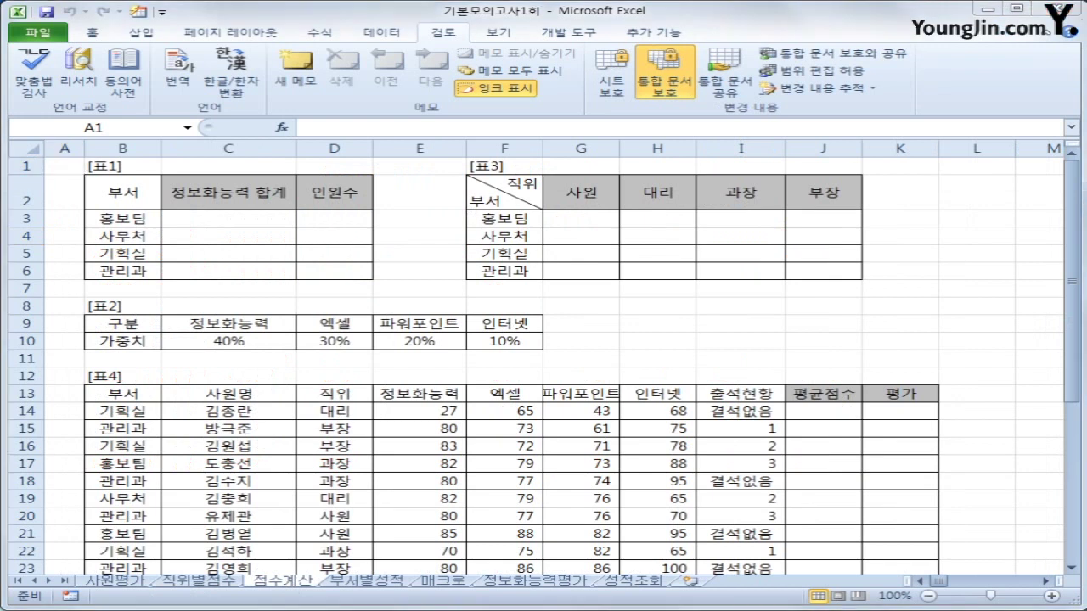
# In C3 of 표1, begin a SUM formula whose condition compares the 부서 range $B$14:$B$38 with B3
pyautogui.click(242, 218)
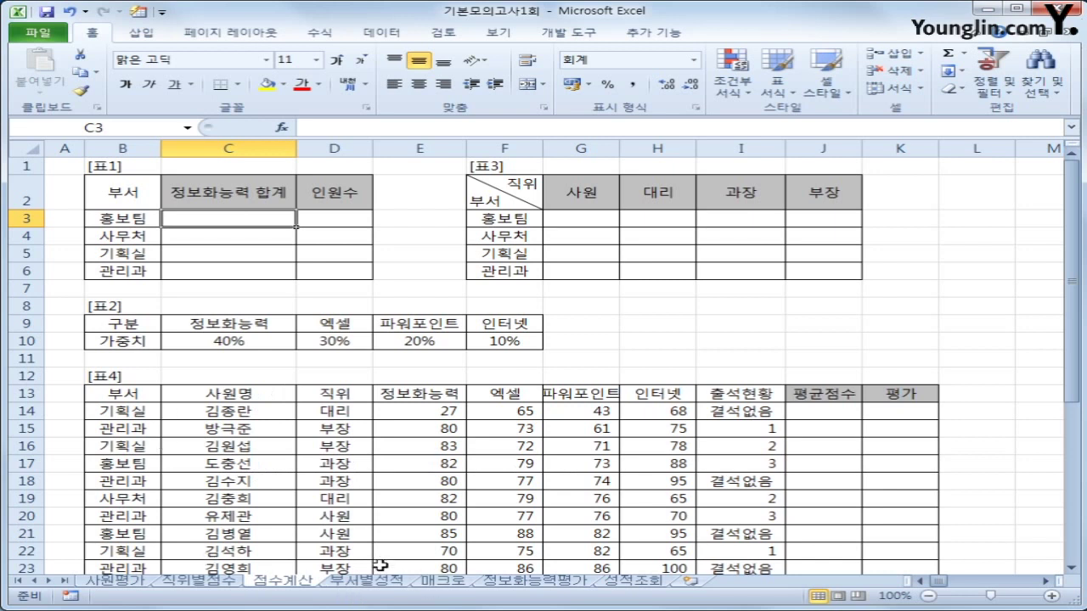
pyautogui.click(136, 215)
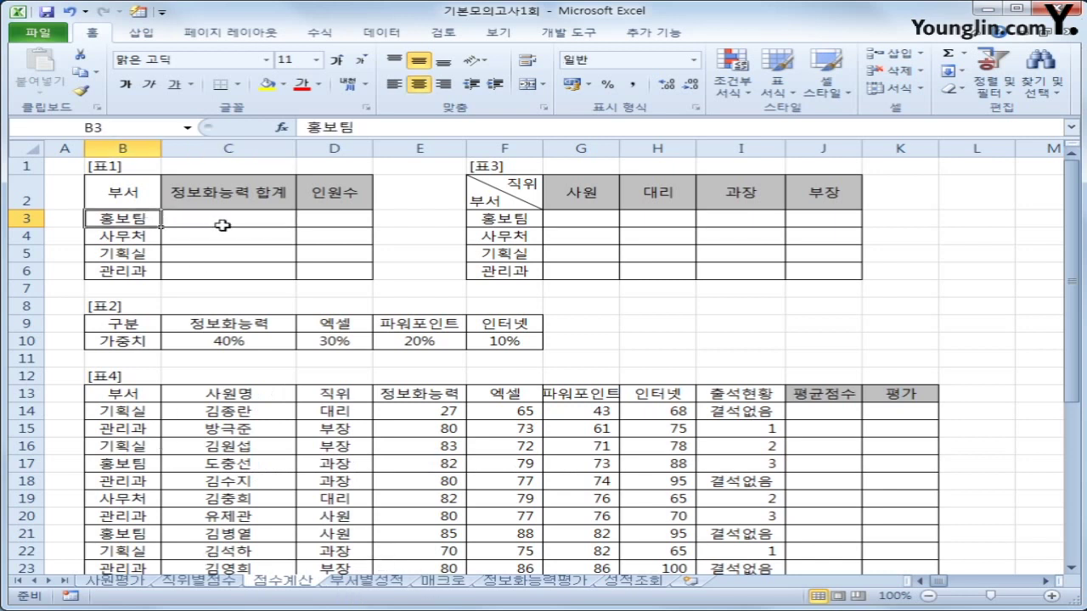
pyautogui.click(222, 224)
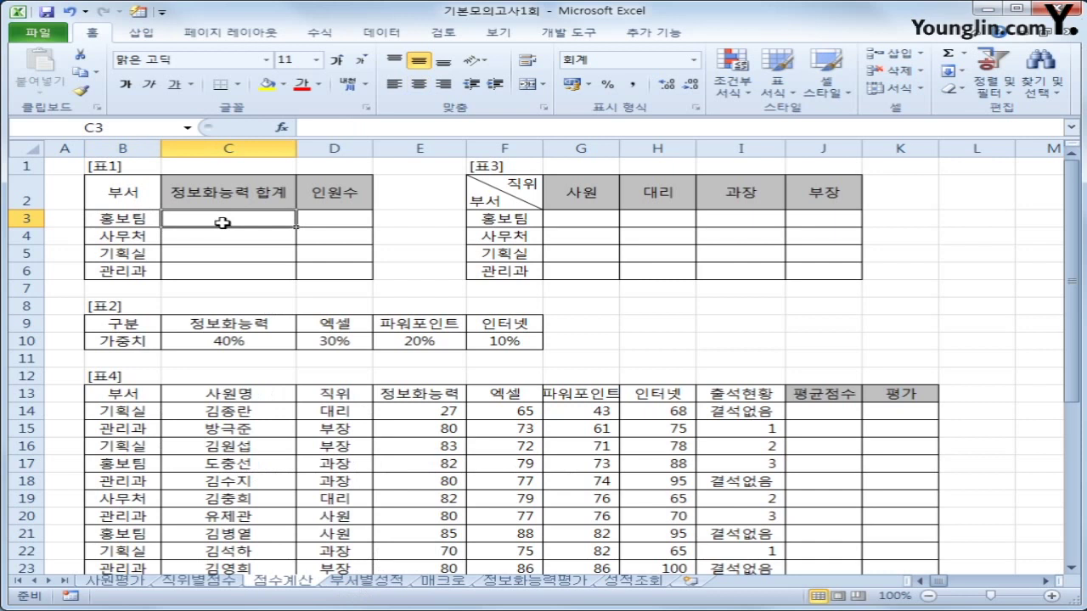
pyautogui.write('=ㄴ')
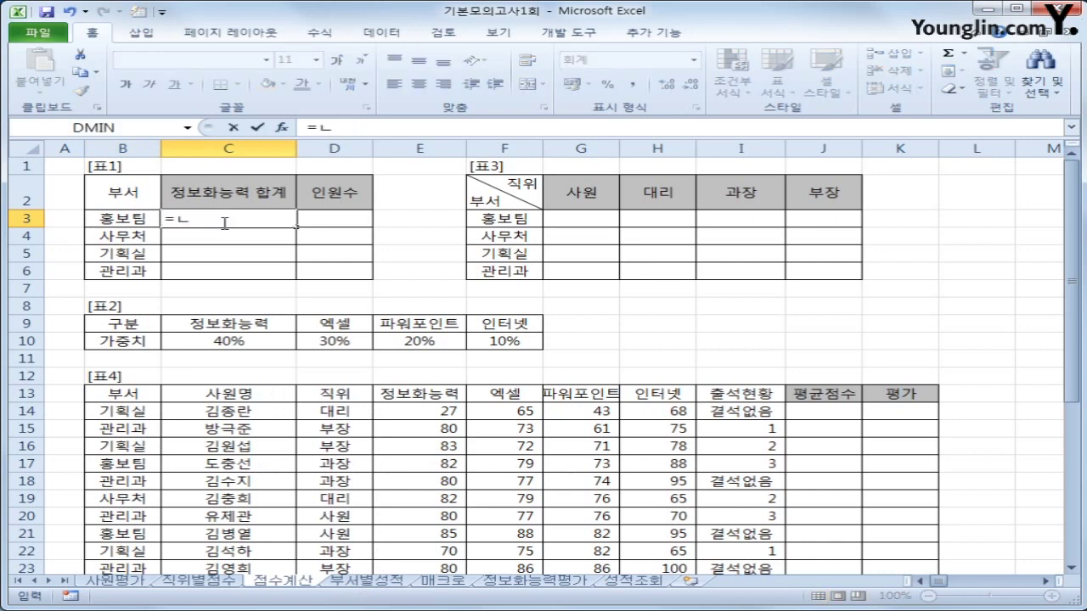
pyautogui.press('BackSpace')
pyautogui.write('sum(')
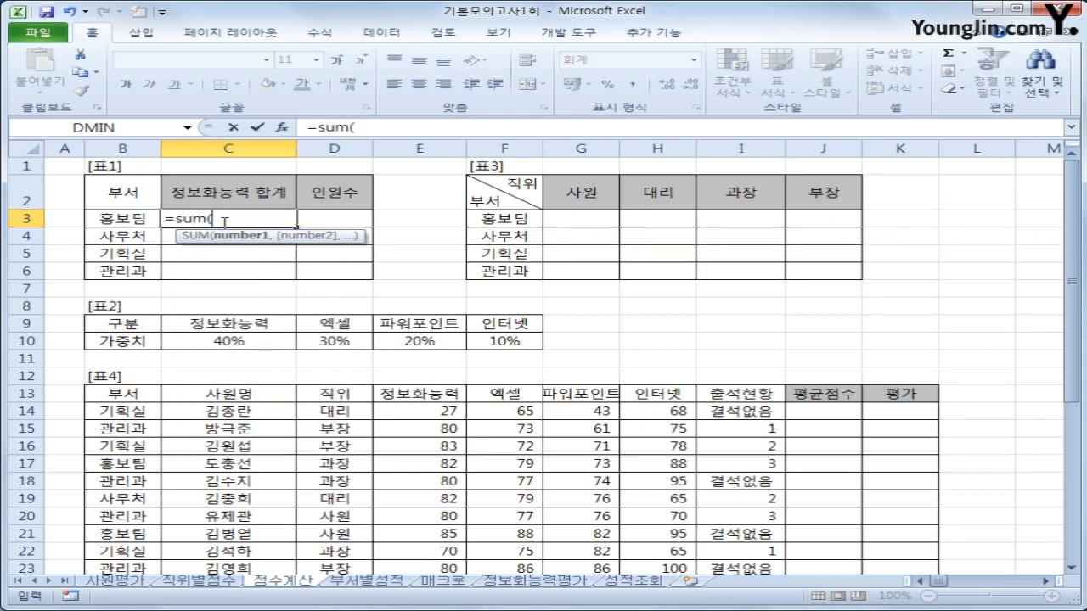
pyautogui.write('(')
pyautogui.click(141, 413)
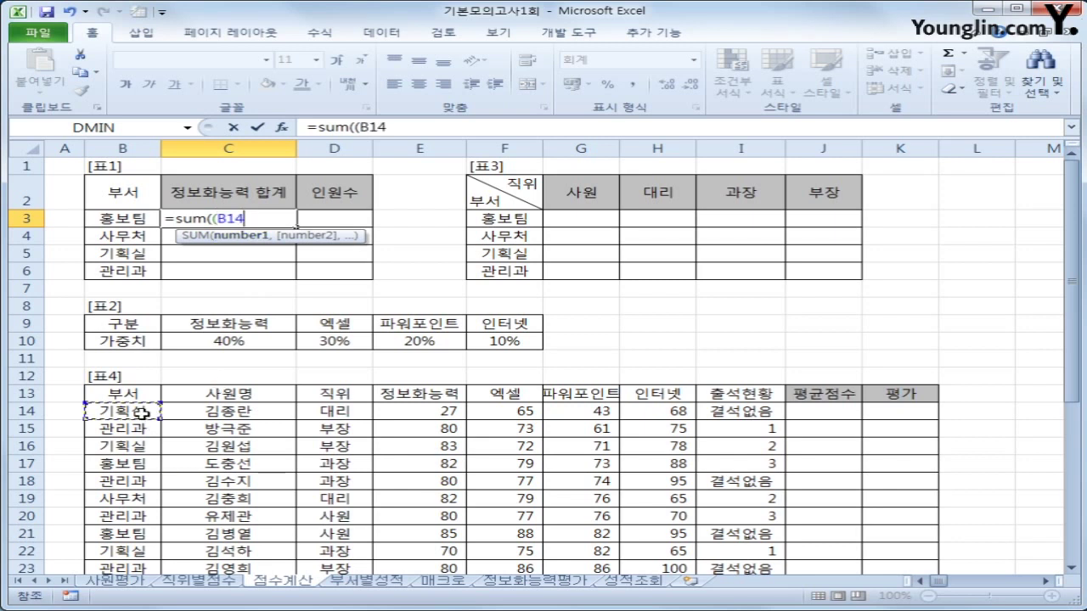
pyautogui.moveTo(143, 414); pyautogui.dragTo(129, 554)
pyautogui.scroll(4, 393, 528)
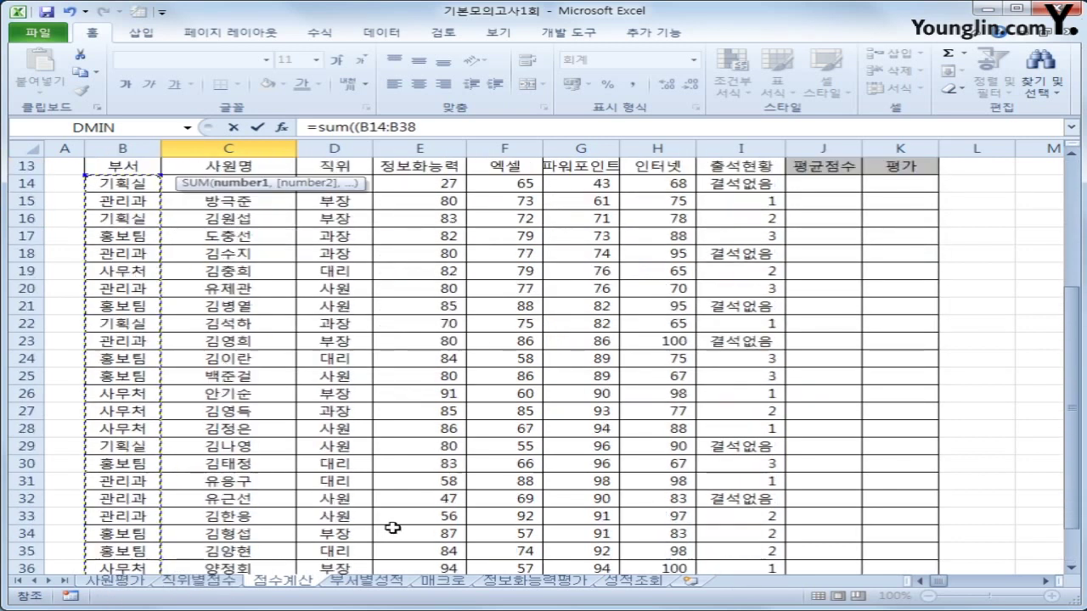
pyautogui.scroll(1, 386, 527)
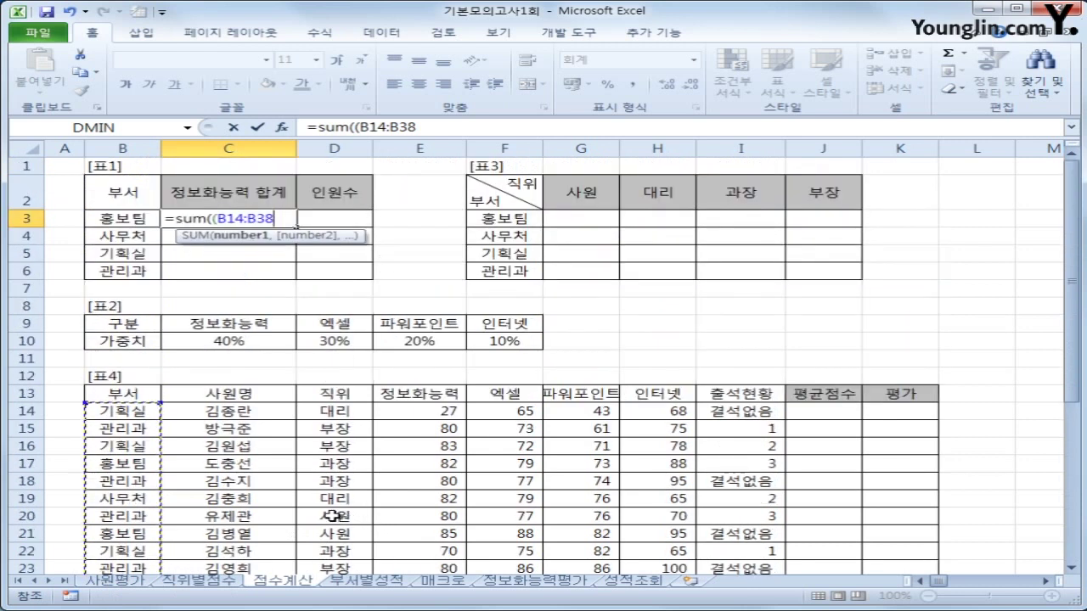
pyautogui.press('F4')
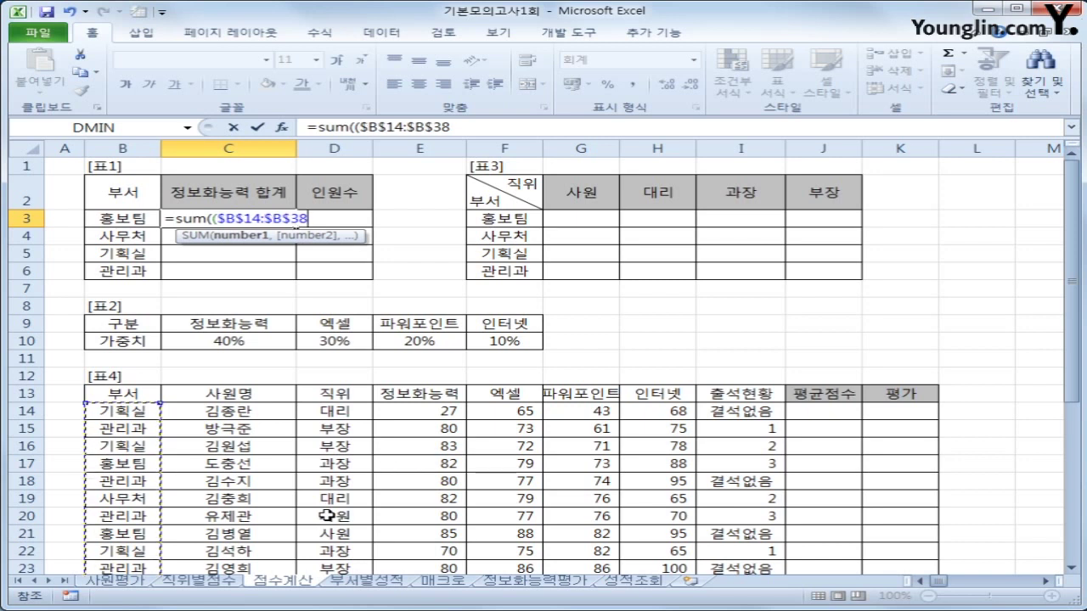
pyautogui.write('=')
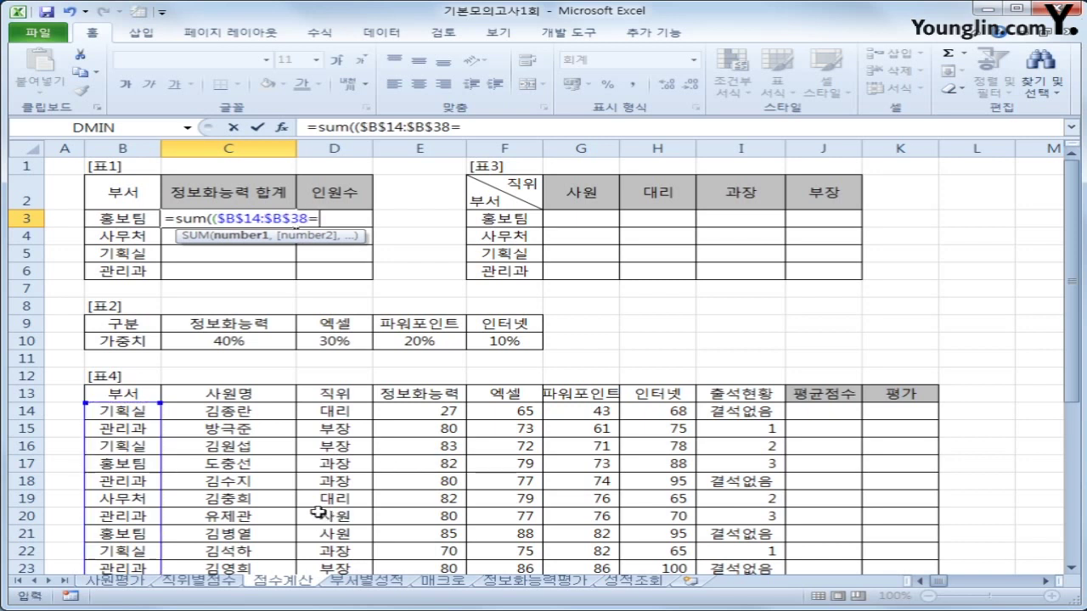
pyautogui.press('Left')
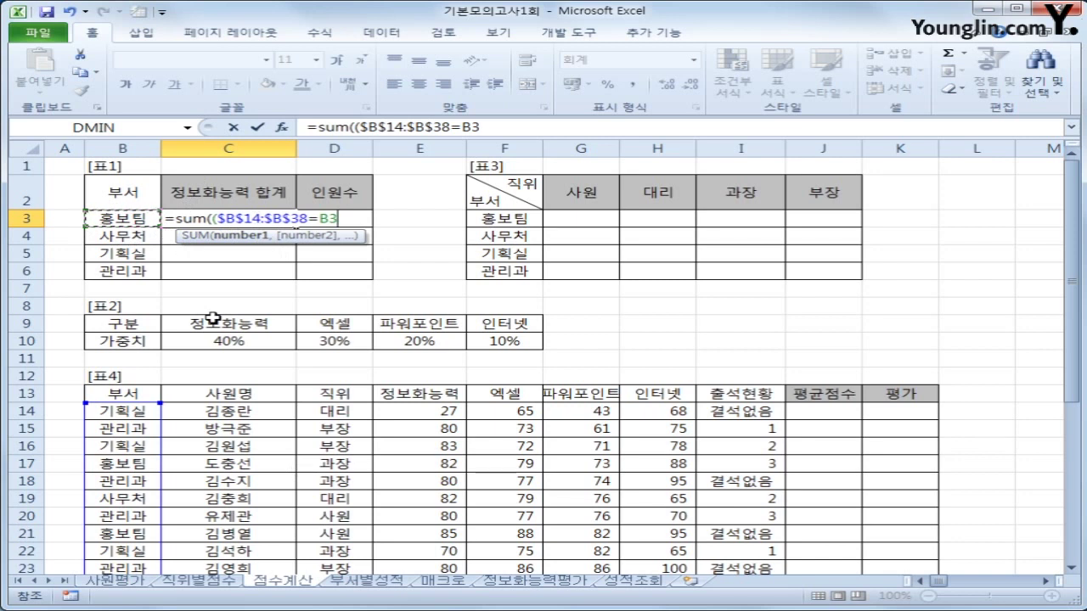
# Multiply the condition by the 정보화능력 range $E$14:$E$38, enter it as an array formula, and fill it down to C6
pyautogui.write(')*')
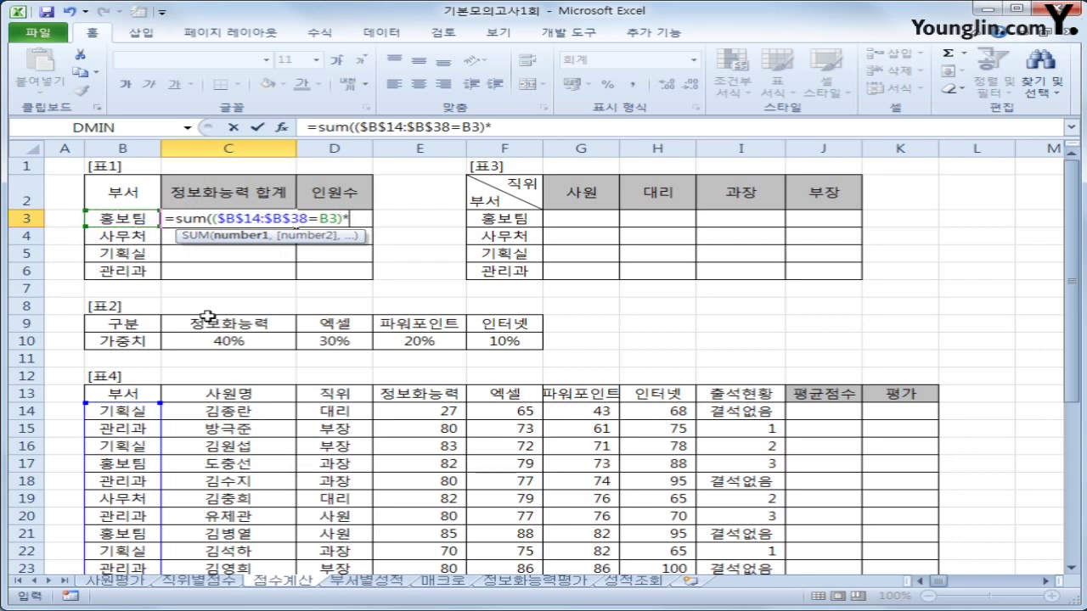
pyautogui.click(406, 409)
pyautogui.moveTo(406, 409); pyautogui.dragTo(424, 536)
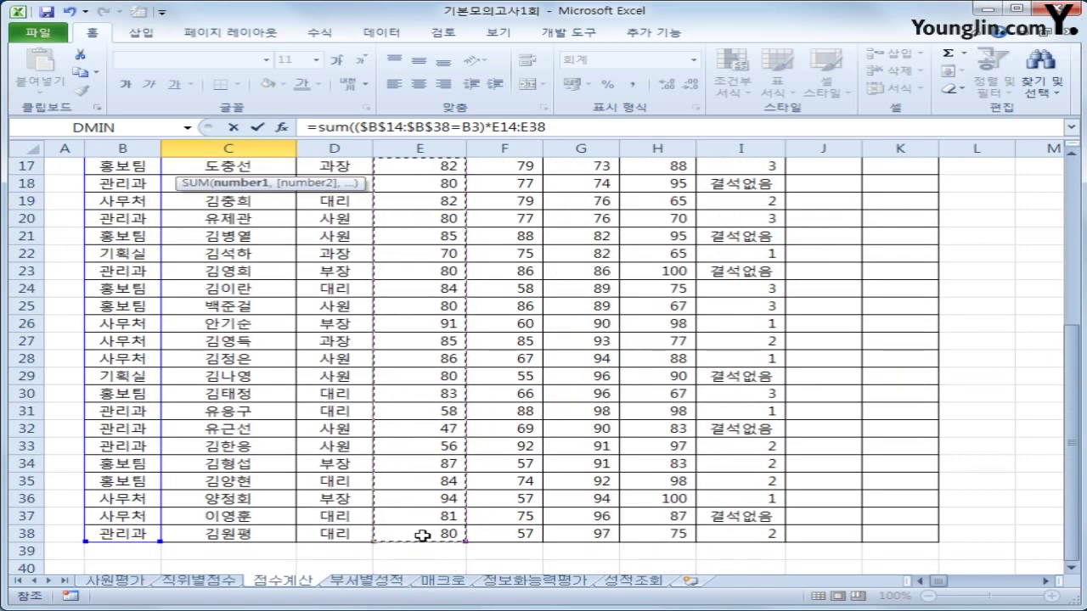
pyautogui.scroll(3, 594, 548)
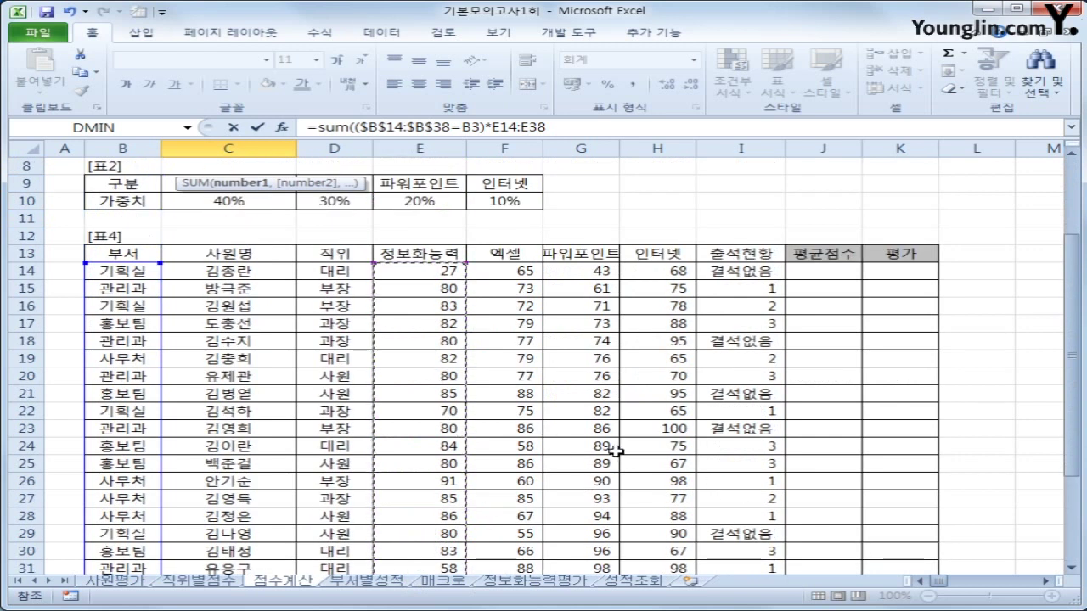
pyautogui.press('F4')
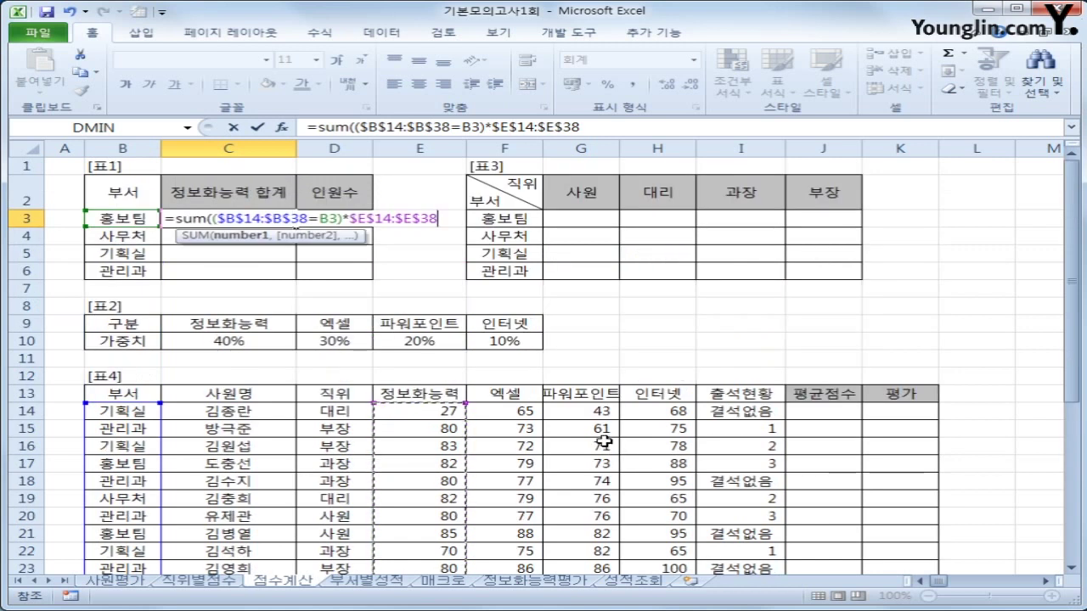
pyautogui.write(')')
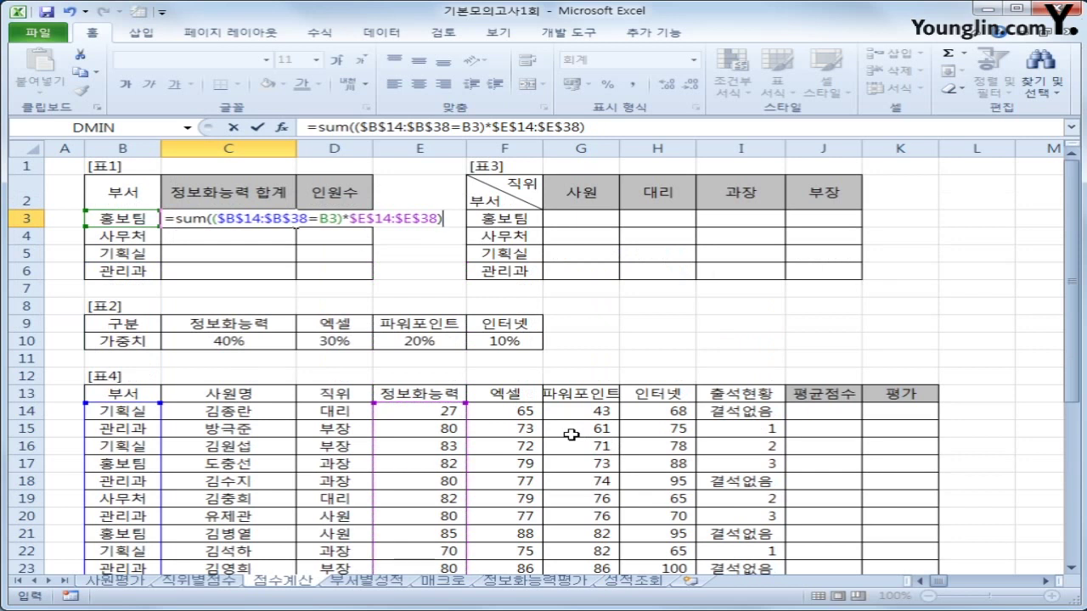
pyautogui.hotkey('ctrl', 'shift', 'Return')
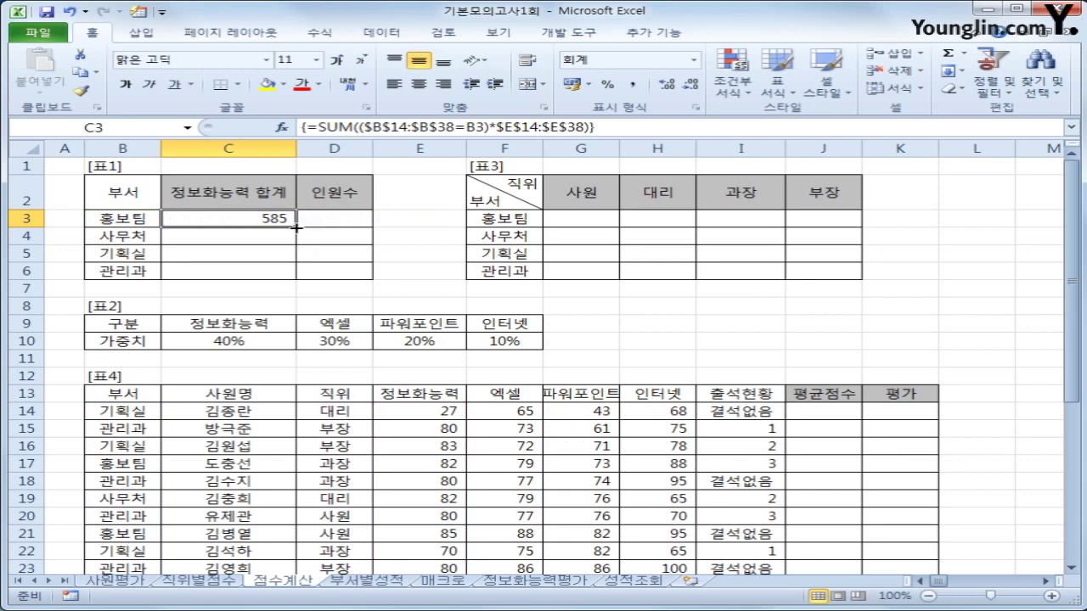
pyautogui.moveTo(295, 229); pyautogui.dragTo(281, 272)
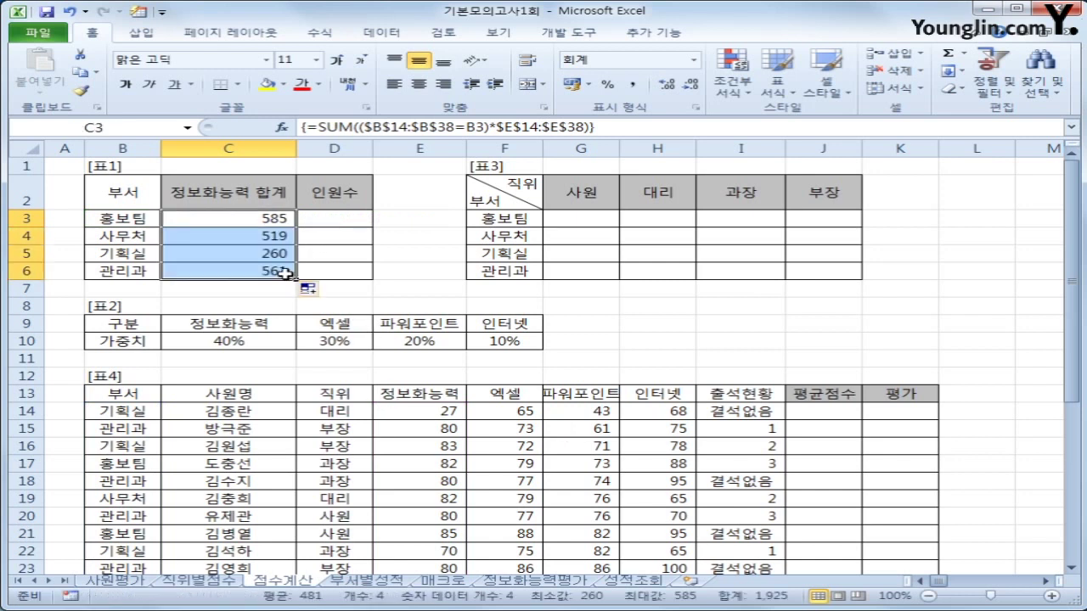
pyautogui.click(281, 273)
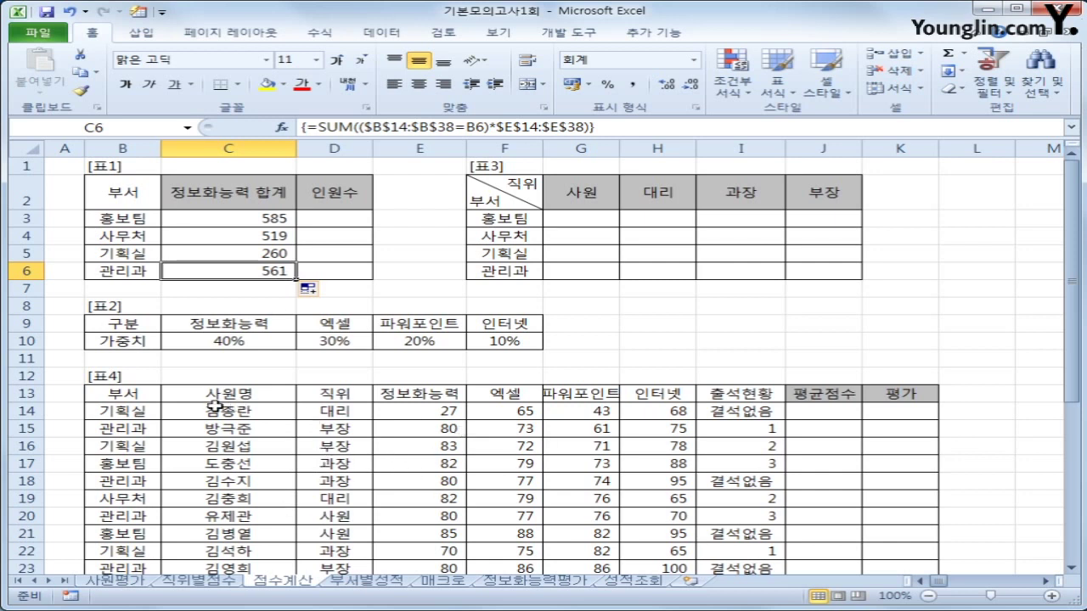
# In the 인원수 cell D3, begin a SUM(IF( formula testing whether $B$14:$B$38 equals B3
pyautogui.click(349, 213)
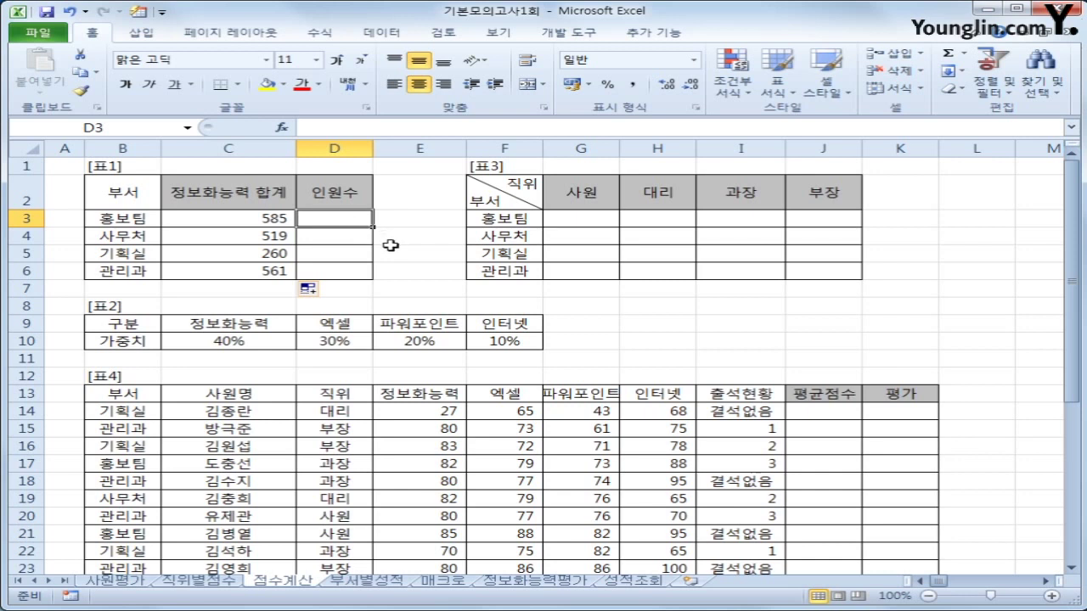
pyautogui.write('=su')
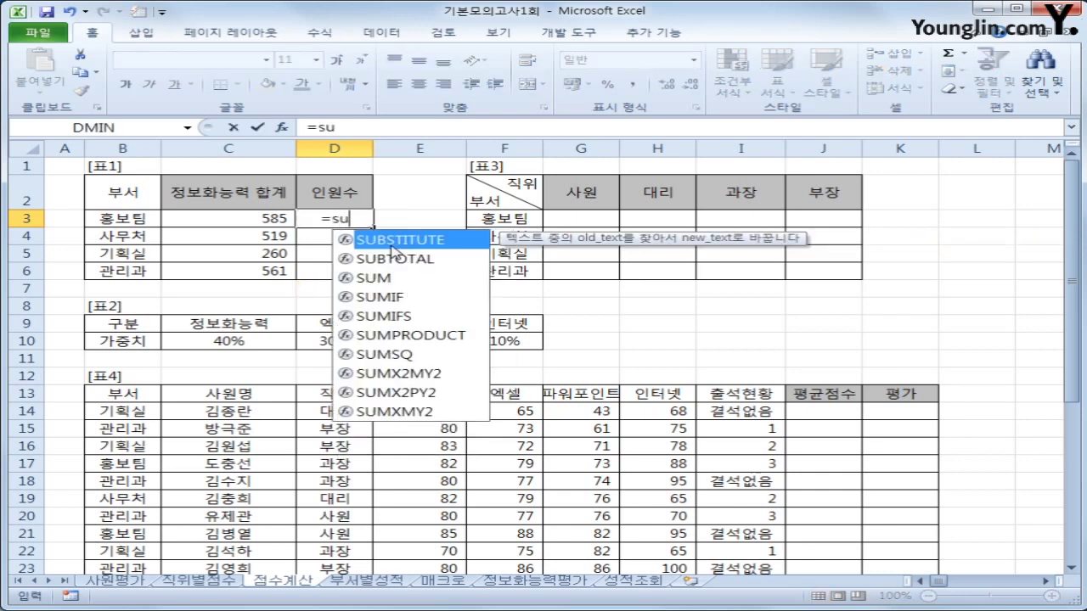
pyautogui.write('m(if(')
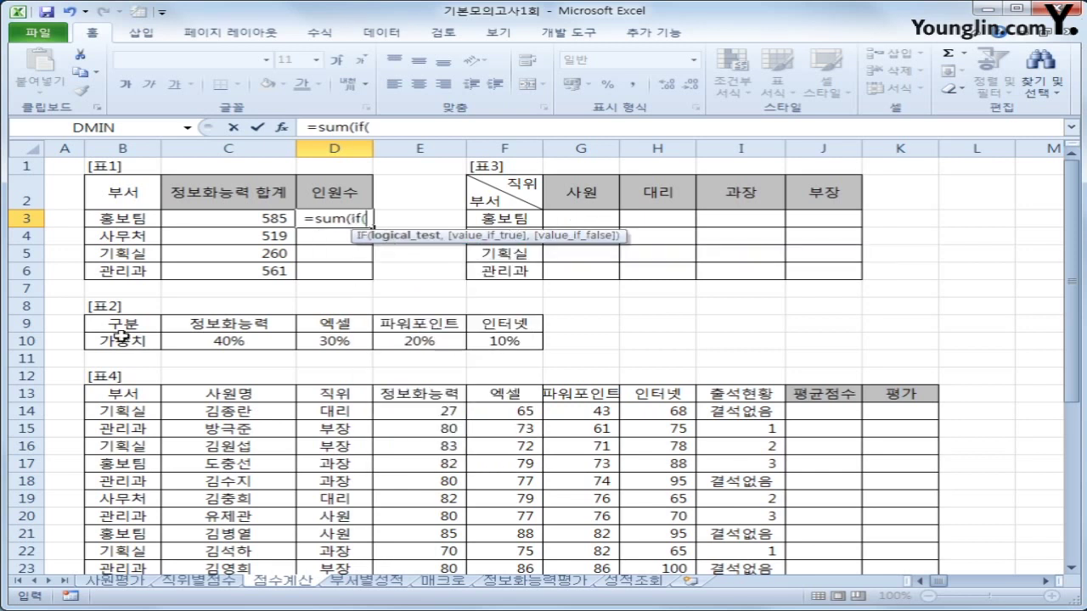
pyautogui.click(132, 412)
pyautogui.moveTo(132, 412); pyautogui.dragTo(115, 526)
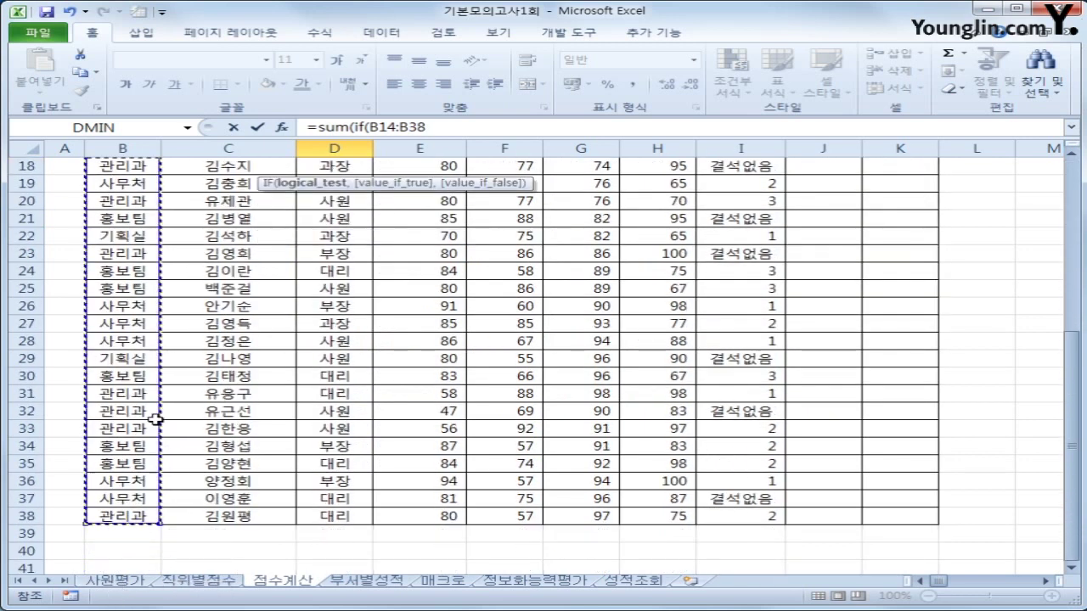
pyautogui.press('F4')
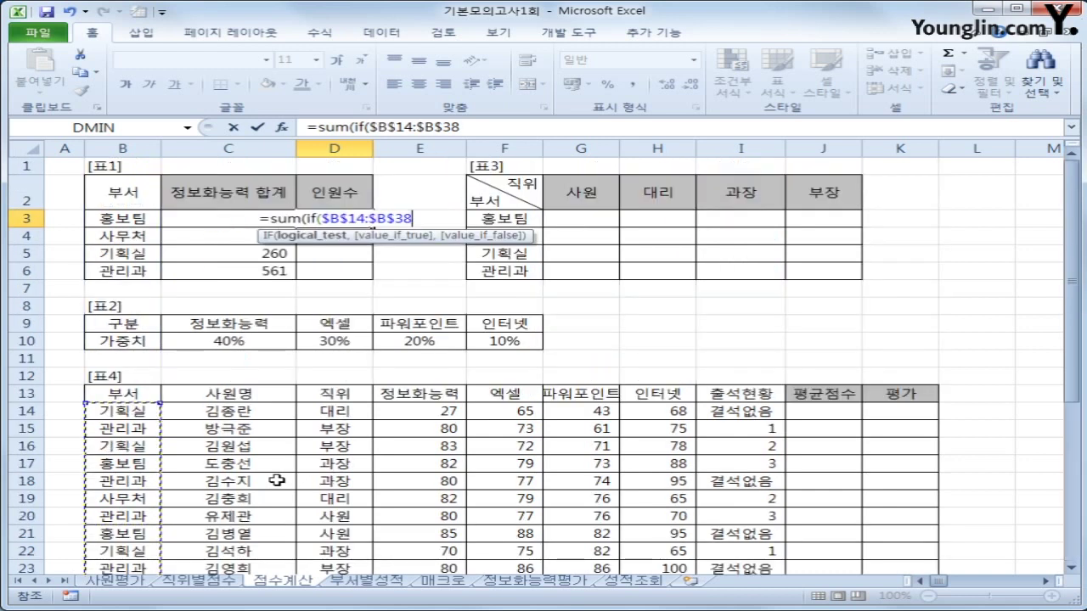
pyautogui.write('=')
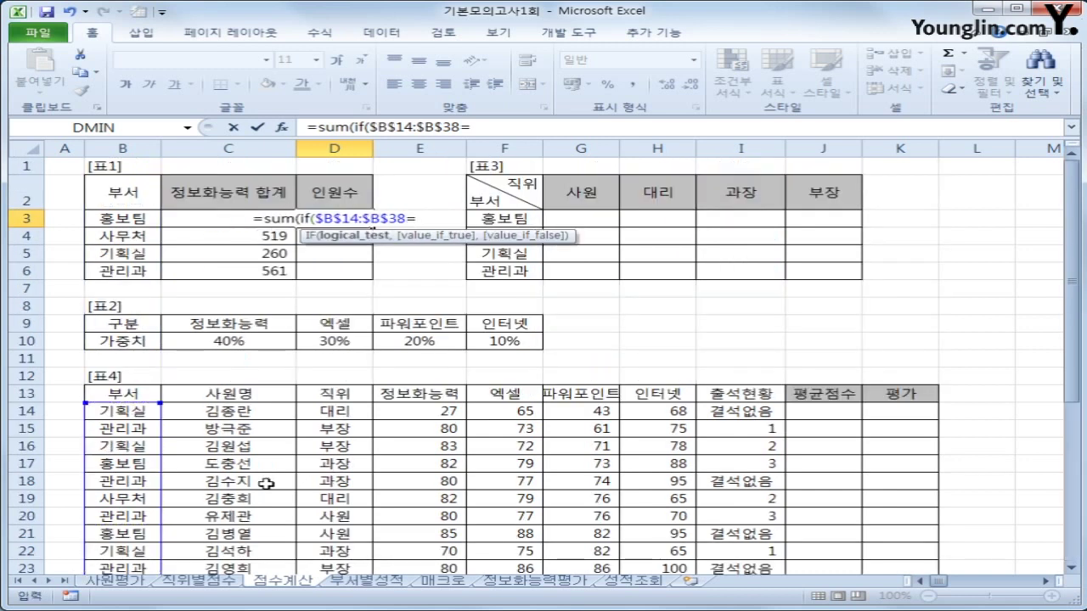
pyautogui.press('Left')
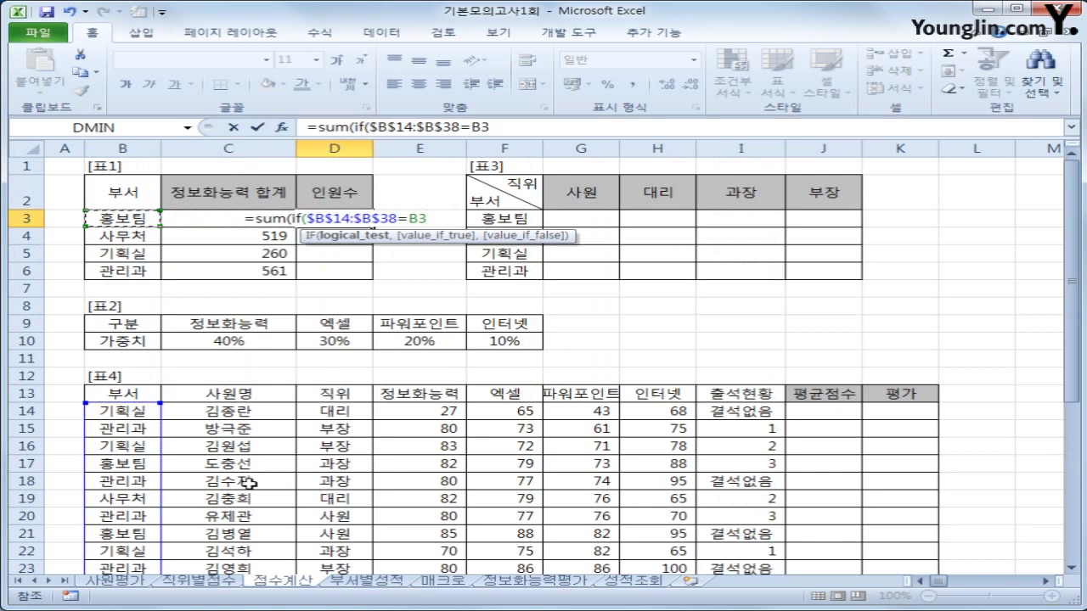
# Make the IF return 1 or 0, append &"명" after the SUM, enter it as an array formula, and fill it down to D6
pyautogui.write(',')
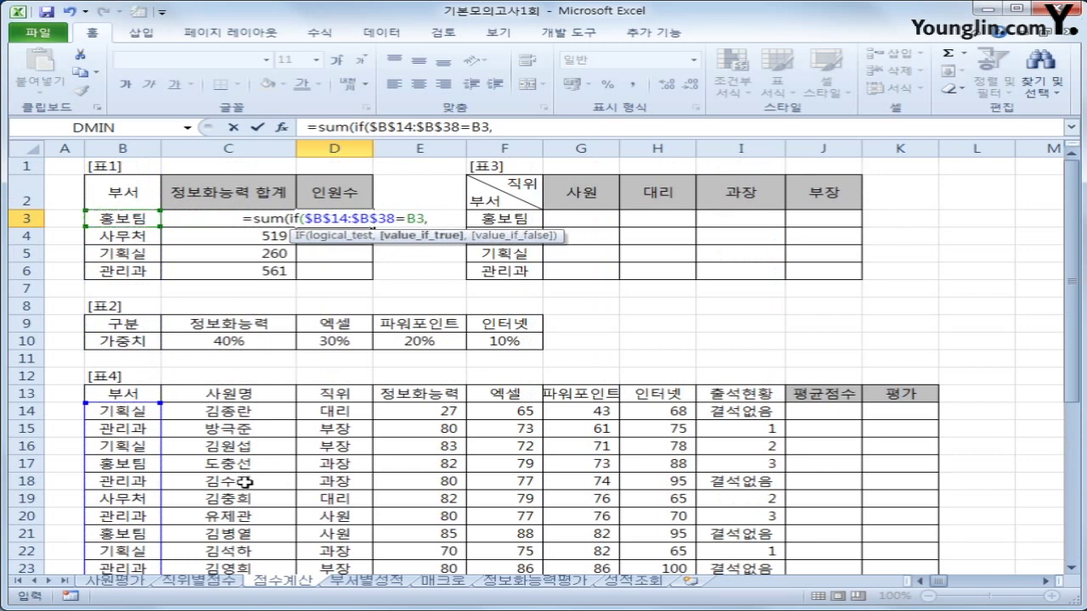
pyautogui.write('1,0')
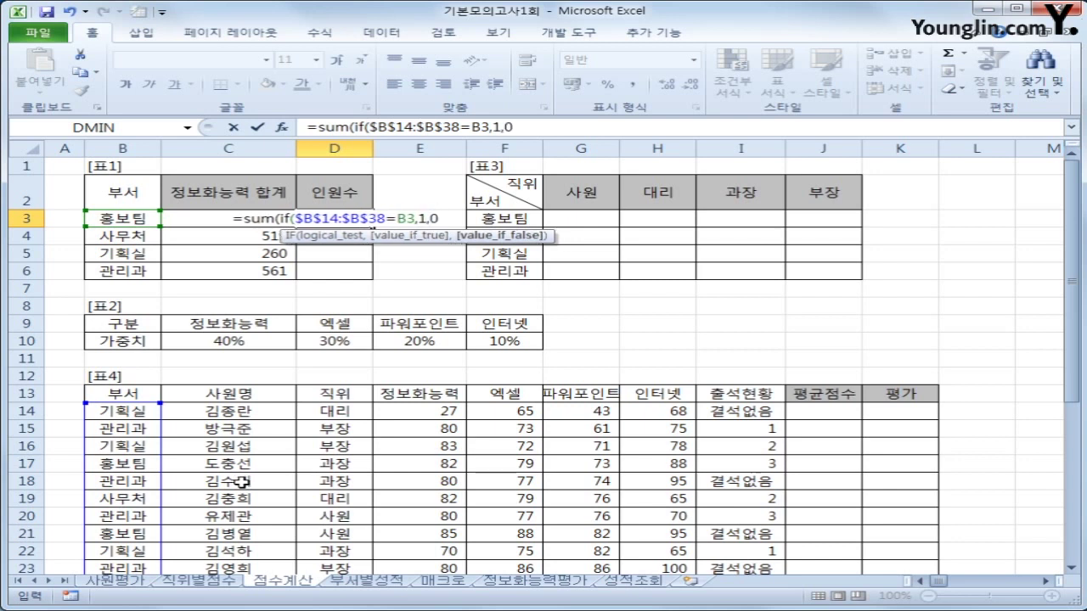
pyautogui.write(')')
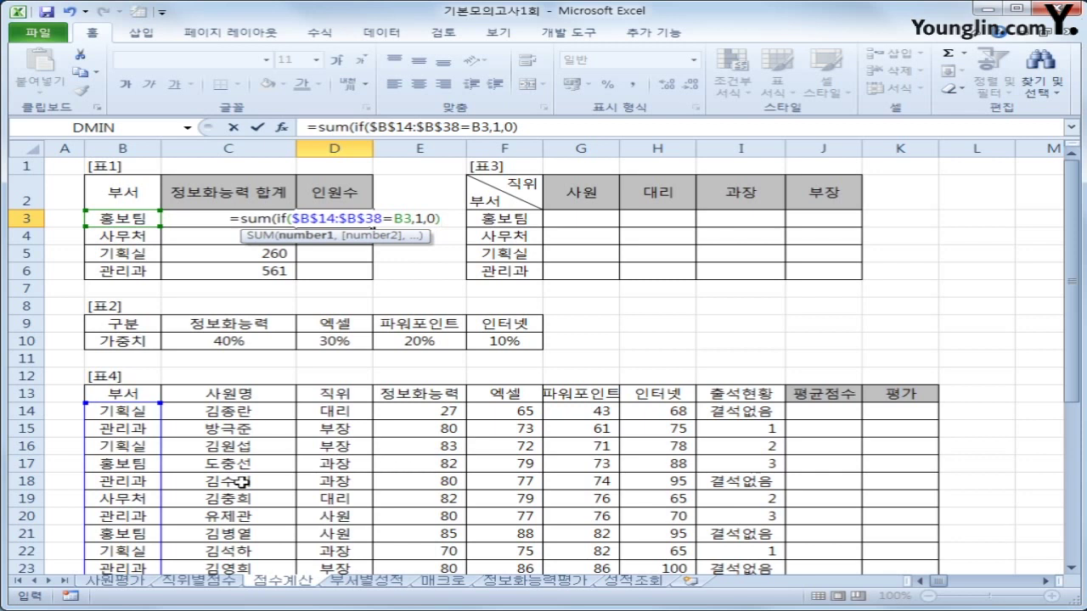
pyautogui.write(')&')
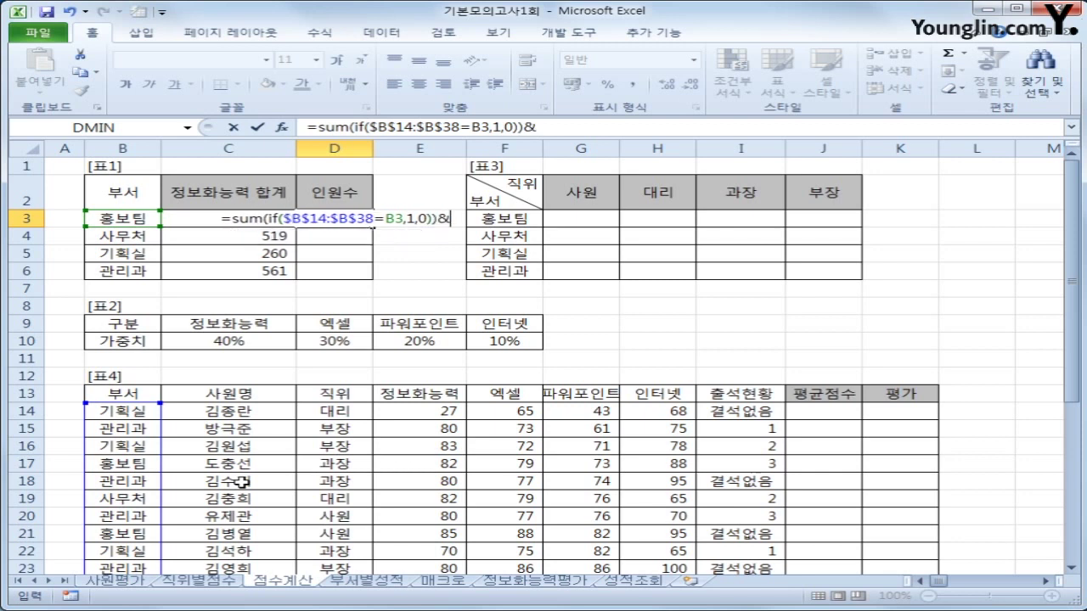
pyautogui.write('"명"')
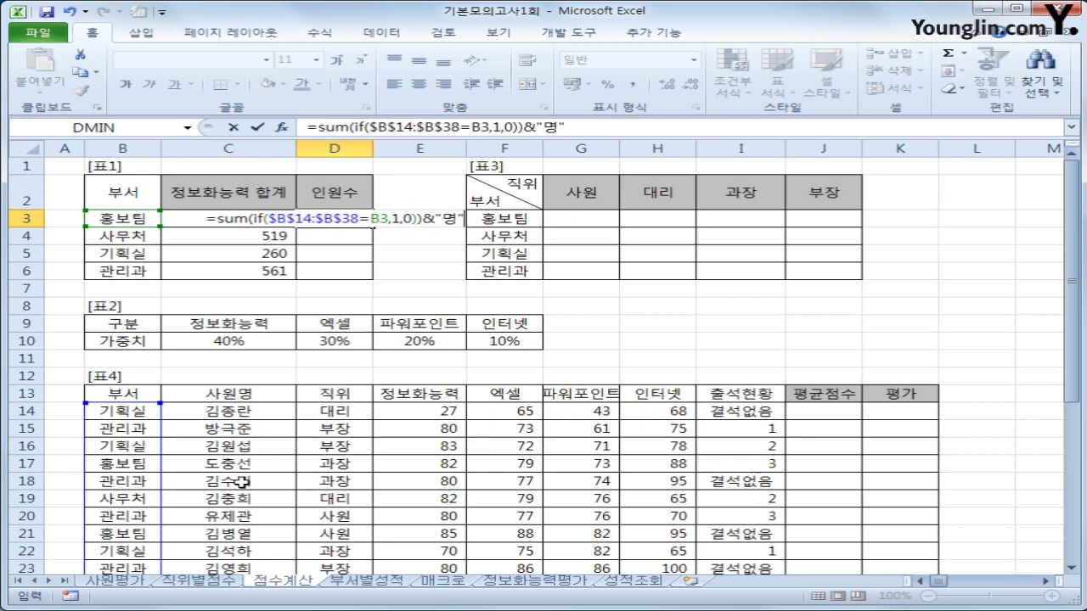
pyautogui.hotkey('ctrl', 'shift', 'Return')
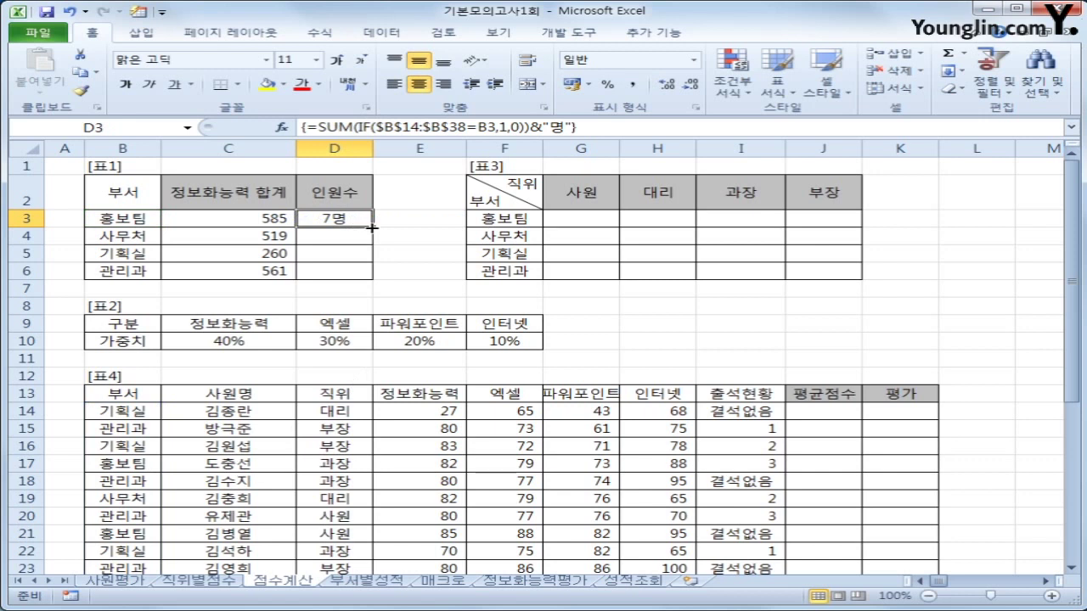
pyautogui.moveTo(372, 227); pyautogui.dragTo(358, 281)
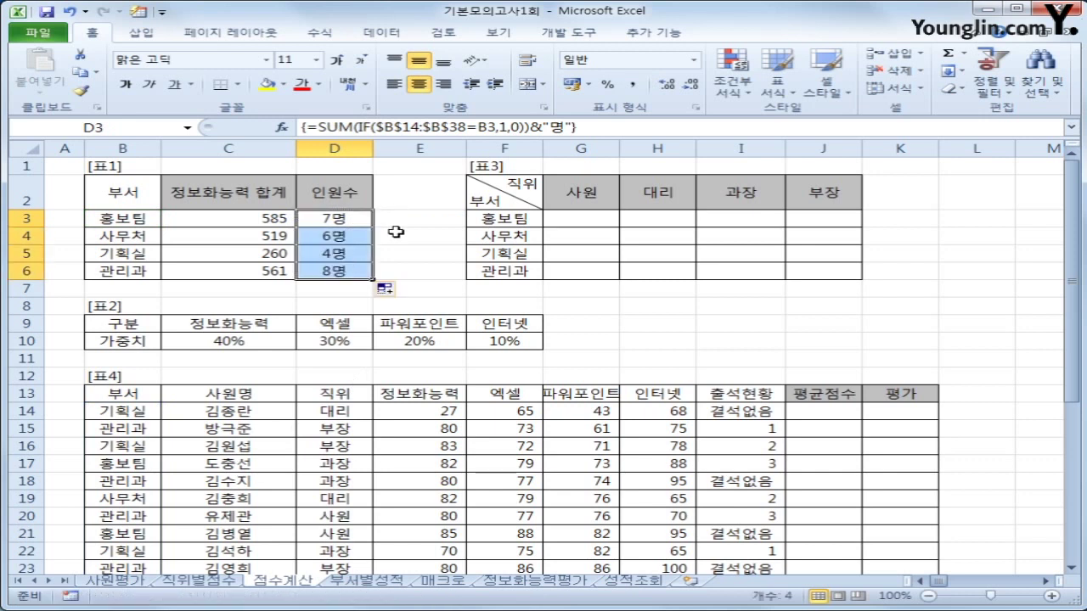
# Match each score in row 14 of 표4 with its 가중치 in 표2 for the 평균점수 calculation
pyautogui.click(602, 220)
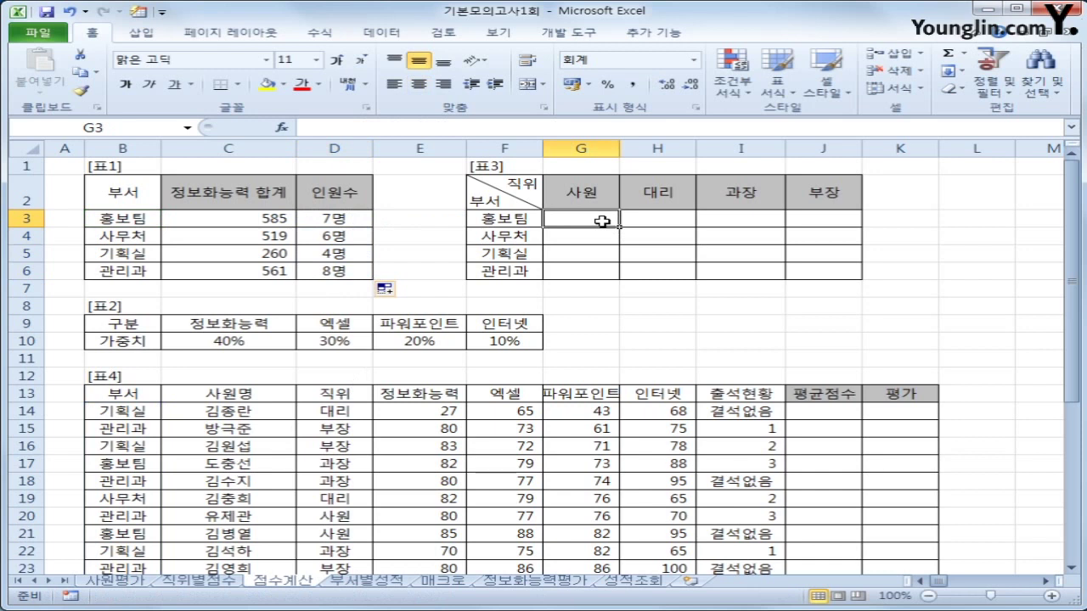
pyautogui.click(825, 415)
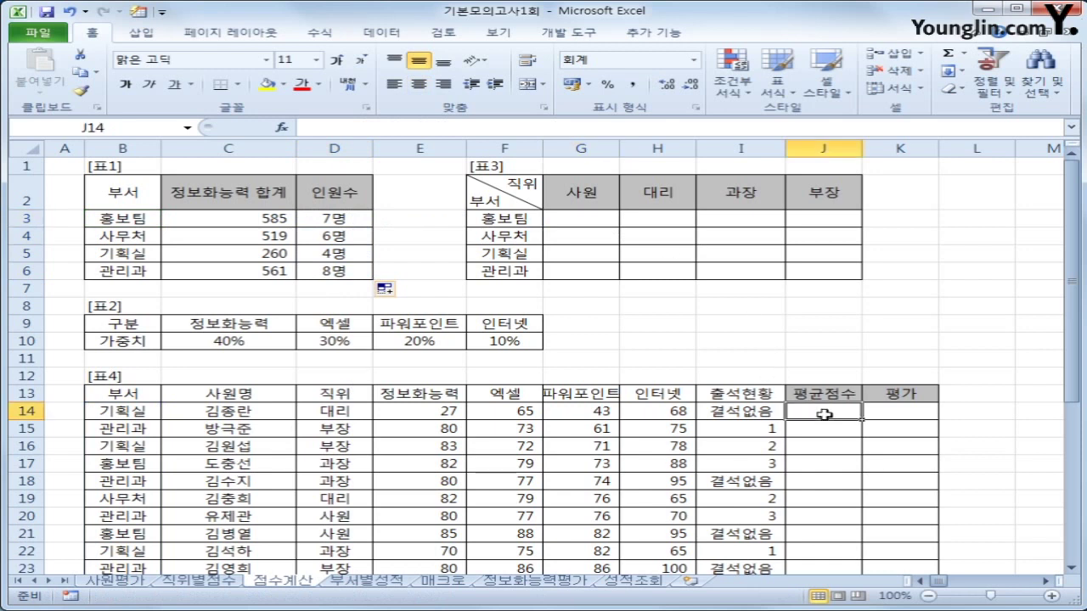
pyautogui.scroll(-3, 824, 413)
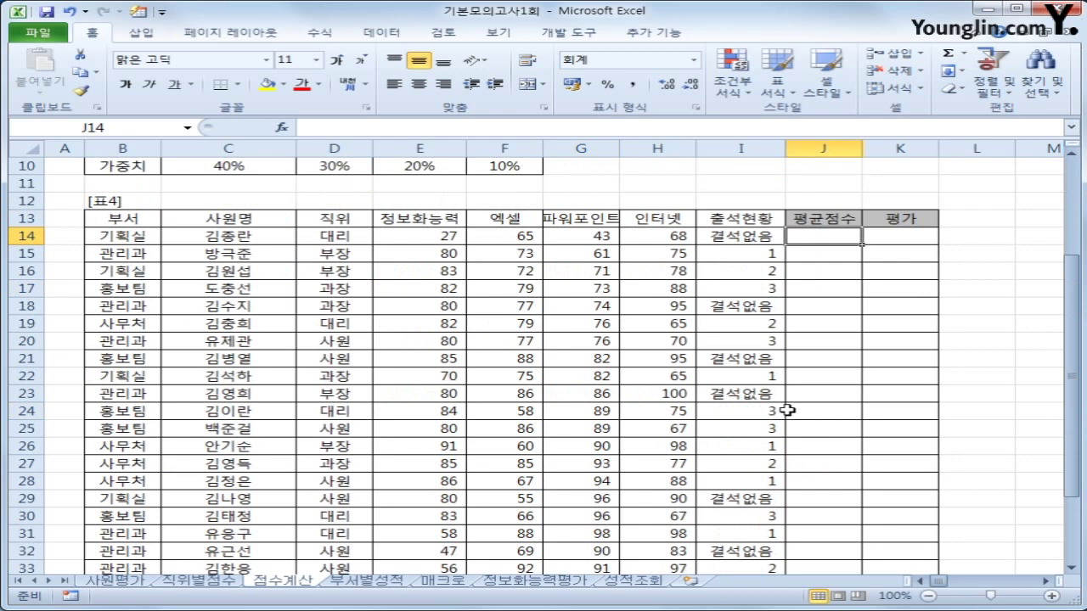
pyautogui.scroll(1, 782, 411)
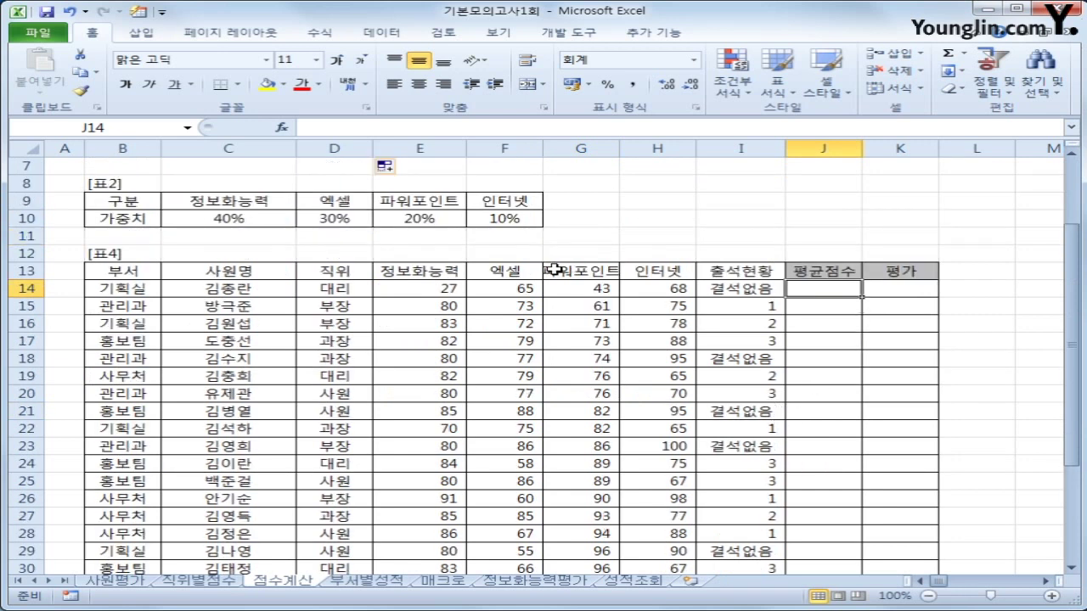
pyautogui.click(435, 292)
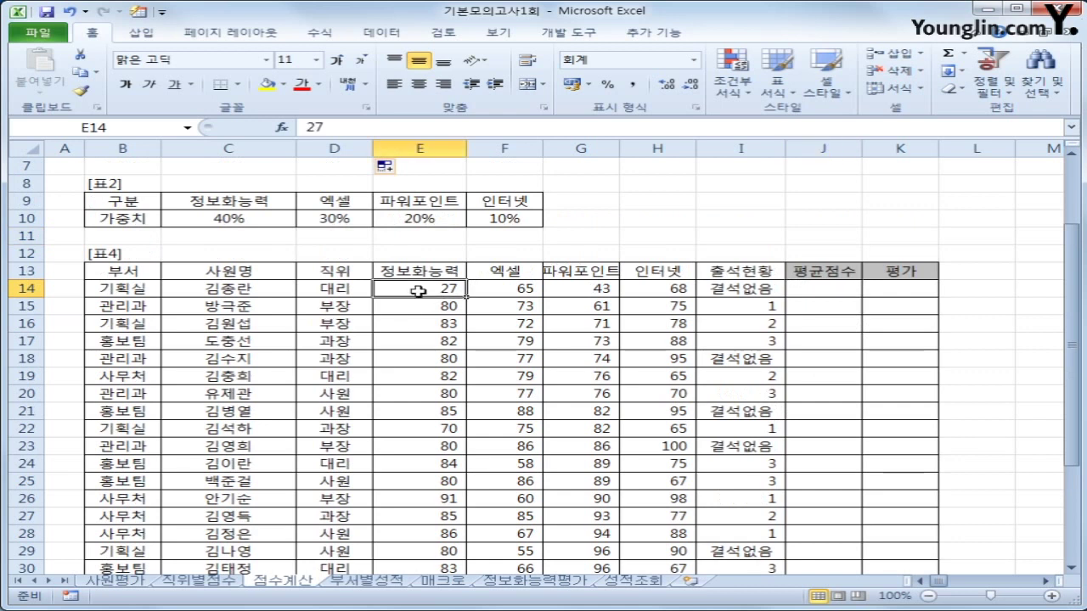
pyautogui.click(264, 217)
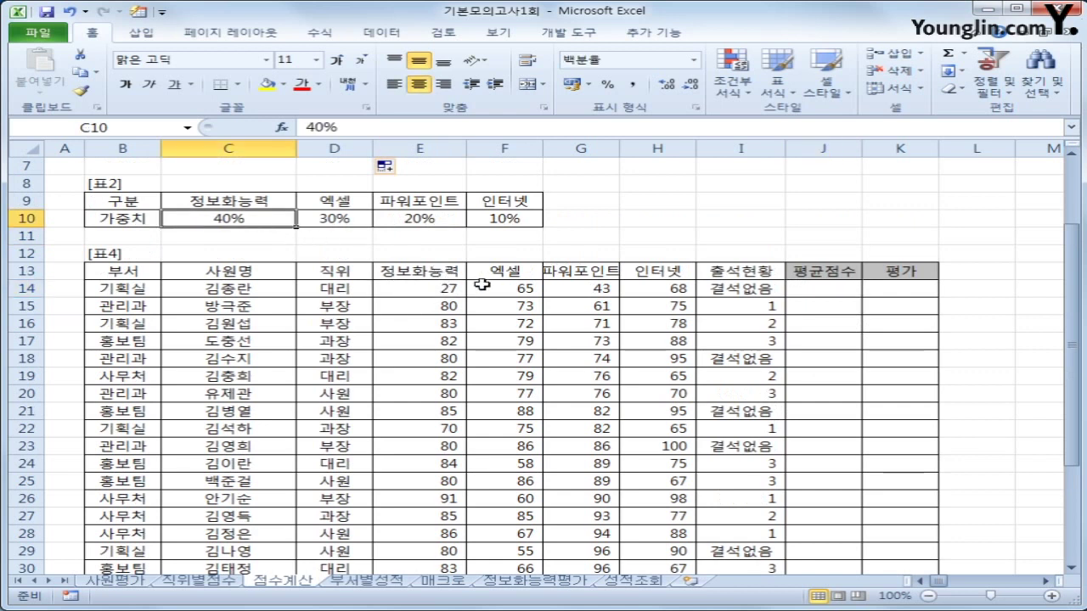
pyautogui.click(507, 288)
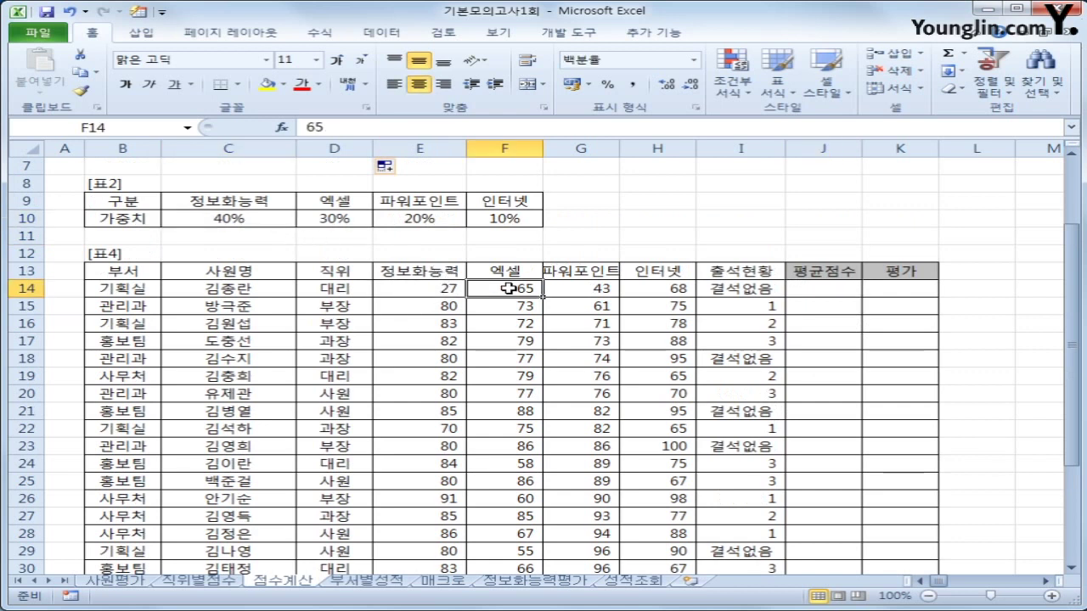
pyautogui.click(344, 219)
pyautogui.click(557, 289)
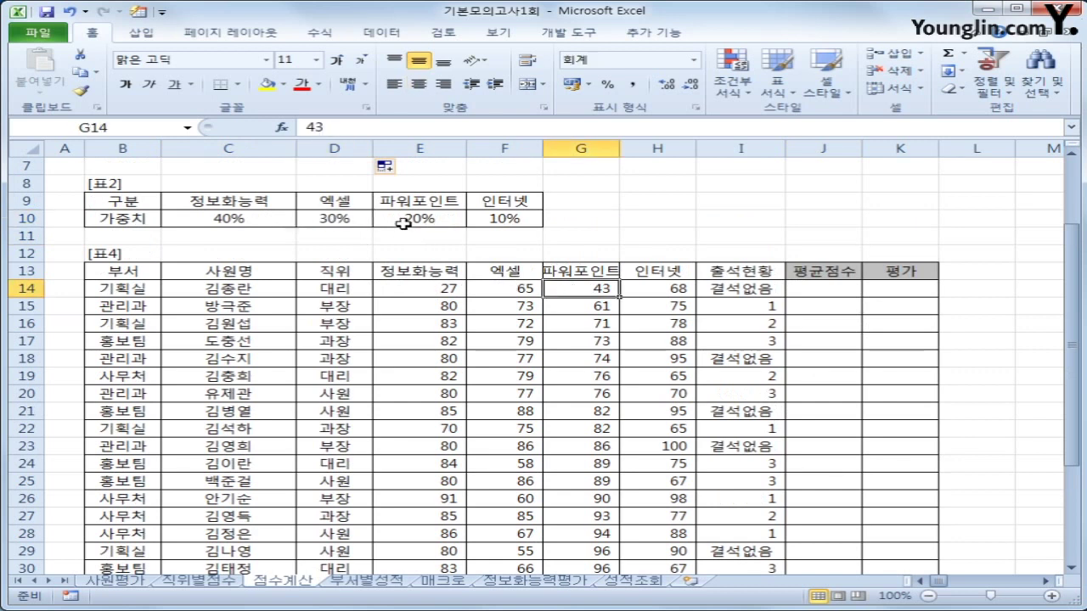
pyautogui.click(416, 224)
pyautogui.click(673, 294)
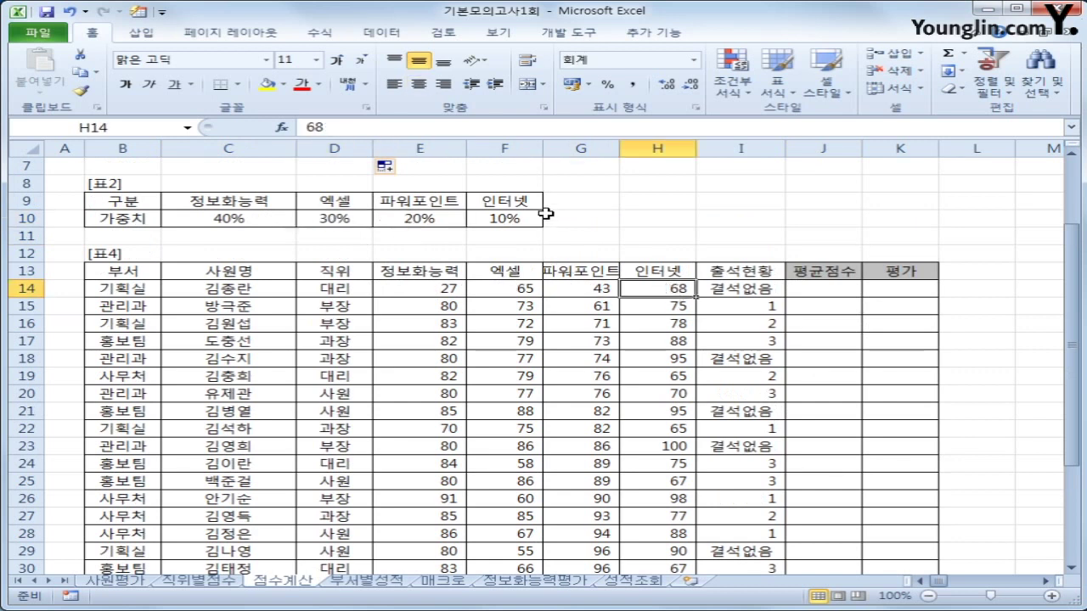
pyautogui.click(528, 220)
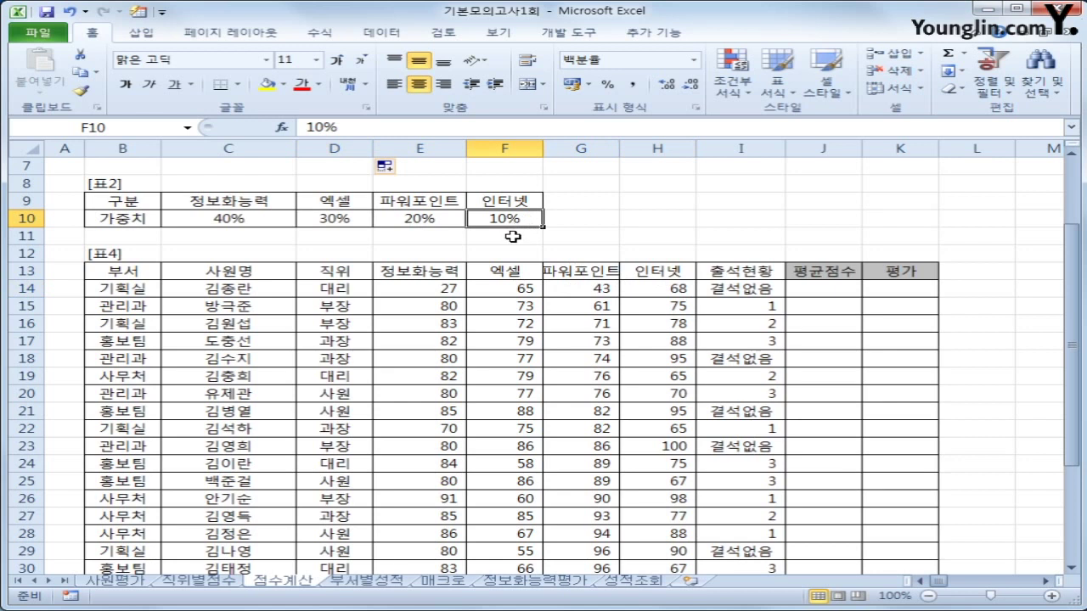
# In the first 평균점수 cell J14, begin a SUMPRODUCT formula with the score range E14:H14 as its first array
pyautogui.click(835, 292)
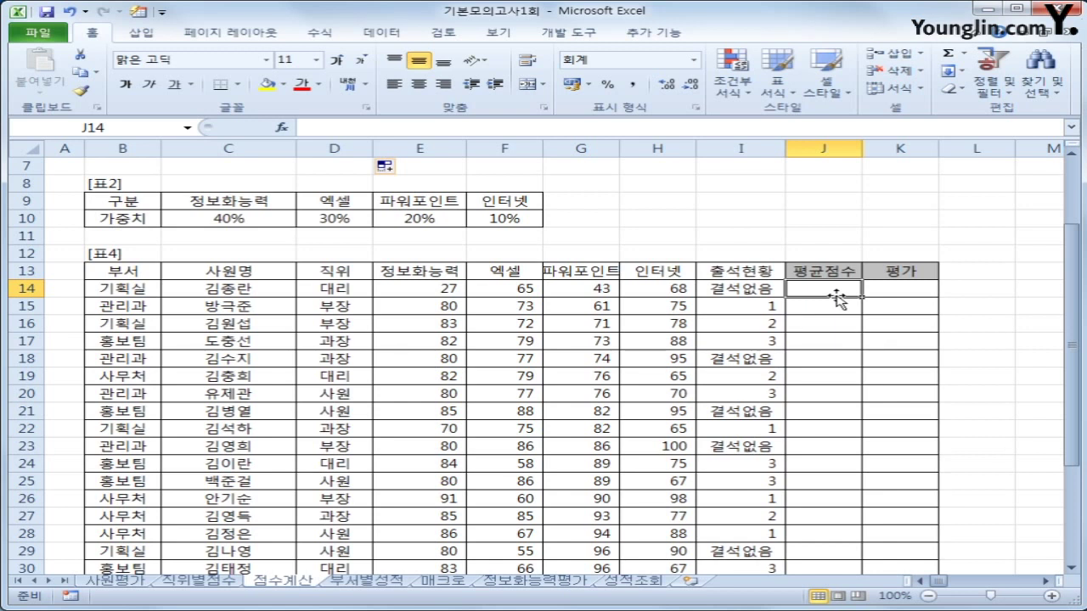
pyautogui.write('=')
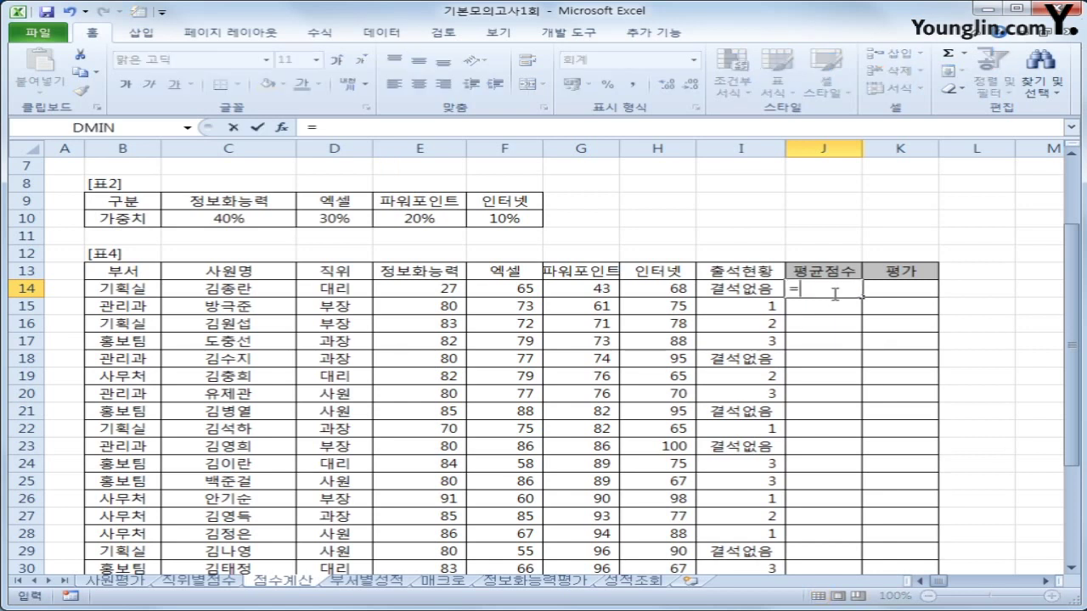
pyautogui.write('su')
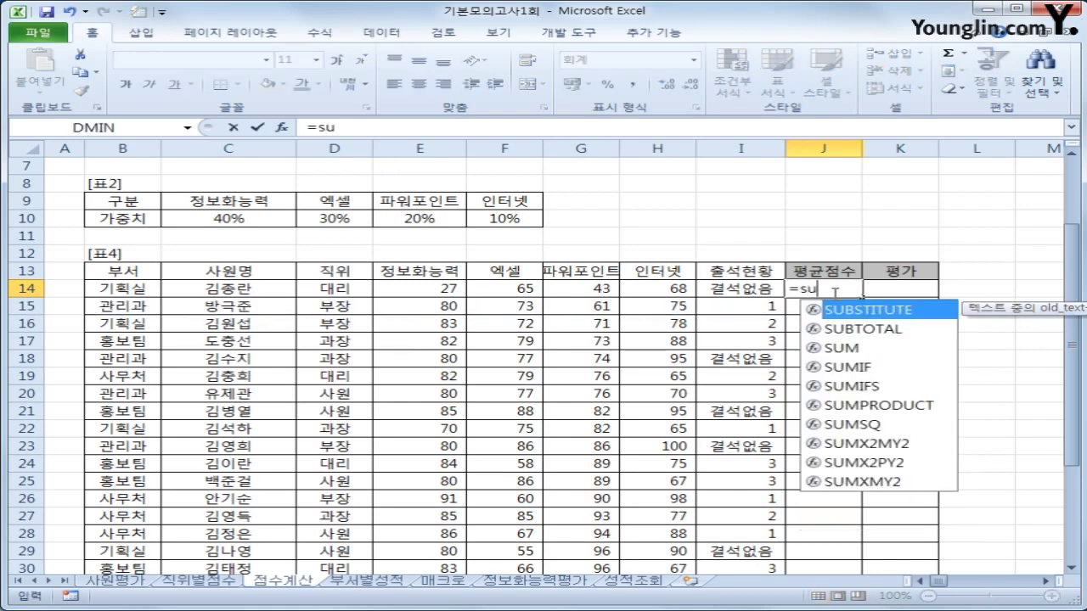
pyautogui.write('mp')
pyautogui.press('Tab')
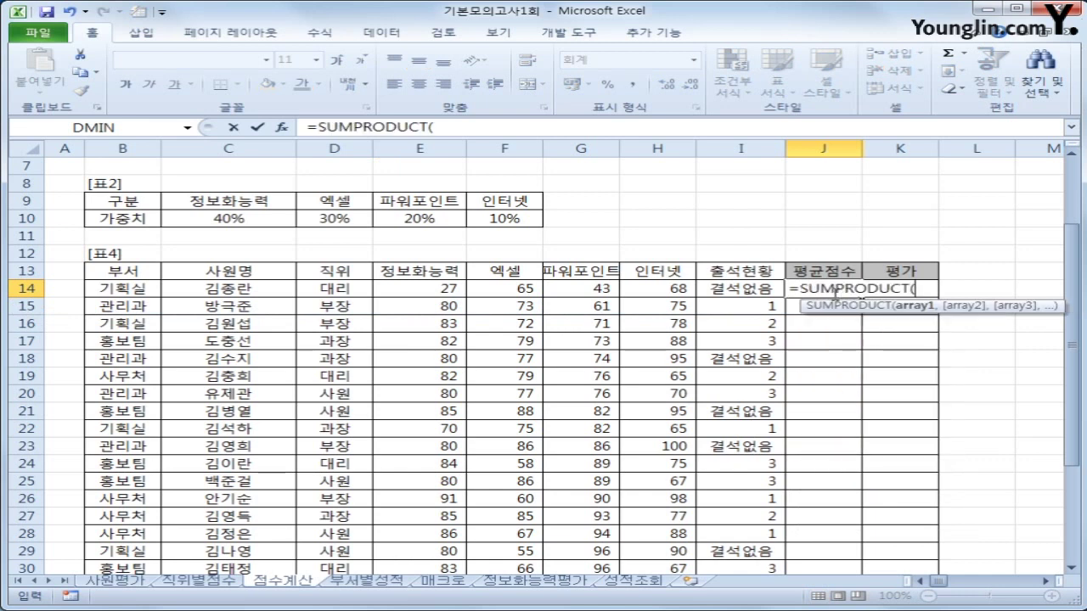
pyautogui.click(448, 289)
pyautogui.moveTo(448, 290); pyautogui.dragTo(648, 286)
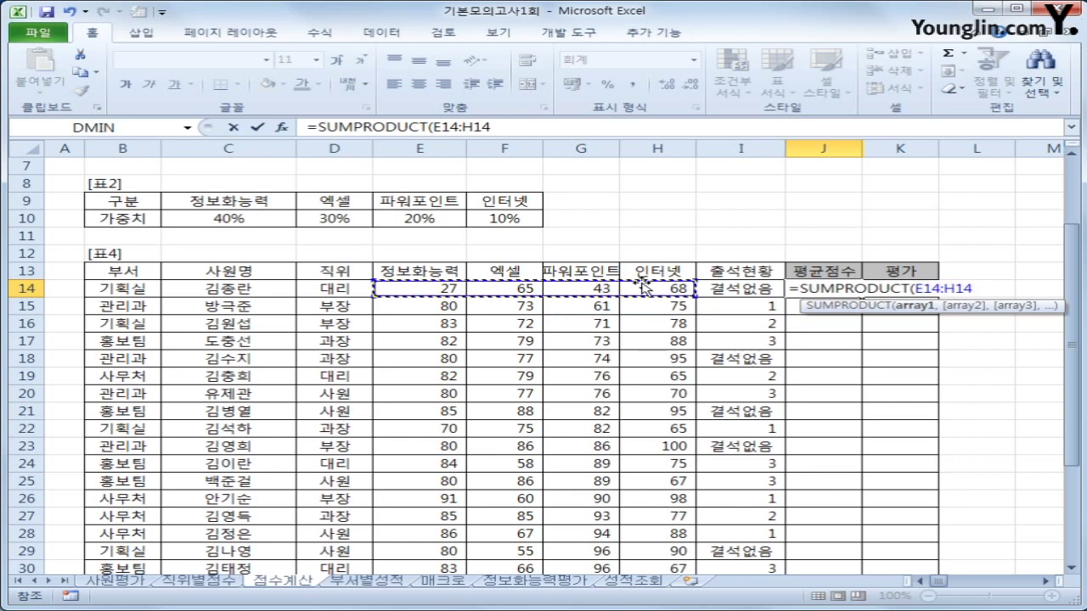
# Add the absolute weight range $C$10:$F$10 as the second array, enter the formula, and fill it down the 평균점수 column
pyautogui.write(',')
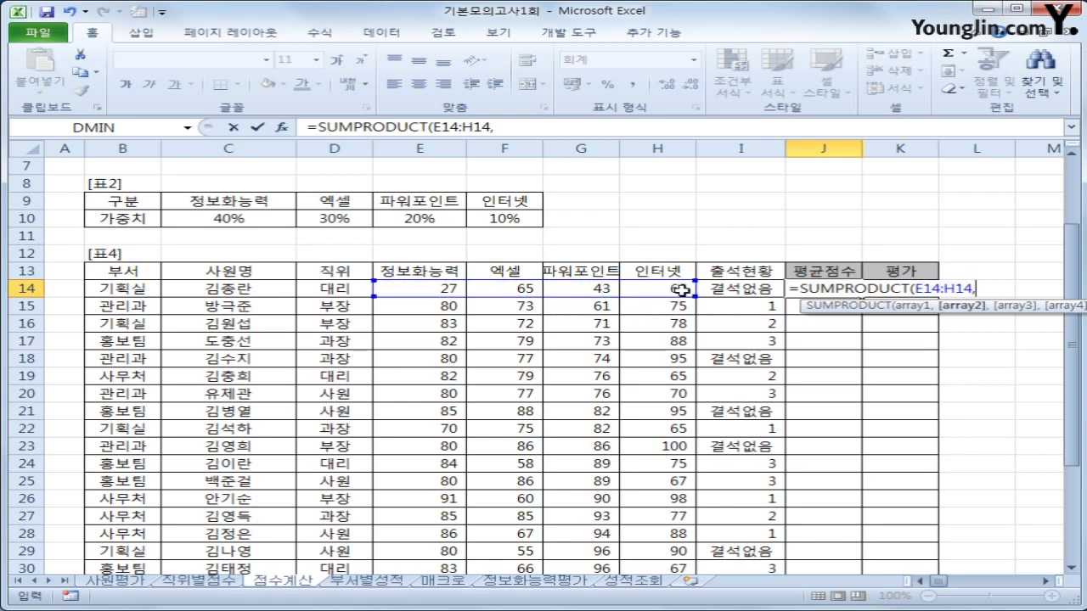
pyautogui.moveTo(206, 216); pyautogui.dragTo(492, 221)
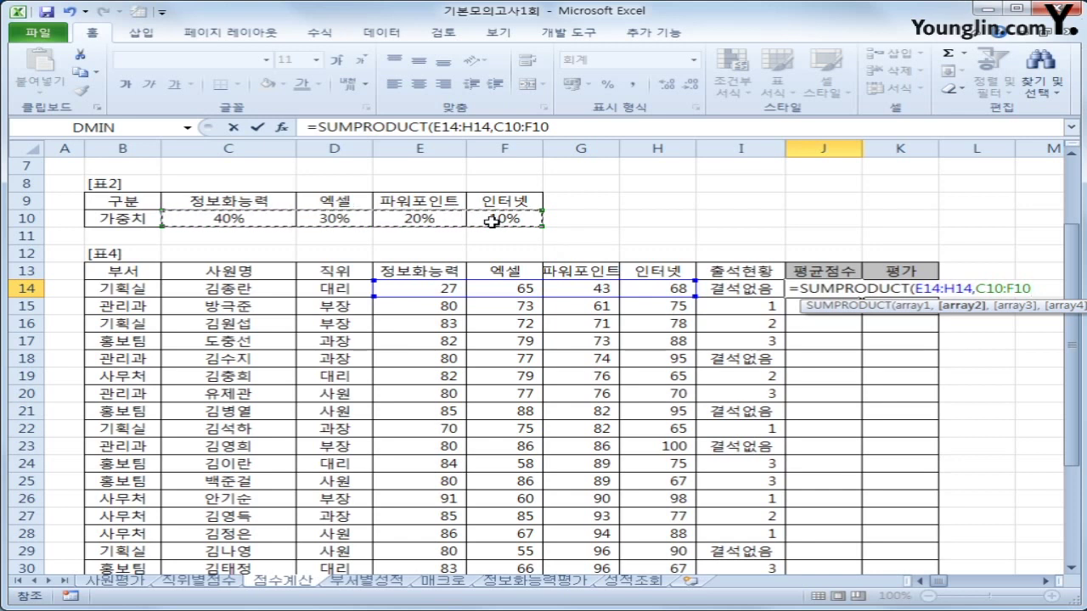
pyautogui.press('F4')
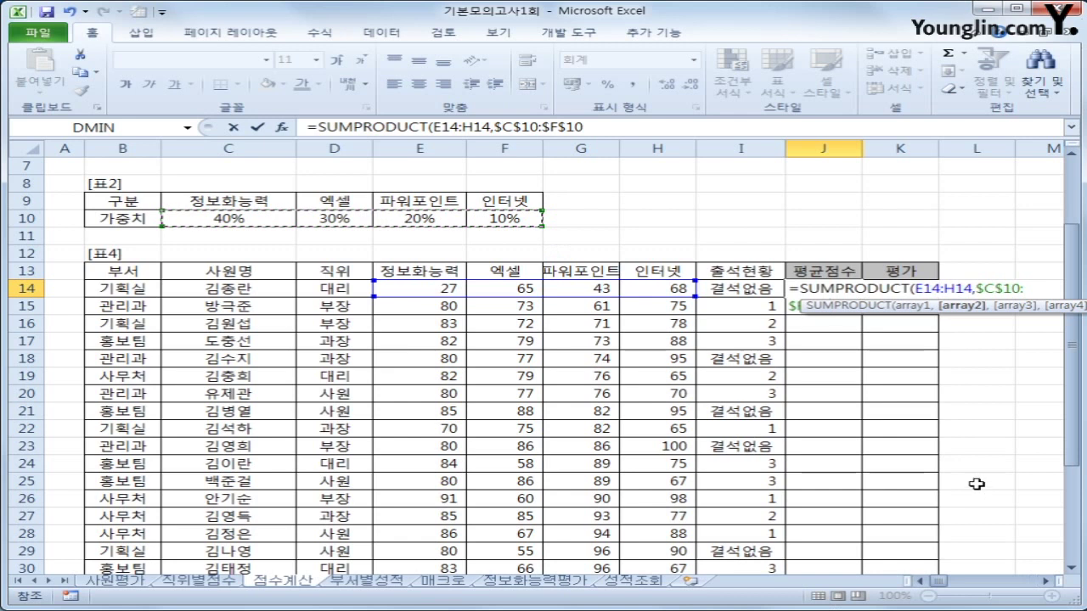
pyautogui.write(')')
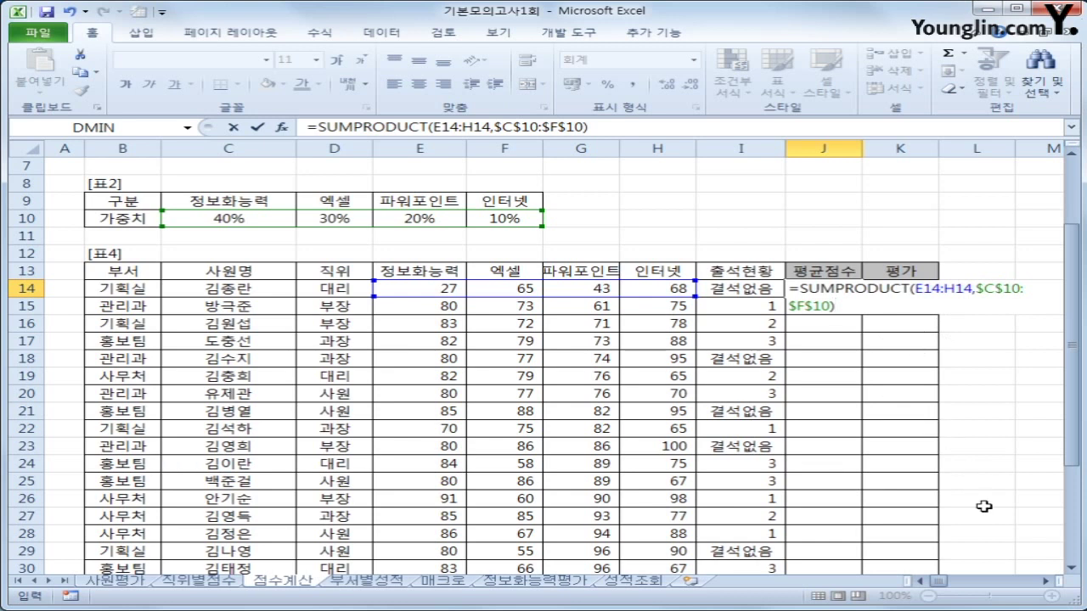
pyautogui.press('Return')
pyautogui.click(845, 290)
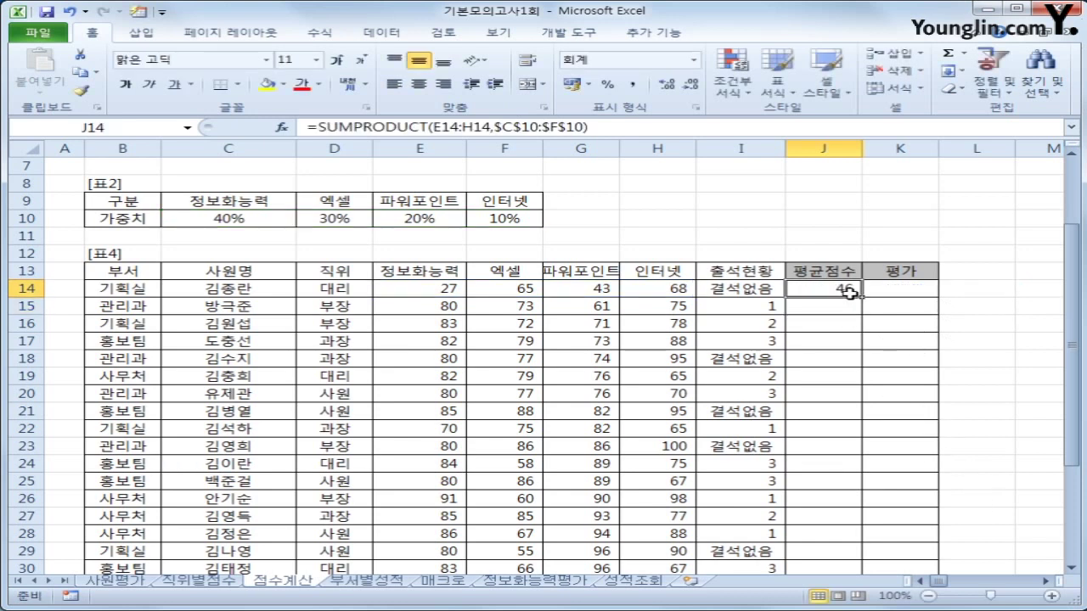
pyautogui.doubleClick(861, 297)
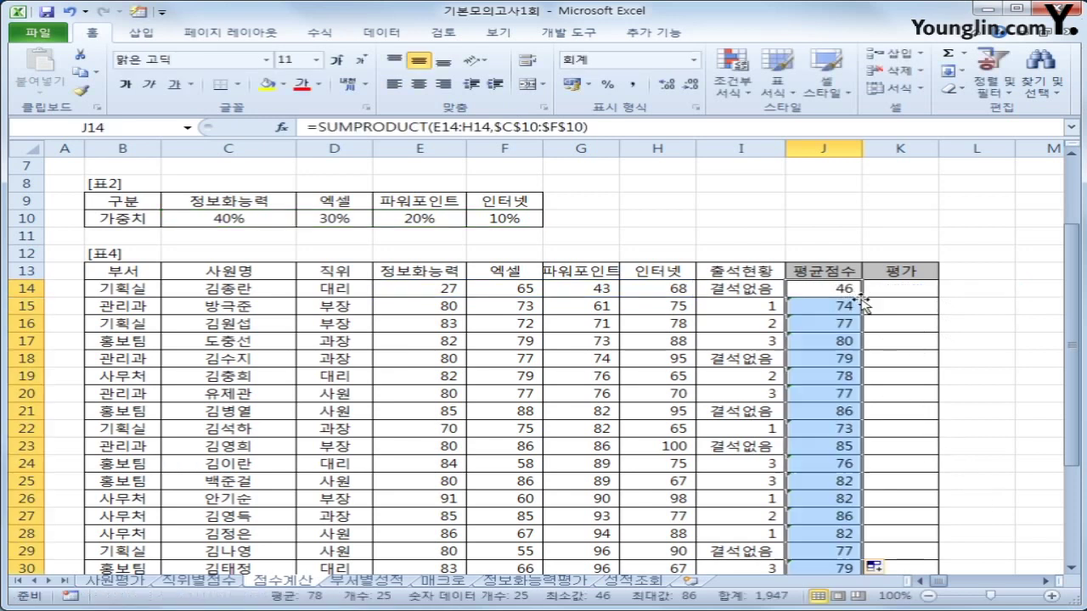
# Check the filled 평균점수 formulas in J14 to J17 and the ranges they reference
pyautogui.scroll(-3, 839, 409)
pyautogui.scroll(2, 839, 409)
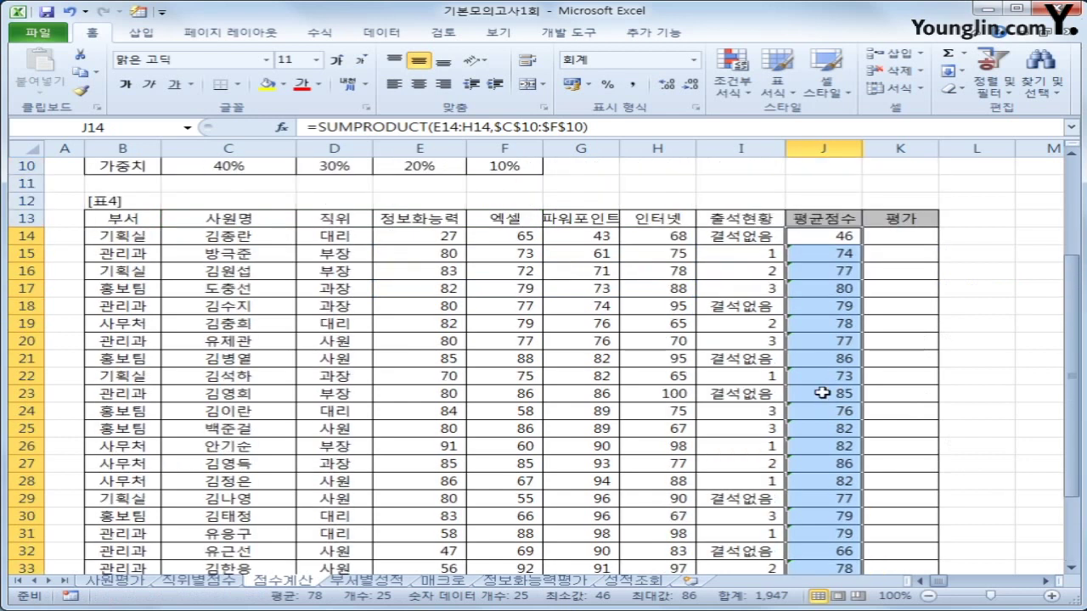
pyautogui.click(836, 238)
pyautogui.click(835, 253)
pyautogui.click(834, 271)
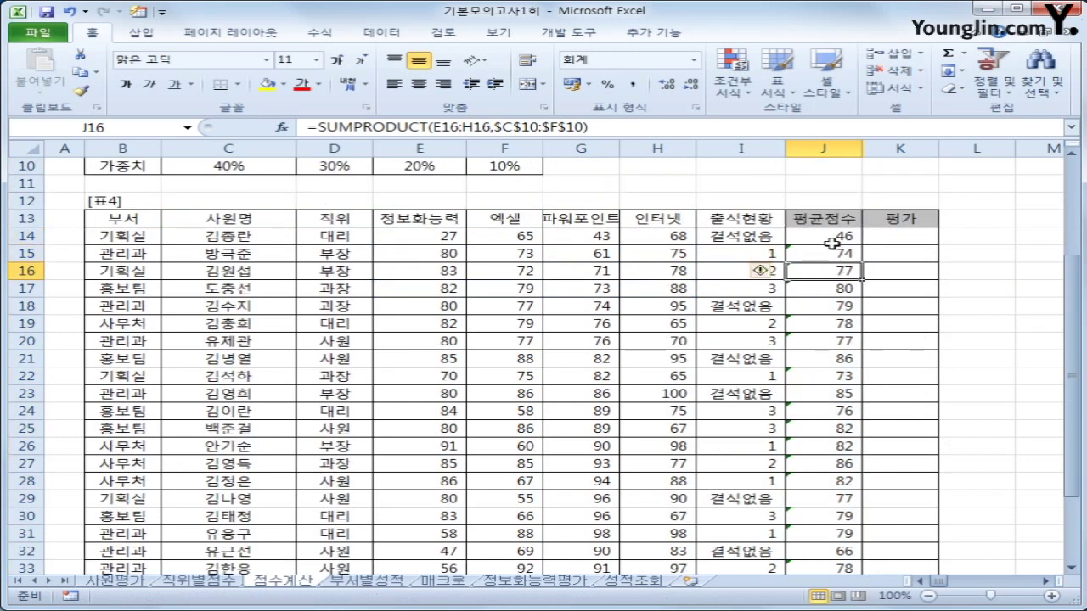
pyautogui.click(831, 252)
pyautogui.click(826, 287)
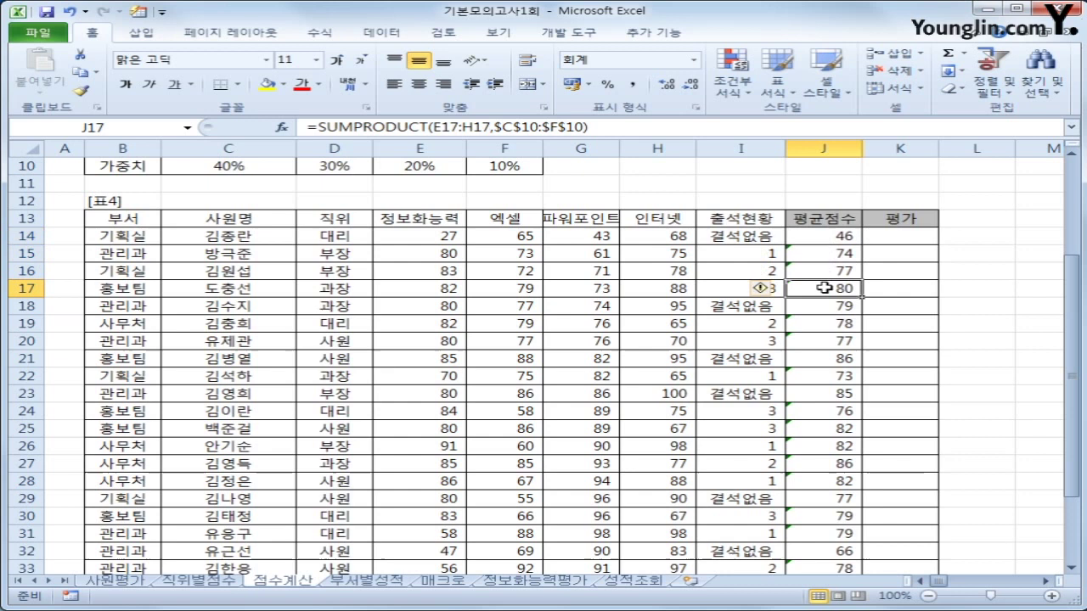
pyautogui.click(621, 129)
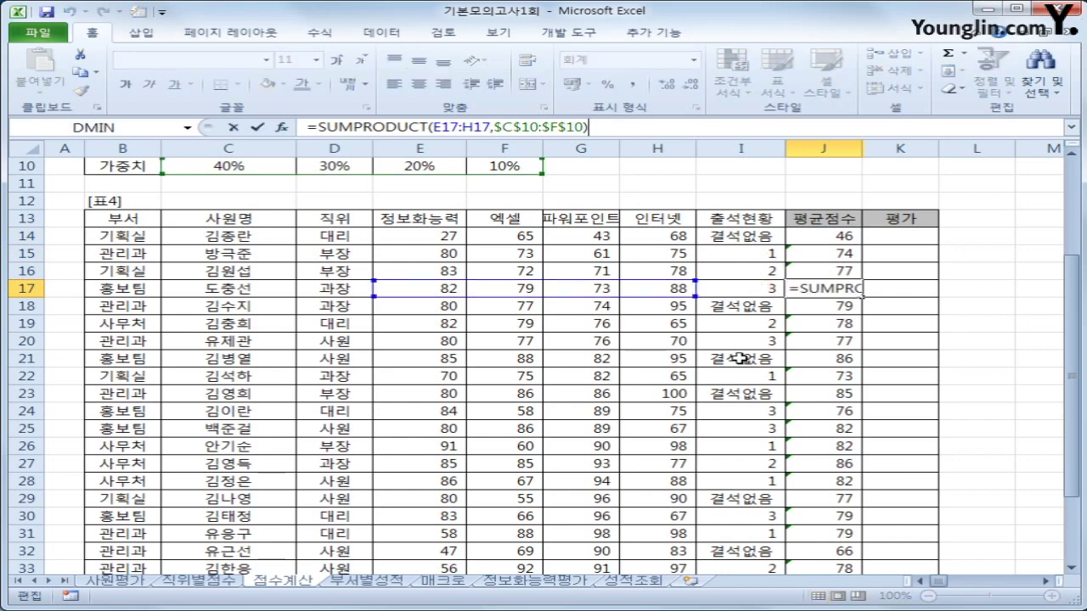
pyautogui.press('Return')
pyautogui.click(850, 237)
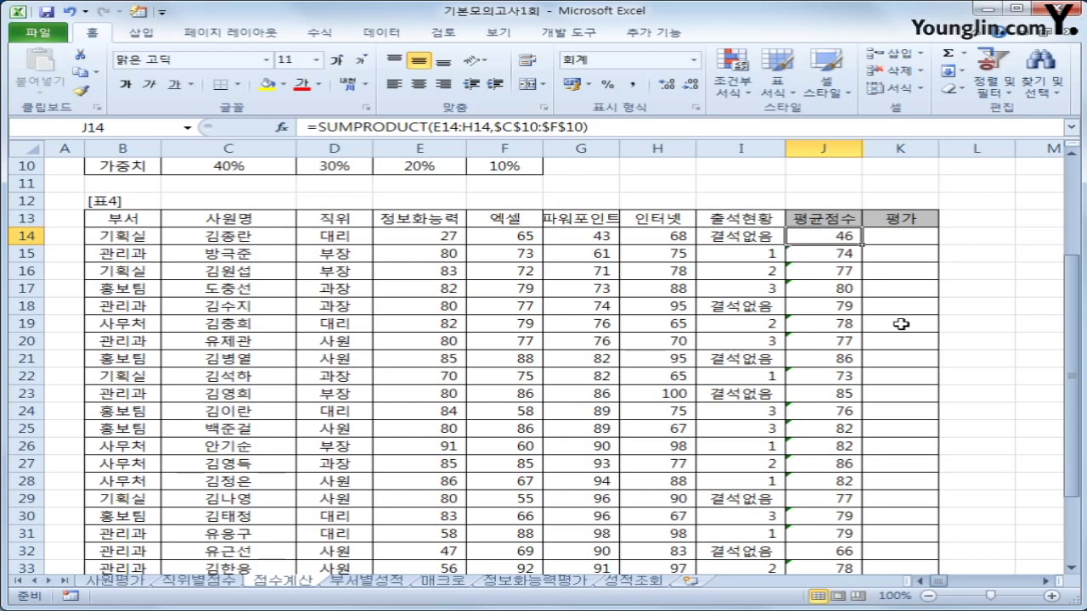
# Extend the 평균점수 formula in J14 by subtracting an IF whose test is ISERROR(VALUE(I14))
pyautogui.scroll(2, 509, 287)
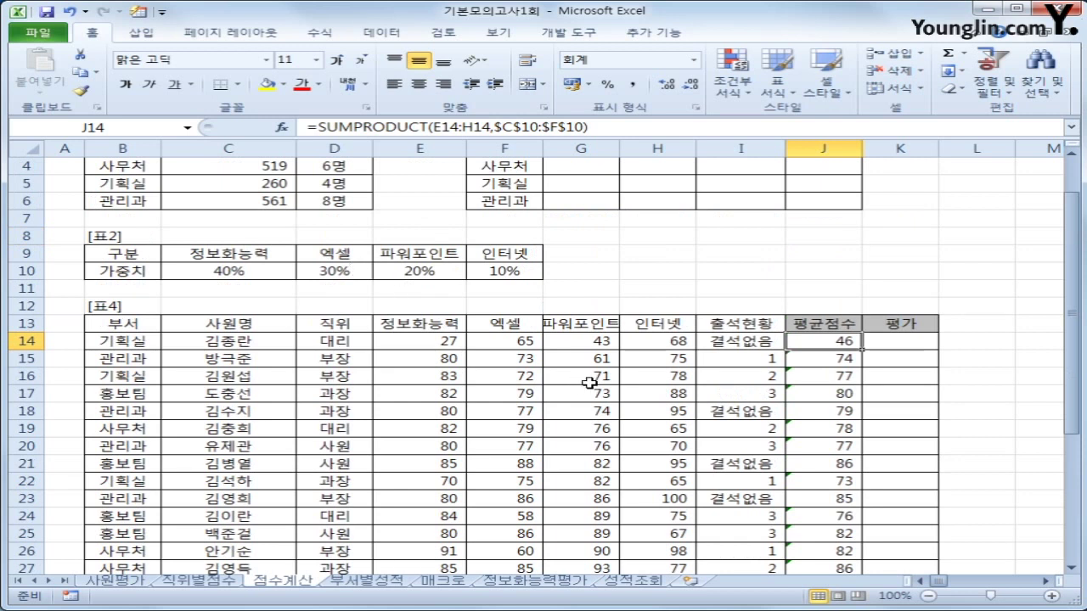
pyautogui.click(722, 342)
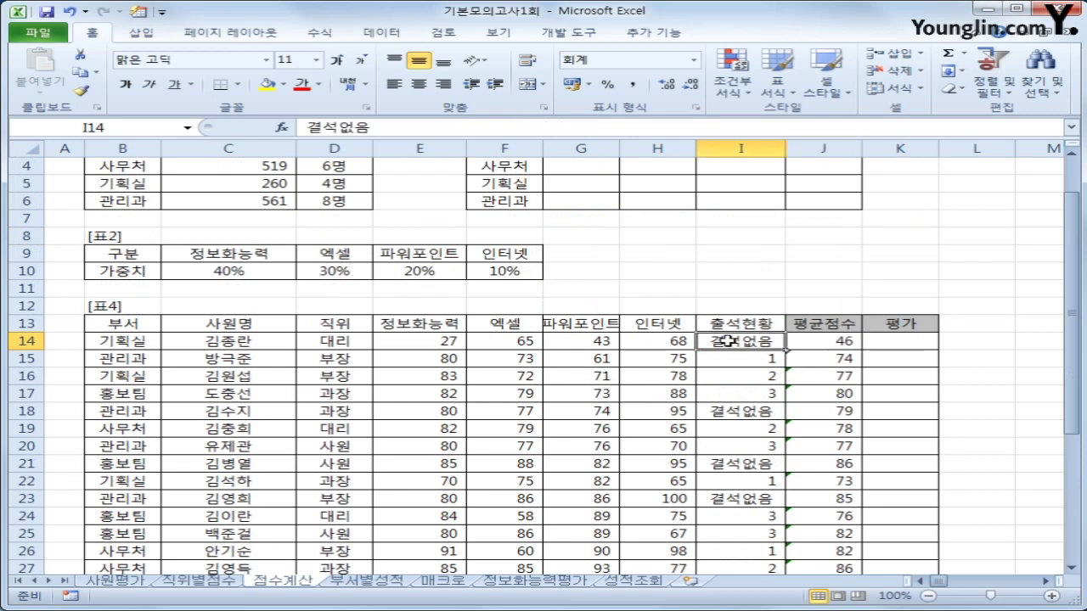
pyautogui.click(822, 343)
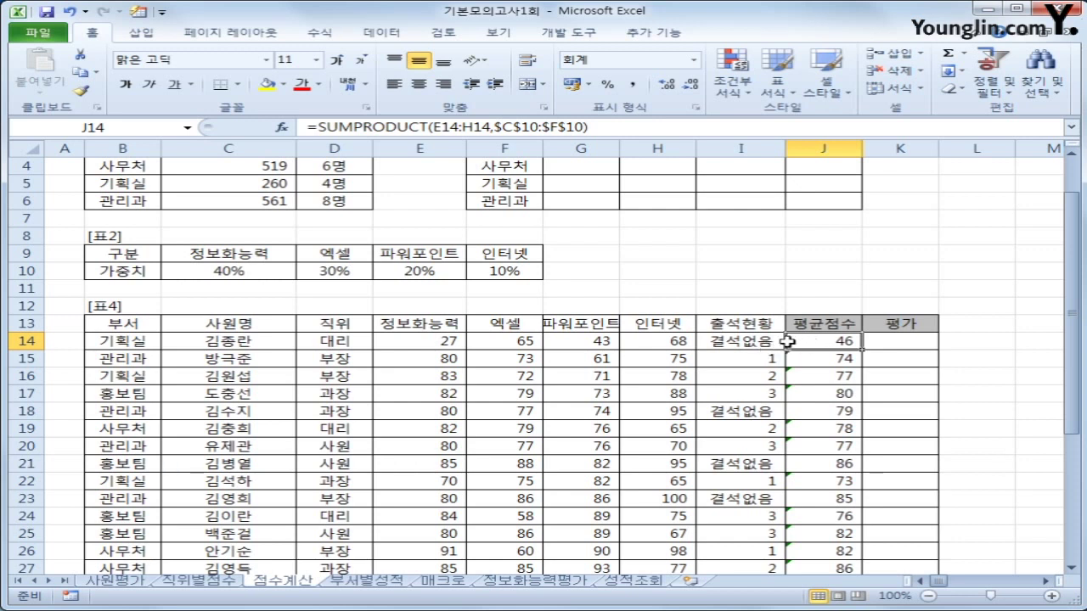
pyautogui.click(644, 129)
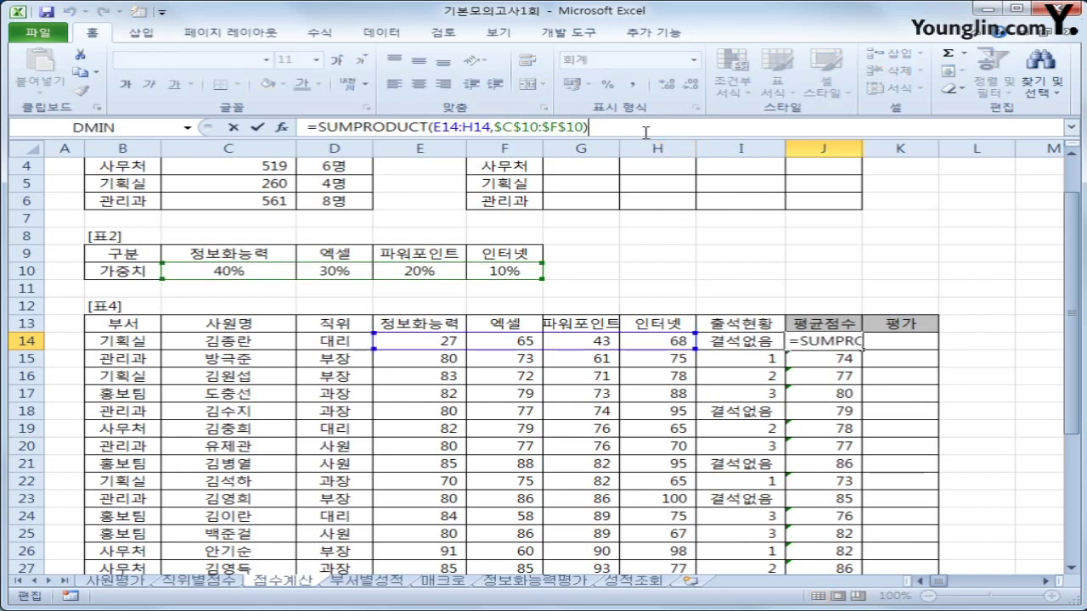
pyautogui.write('-if(')
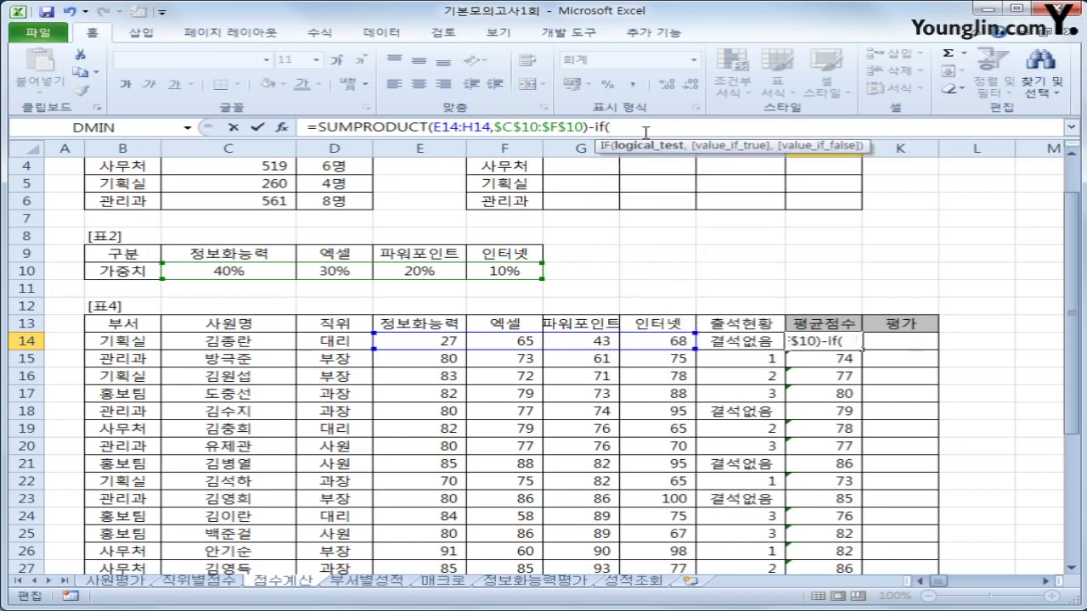
pyautogui.write('i')
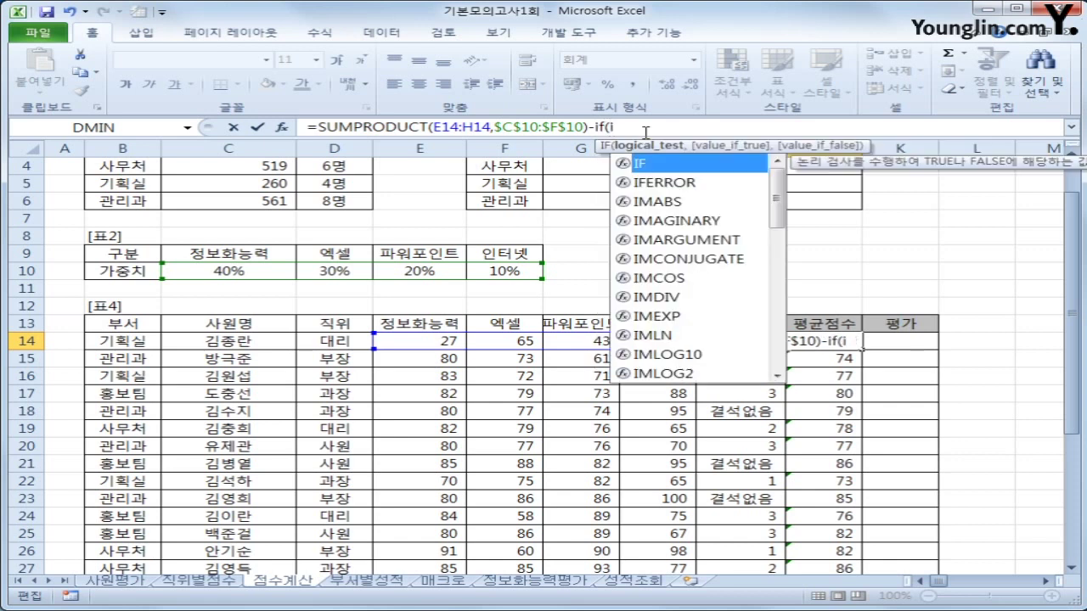
pyautogui.write('s')
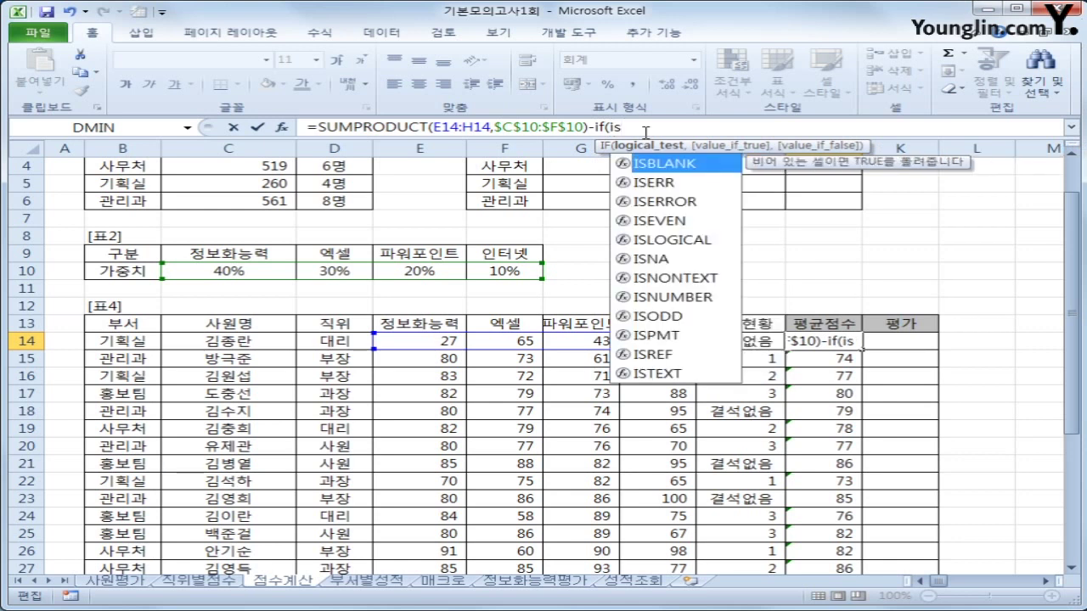
pyautogui.write('e')
pyautogui.press('Down')
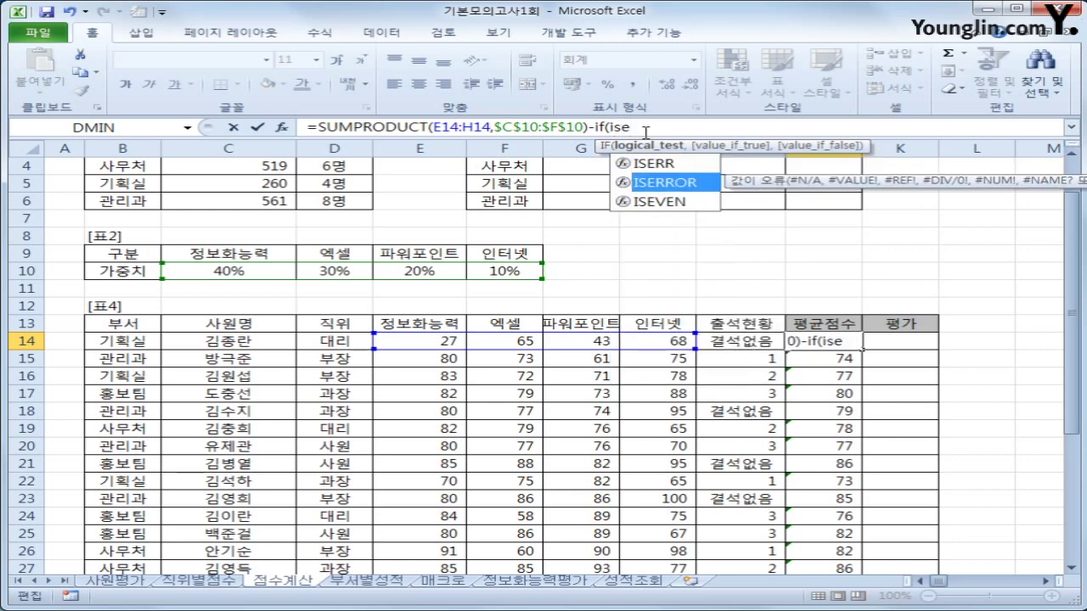
pyautogui.press('Tab')
pyautogui.write('value(')
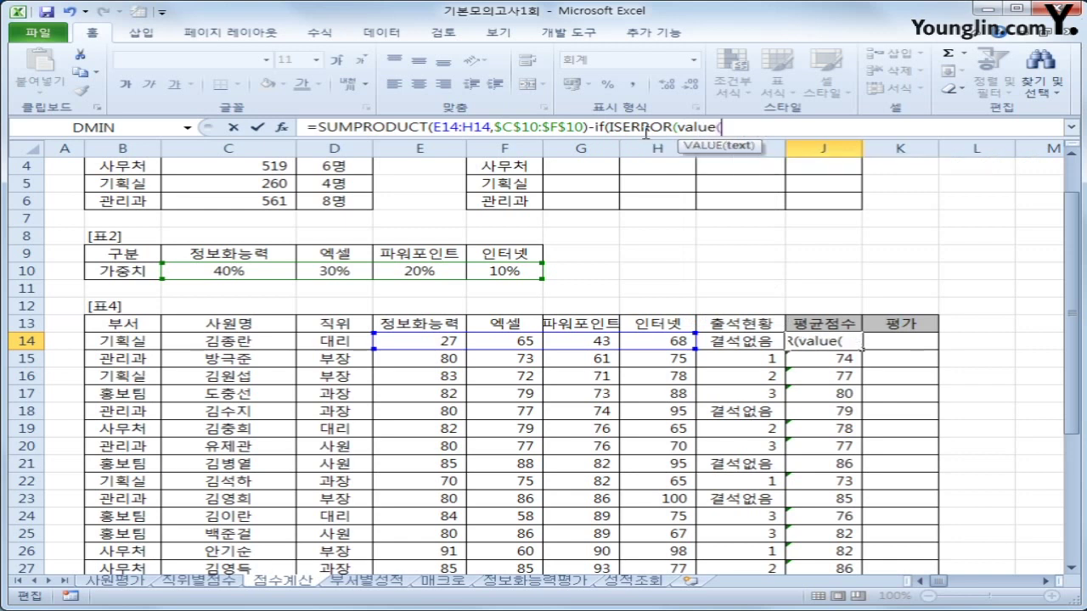
pyautogui.click(741, 340)
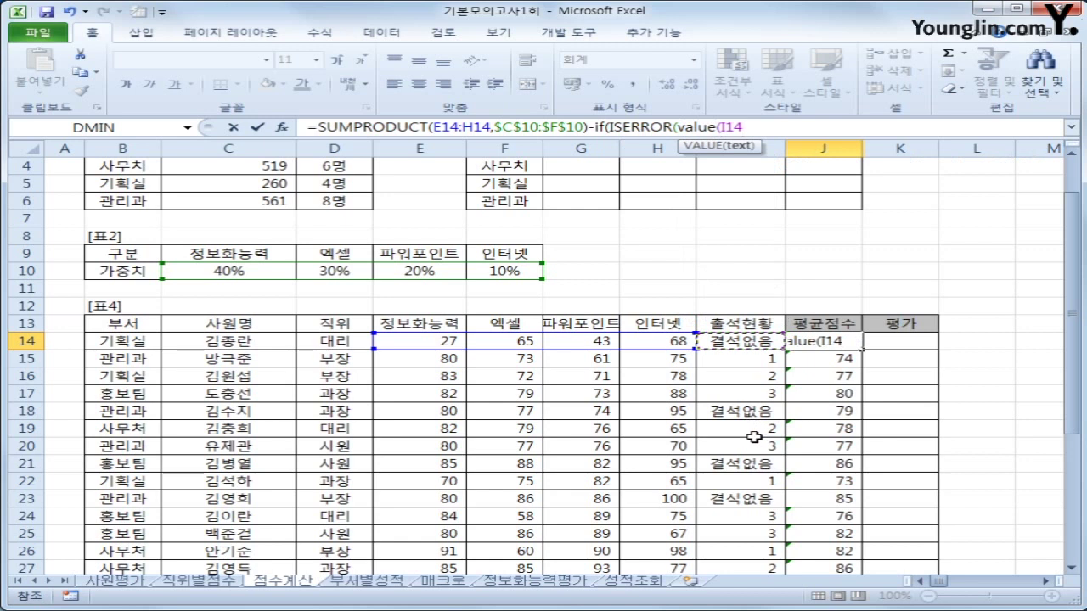
pyautogui.write('))')
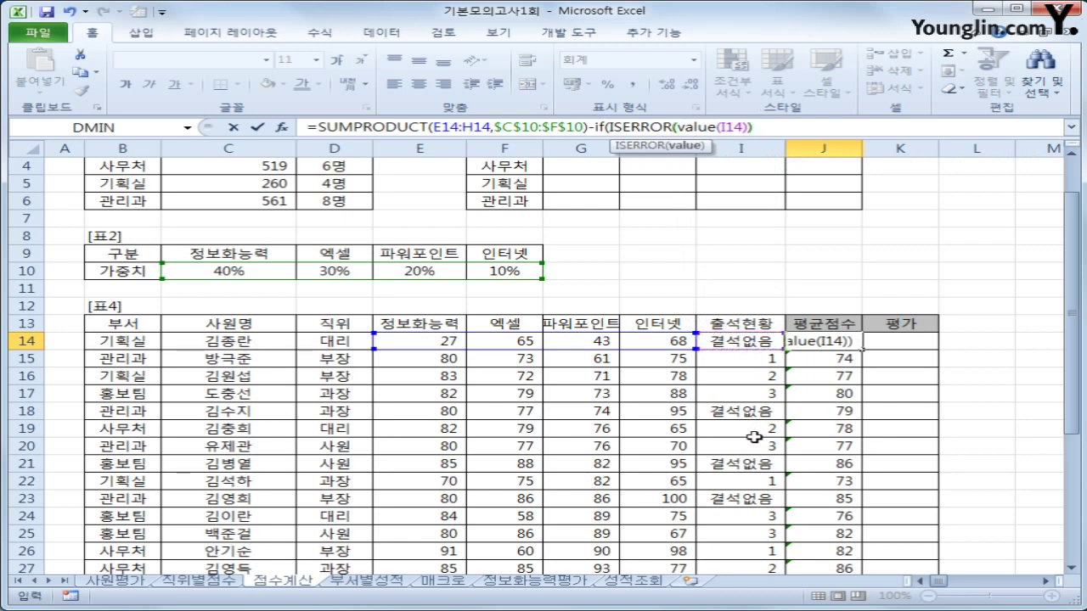
# Make the IF return 0 when true and 10 when false, enter the formula, and fill it down the 평균점수 column
pyautogui.write(',')
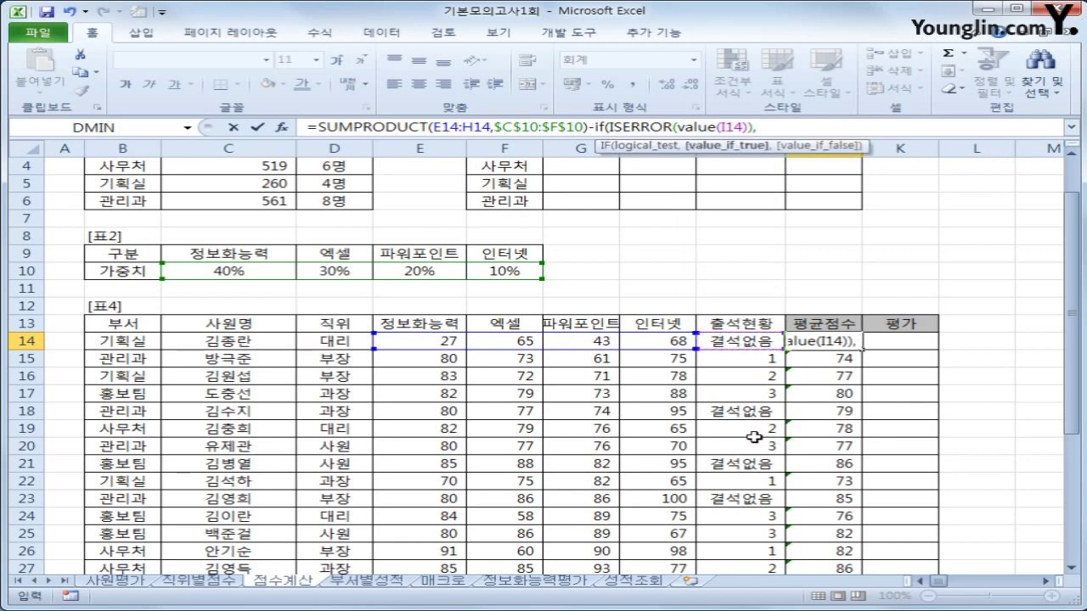
pyautogui.write('0')
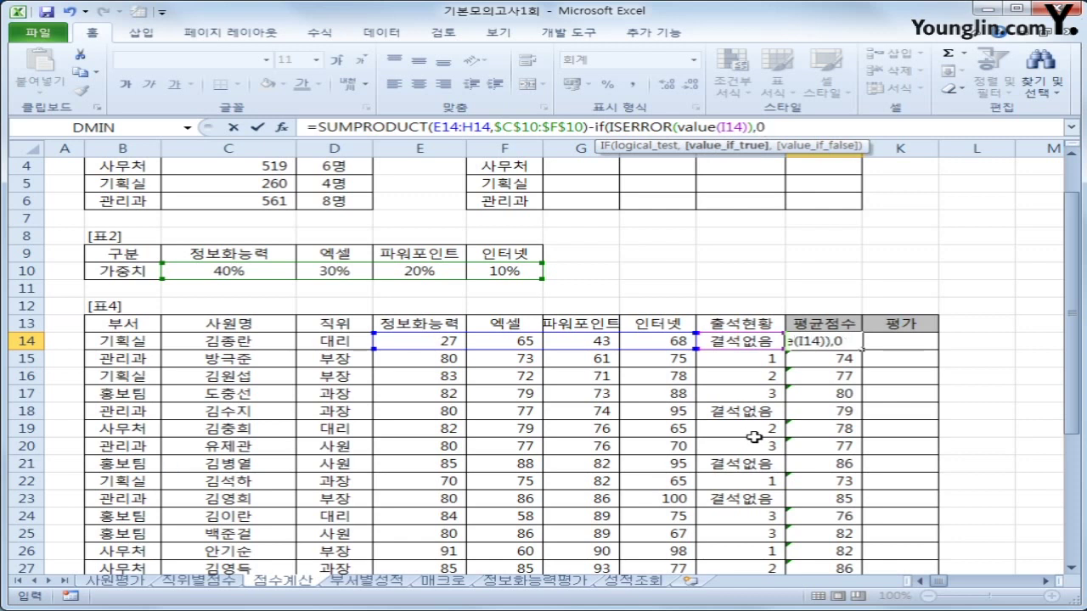
pyautogui.write(',')
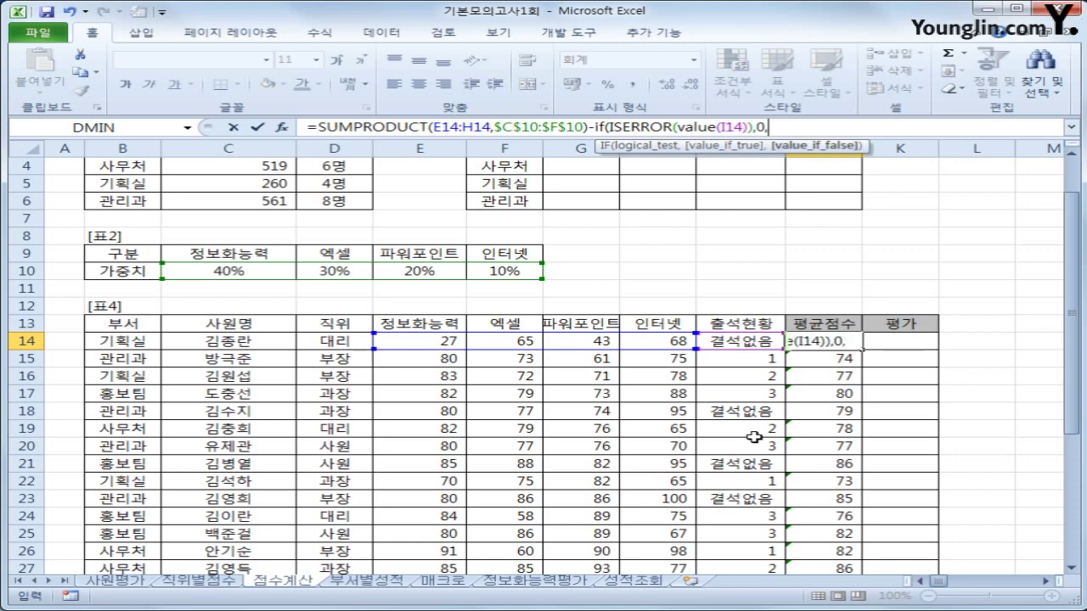
pyautogui.write('10')
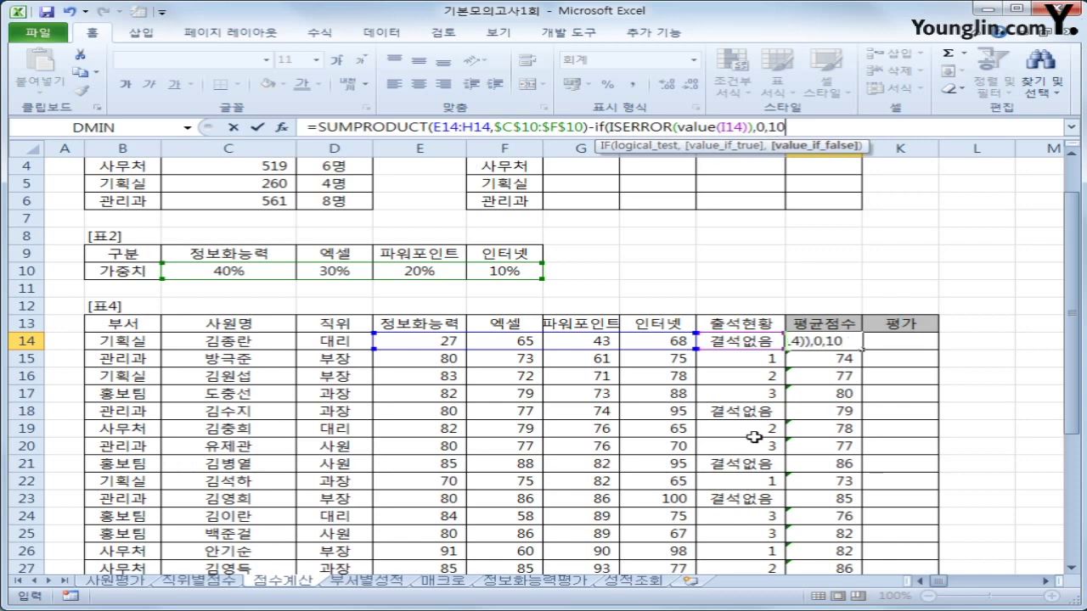
pyautogui.write(')')
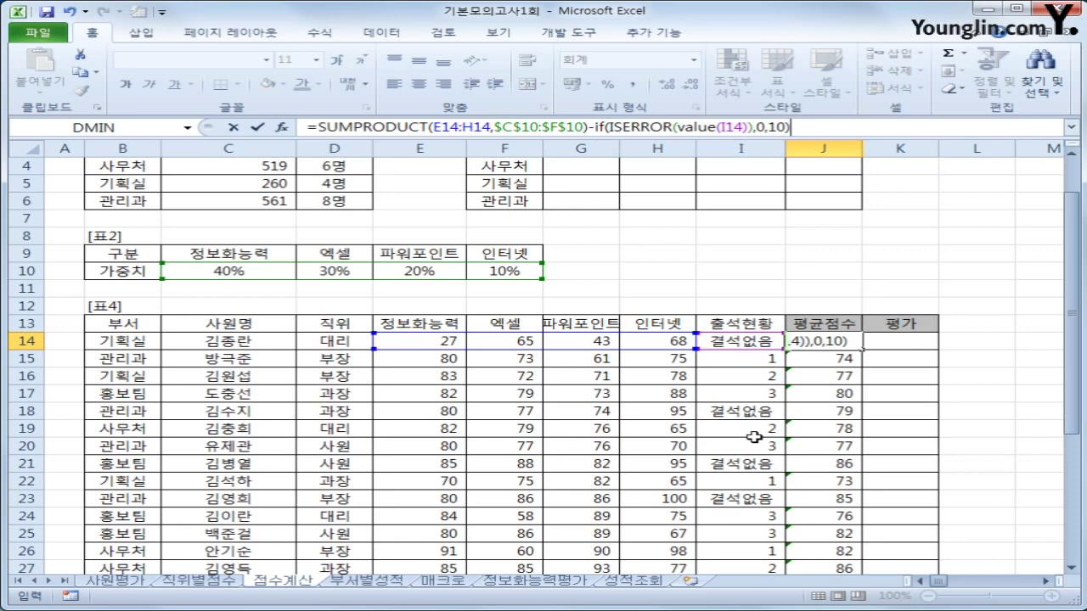
pyautogui.press('Return')
pyautogui.press('Up')
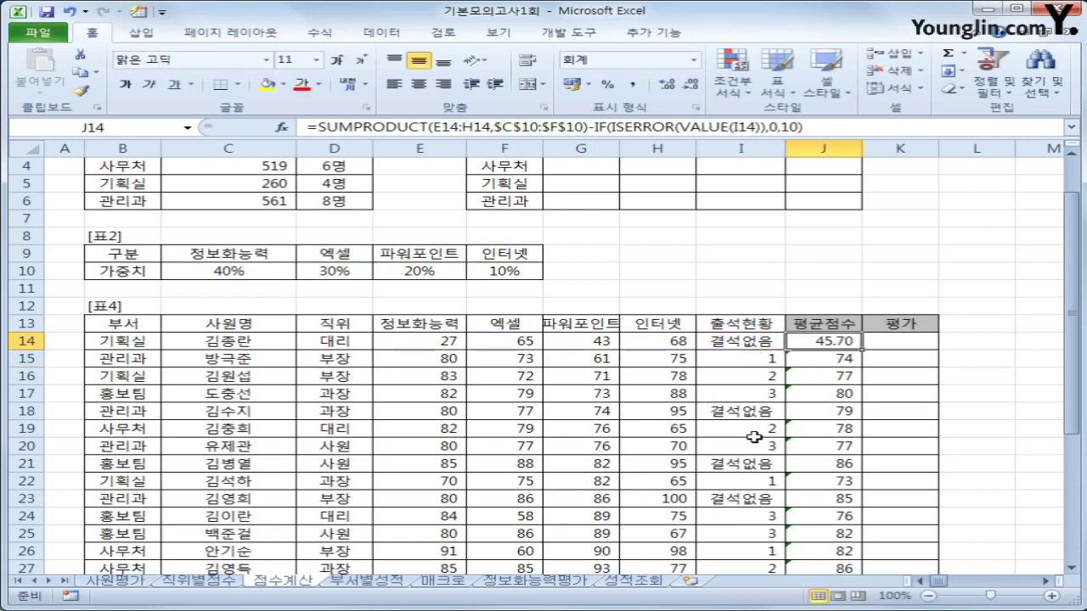
pyautogui.doubleClick(862, 350)
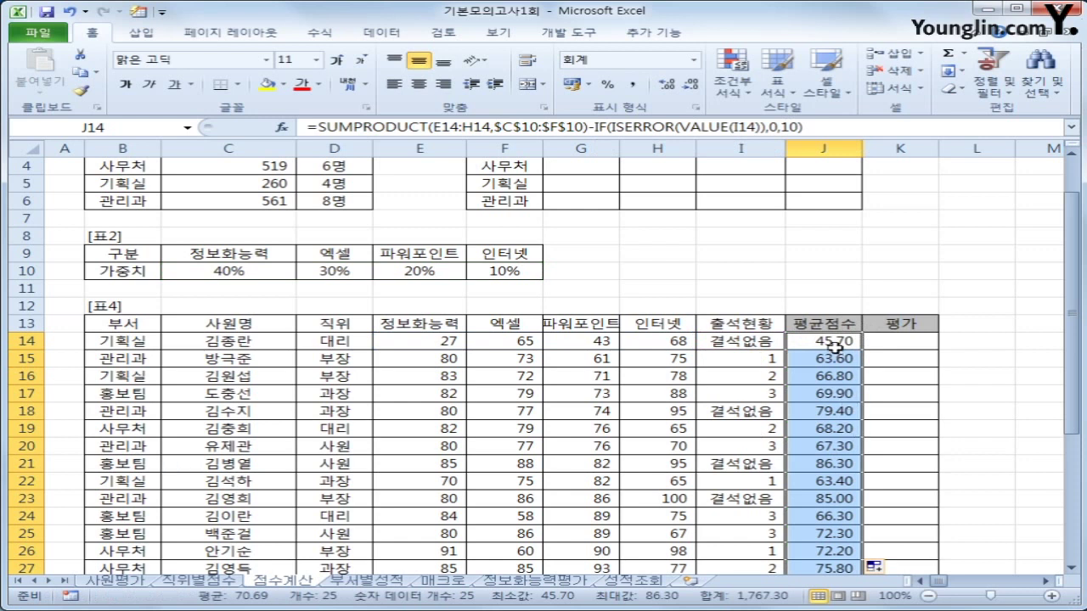
# Check the filled 평균점수 results in 표4 against the row 14 scores and the 가중치 values in 표2
pyautogui.click(834, 346)
pyautogui.scroll(-4, 896, 497)
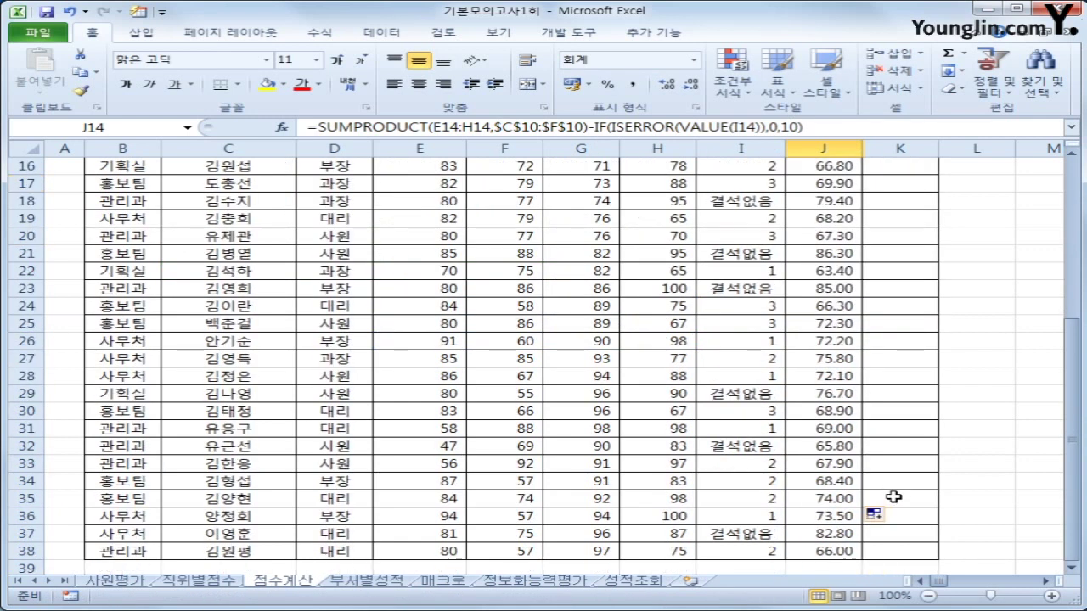
pyautogui.scroll(5, 894, 498)
pyautogui.click(835, 431)
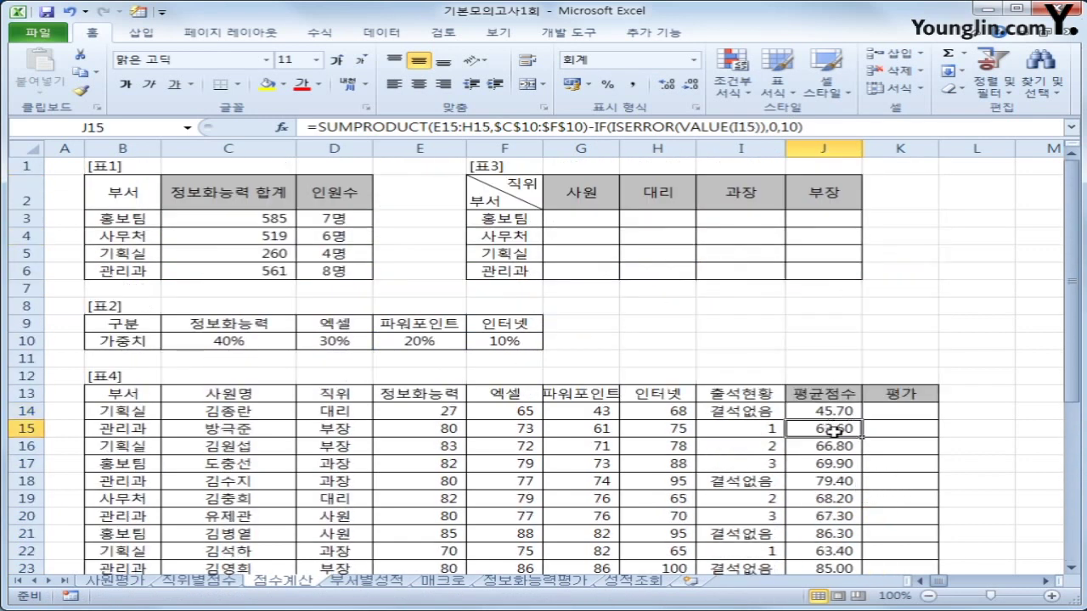
pyautogui.click(832, 399)
pyautogui.click(827, 414)
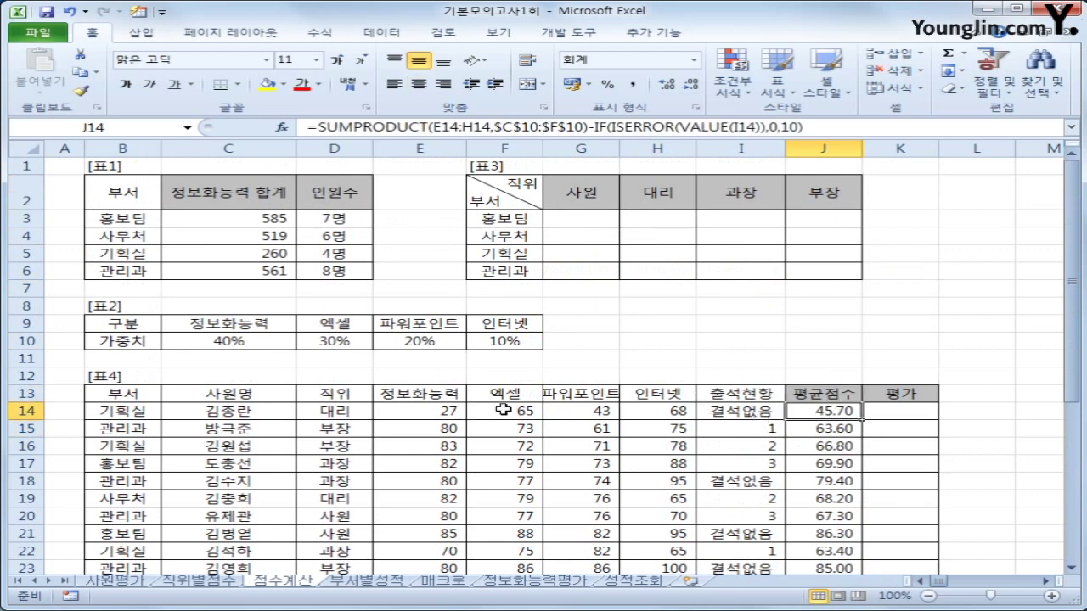
pyautogui.moveTo(434, 408); pyautogui.dragTo(658, 411)
pyautogui.moveTo(265, 342); pyautogui.dragTo(475, 340)
pyautogui.click(852, 412)
# In cell G3 of 표3, begin a MAX formula with the department condition ($B$14:$B$38=$F3, keeping only column F absolute
pyautogui.click(575, 220)
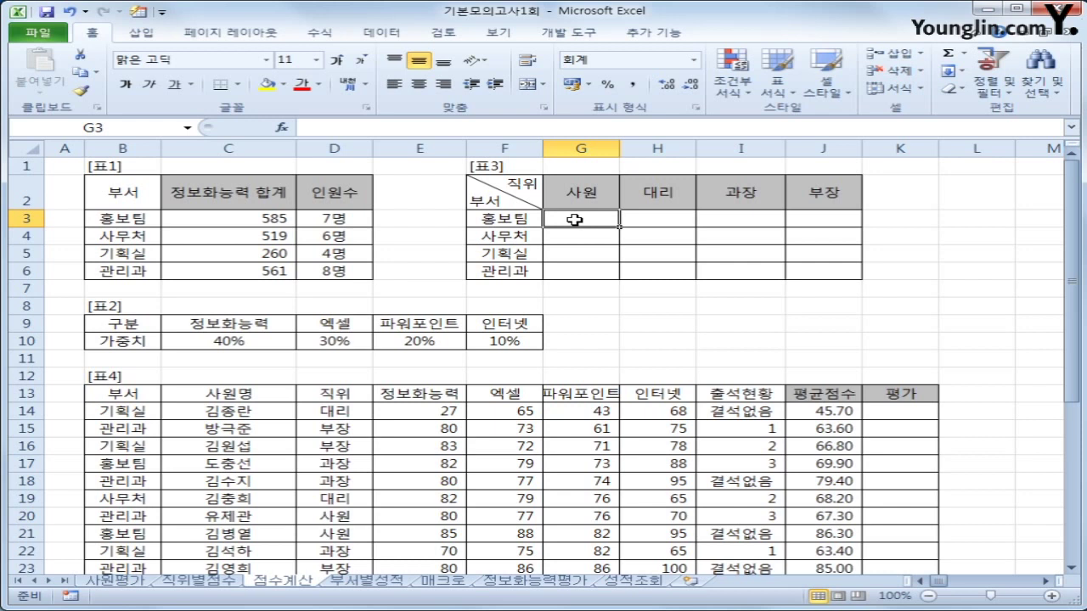
pyautogui.write('=ma')
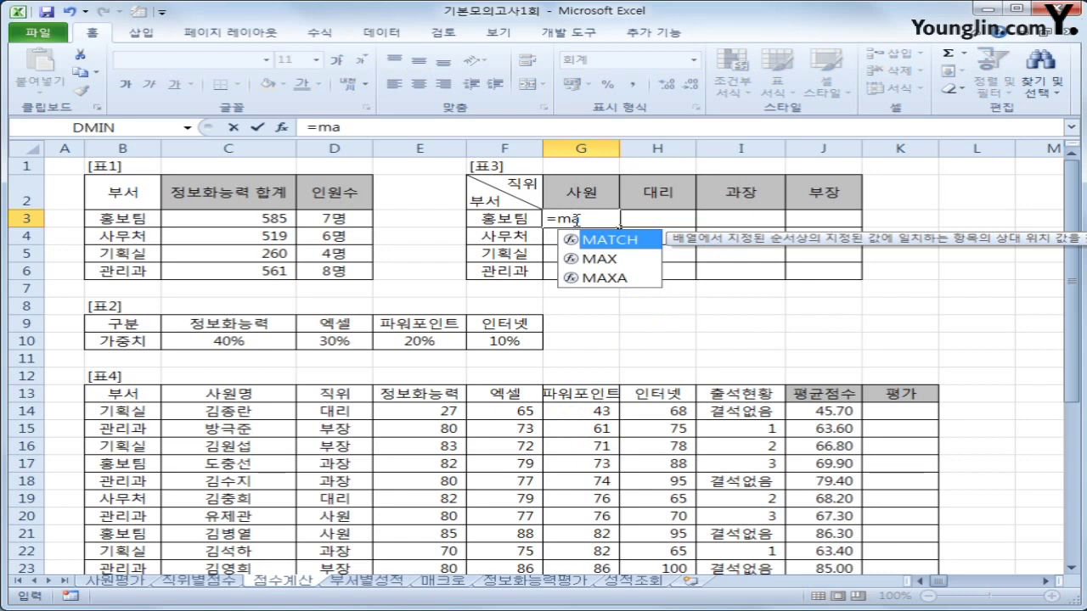
pyautogui.press('Down')
pyautogui.press('Tab')
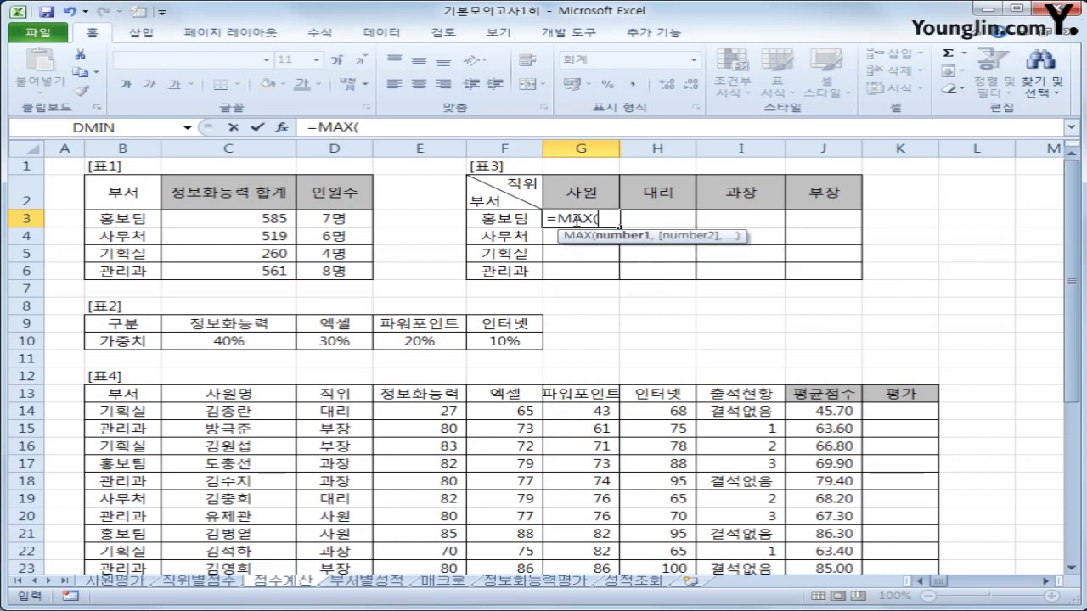
pyautogui.write('(')
pyautogui.moveTo(125, 411); pyautogui.dragTo(123, 553)
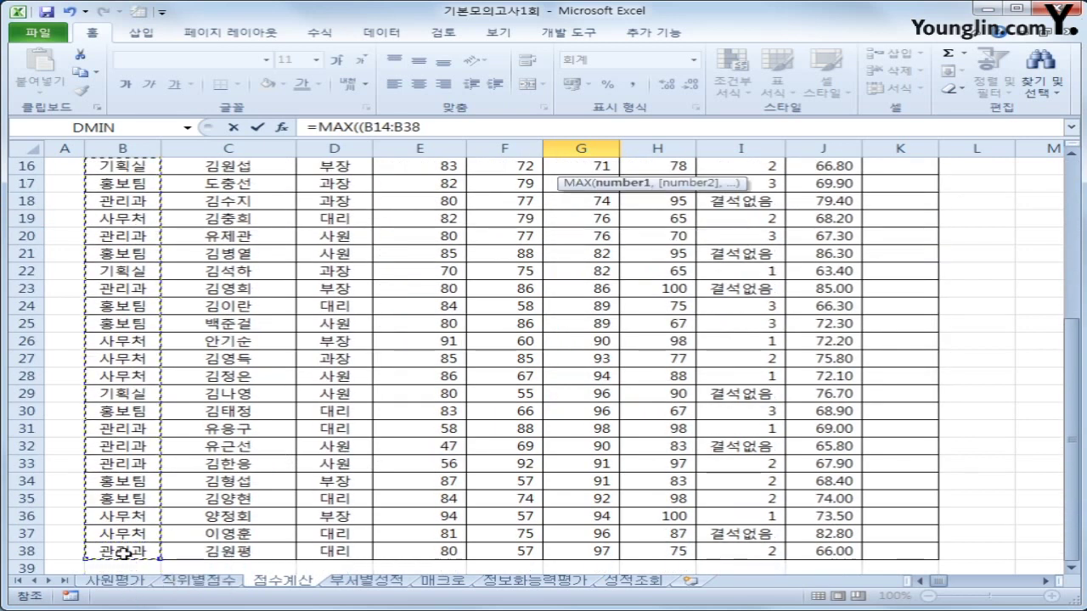
pyautogui.press('F4')
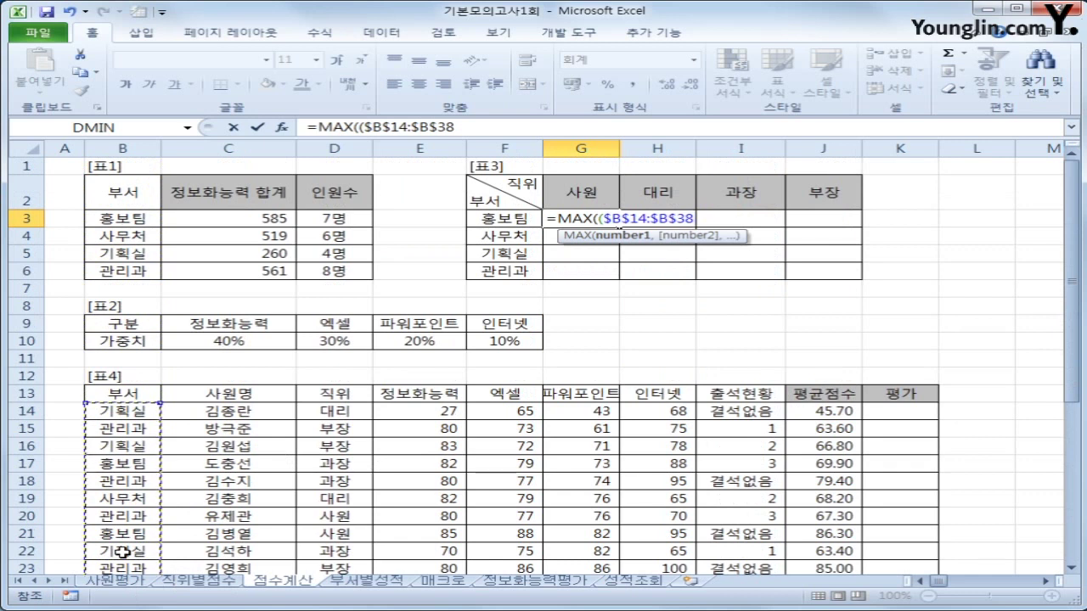
pyautogui.write('=')
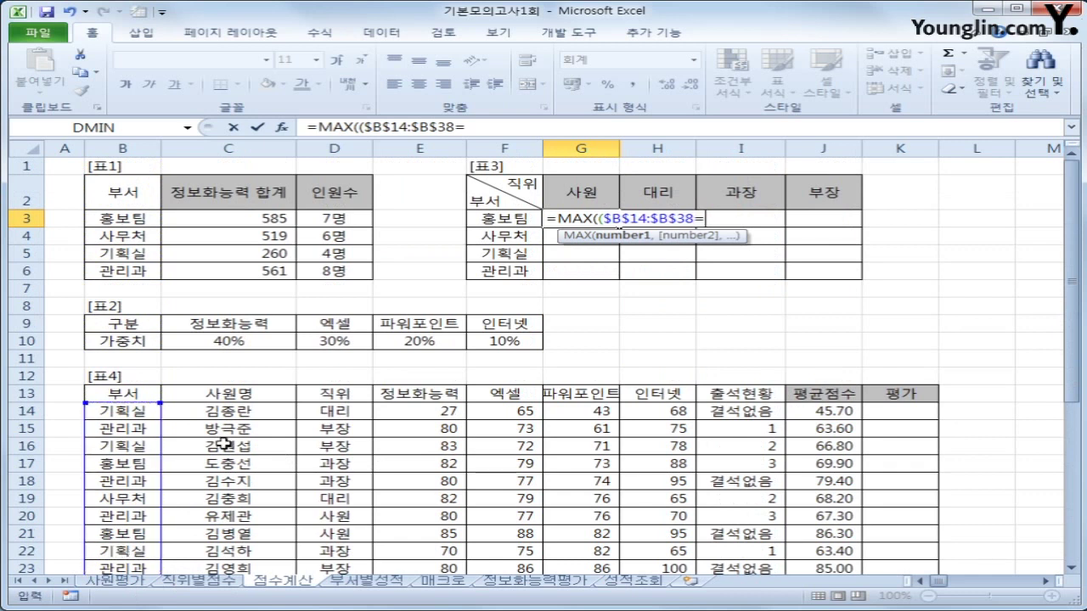
pyautogui.click(505, 220)
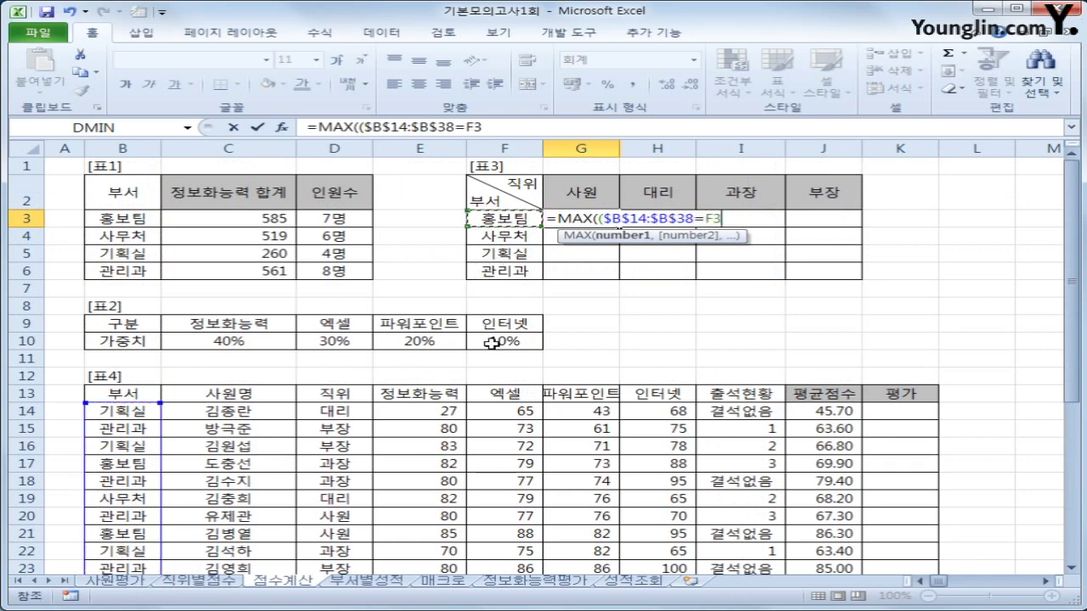
pyautogui.press('F4')
pyautogui.press('F4')
pyautogui.press('F4')
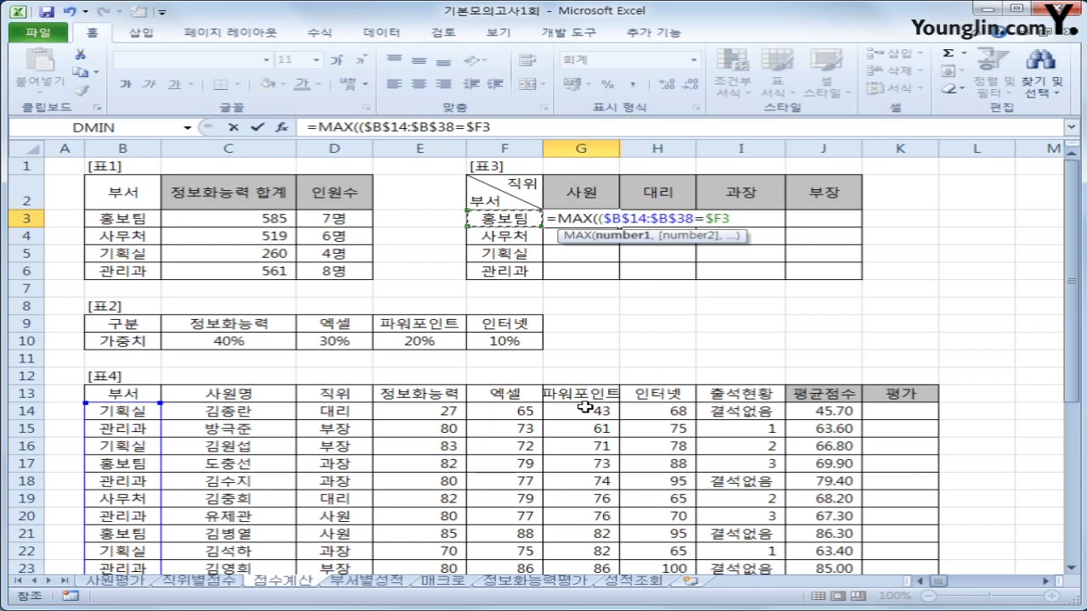
# Multiply by the position condition ($D$14:$D$38=G$2, keeping only row 2 absolute in the header reference
pyautogui.write(')*(')
pyautogui.click(349, 414)
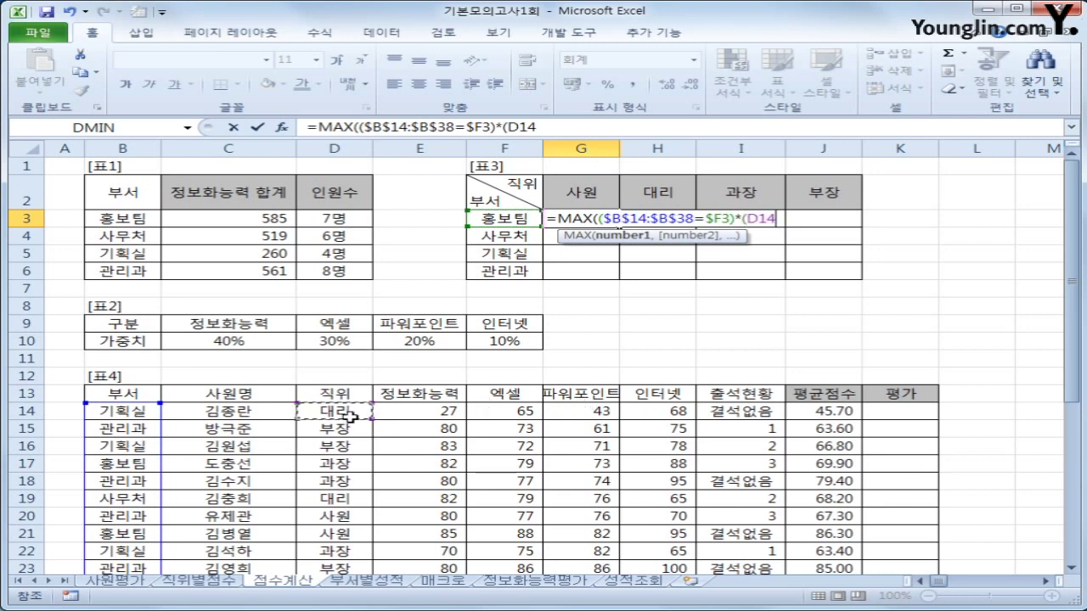
pyautogui.moveTo(349, 415); pyautogui.dragTo(348, 541)
pyautogui.press('F4')
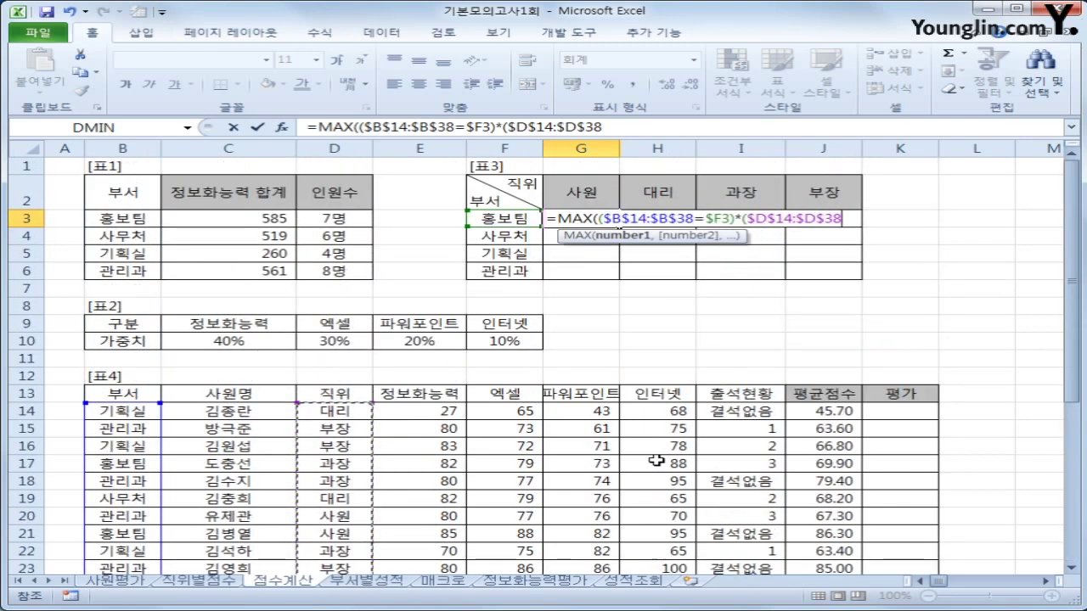
pyautogui.write('=')
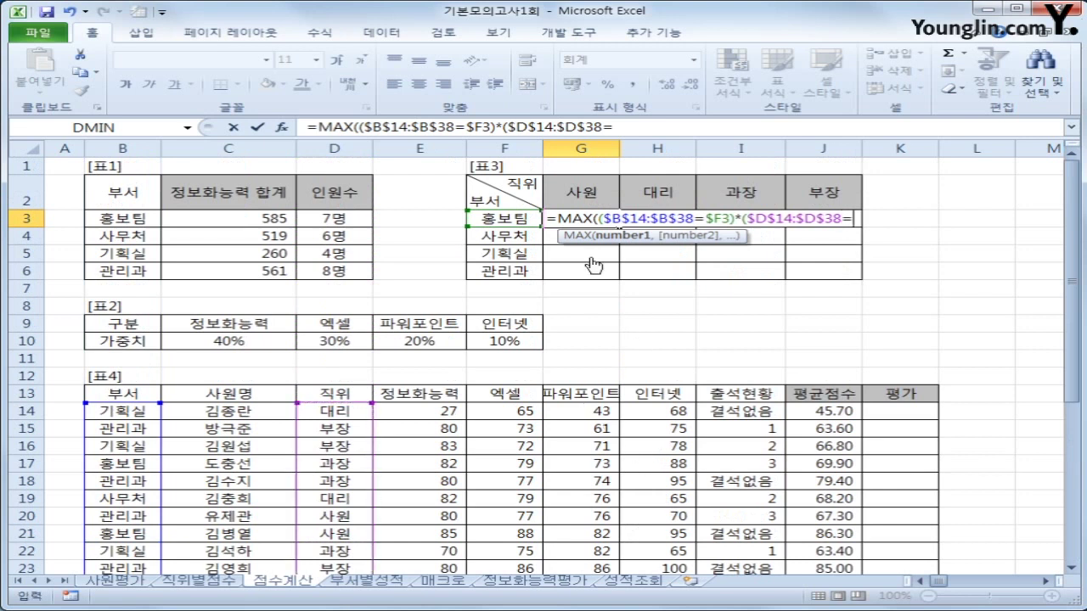
pyautogui.click(586, 190)
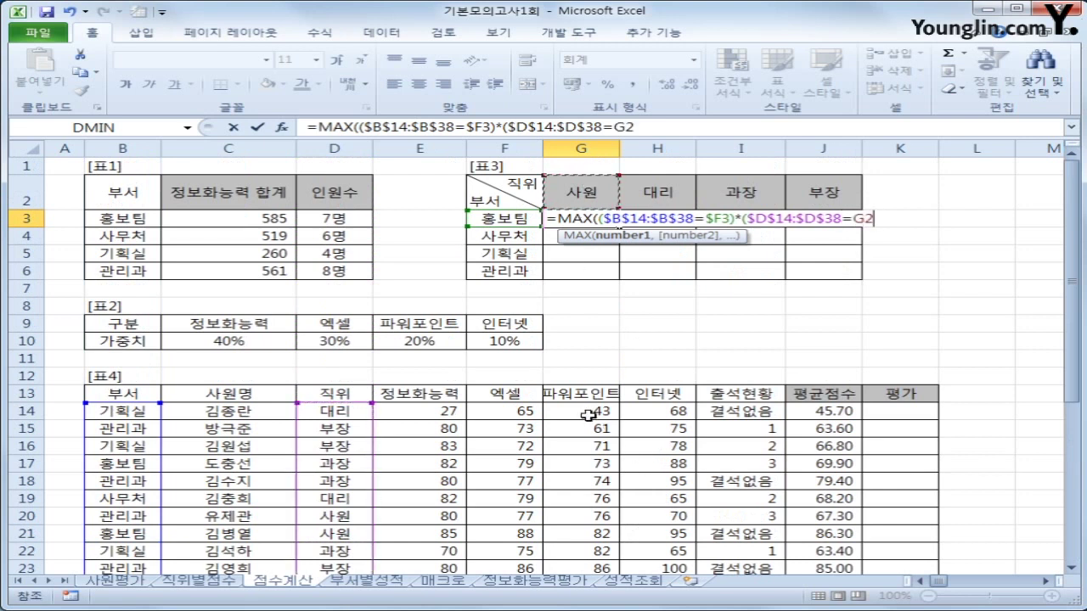
pyautogui.press('F4')
pyautogui.press('F4')
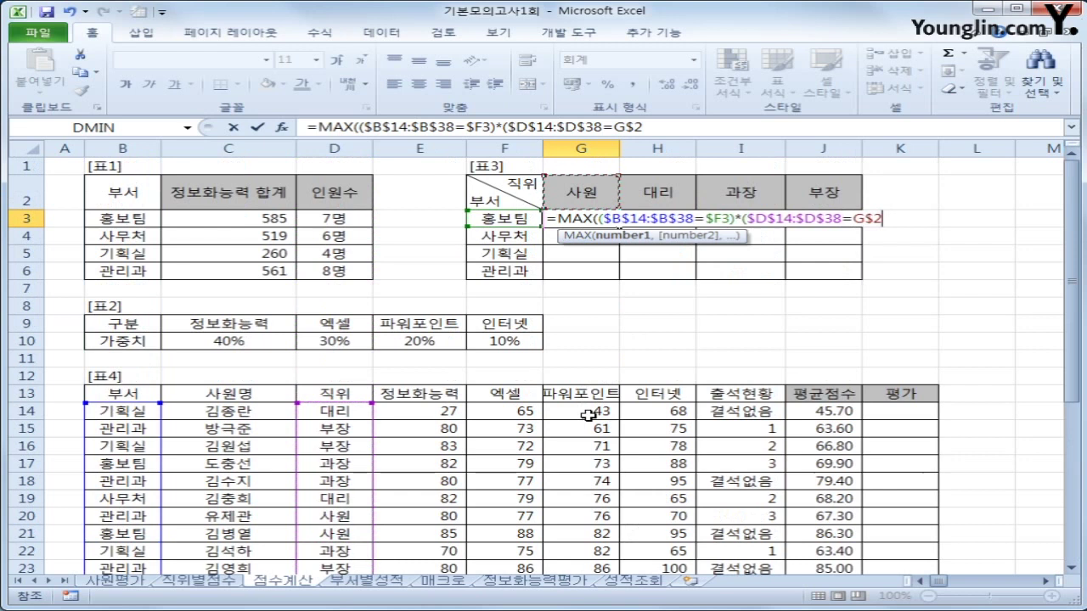
# Multiply by the absolute score range $E$14:$H$38, close the MAX function, and enter G3 as an array formula
pyautogui.write(')*')
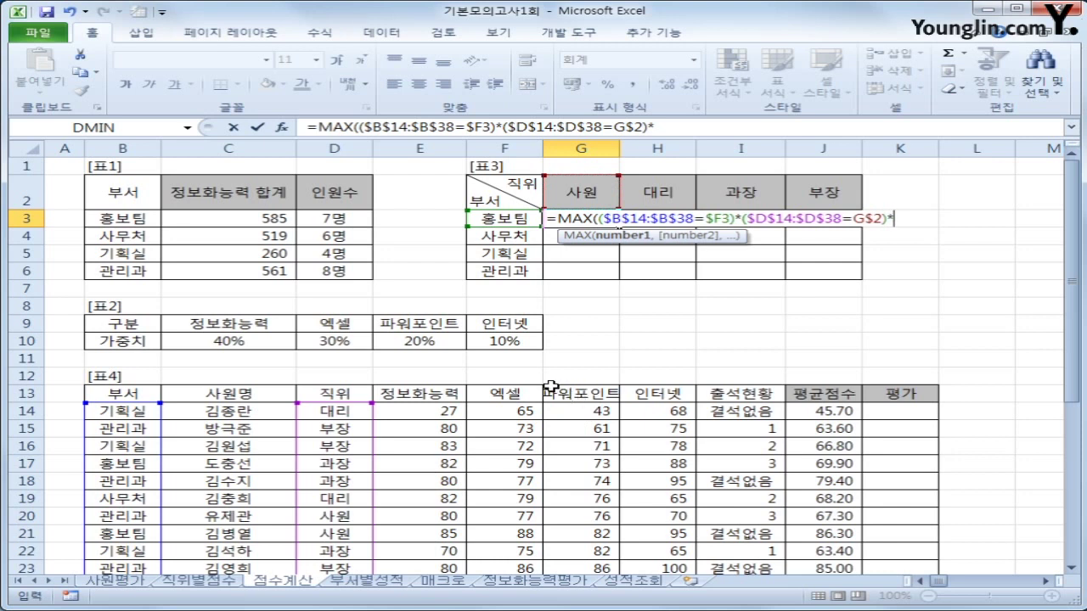
pyautogui.click(400, 412)
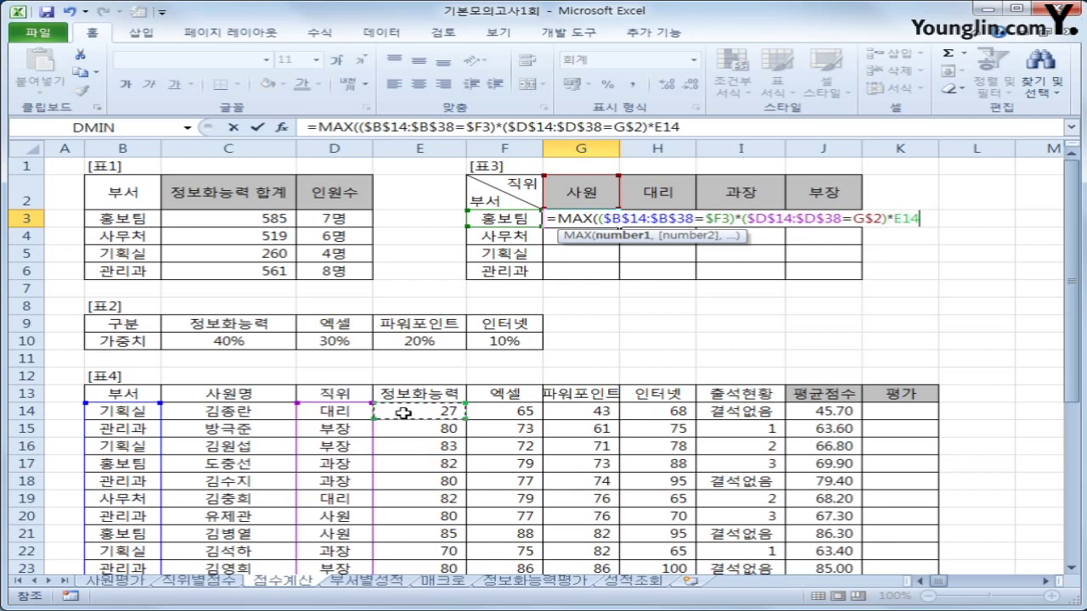
pyautogui.moveTo(404, 414); pyautogui.dragTo(653, 520)
pyautogui.press('F4')
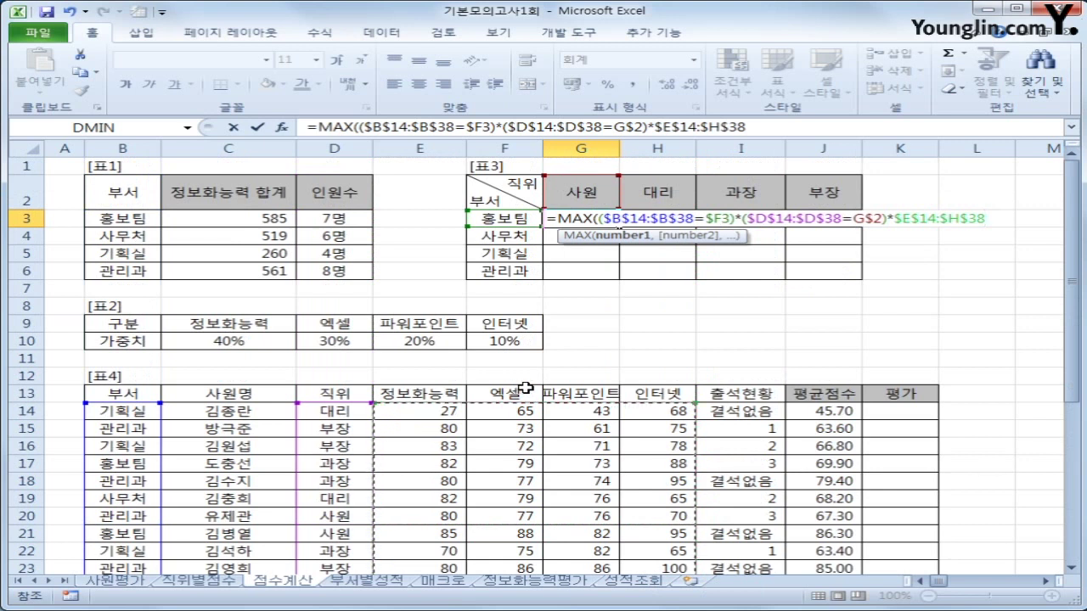
pyautogui.write(')')
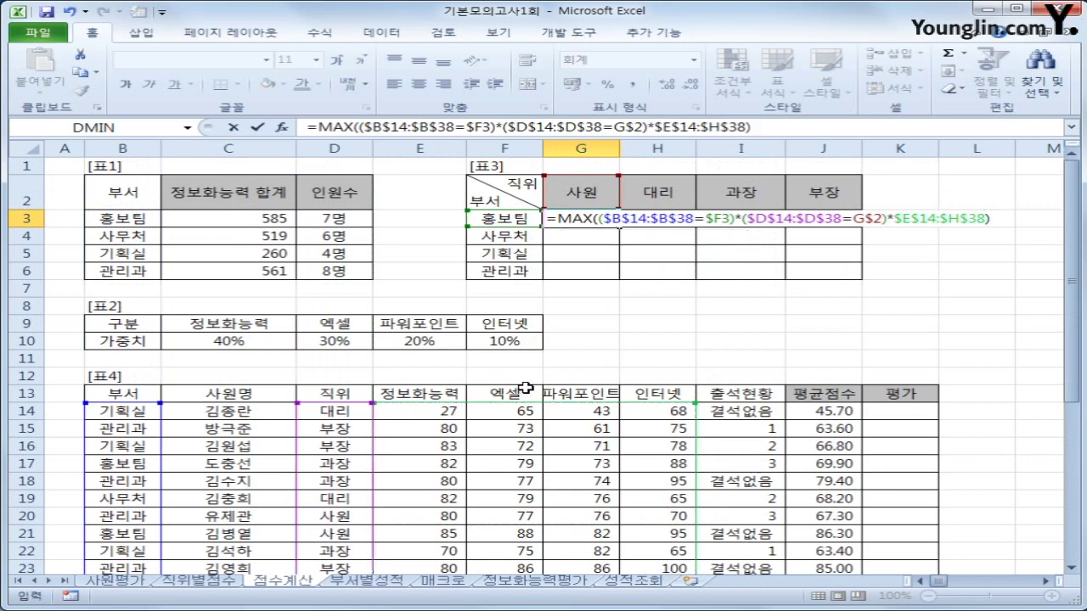
pyautogui.hotkey('ctrl', 'shift', 'Return')
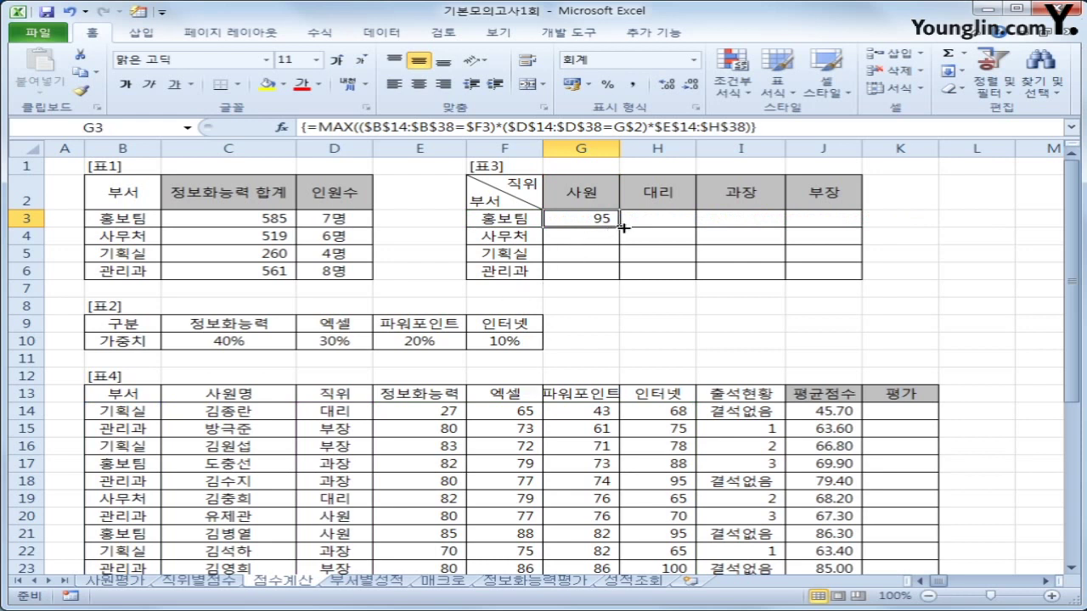
# Fill the MAX array formula from G3 across 표3 through J6
pyautogui.moveTo(620, 226); pyautogui.dragTo(841, 280)
pyautogui.click(828, 219)
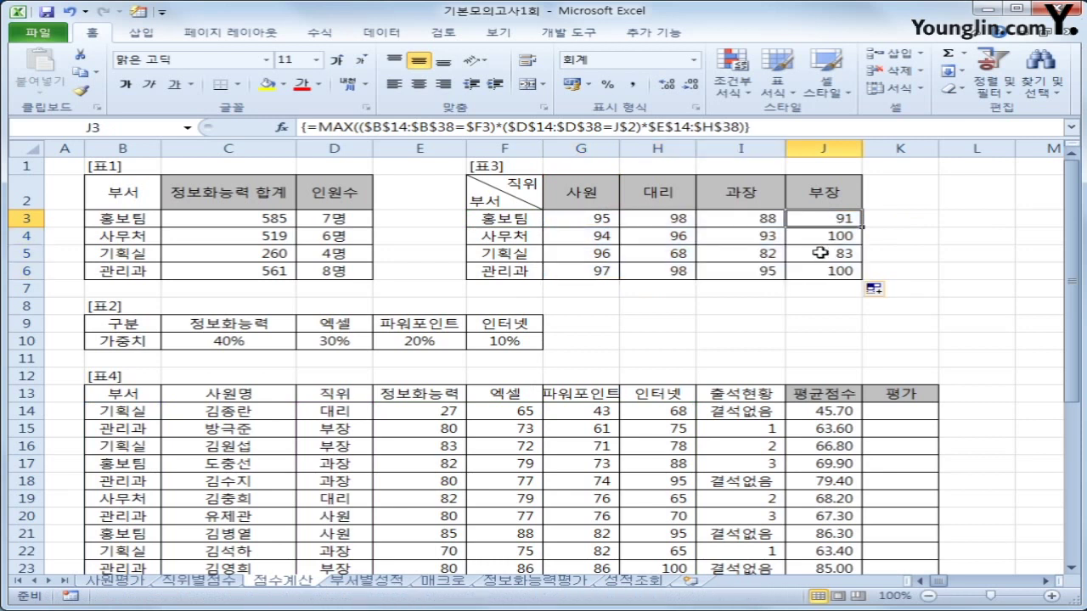
# Select K14, the first cell of the 평가 column, and insert a new code module in the Visual Basic editor
pyautogui.click(904, 415)
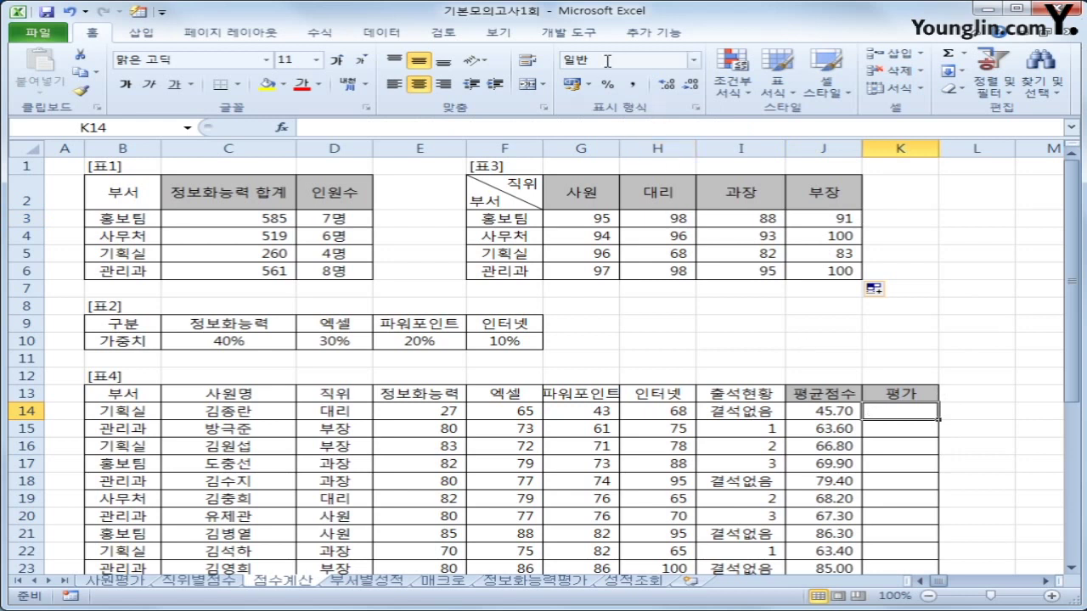
pyautogui.click(581, 36)
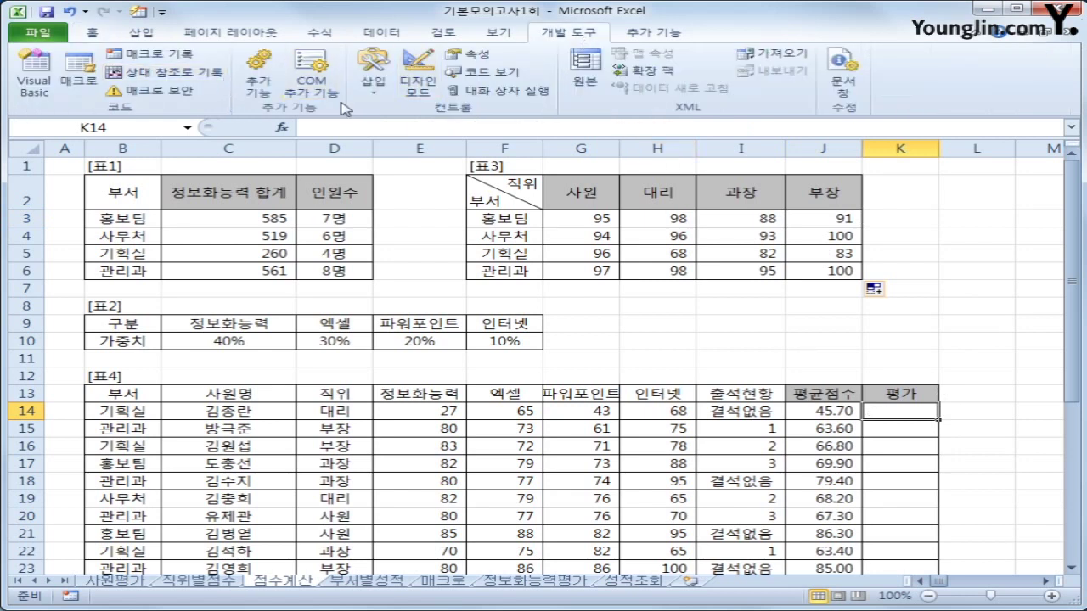
pyautogui.click(32, 83)
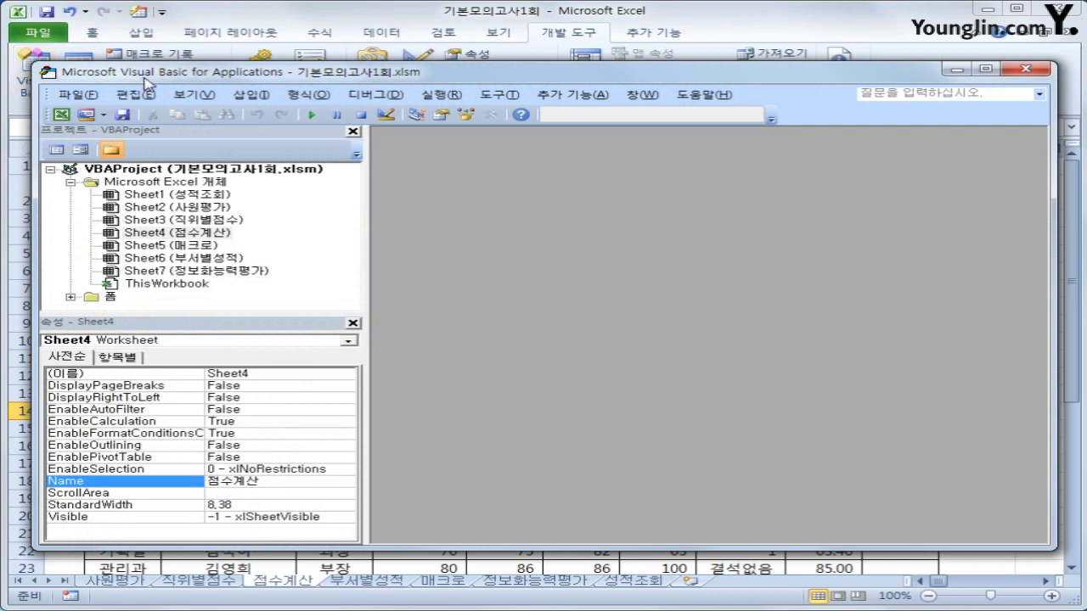
pyautogui.click(251, 94)
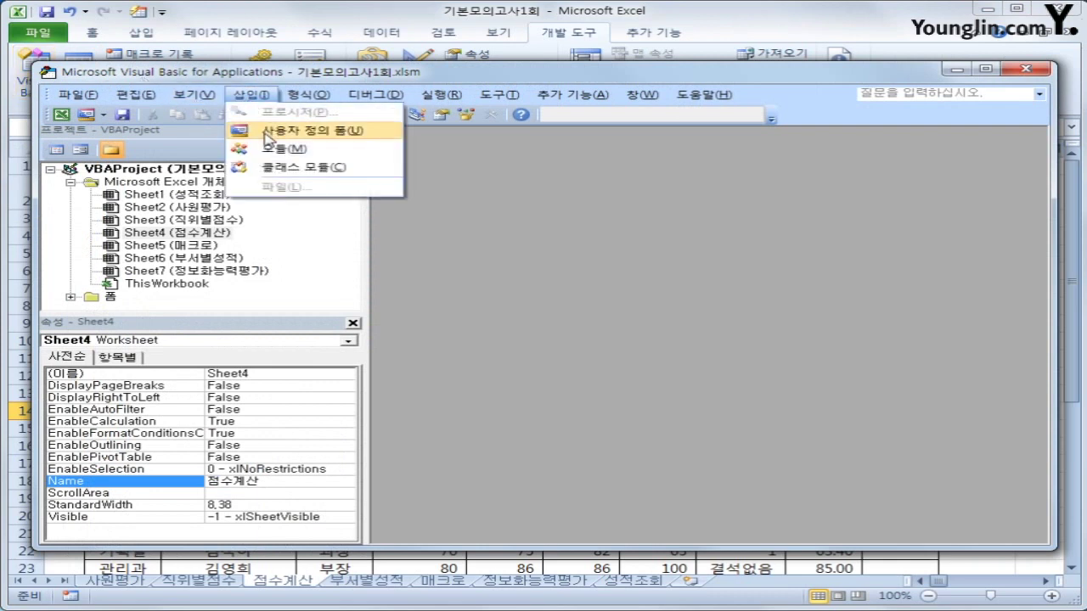
pyautogui.click(271, 151)
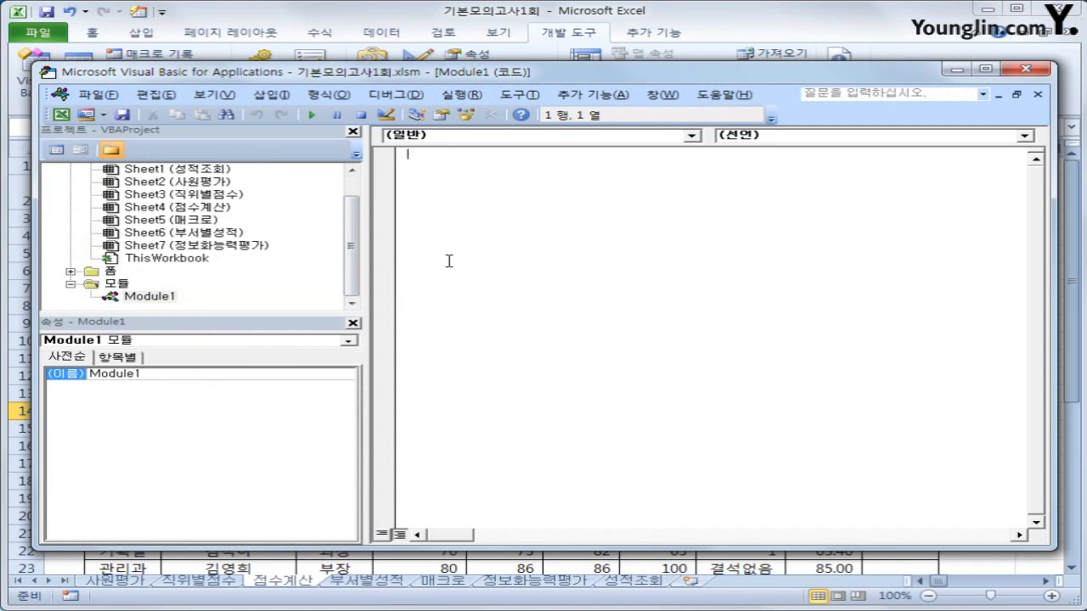
# Declare a public function fn평가 with the parameters 직위 and 정보화능력
pyautogui.write('public function fn')
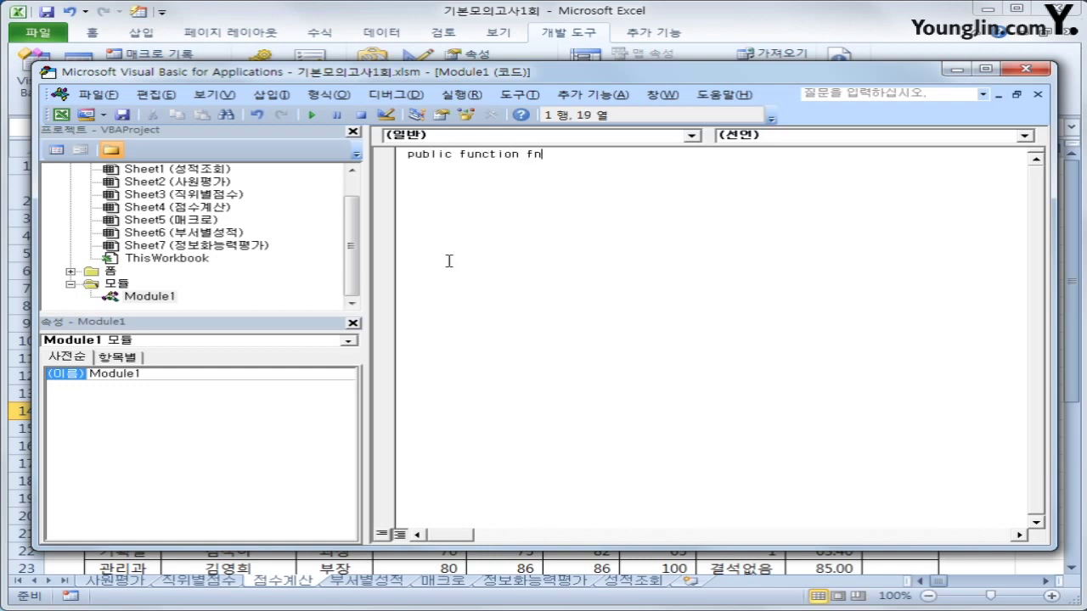
pyautogui.write('평가(직위,정보화능')
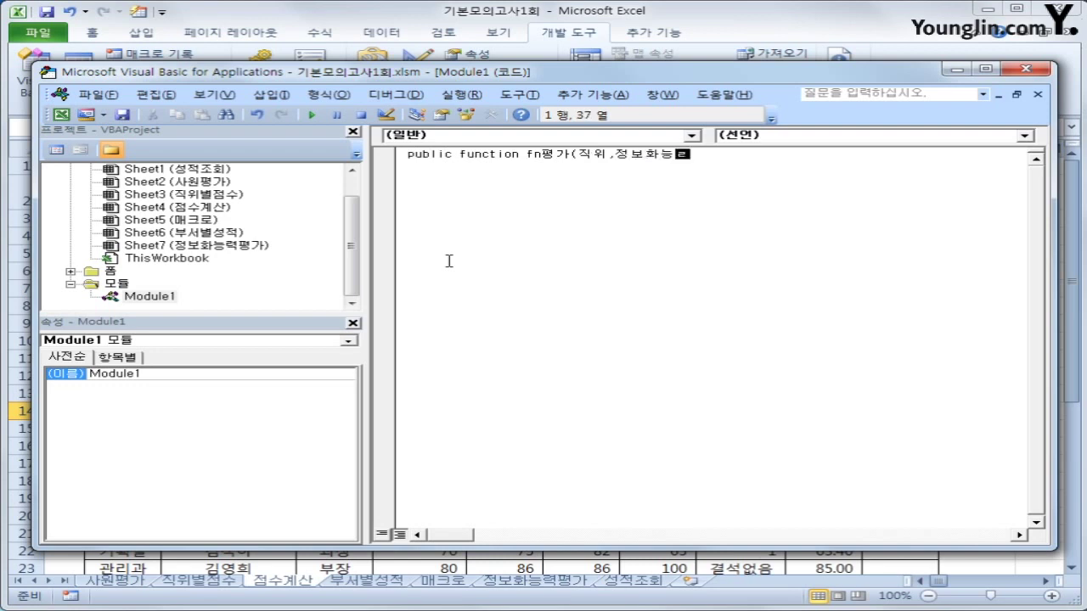
pyautogui.write('력)')
pyautogui.press('Return')
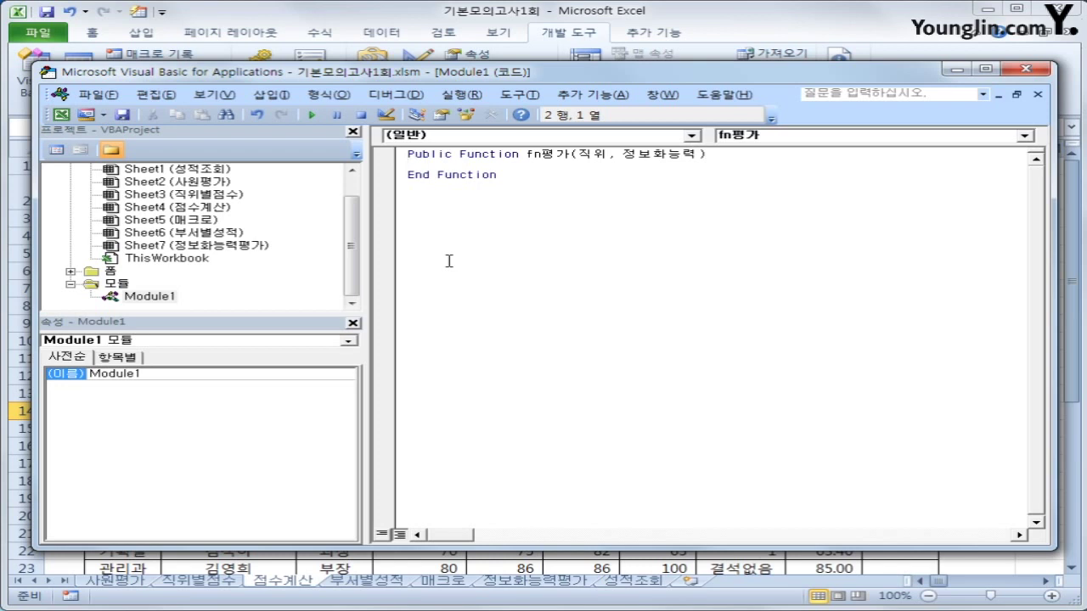
# Begin an indented If statement with the parenthesised condition (직위 = "사원" And 정보화능력 >= 80)
pyautogui.press('Return')
pyautogui.press('Tab')
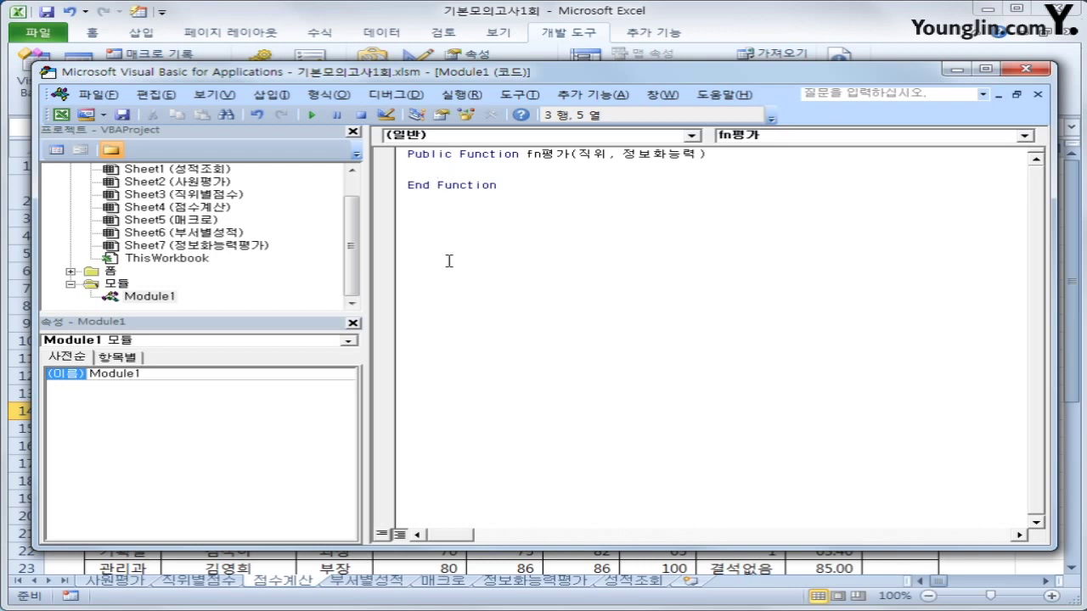
pyautogui.write('if 직위 ="사원"')
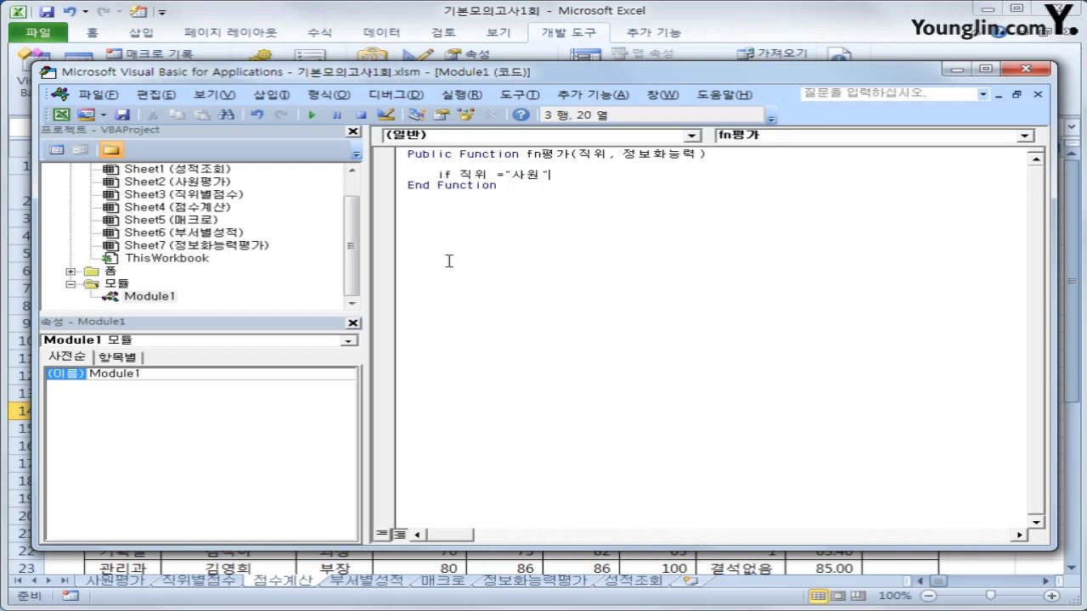
pyautogui.write(' 뭉')
pyautogui.press('BackSpace')
pyautogui.press('BackSpace')
pyautogui.write('and ')
pyautogui.write('저정보화으')
pyautogui.write('능력')
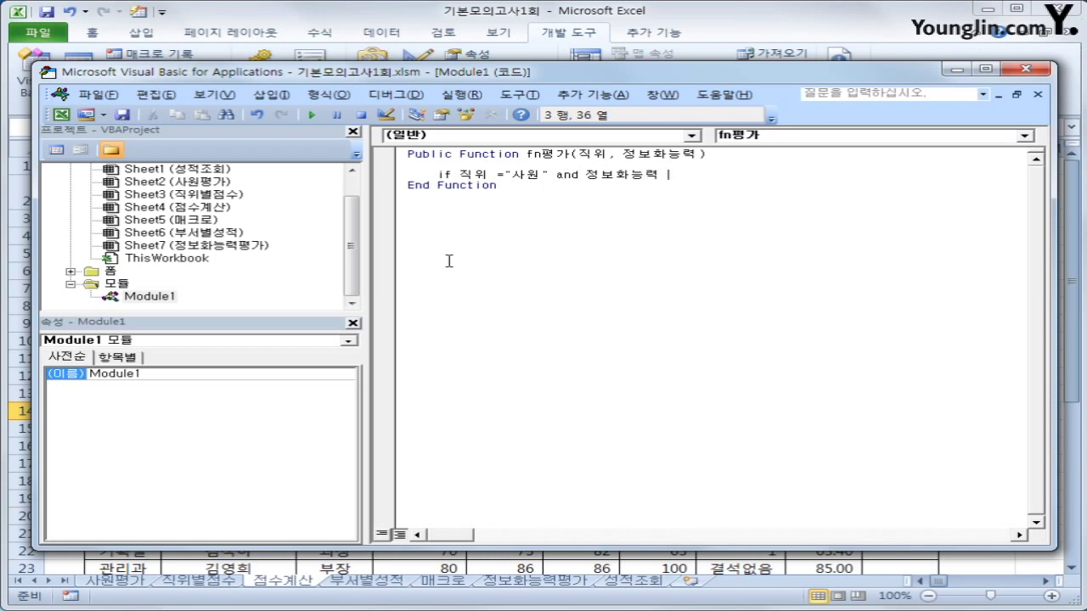
pyautogui.write(' >=80')
pyautogui.click(459, 175)
pyautogui.write('(')
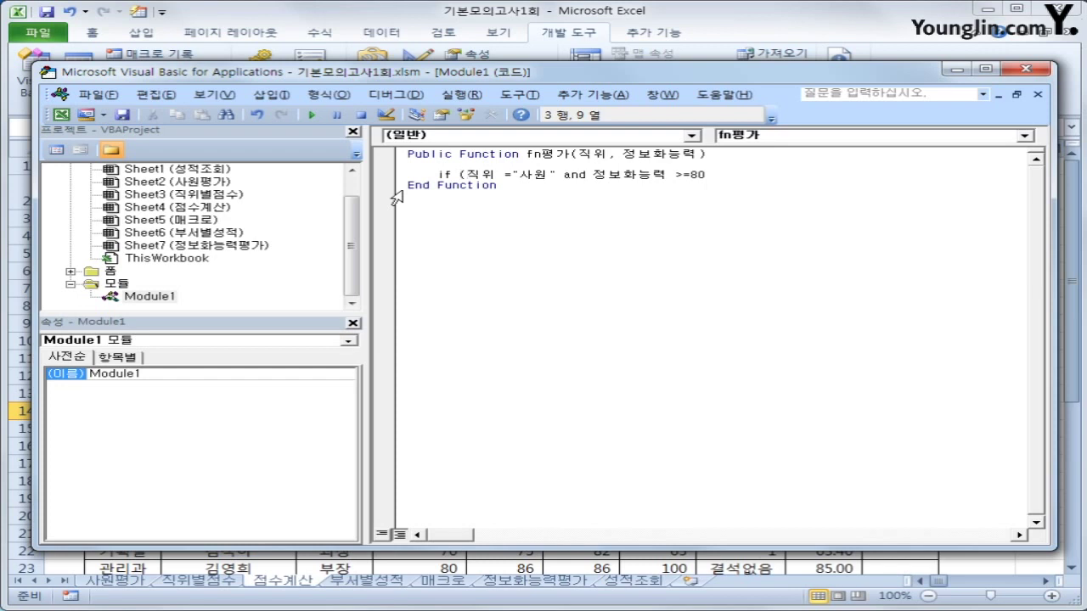
pyautogui.click(727, 175)
pyautogui.write(')')
# Complete the If line with the alternative condition Or (직위 = "대리" And 정보화능력 >= 85) Then
pyautogui.write(' 이')
pyautogui.press('BackSpace')
pyautogui.write('or (직위')
pyautogui.press('BackSpace')
pyautogui.press('BackSpace')
pyautogui.write('직위 ="사원')
pyautogui.press('BackSpace')
pyautogui.press('BackSpace')
pyautogui.write('대리" and ')
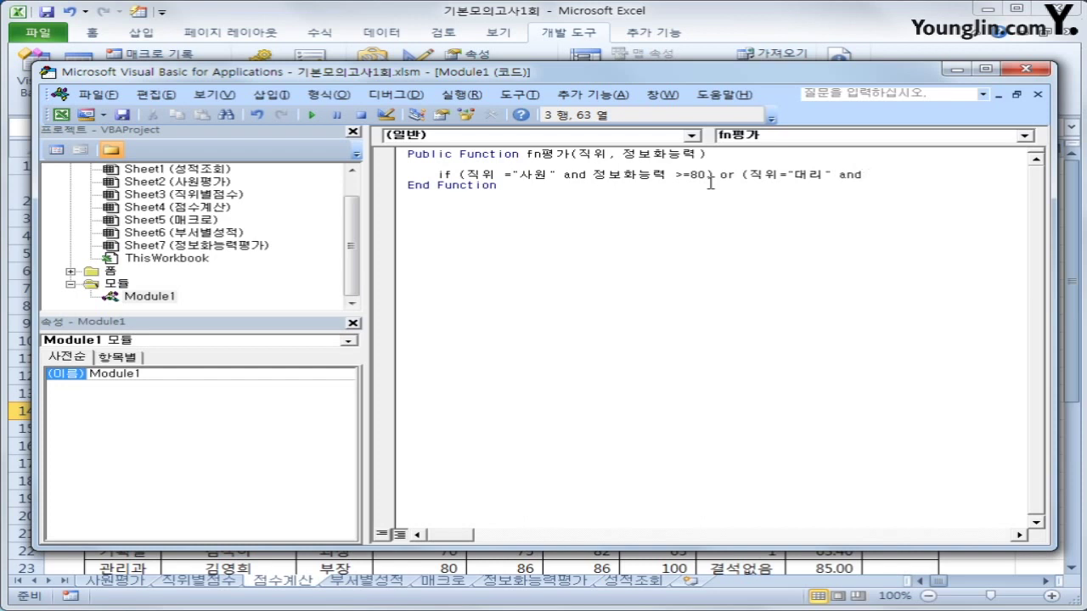
pyautogui.write('정보화능ㄹ')
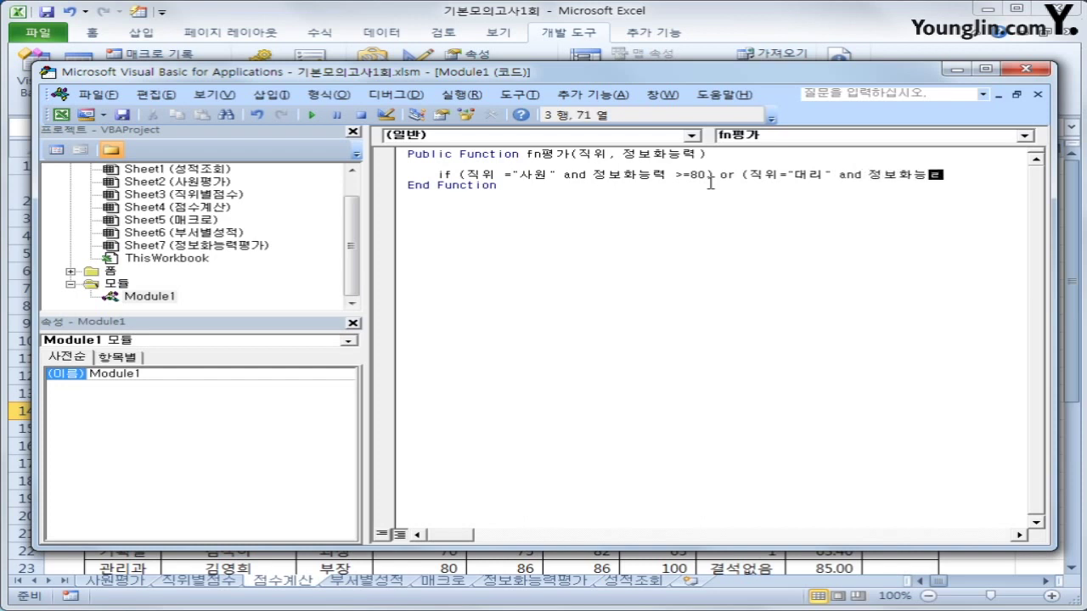
pyautogui.write('력 >=85) Then')
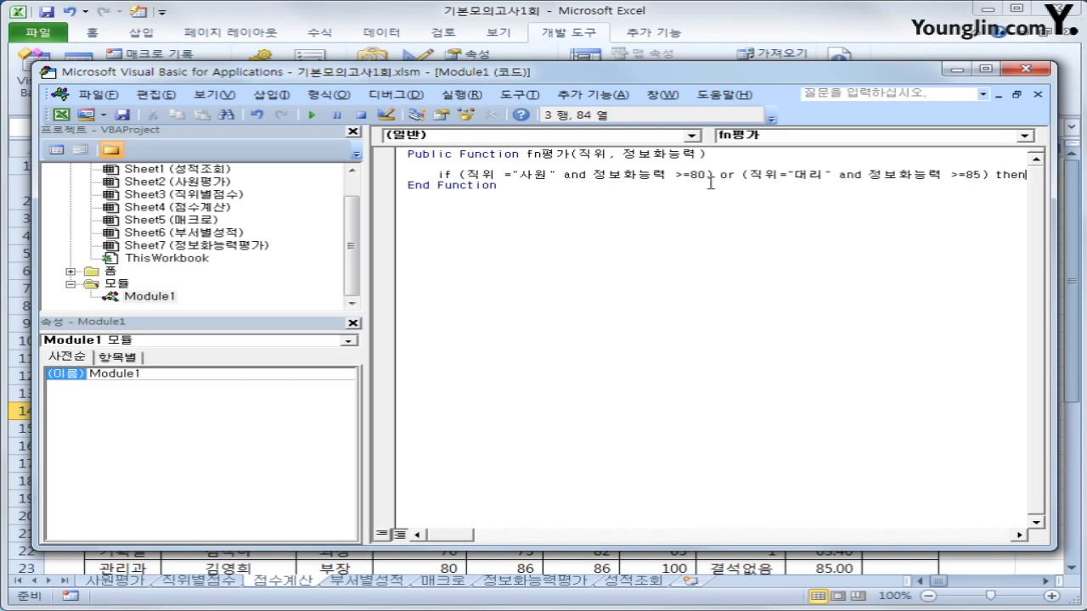
# Make fn평가 return "우수사원" when the If condition is met
pyautogui.press('Return')
pyautogui.press('Tab')
pyautogui.write('fn평')
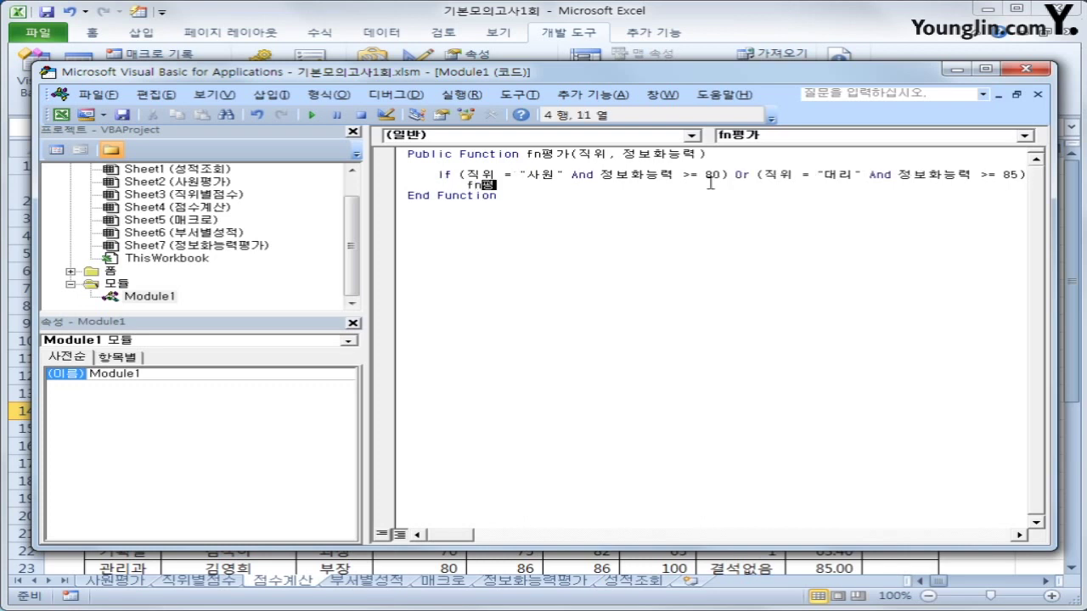
pyautogui.write('가 ="우수사무원"')
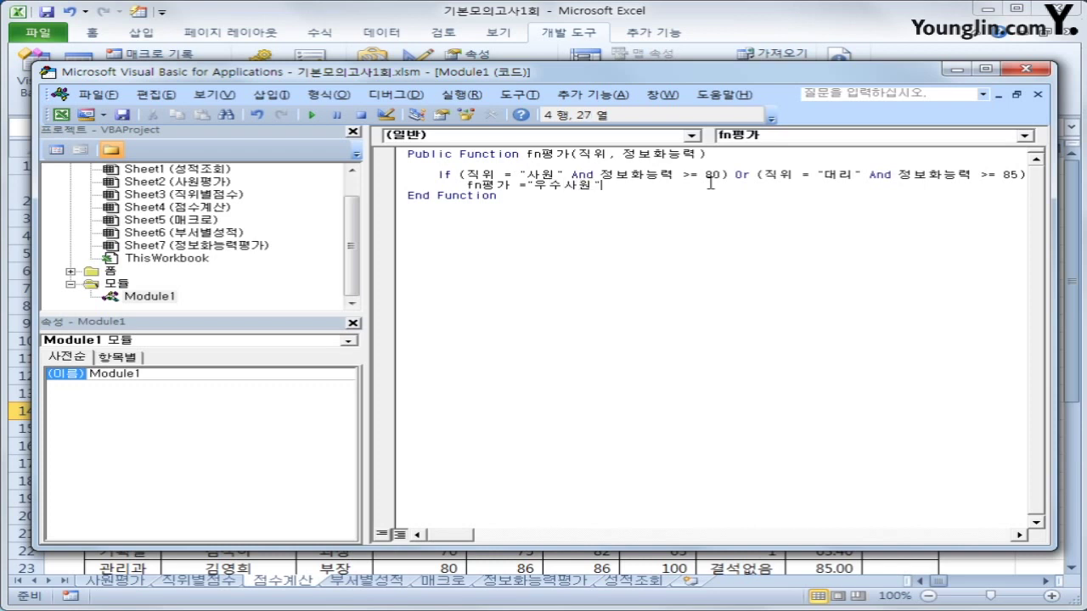
# Add an Else branch setting fn평가 to an empty string "" and close the block with End If
pyautogui.press('Return')
pyautogui.write('else')
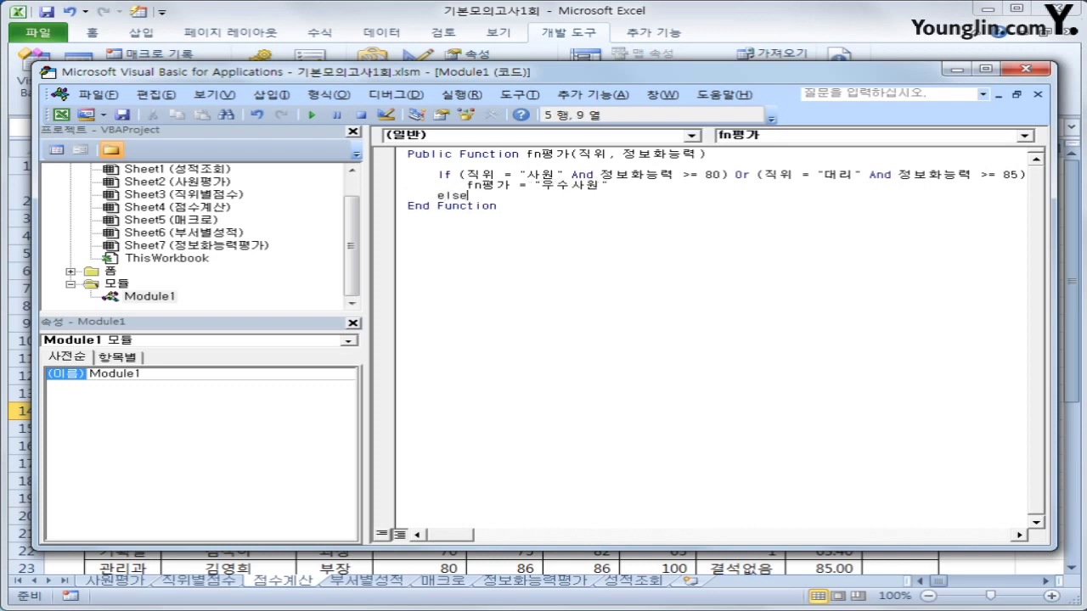
pyautogui.press('Return')
pyautogui.press('Tab')
pyautogui.write('fn표가 ')
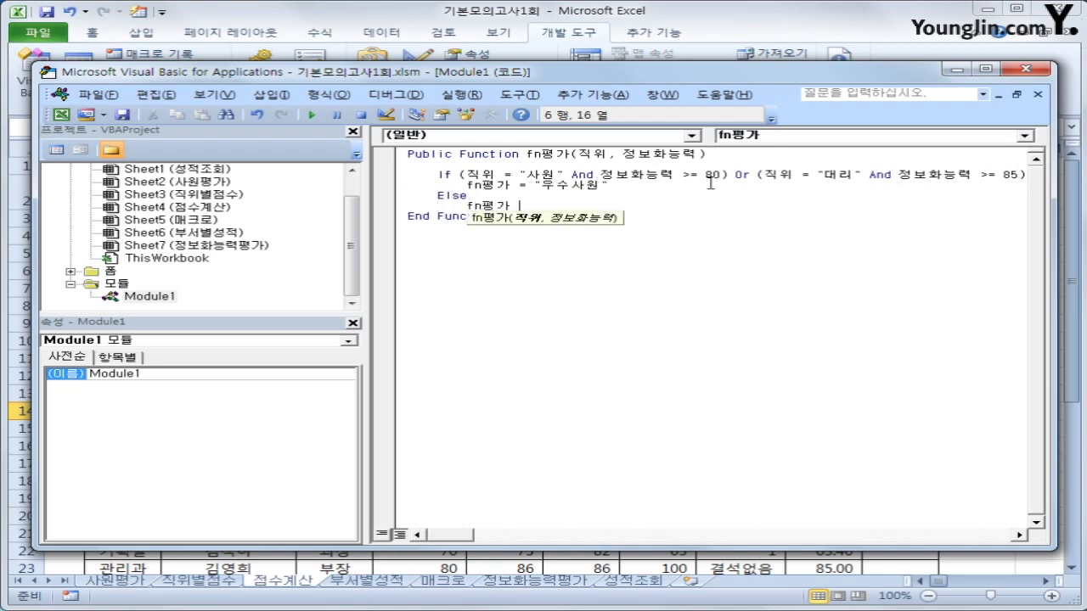
pyautogui.write('= ""')
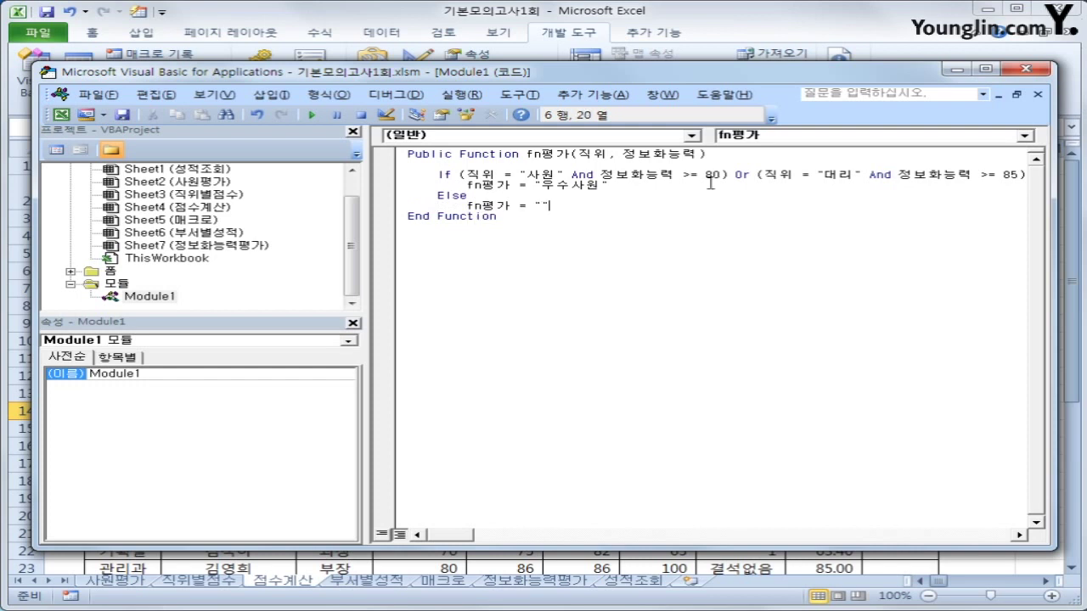
pyautogui.press('Return')
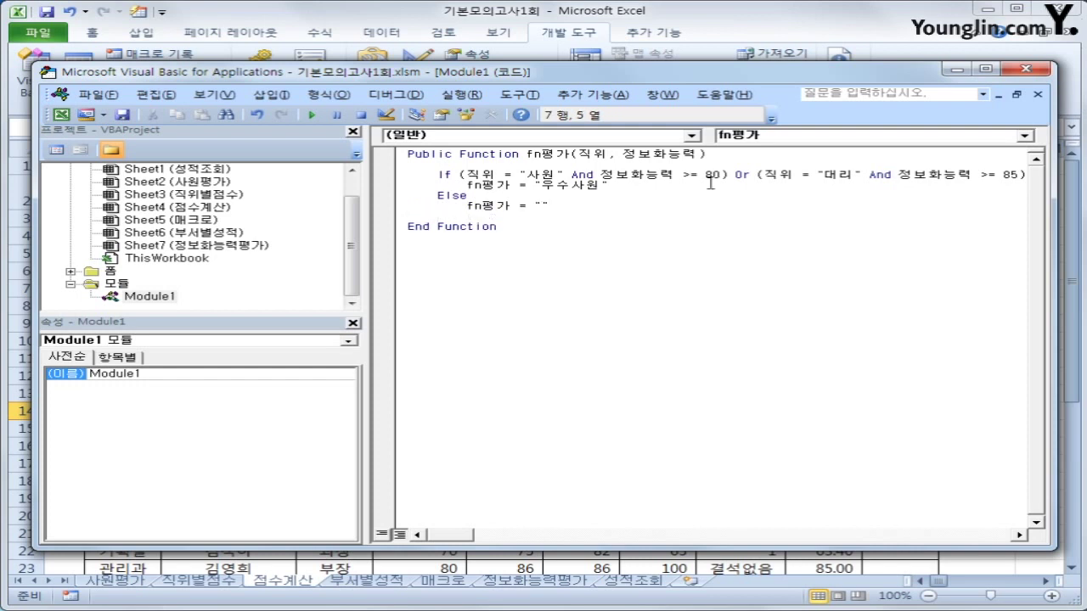
pyautogui.write('end if')
pyautogui.press('Return')
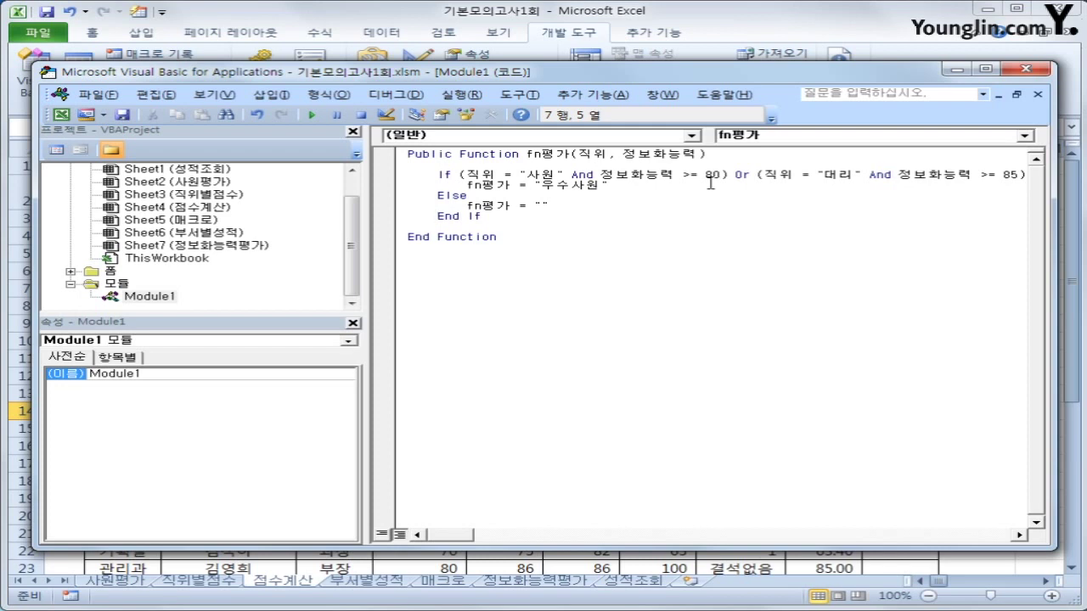
# Close the code editor and insert the user-defined function fn평가 into cell K14
pyautogui.click(1025, 69)
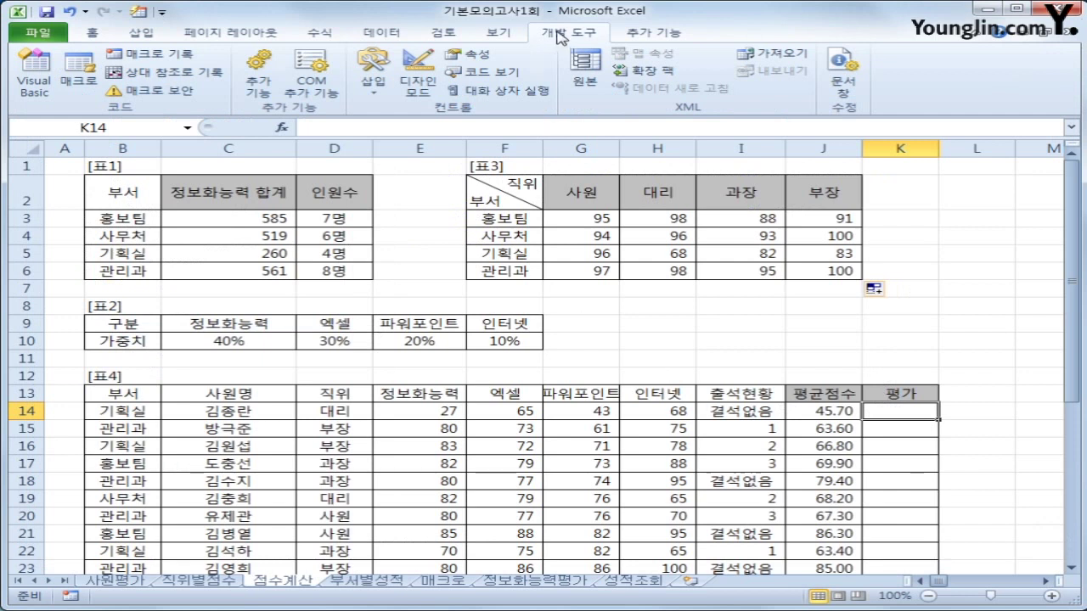
pyautogui.click(283, 127)
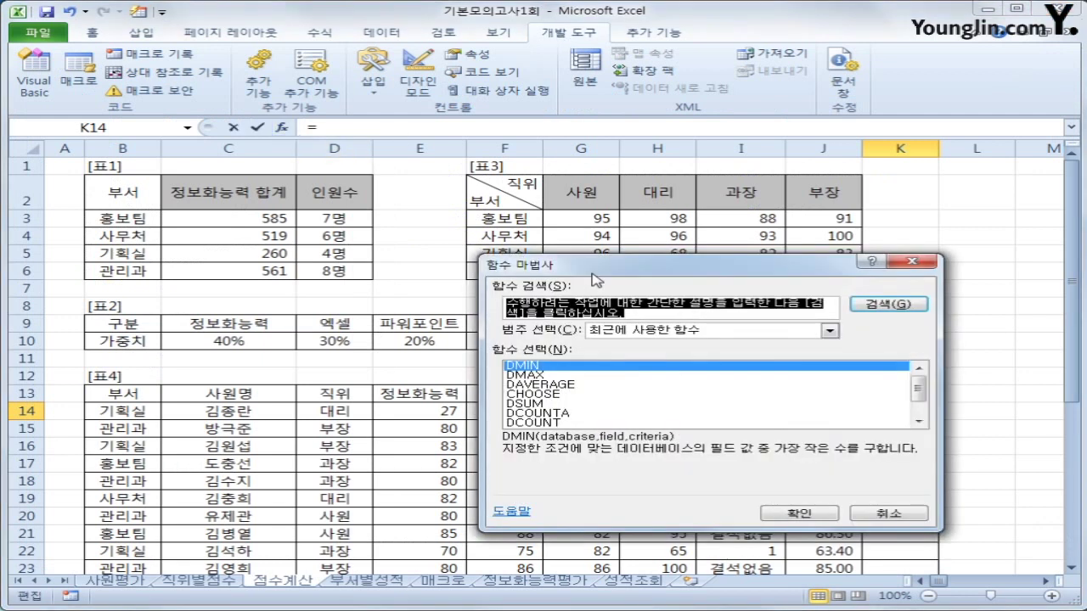
pyautogui.click(588, 278)
pyautogui.click(604, 397)
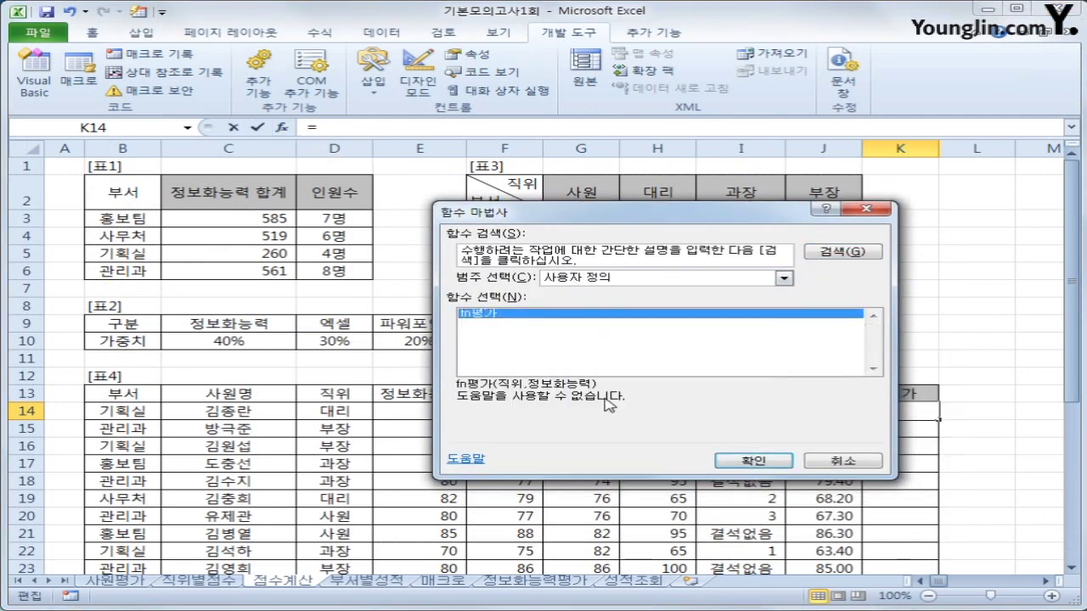
pyautogui.click(751, 460)
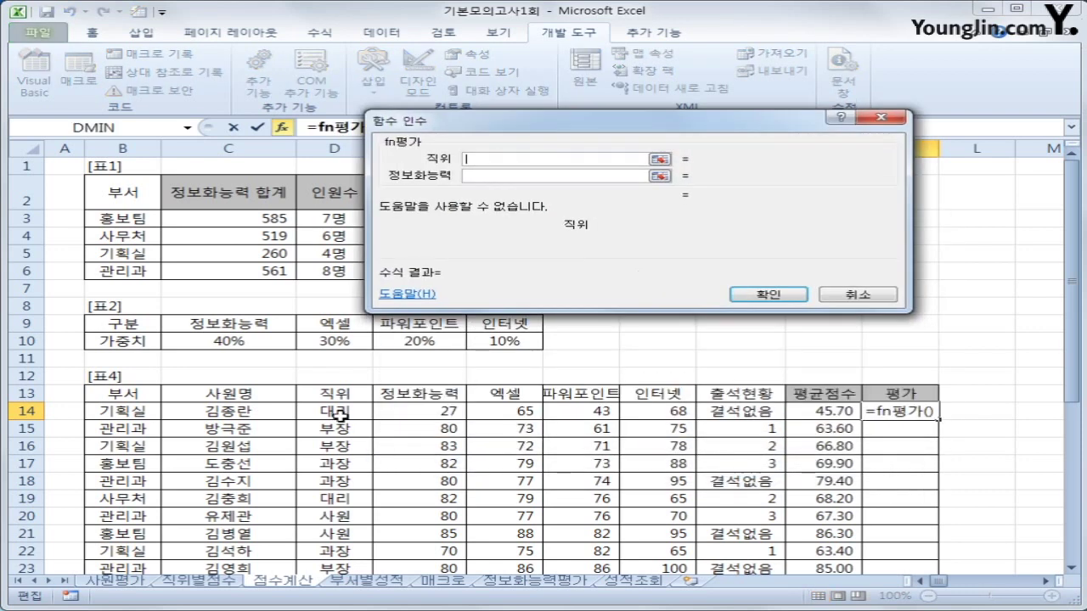
# Set the fn평가 arguments to D14 for 직위 and E14 for 정보화능력, and accept the formula
pyautogui.click(346, 411)
pyautogui.press('Tab')
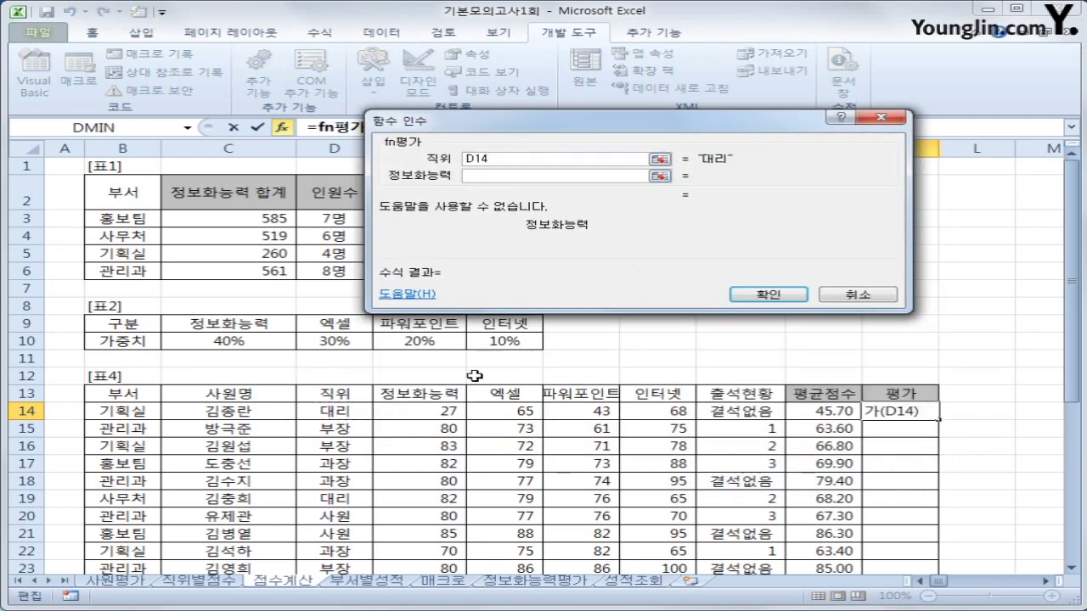
pyautogui.click(442, 413)
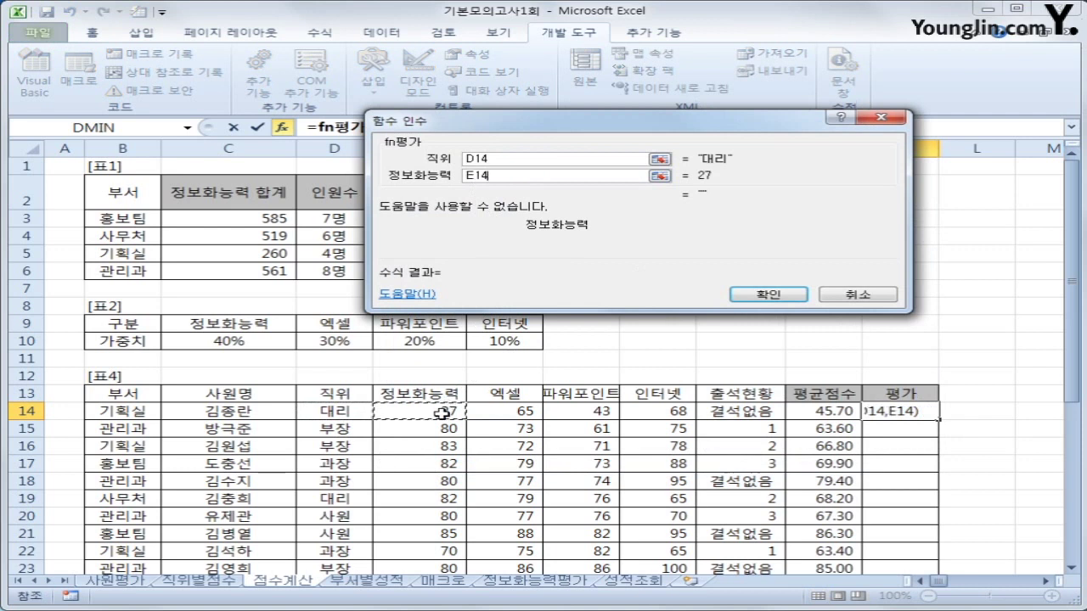
pyautogui.click(768, 295)
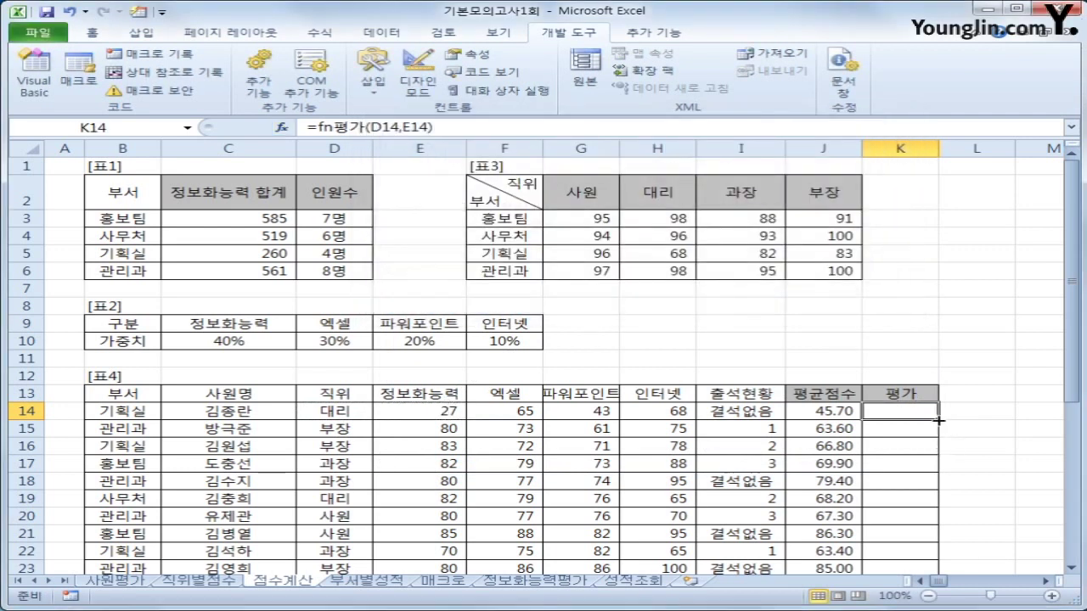
# Fill the fn평가 formula from K14 down the 평가 column of 표4 and review the filled rows
pyautogui.doubleClick(939, 420)
pyautogui.scroll(-4, 949, 441)
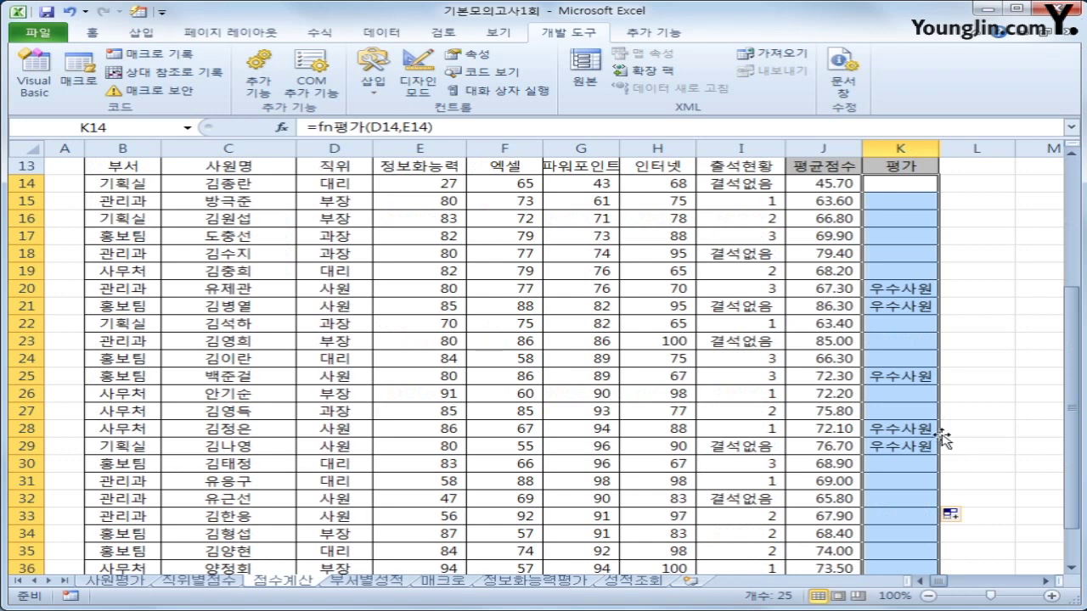
pyautogui.scroll(-3, 910, 414)
pyautogui.scroll(6, 909, 413)
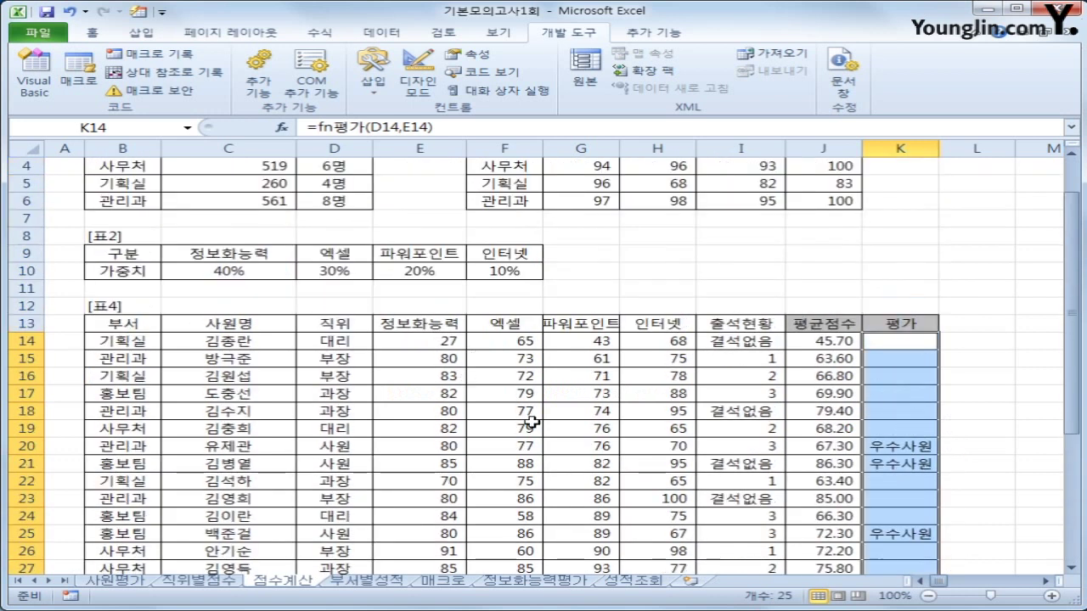
pyautogui.scroll(1, 531, 416)
# Switch to the 매크로 sheet and select the empty cell K4 beside the table
pyautogui.click(68, 166)
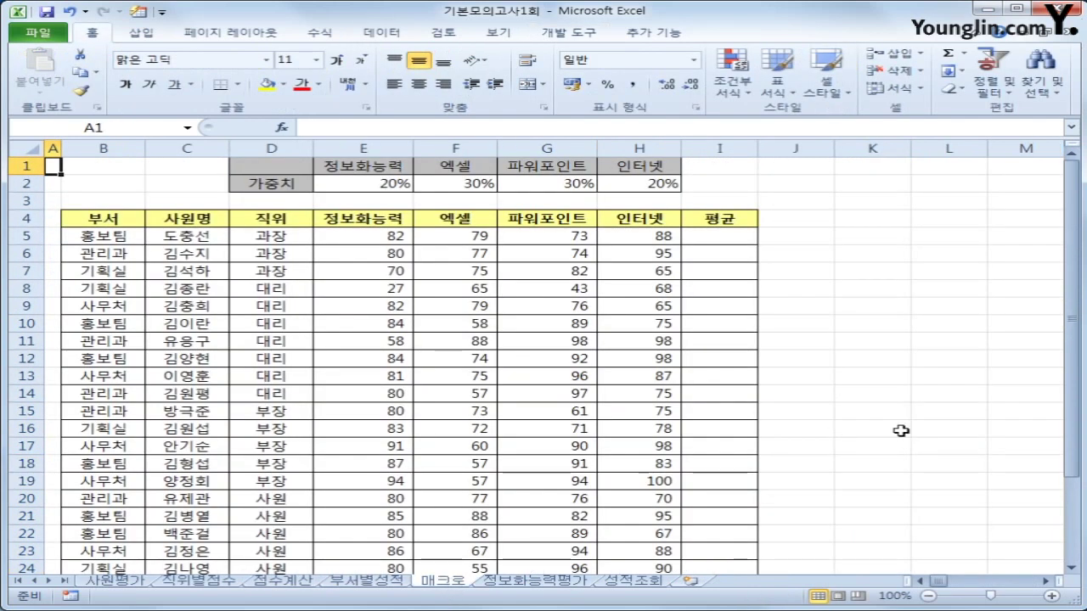
pyautogui.click(900, 429)
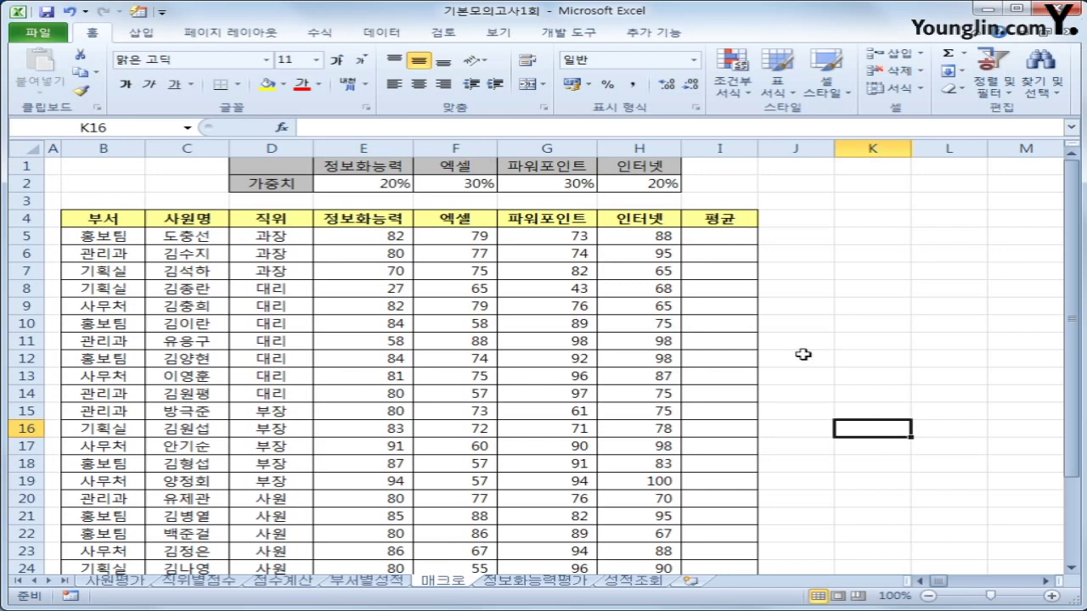
pyautogui.click(847, 217)
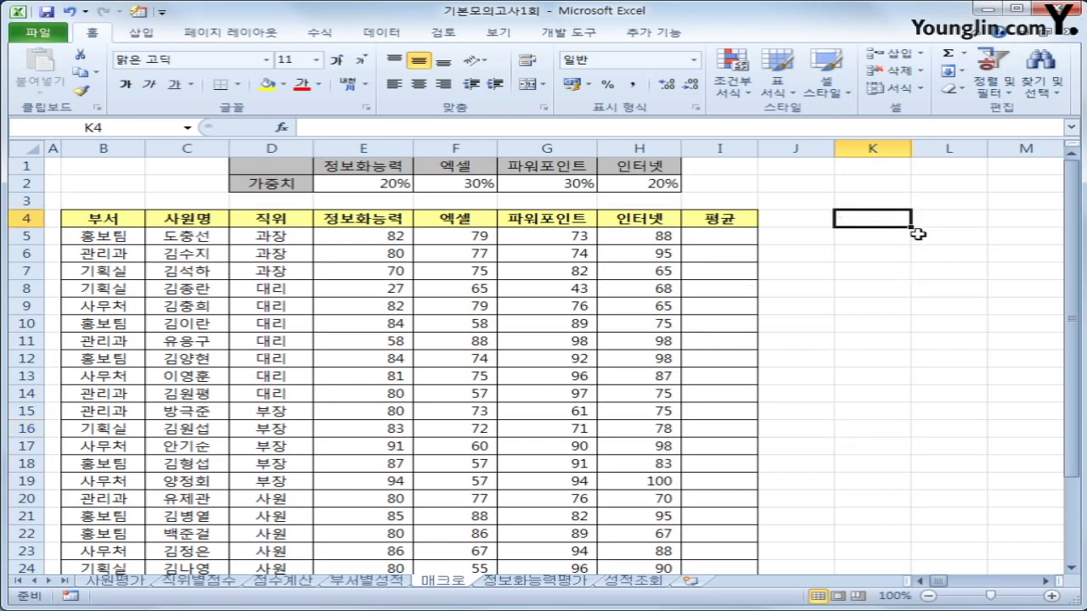
# Start recording a new macro named 평균, stored in the current workbook
pyautogui.click(70, 599)
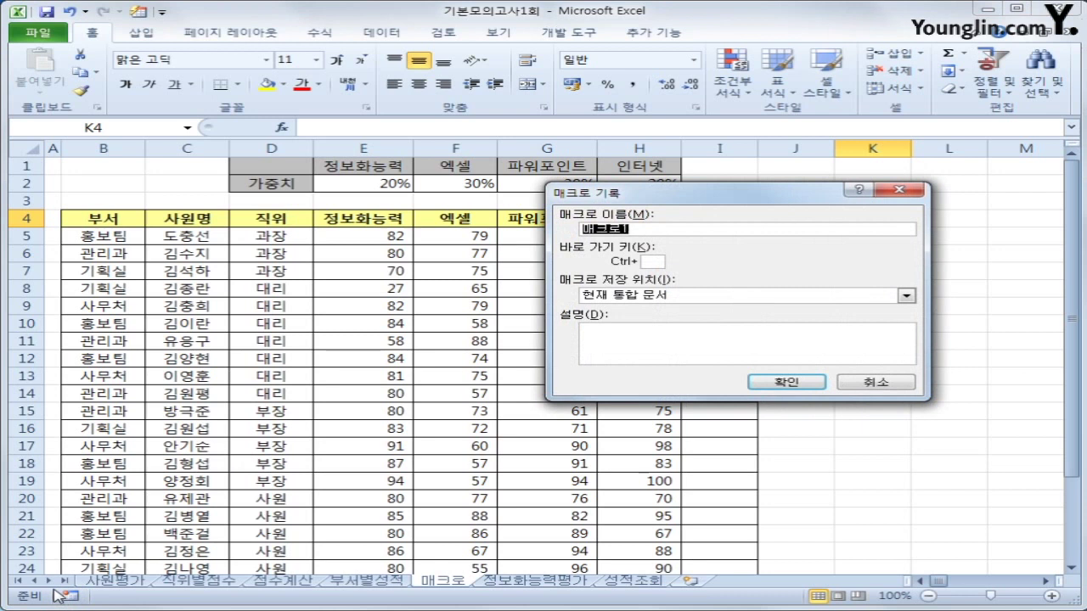
pyautogui.write('평균')
pyautogui.click(769, 382)
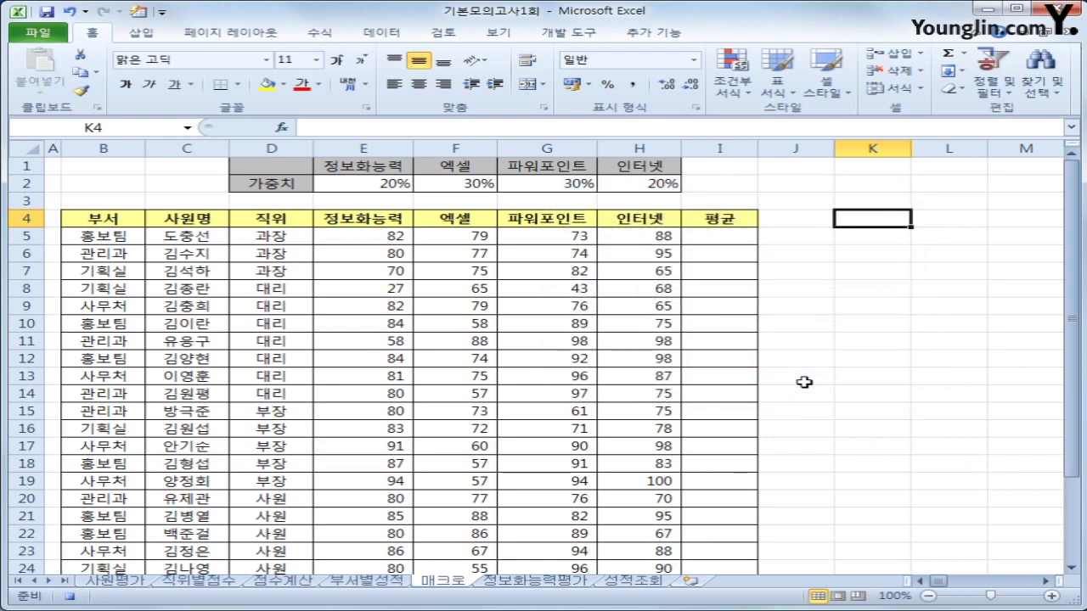
# Begin a SUMPRODUCT formula in cell I5, the first row of the 평균 column
pyautogui.click(724, 240)
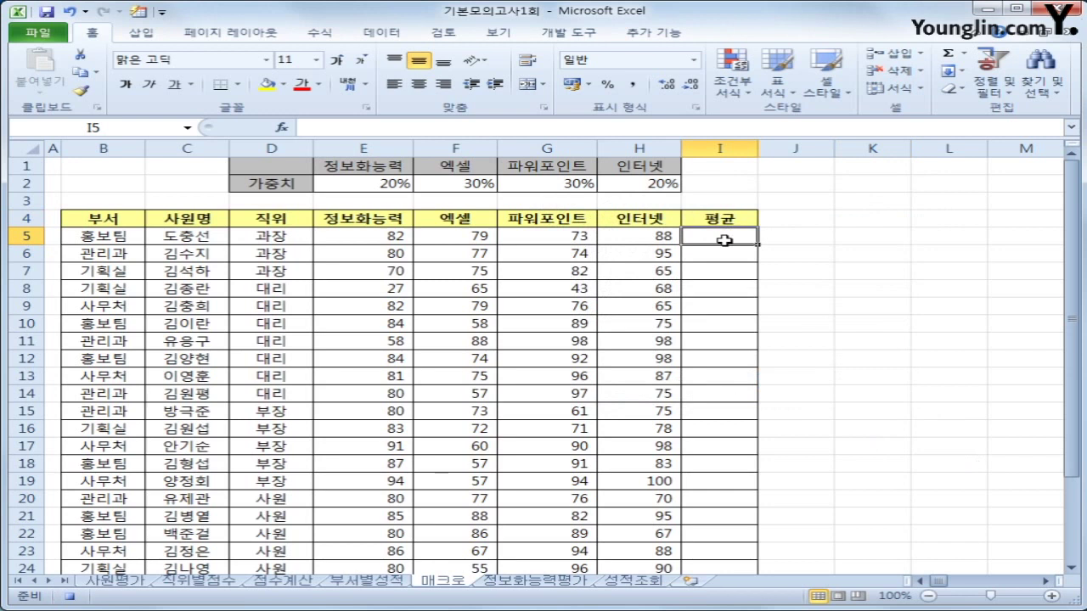
pyautogui.write('=')
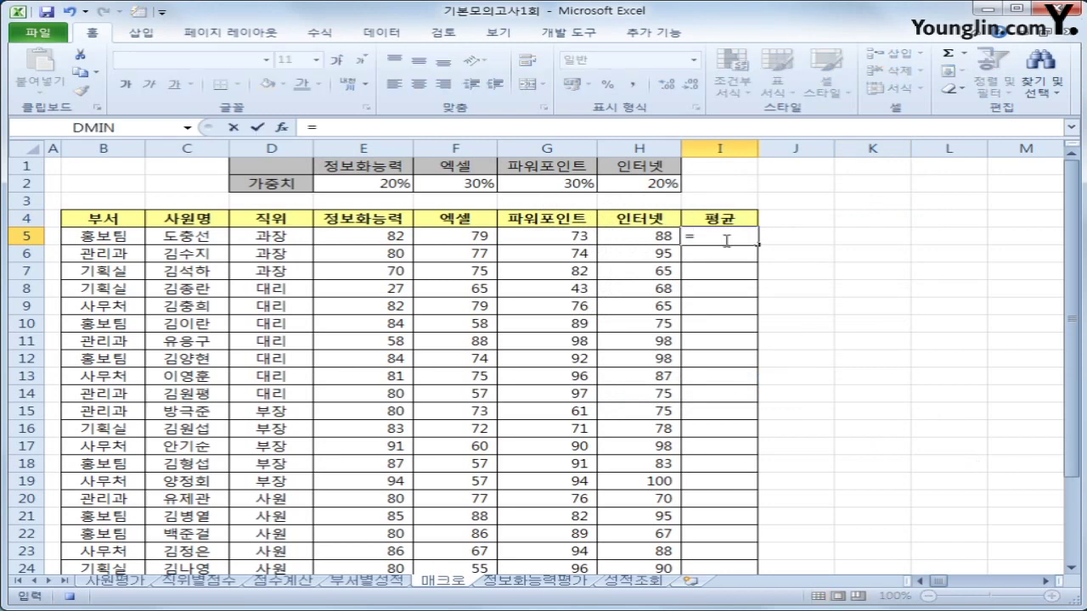
pyautogui.write('ㄴ')
pyautogui.press('BackSpace')
pyautogui.write('sum')
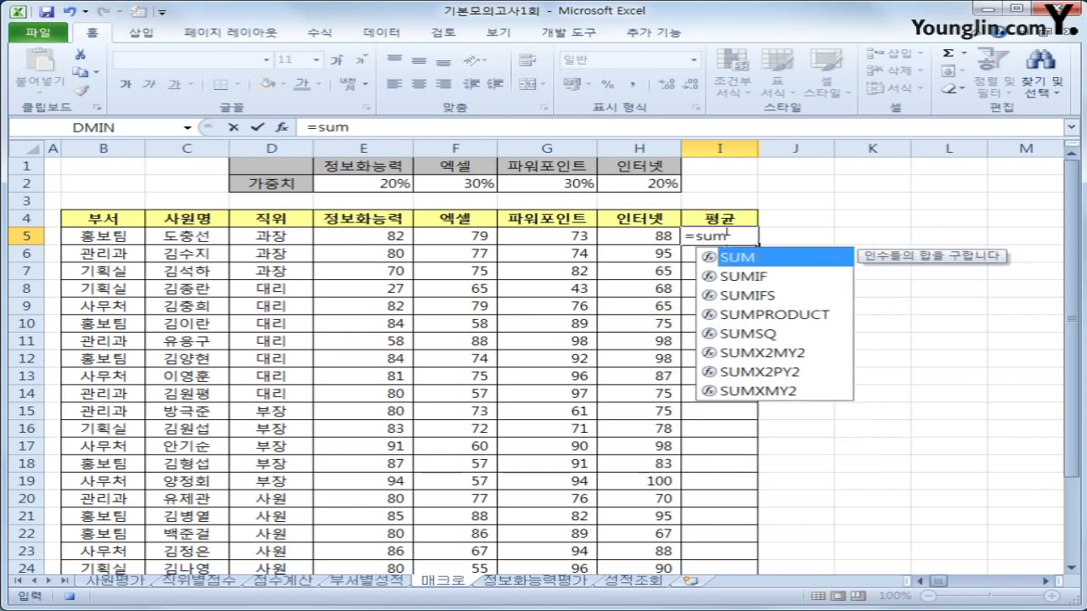
pyautogui.press('Down')
pyautogui.press('Down')
pyautogui.press('Down')
pyautogui.press('Tab')
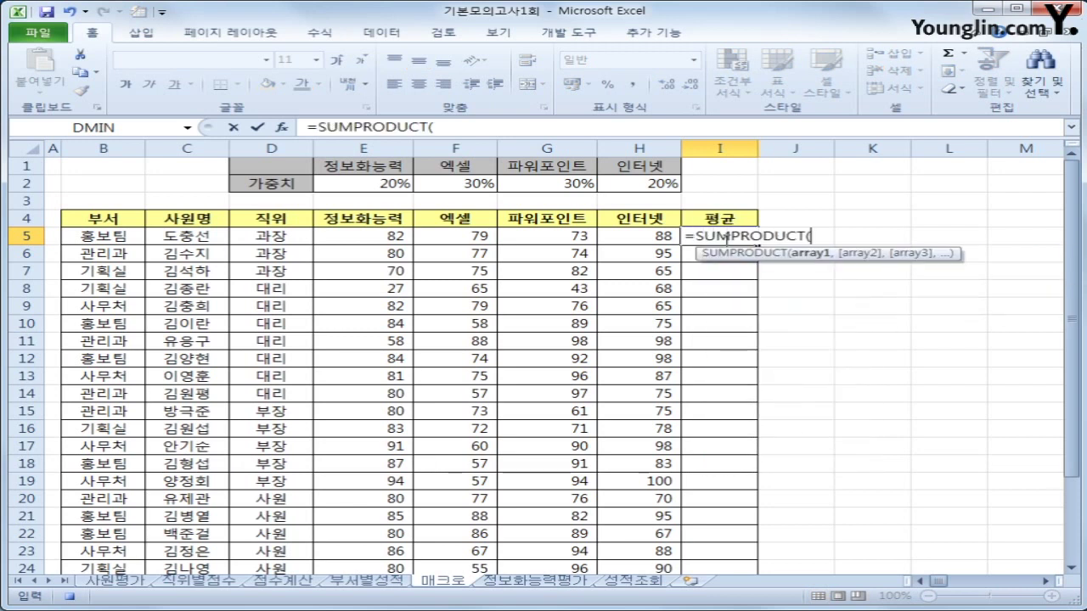
# Complete the SUMPRODUCT formula with the scores E5:H5 and the absolute weight range $E$2:$H$2
pyautogui.moveTo(383, 238); pyautogui.dragTo(639, 237)
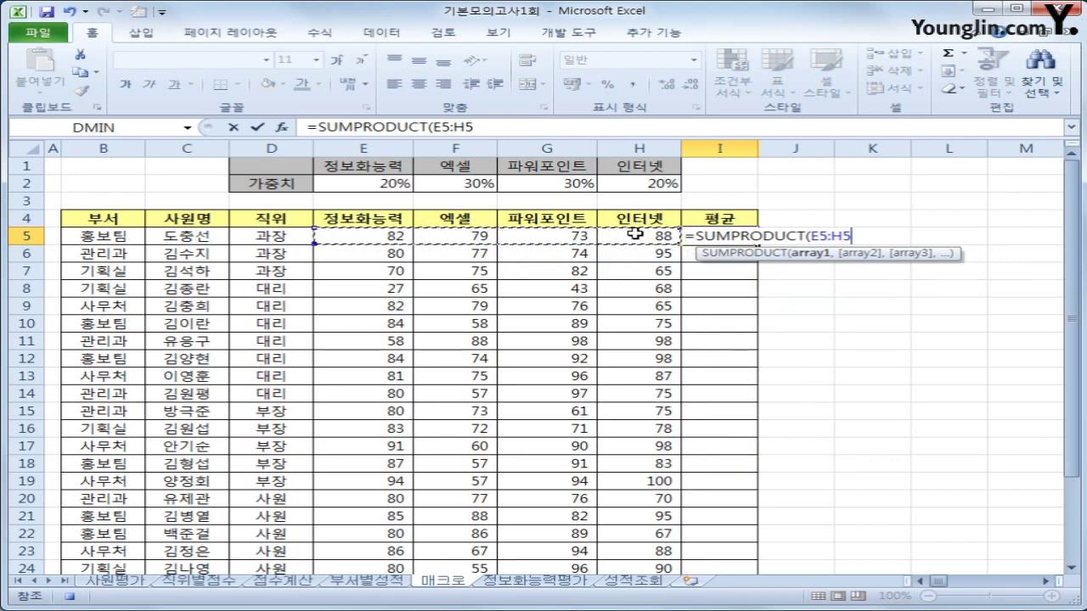
pyautogui.write(',')
pyautogui.moveTo(383, 181); pyautogui.dragTo(635, 182)
pyautogui.press('F4')
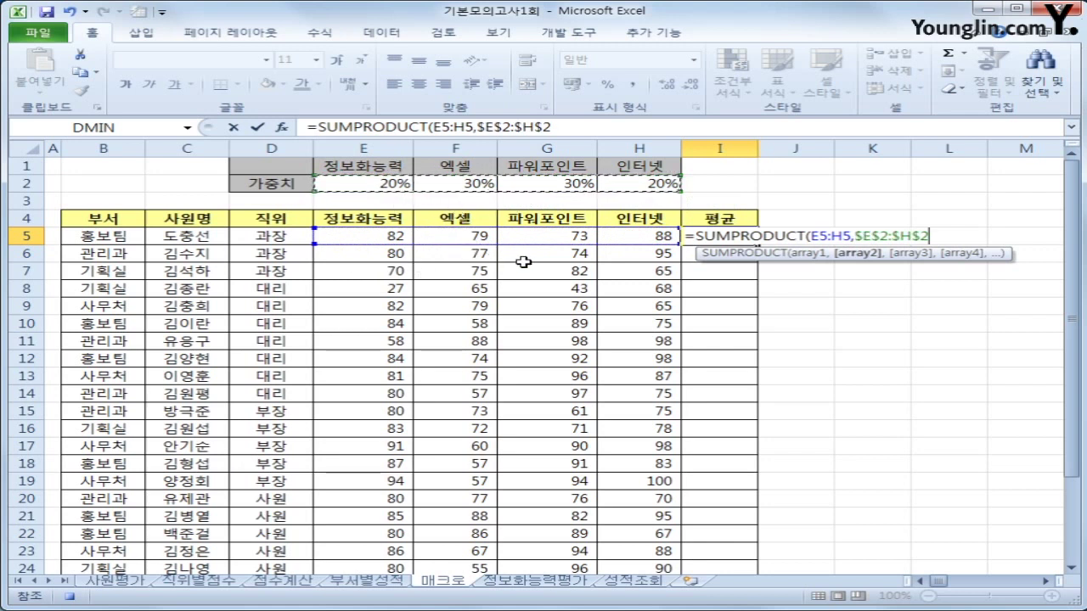
pyautogui.write(')')
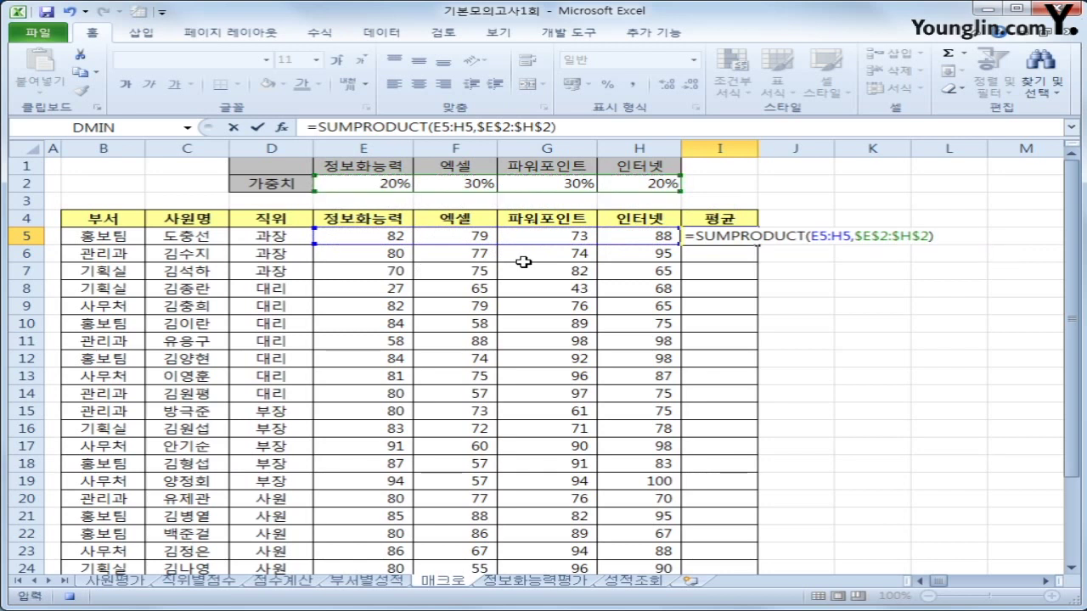
pyautogui.press('Return')
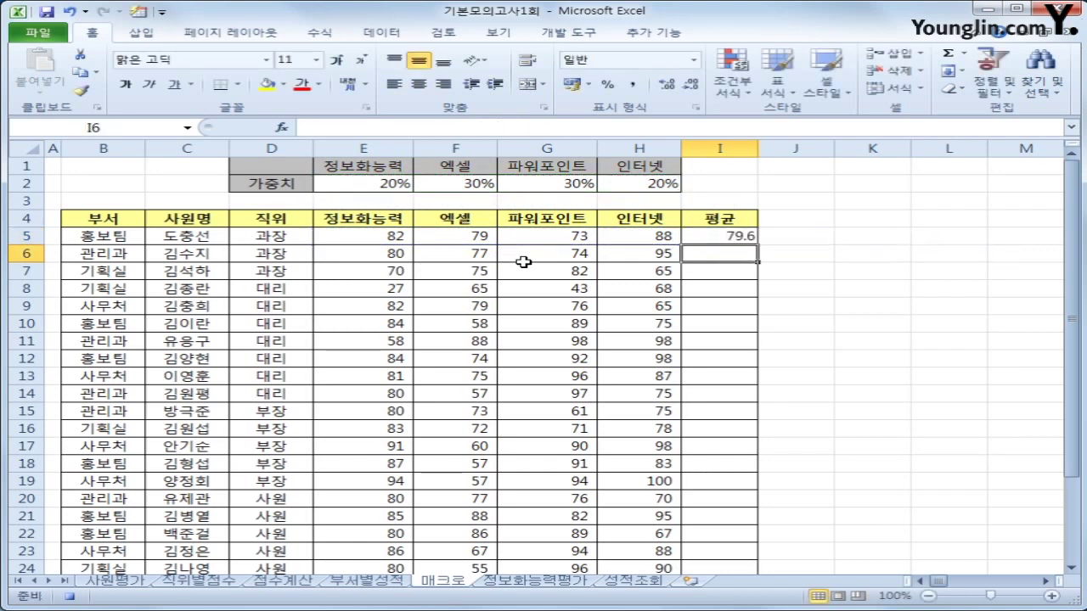
# Fill the I5 formula down the 평균 column to I26 and end the macro recording
pyautogui.click(752, 237)
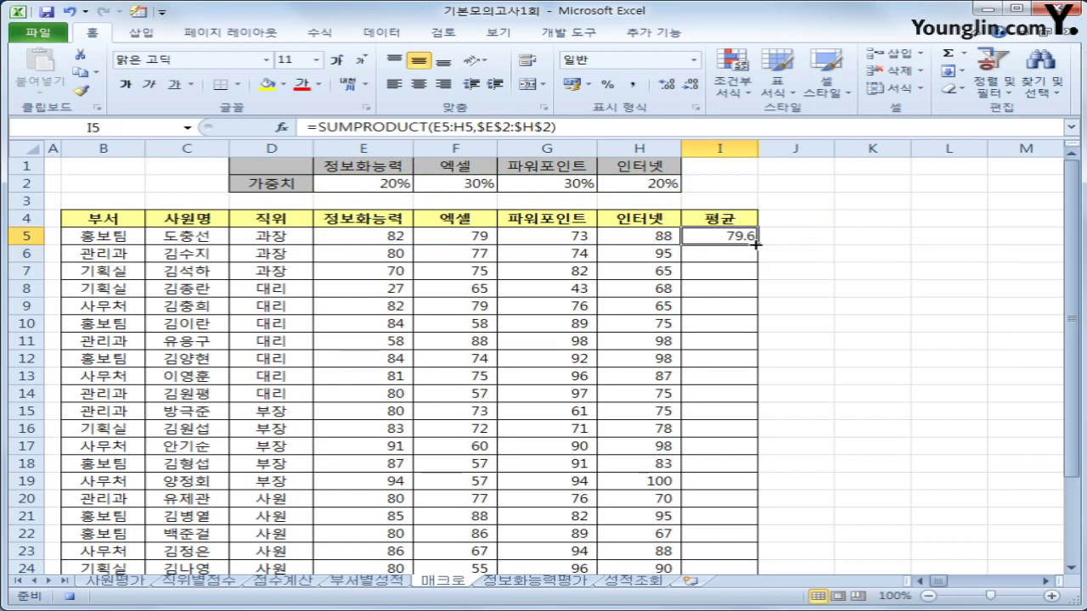
pyautogui.doubleClick(756, 243)
pyautogui.scroll(-3, 787, 391)
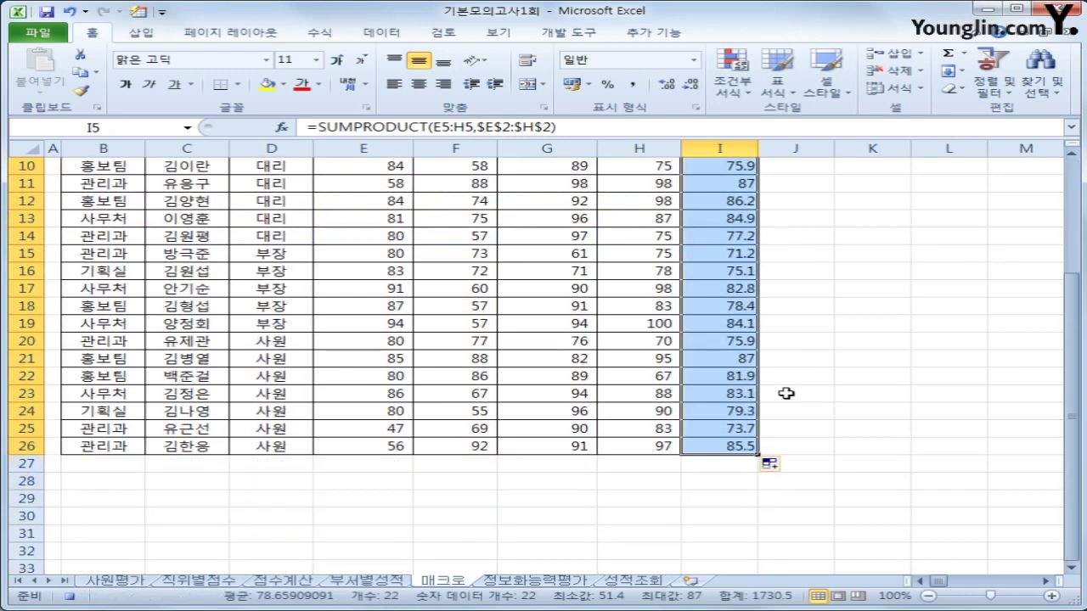
pyautogui.click(727, 445)
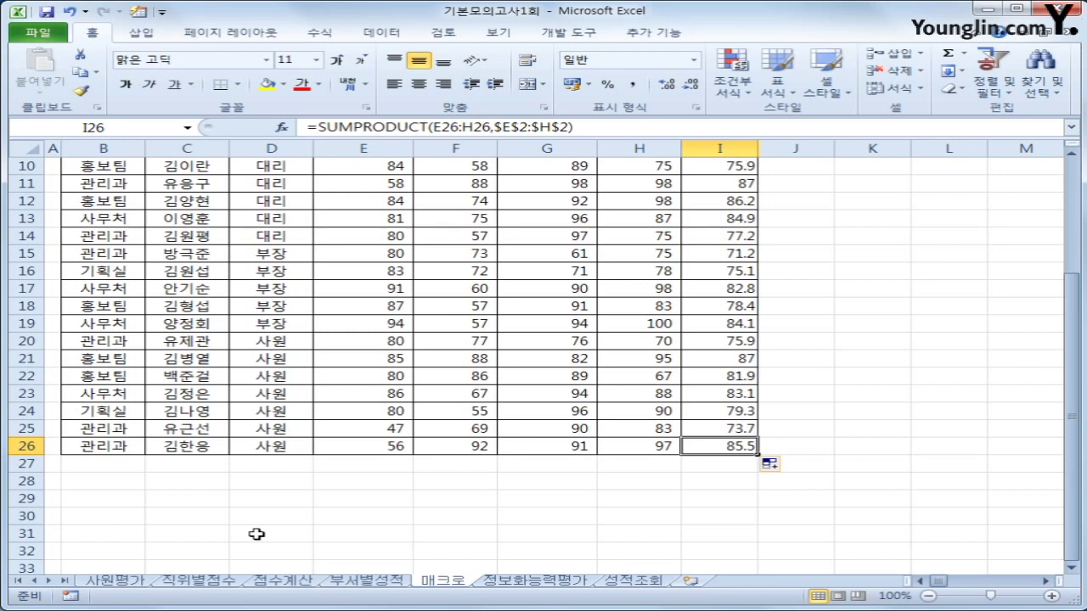
# Draw a rectangle shape over cells K4:L5, about 3.81 cm wide and 1.16 cm high, with the text 평균
pyautogui.scroll(2, 256, 534)
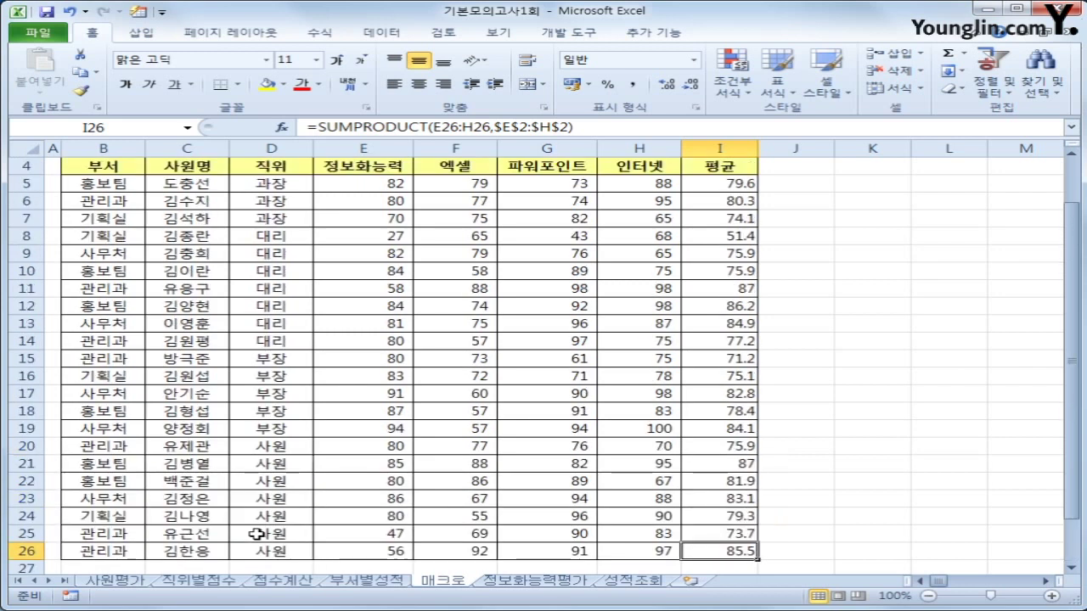
pyautogui.click(136, 34)
pyautogui.click(242, 53)
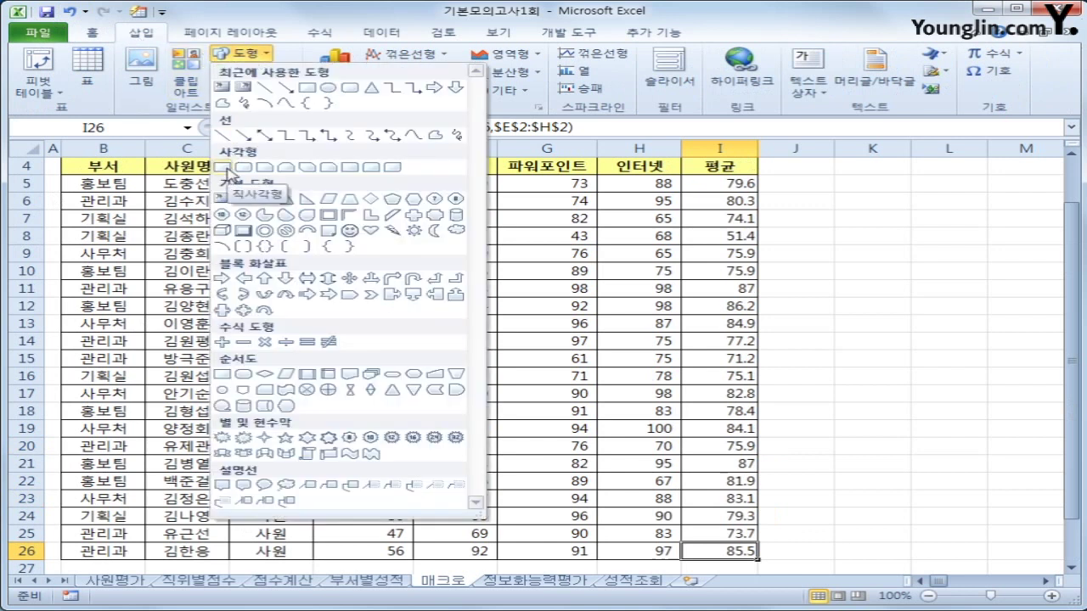
pyautogui.click(226, 167)
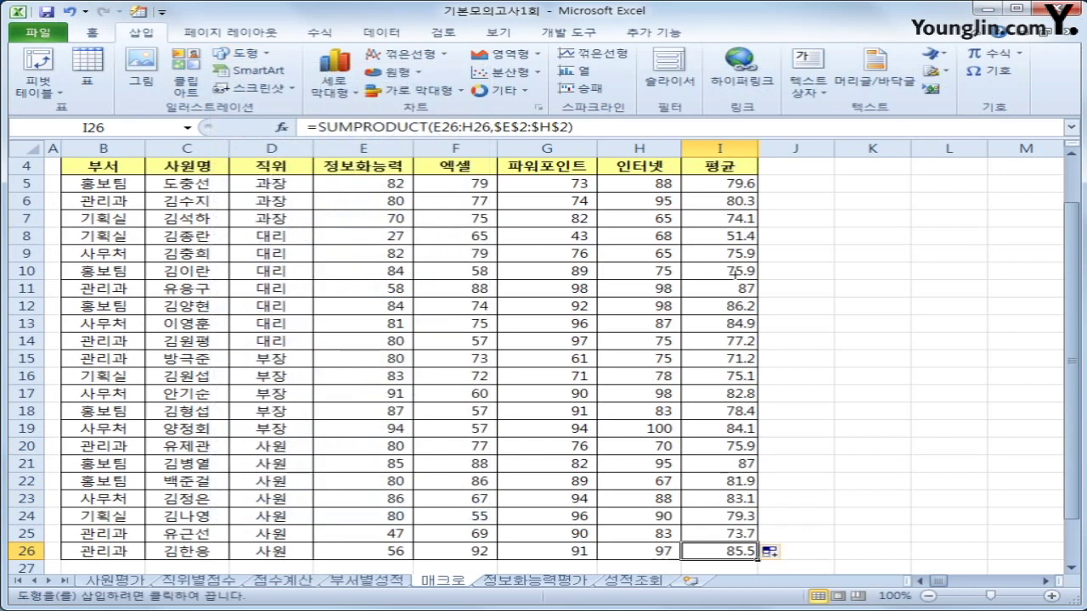
pyautogui.scroll(1, 832, 230)
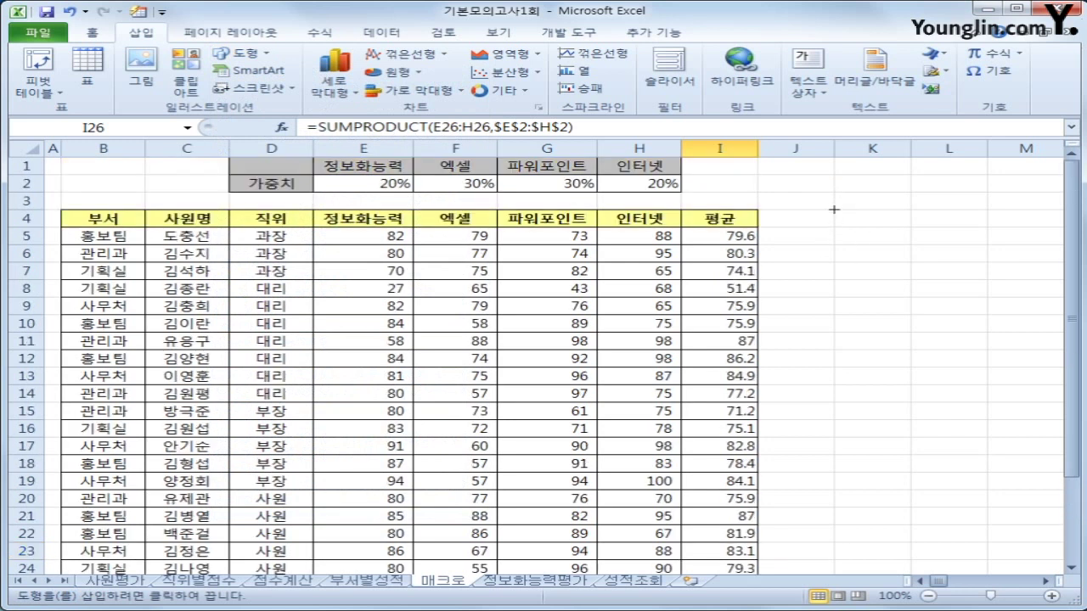
pyautogui.moveTo(832, 209); pyautogui.dragTo(964, 236)
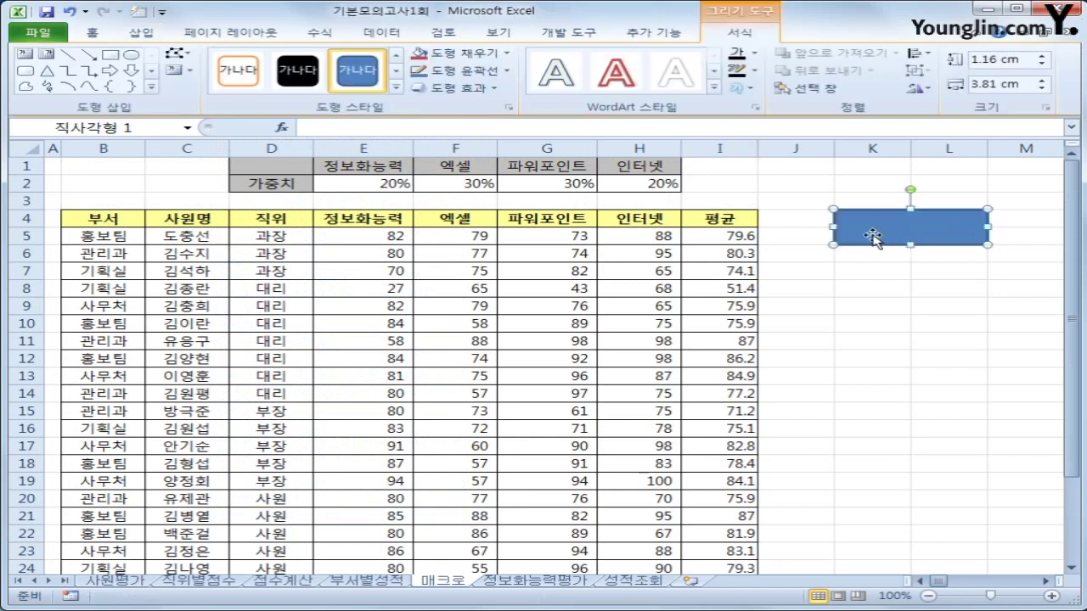
pyautogui.write('vu')
pyautogui.write('평균')
# Set the rectangle's text to the 굴림 font at size 15
pyautogui.click(874, 237)
pyautogui.hotkey('shift', 'F10')
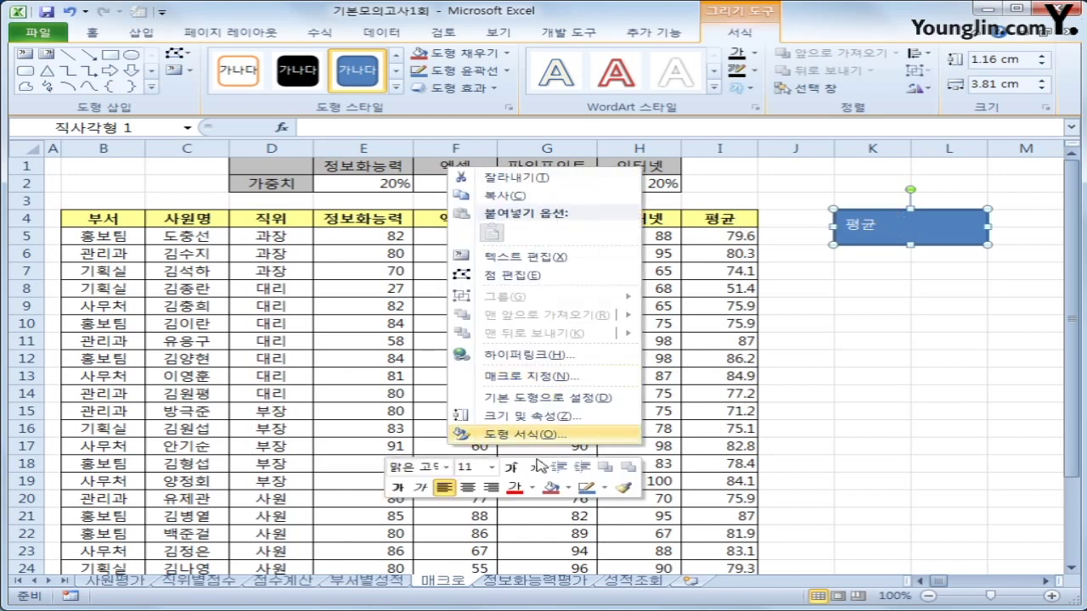
pyautogui.click(446, 467)
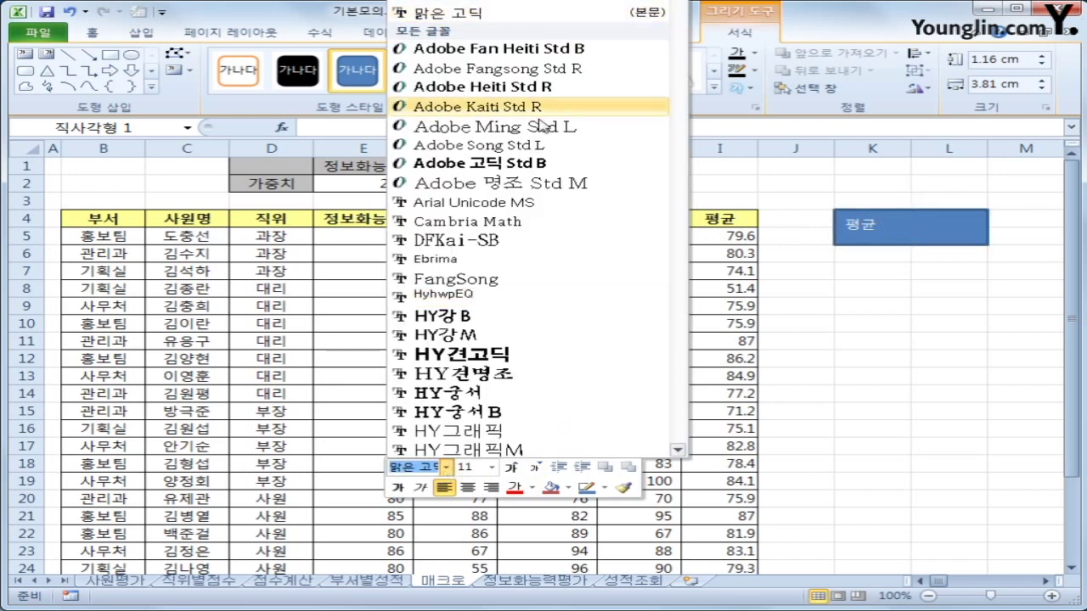
pyautogui.scroll(-15, 568, 213)
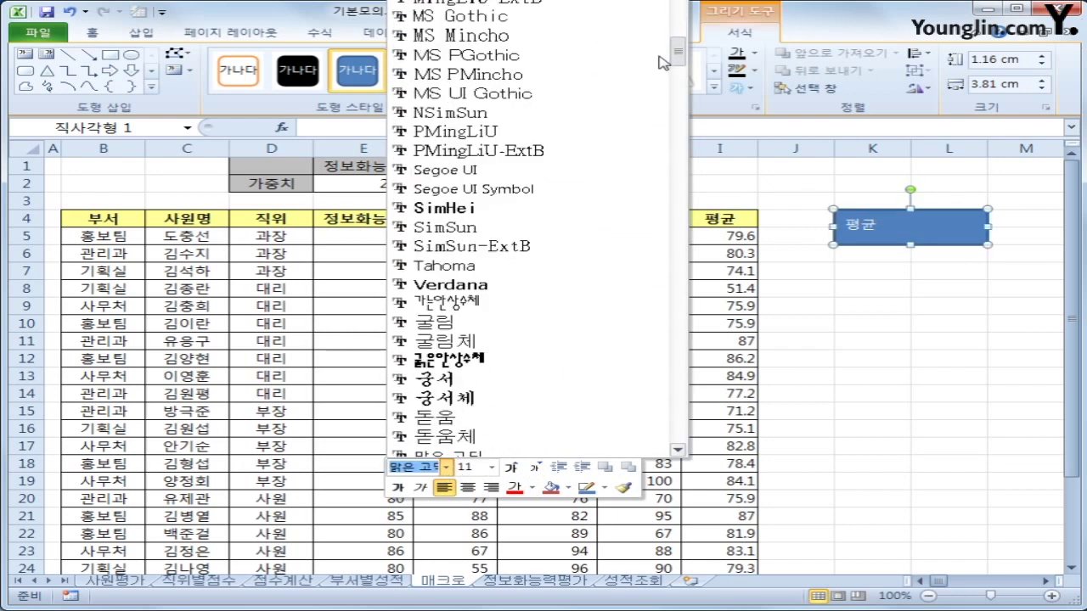
pyautogui.click(500, 300)
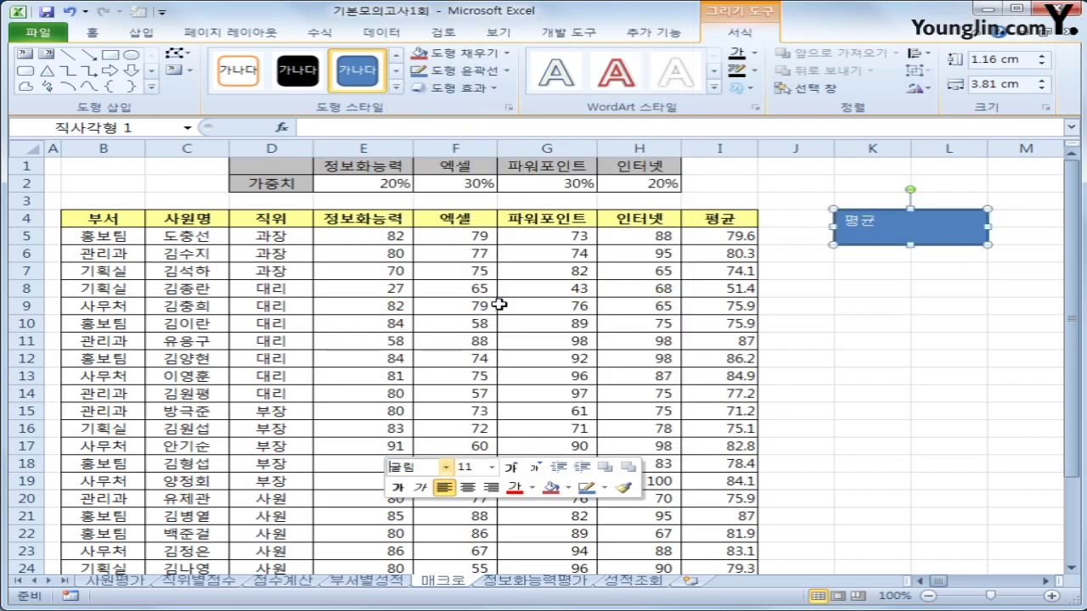
pyautogui.click(465, 467)
pyautogui.write('15')
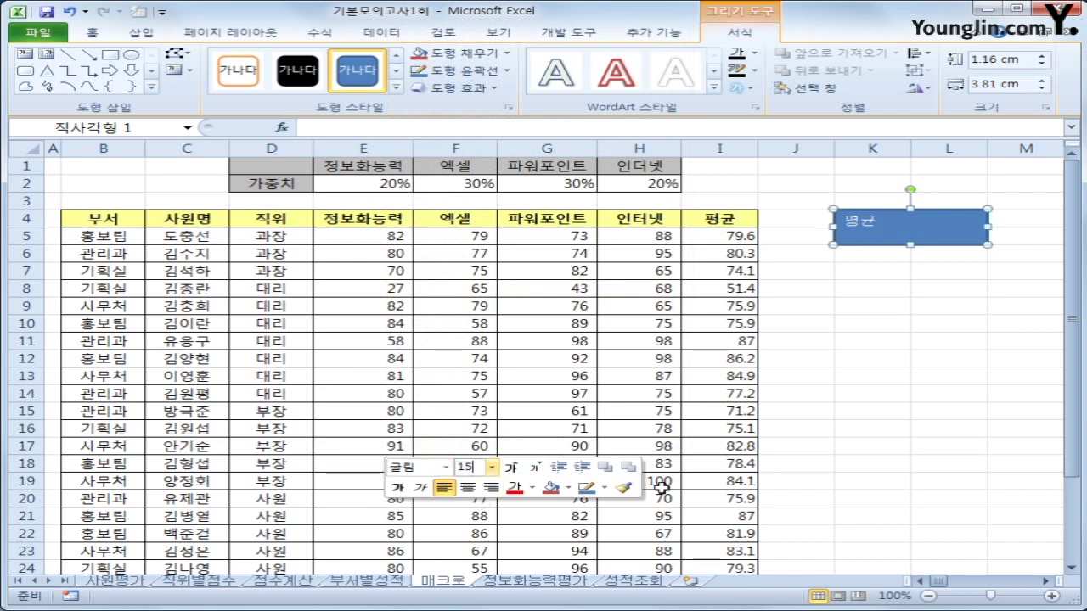
pyautogui.press('Return')
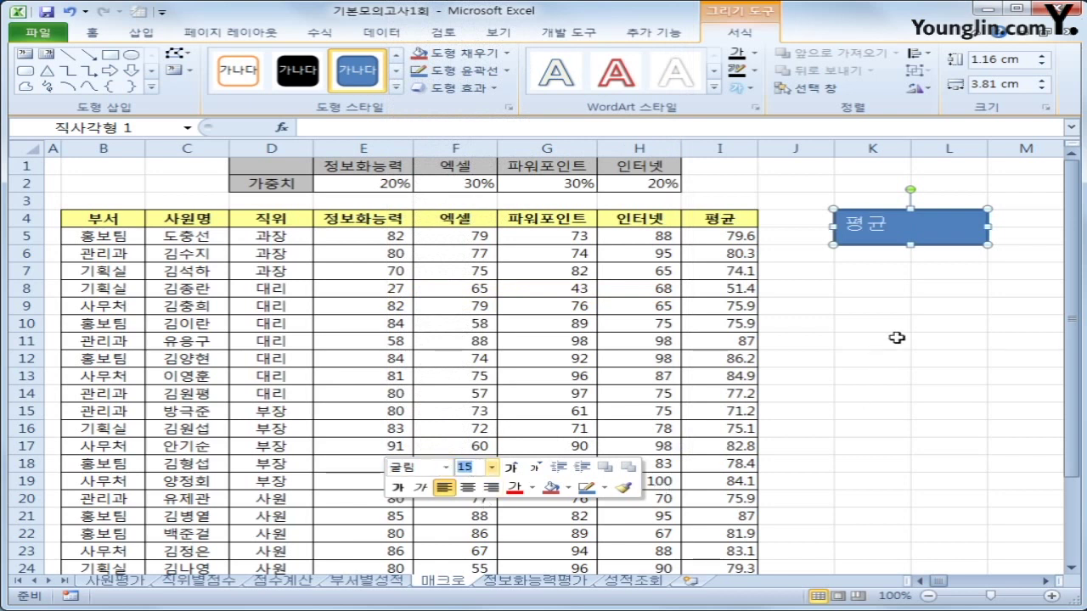
# Center the rectangle's text both vertically and horizontally
pyautogui.click(92, 33)
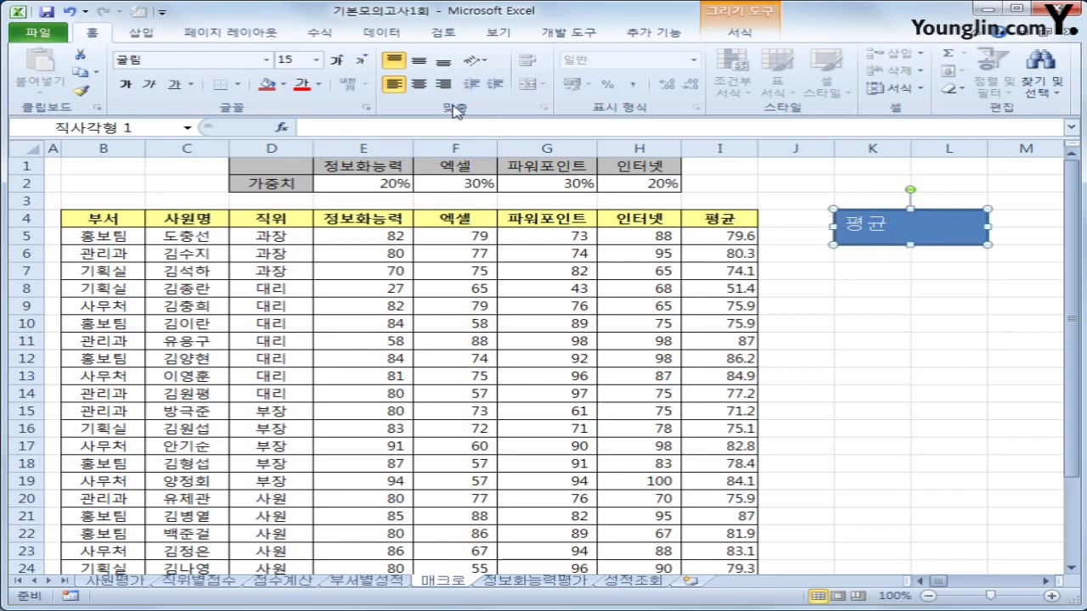
pyautogui.click(418, 61)
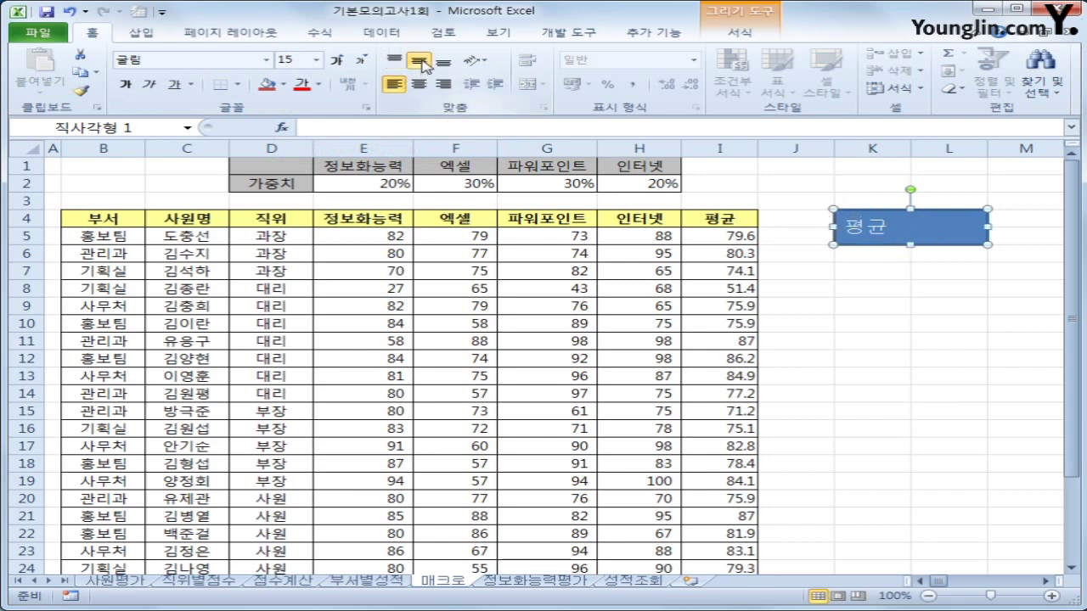
pyautogui.click(419, 84)
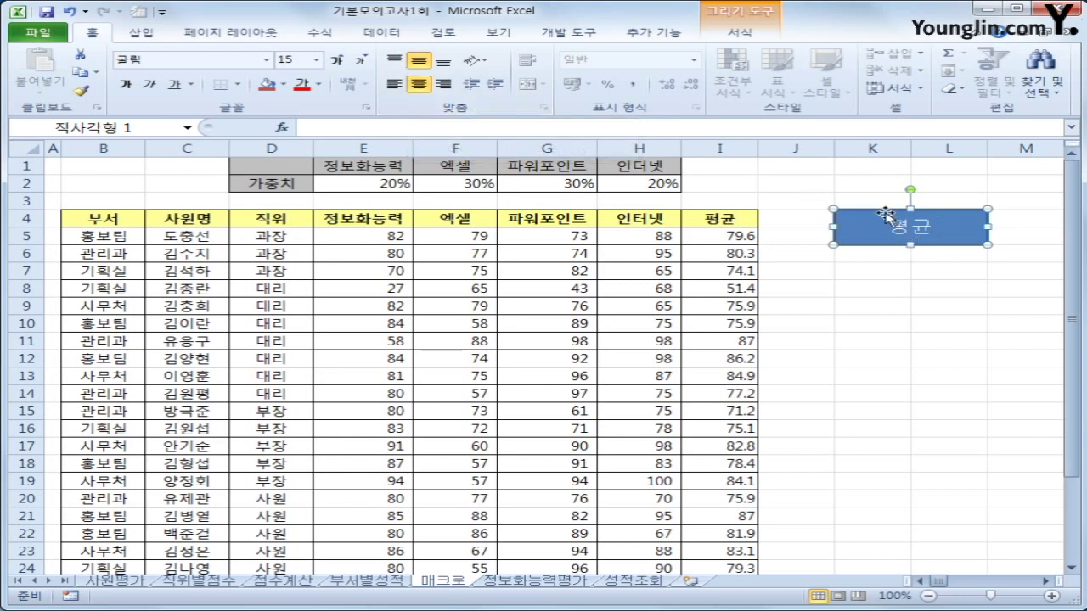
# Assign the 평균 macro to the rectangle and deselect the shape
pyautogui.hotkey('shift', 'F10')
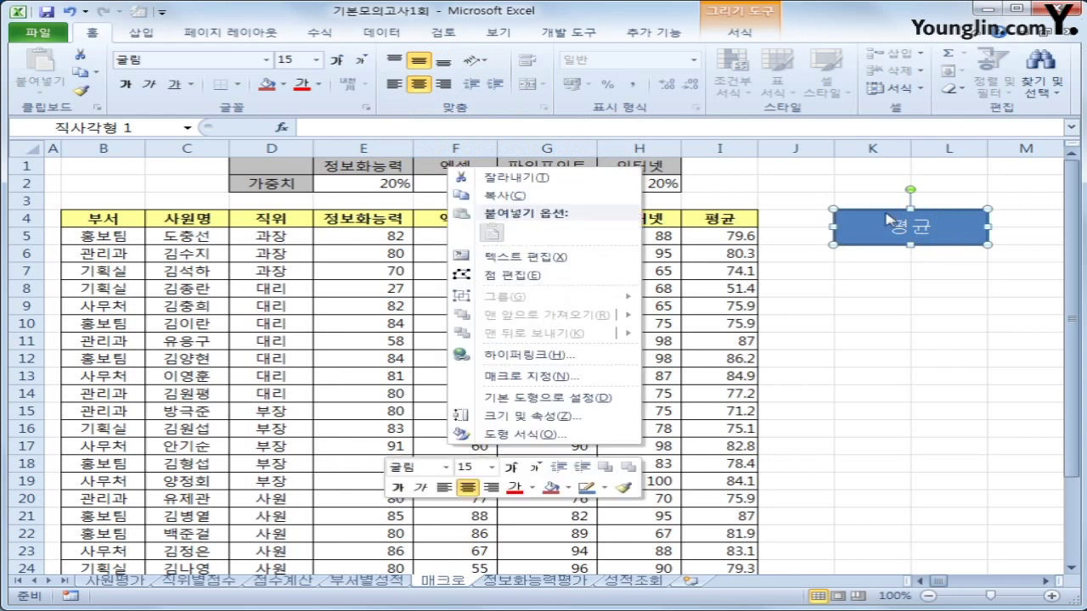
pyautogui.click(586, 376)
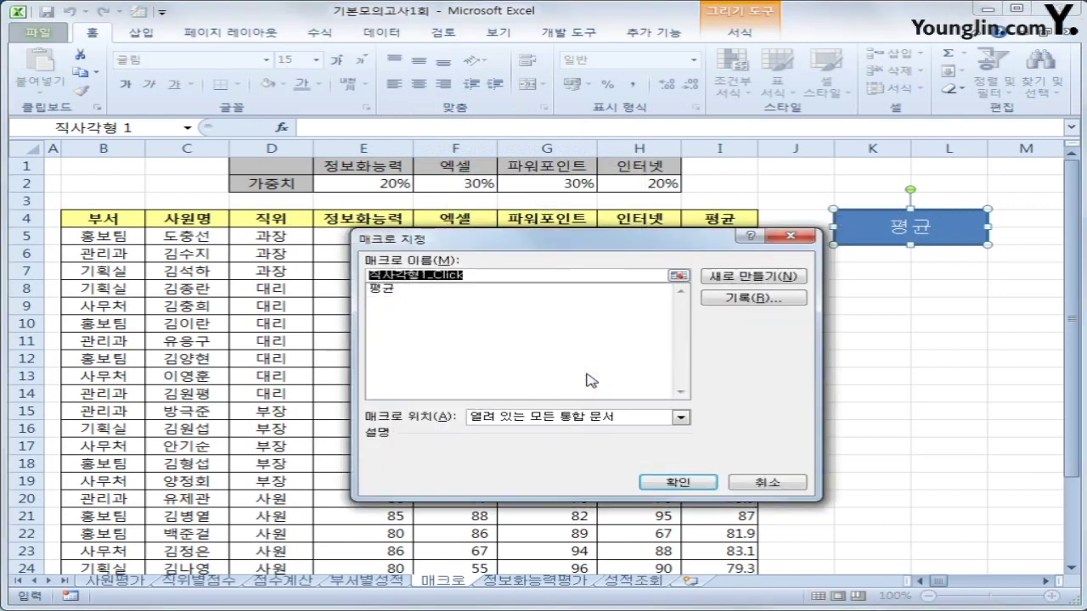
pyautogui.click(397, 290)
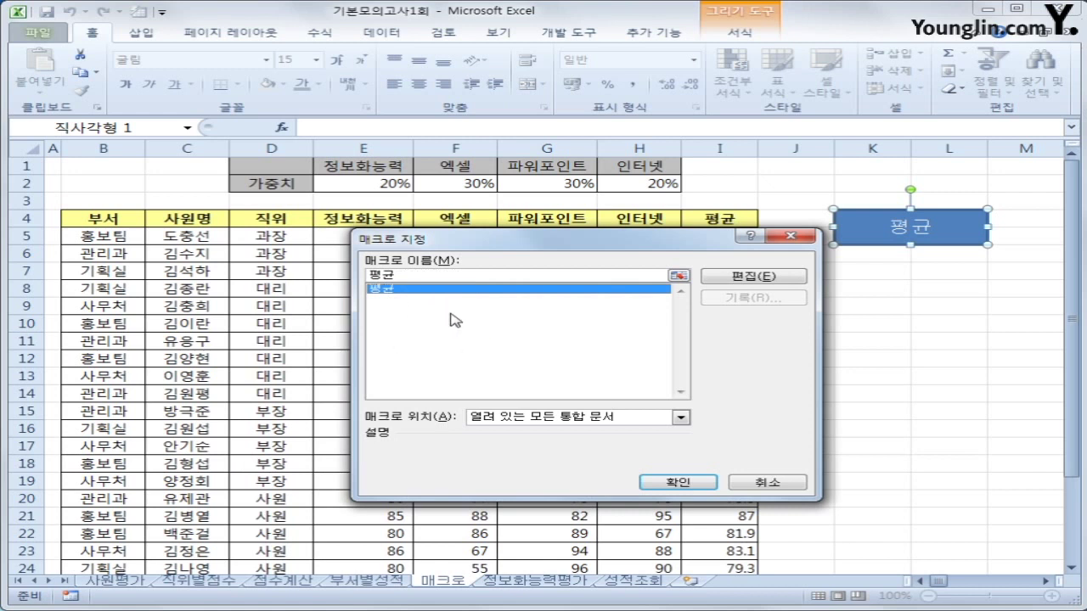
pyautogui.click(673, 481)
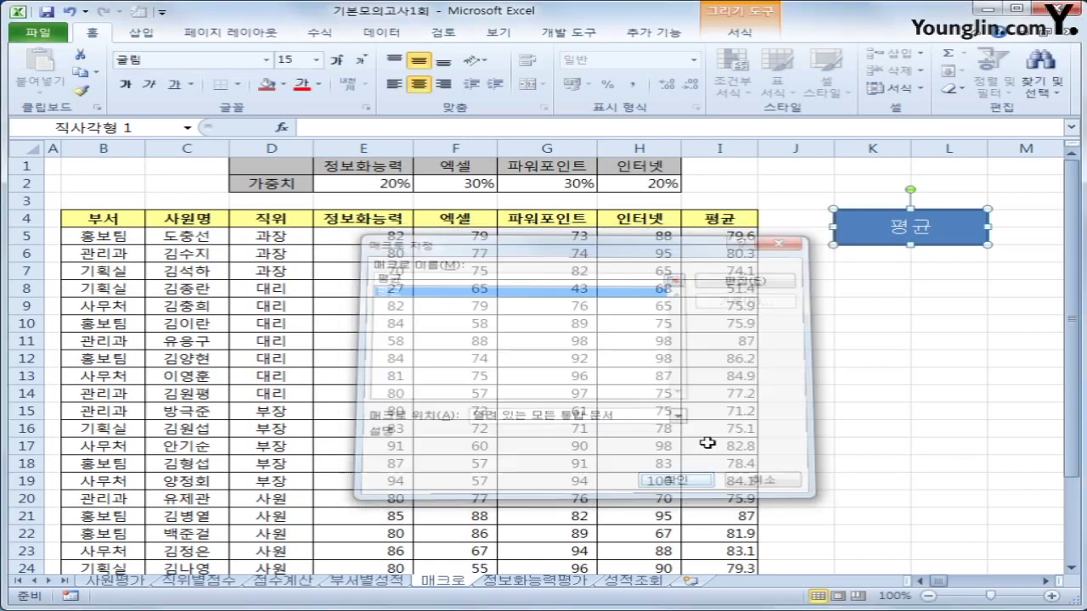
pyautogui.click(1025, 374)
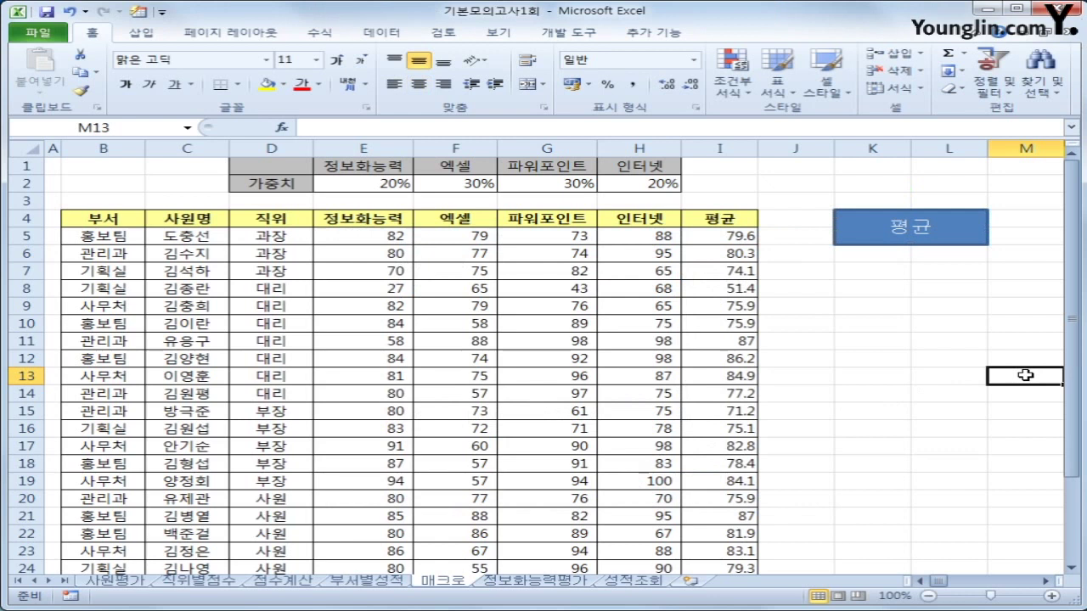
# Clear the values under the 평균 header and test the macro by running it from the rectangle
pyautogui.click(864, 295)
pyautogui.moveTo(735, 238); pyautogui.dragTo(714, 552)
pyautogui.press('Delete')
pyautogui.scroll(1, 824, 407)
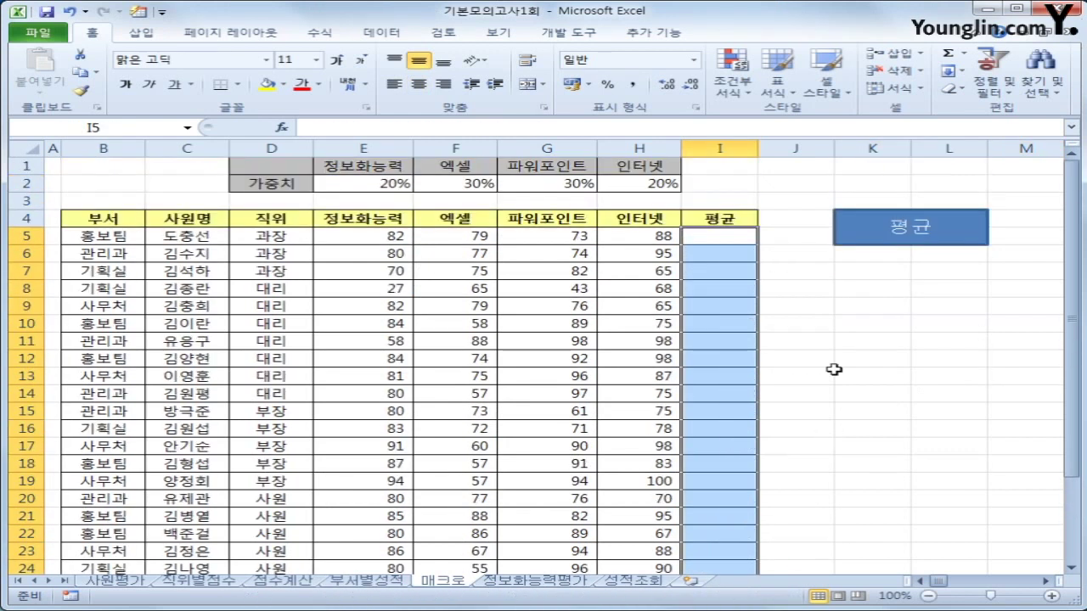
pyautogui.click(871, 238)
pyautogui.scroll(3, 849, 254)
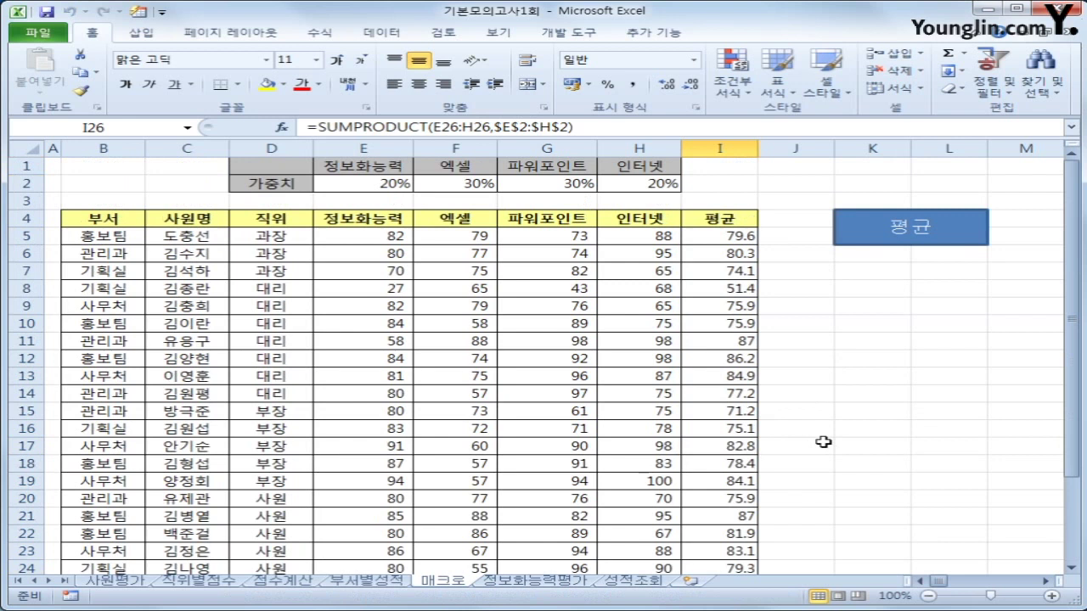
# On the 정보화능력평가 sheet, swap the chart's rows and columns so the employee names form the horizontal axis
pyautogui.click(574, 581)
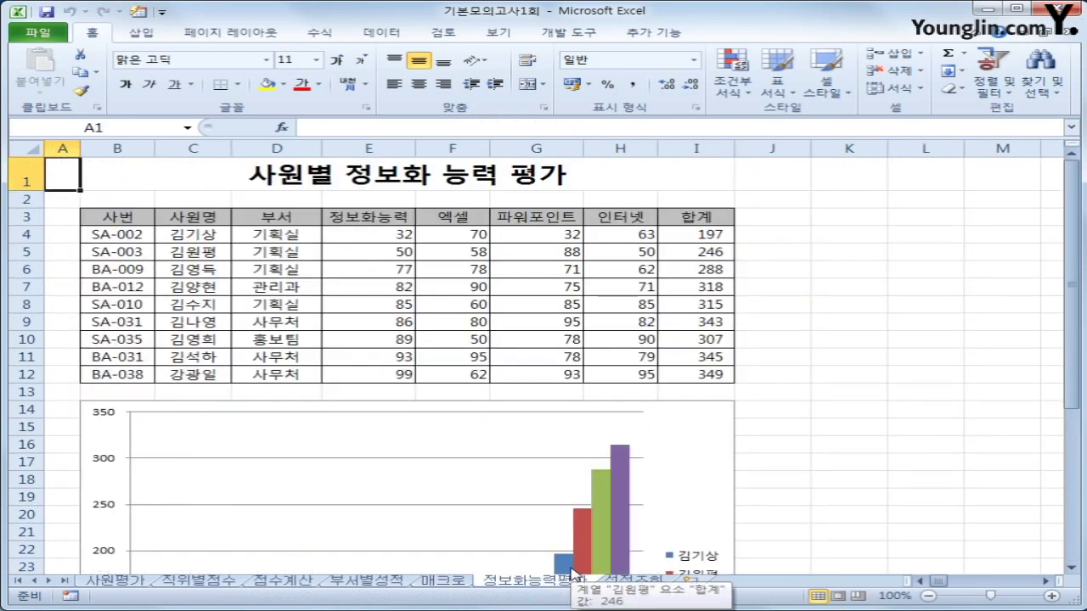
pyautogui.click(679, 441)
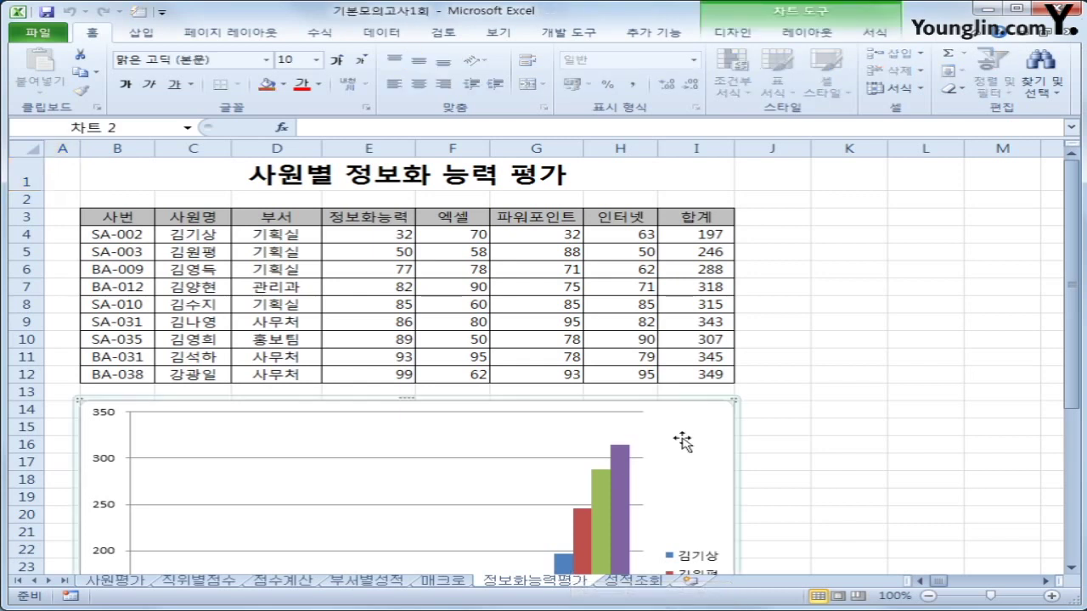
pyautogui.scroll(-4, 682, 455)
pyautogui.scroll(4, 681, 455)
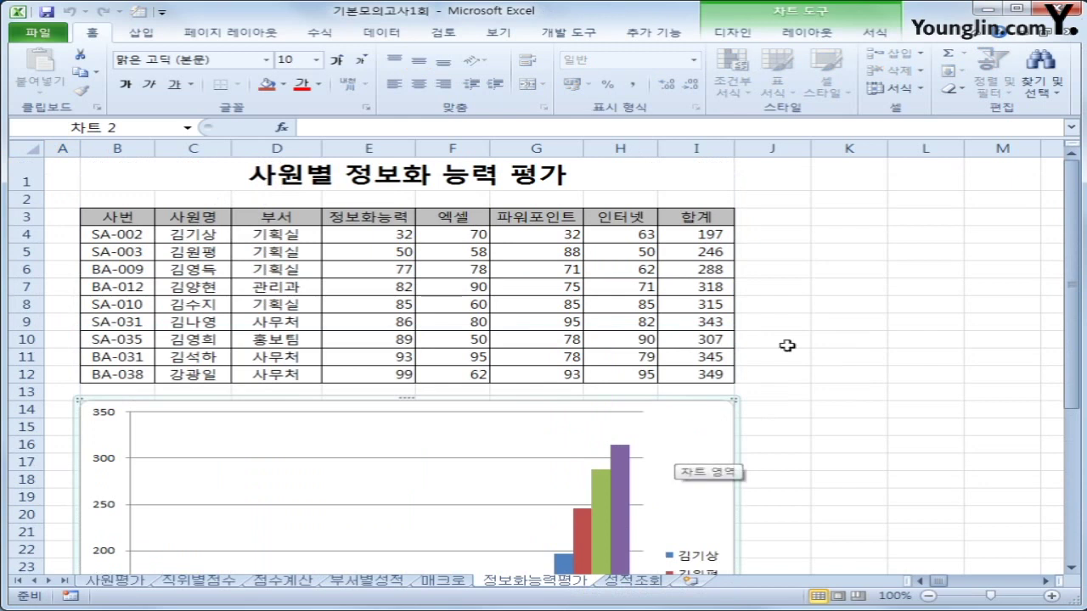
pyautogui.click(727, 38)
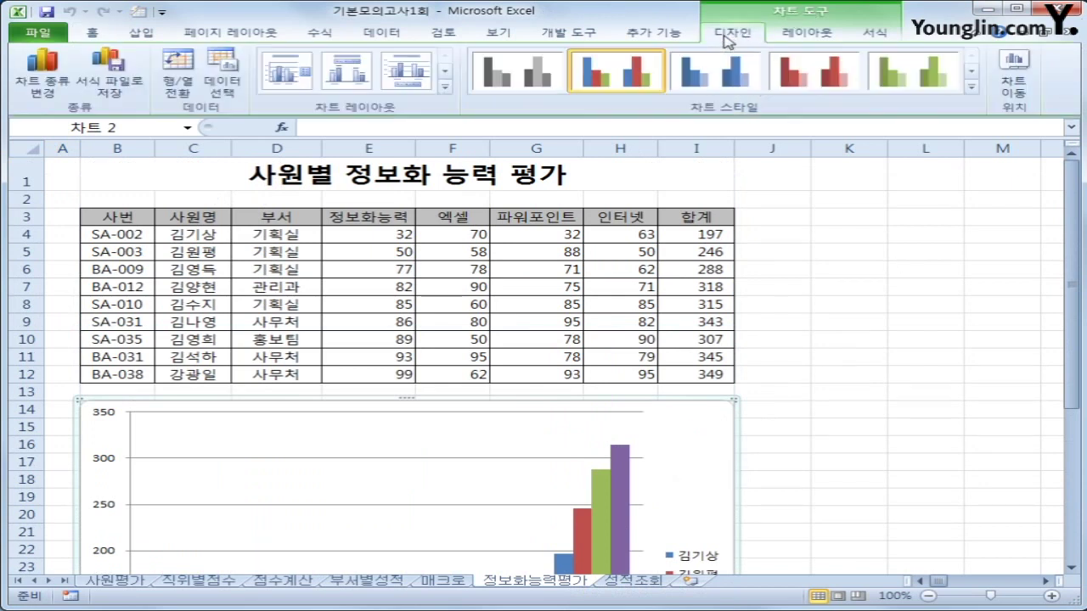
pyautogui.click(172, 95)
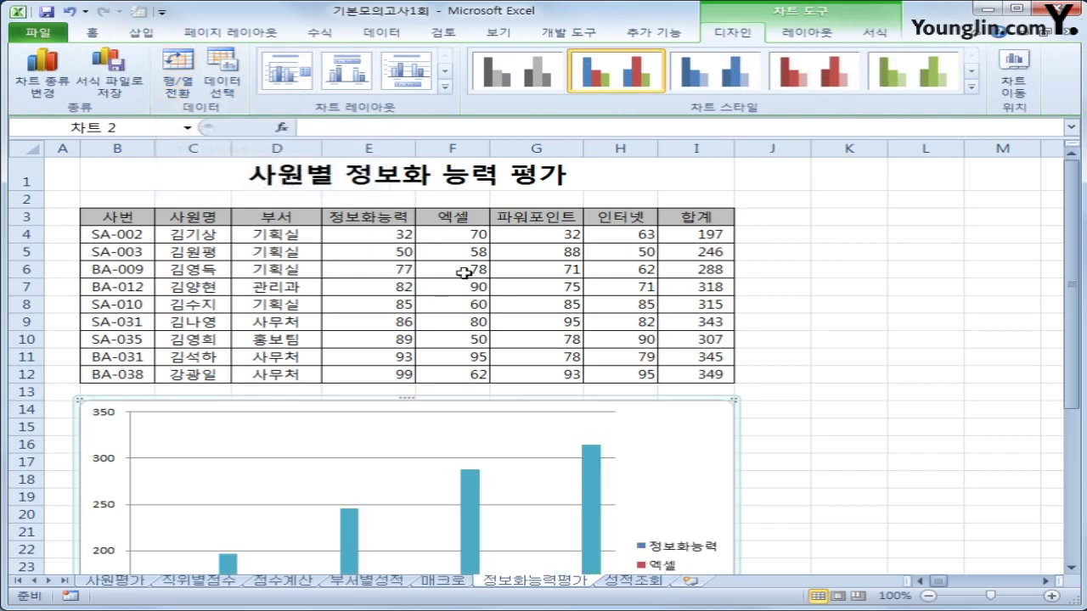
# Delete the 정보화능력 series from the chart
pyautogui.scroll(-2, 462, 280)
pyautogui.scroll(-2, 417, 475)
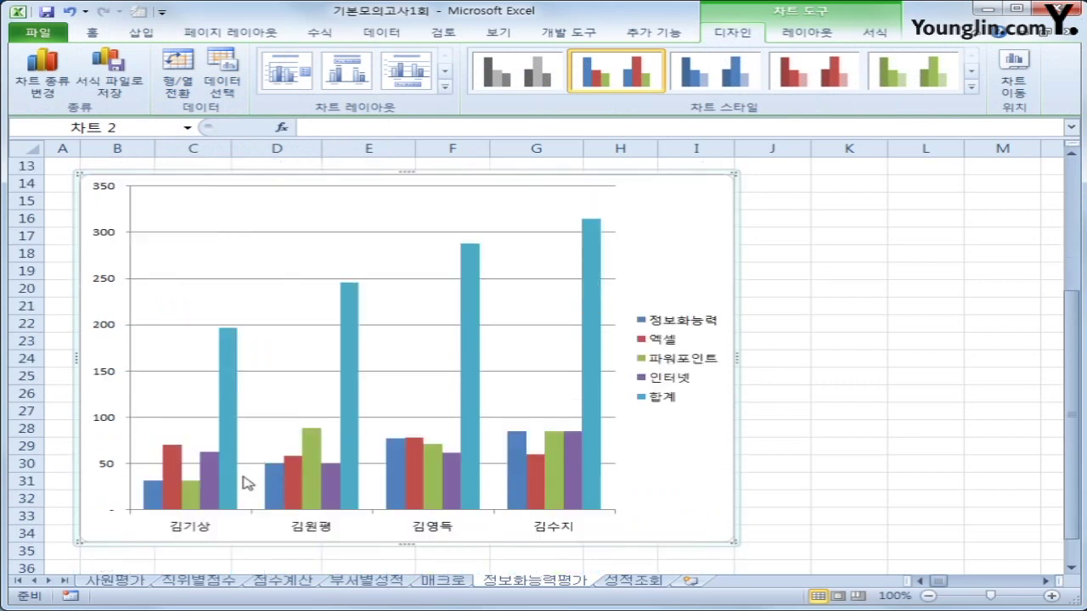
pyautogui.click(155, 494)
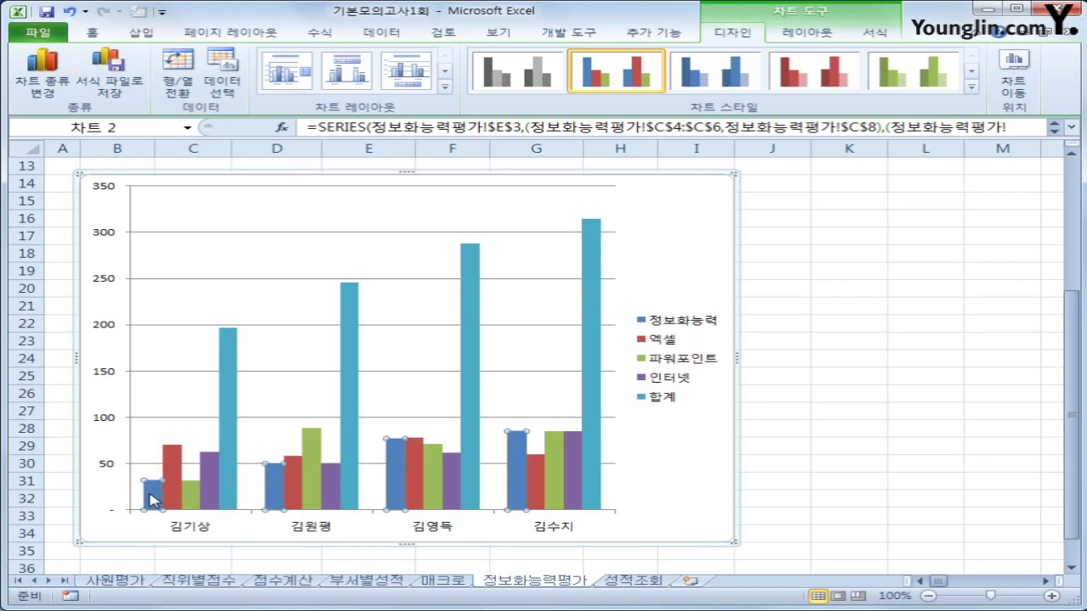
pyautogui.press('Delete')
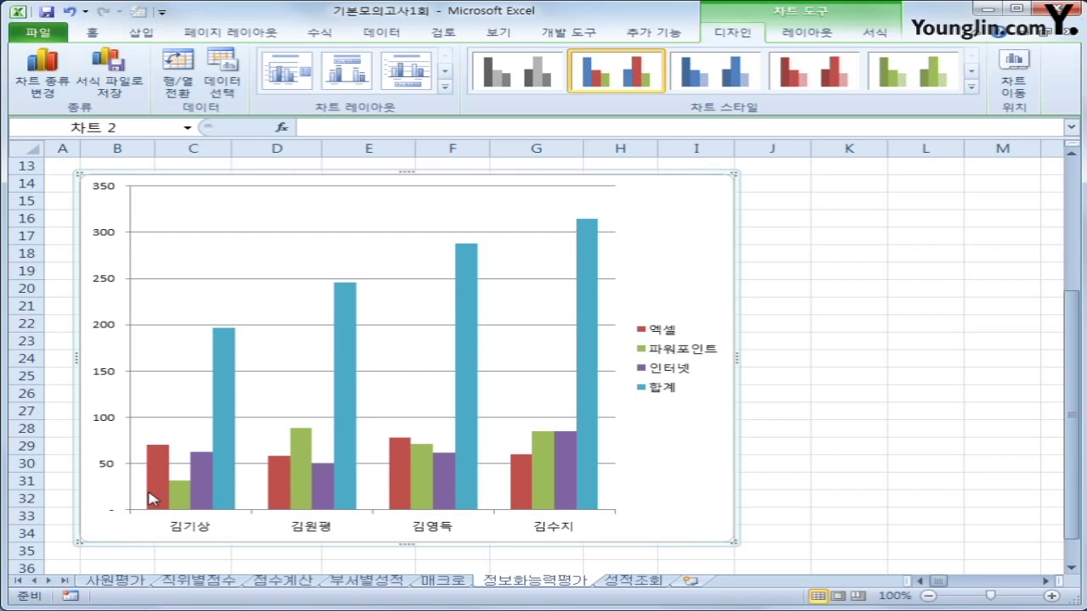
# Change the chart type of the 합계 series to a line with markers
pyautogui.click(221, 365)
pyautogui.rightClick(221, 365)
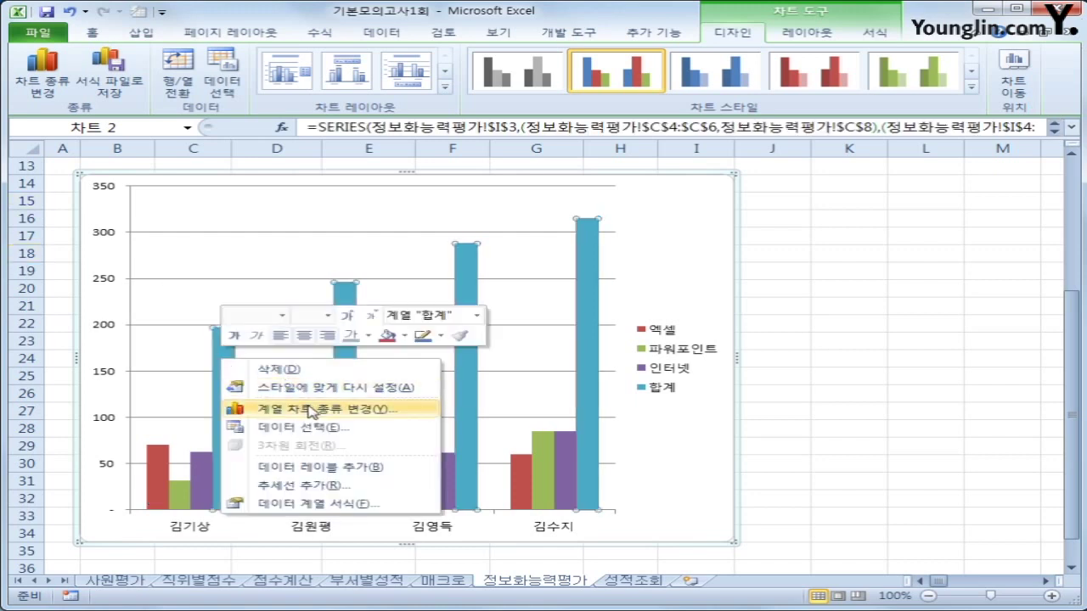
pyautogui.click(312, 410)
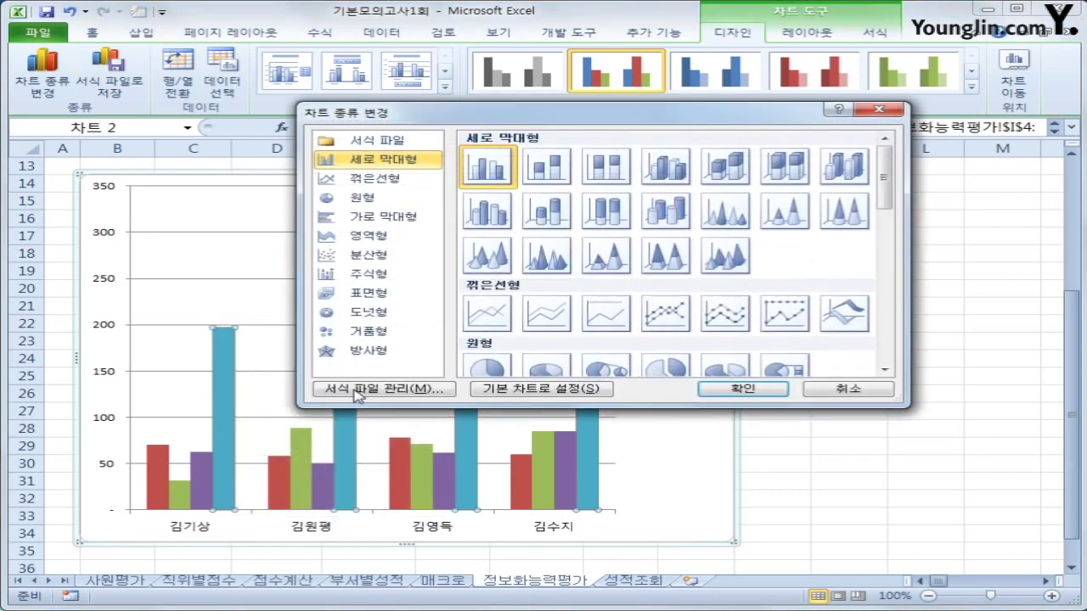
pyautogui.click(677, 316)
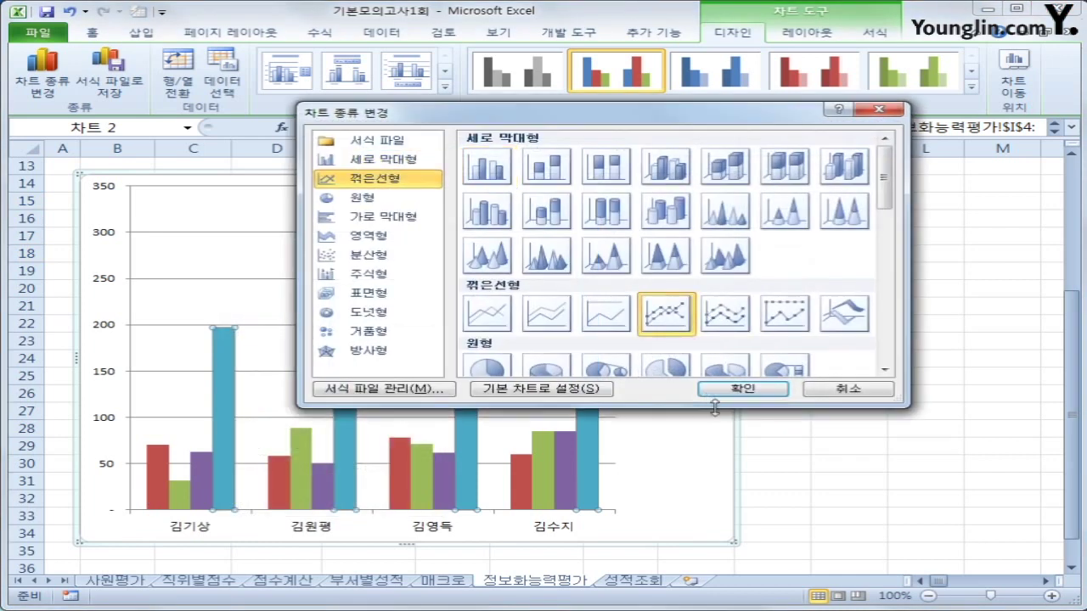
pyautogui.click(745, 393)
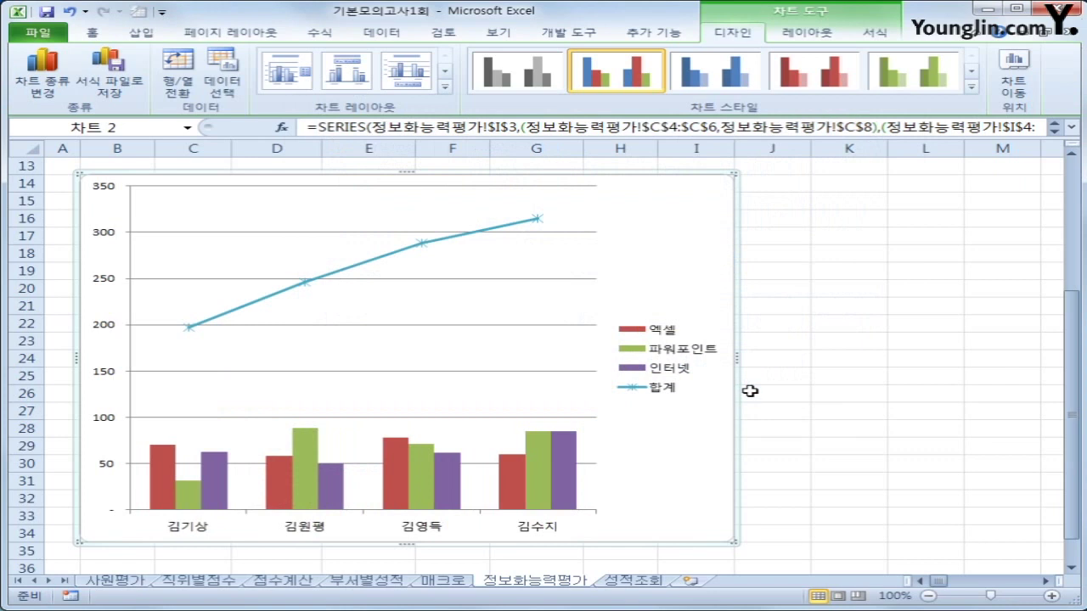
# Plot the 합계 line series on the secondary axis (보조 축)
pyautogui.click(422, 243)
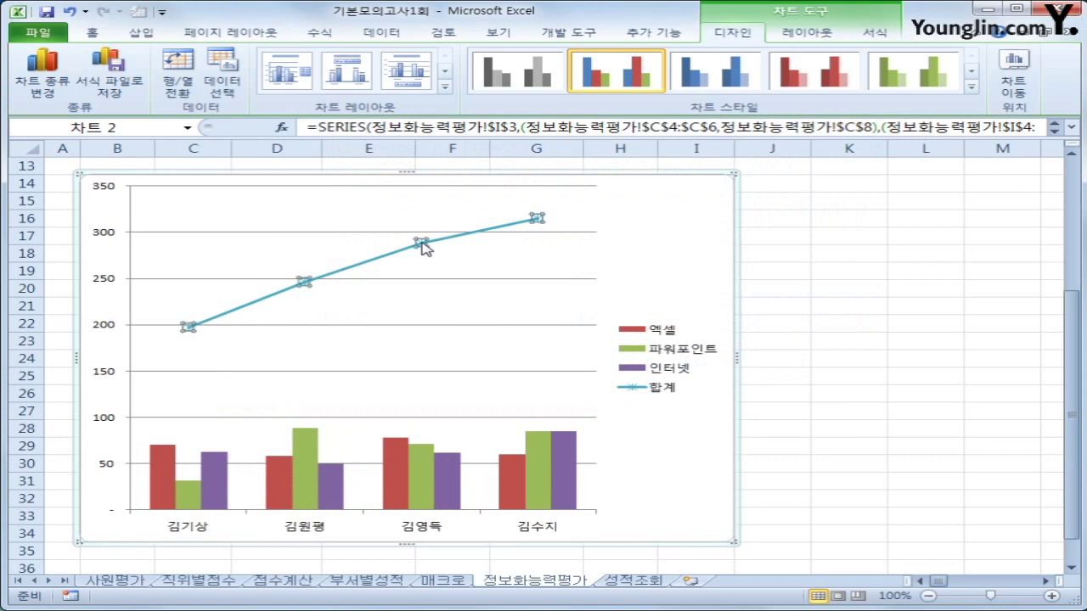
pyautogui.rightClick(422, 245)
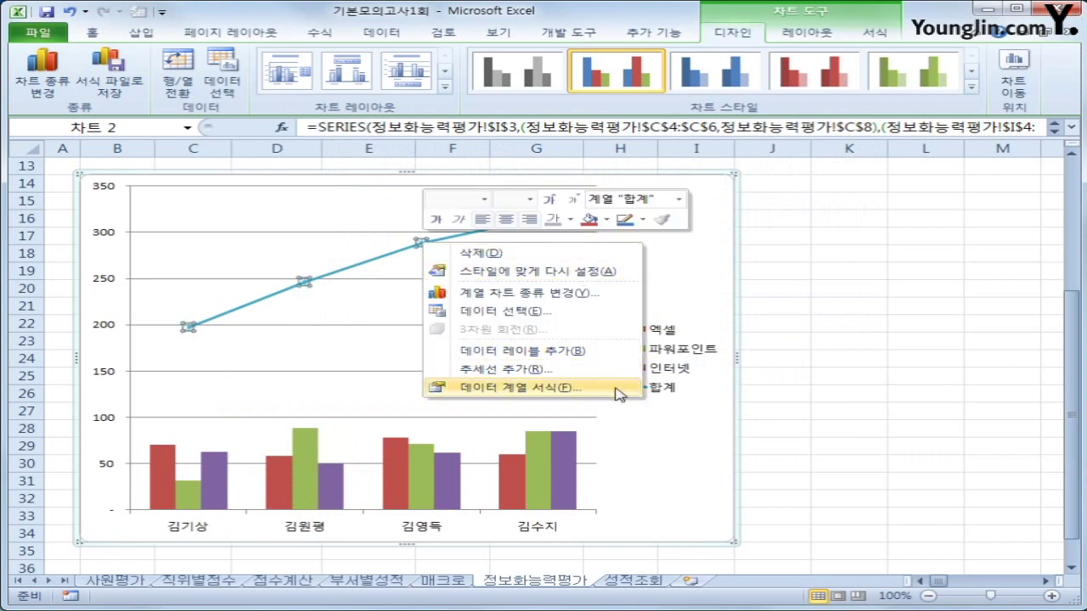
pyautogui.click(618, 392)
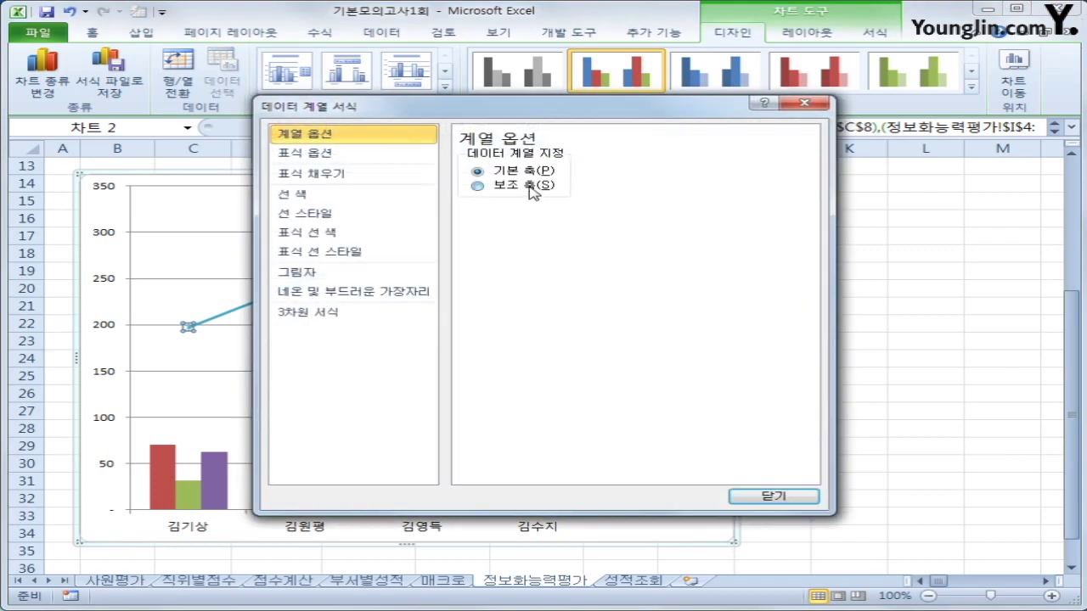
pyautogui.click(477, 185)
pyautogui.click(805, 496)
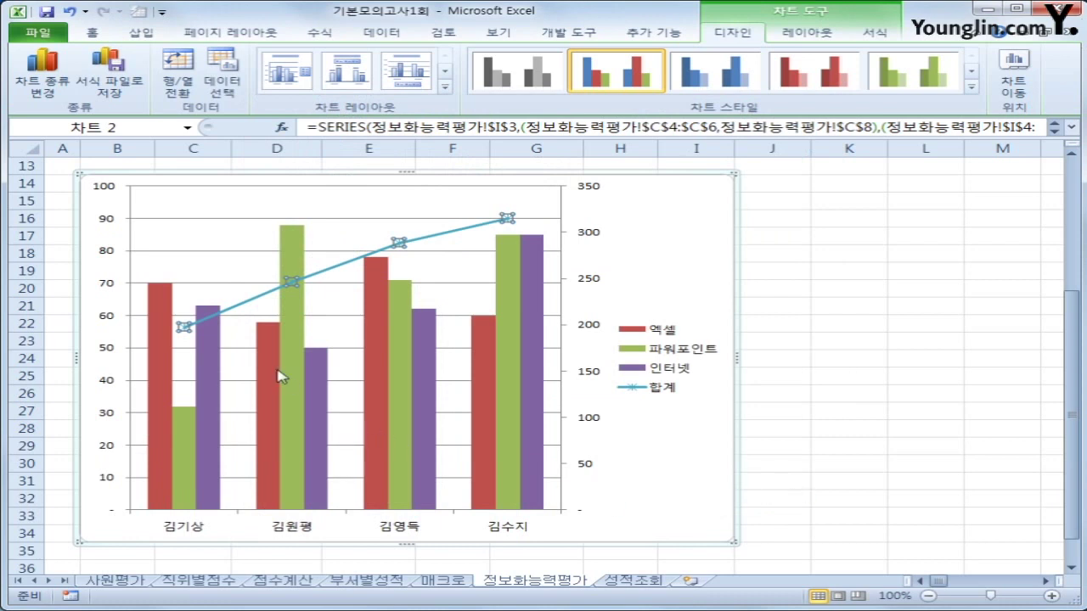
# Add a linear trendline (선형 추세선) to the 엑셀 series
pyautogui.click(163, 354)
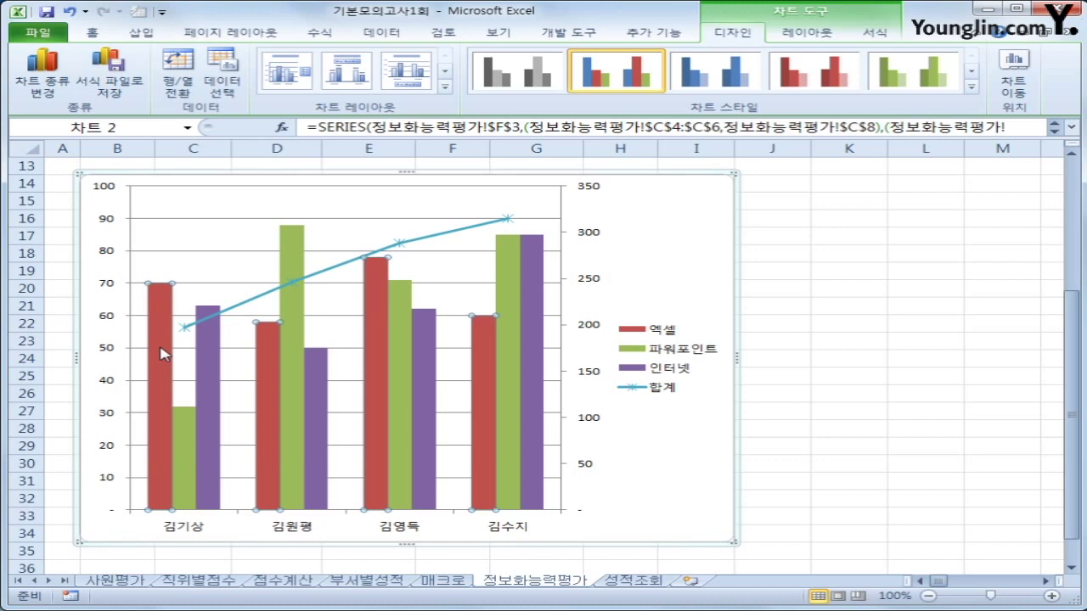
pyautogui.click(805, 34)
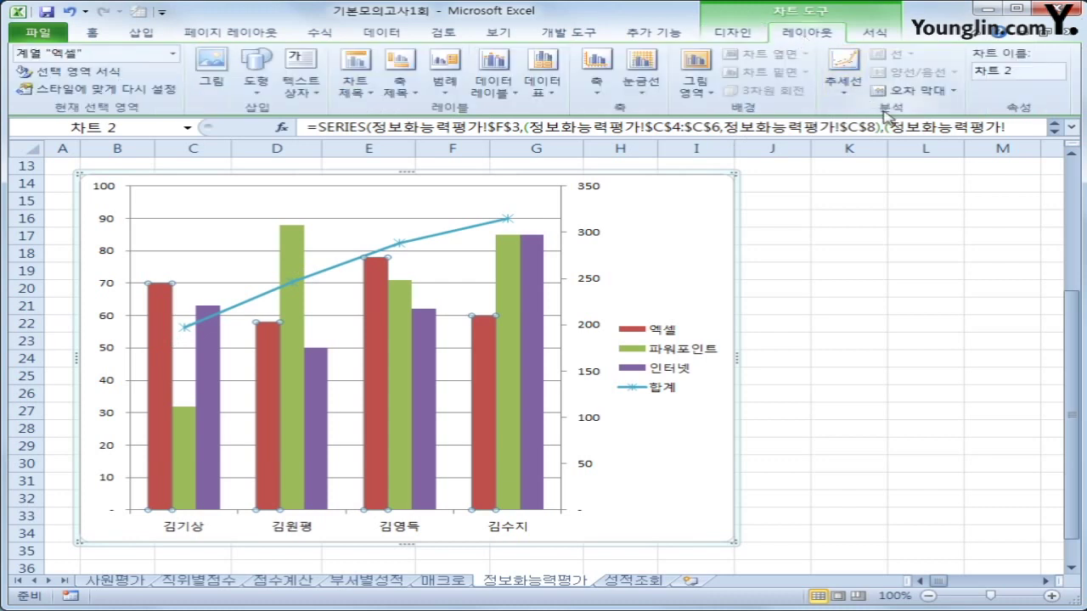
pyautogui.click(847, 100)
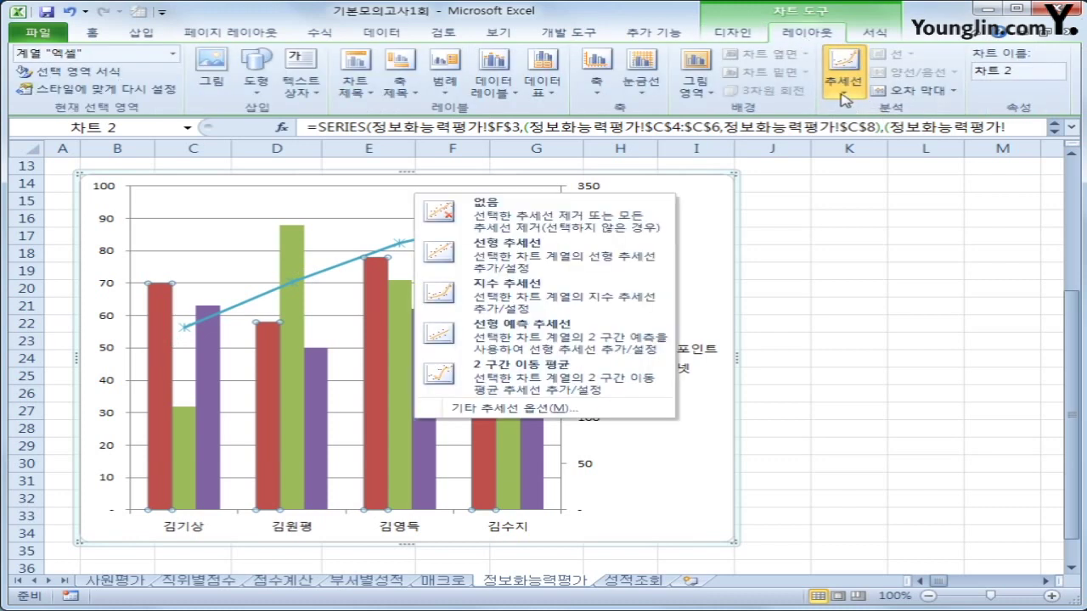
pyautogui.click(507, 257)
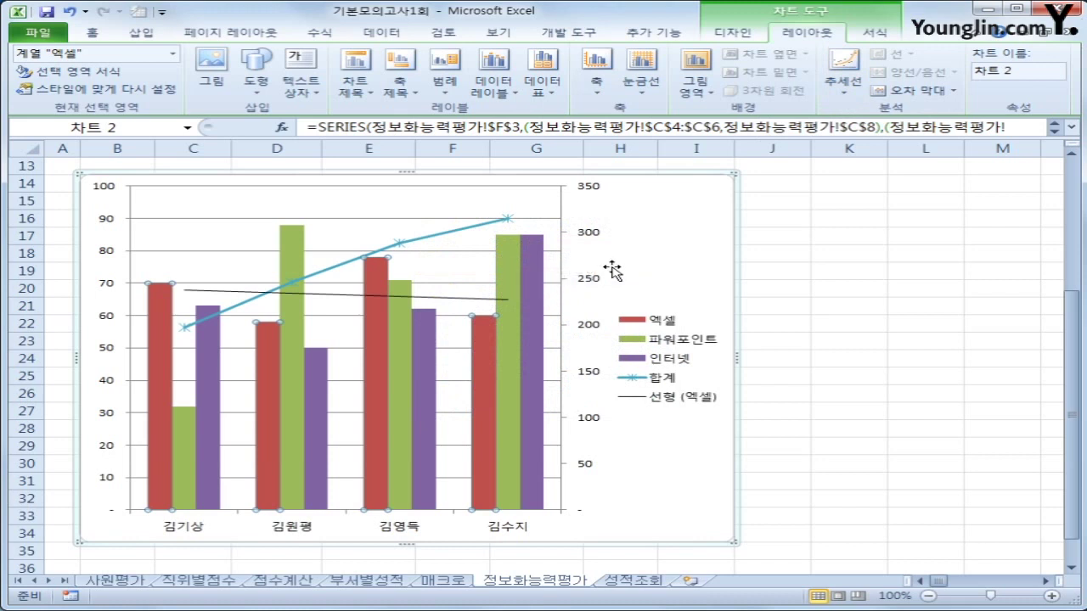
# Add a chart title above the plot area reading "기획실 정보화 평가"
pyautogui.click(651, 253)
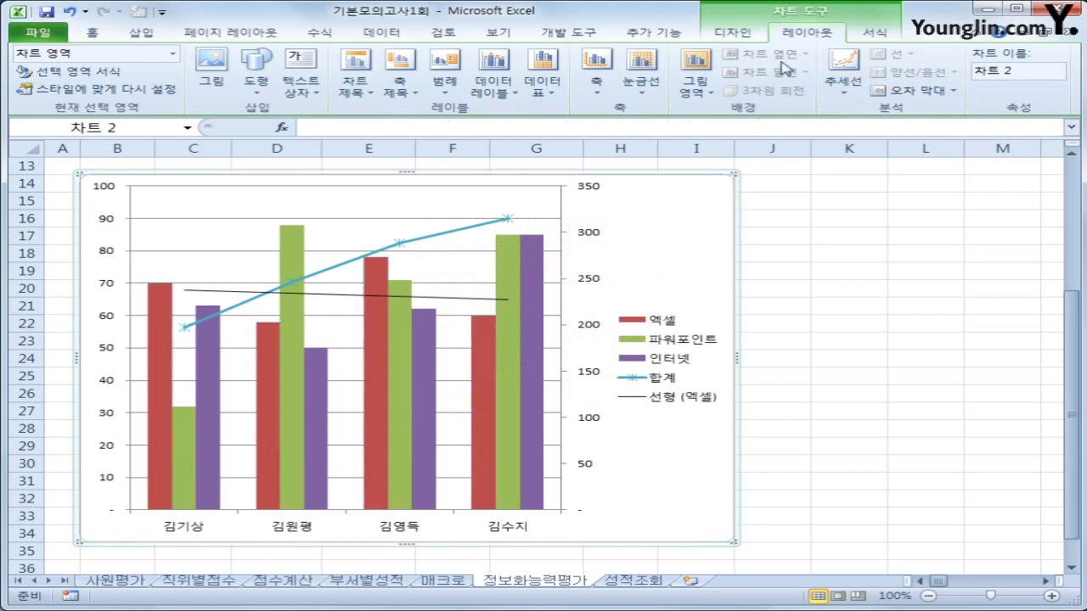
pyautogui.click(361, 89)
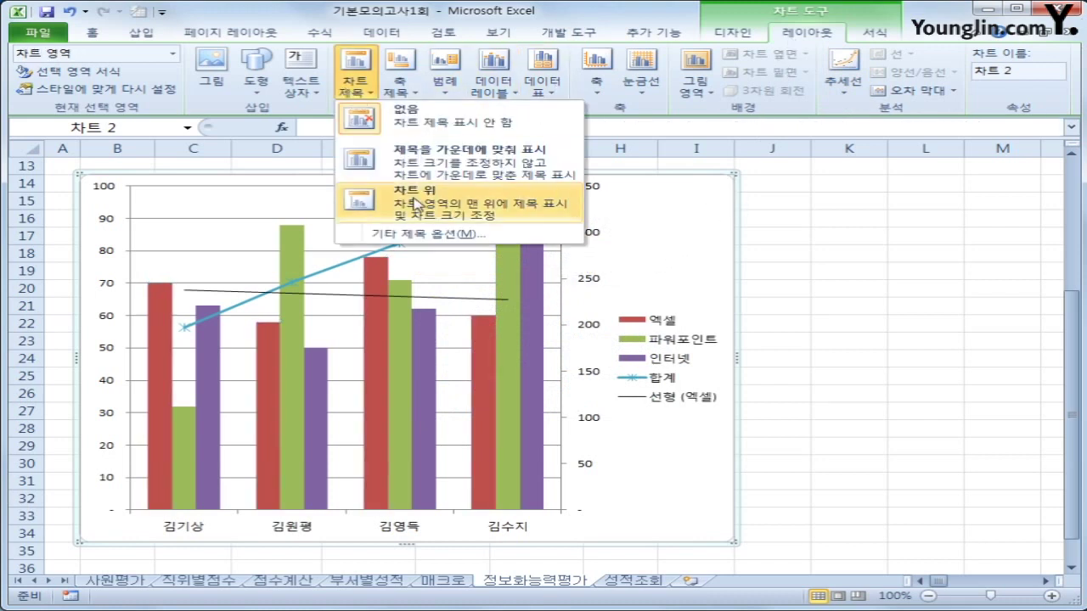
pyautogui.click(374, 208)
pyautogui.moveTo(355, 202); pyautogui.dragTo(459, 208)
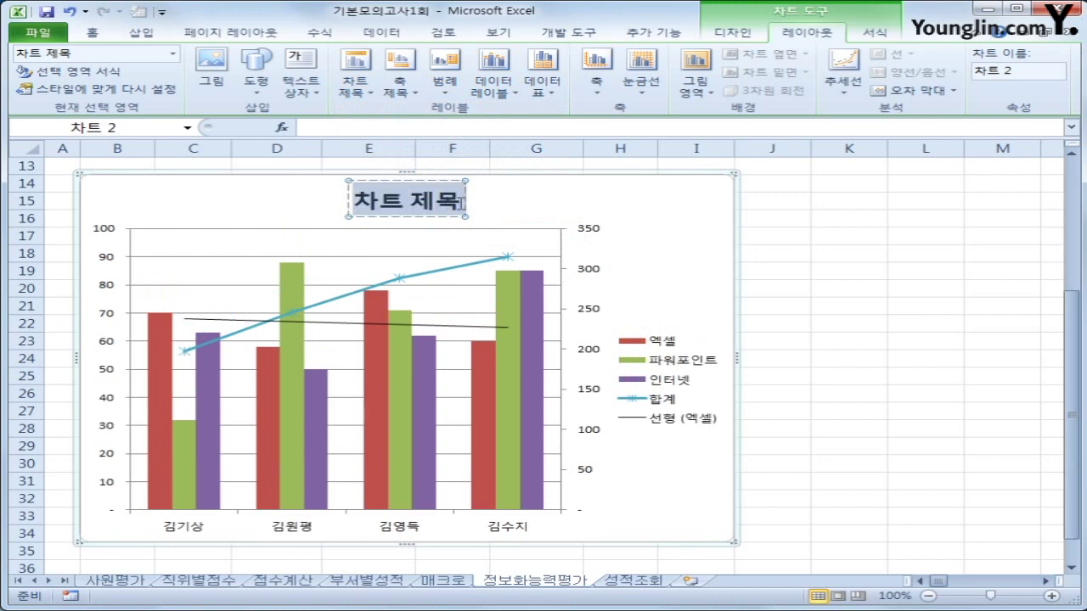
pyautogui.write('기혹실')
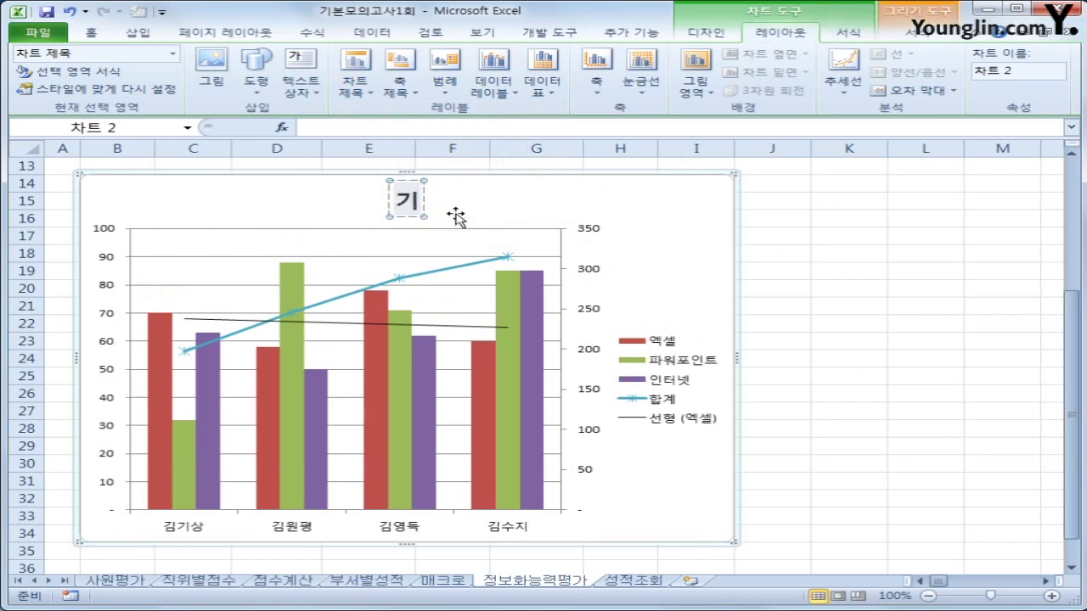
pyautogui.press('BackSpace')
pyautogui.press('BackSpace')
pyautogui.press('BackSpace')
pyautogui.press('BackSpace')
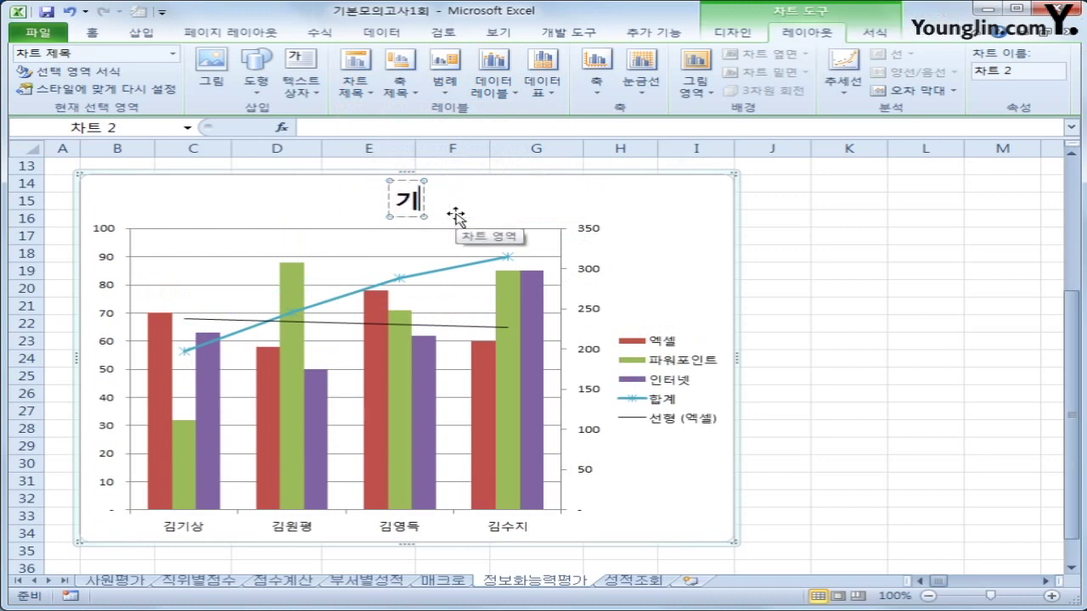
pyautogui.write('획실 정보화 평가')
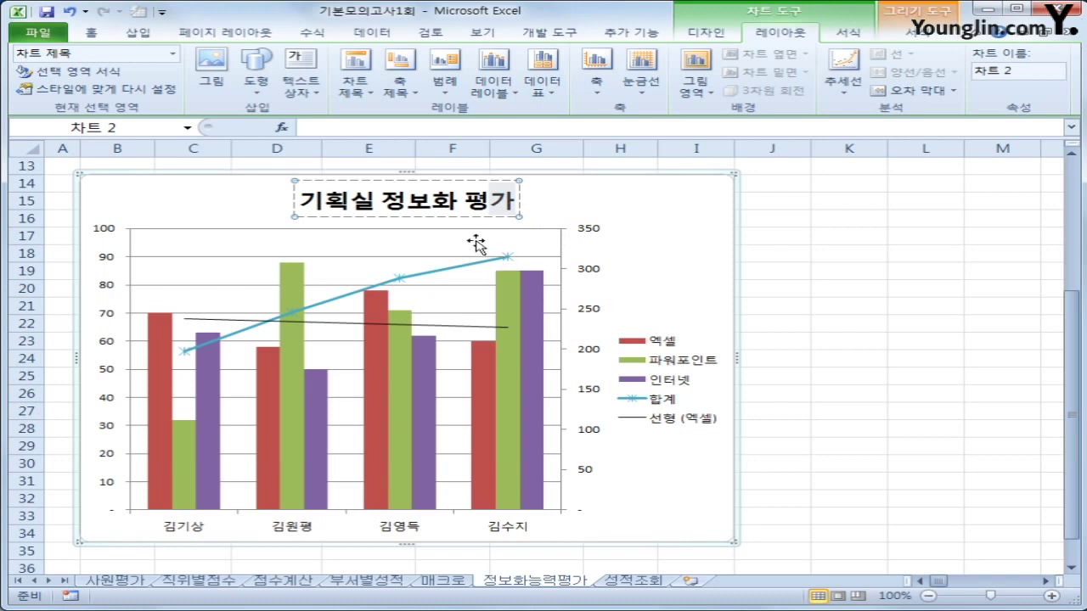
# Set the chart title's font size to 15
pyautogui.click(469, 181)
pyautogui.rightClick(469, 181)
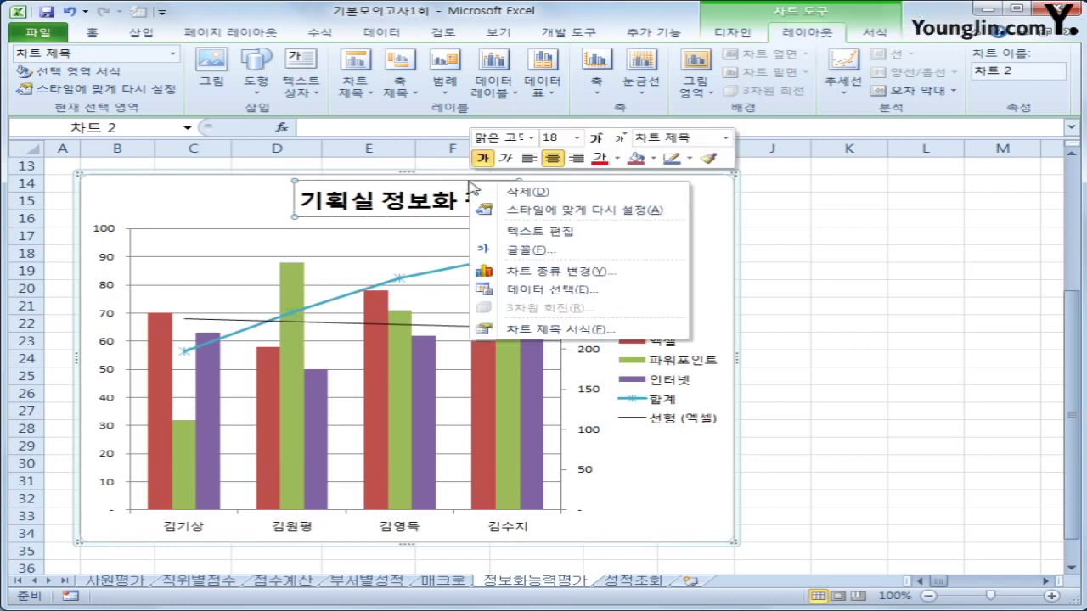
pyautogui.click(552, 138)
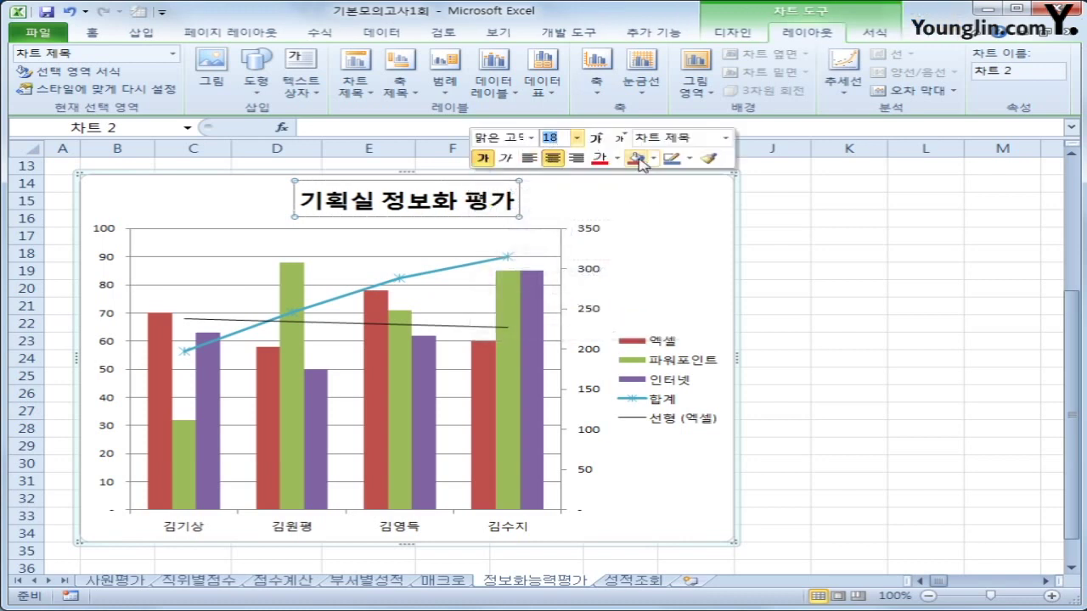
pyautogui.write('15')
pyautogui.press('Return')
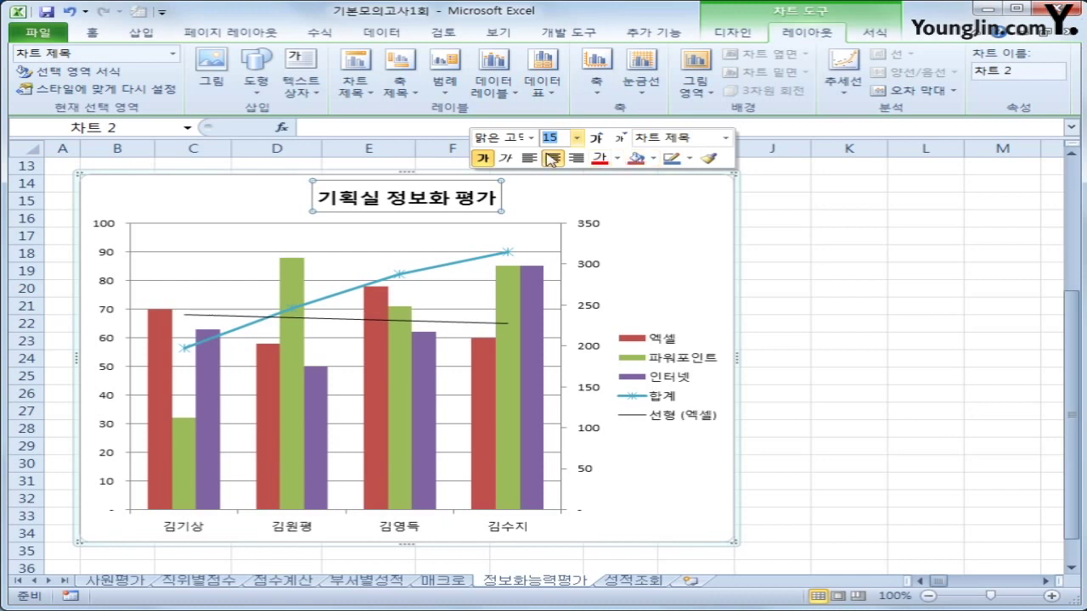
# Draw a block-arrow pentagon (오각형) about 1.35 cm high and 5.45 cm wide over the chart title
pyautogui.click(253, 85)
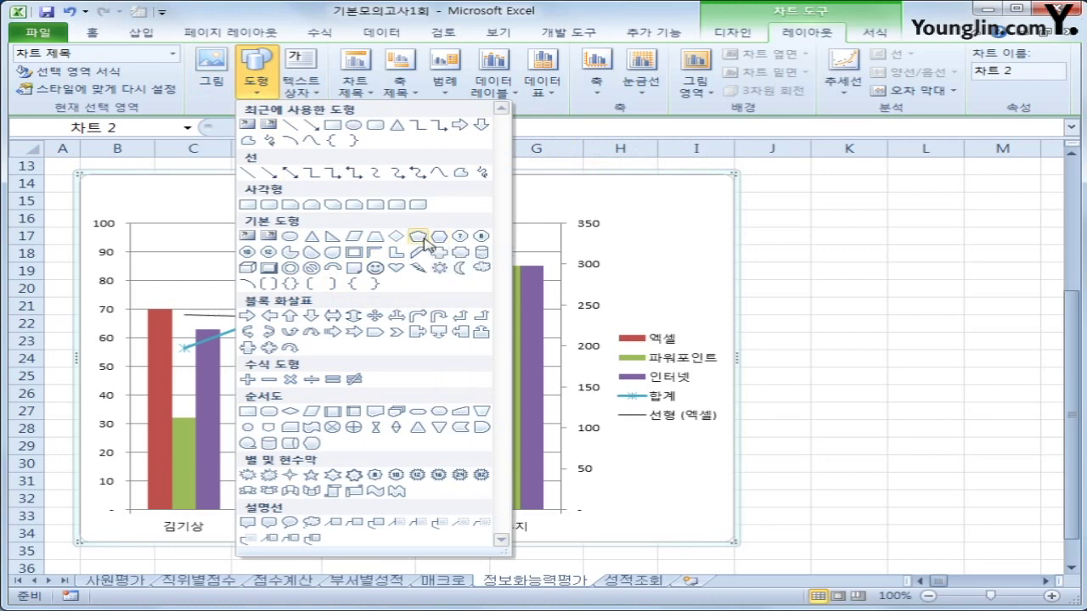
pyautogui.click(374, 334)
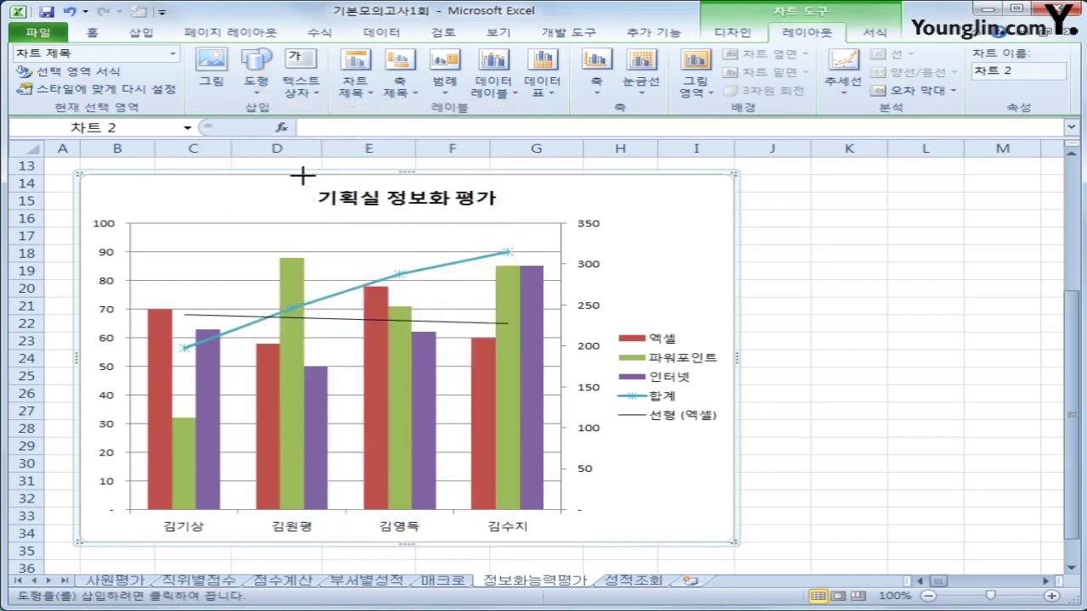
pyautogui.moveTo(301, 175); pyautogui.dragTo(521, 219)
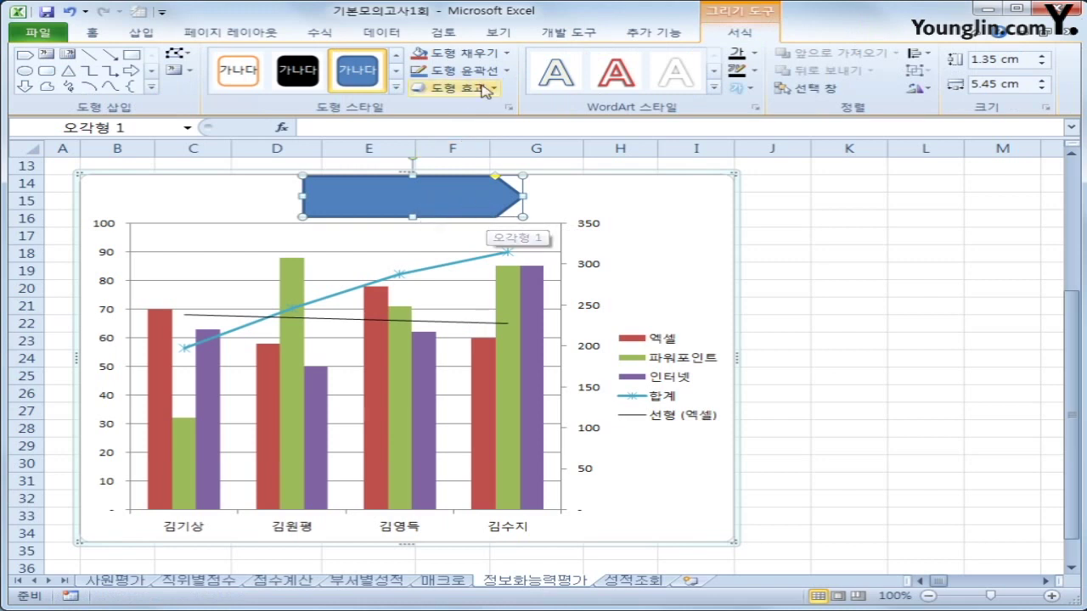
# Remove the pentagon's fill and reduce its height from the upper edge to about 1.22 cm
pyautogui.click(493, 54)
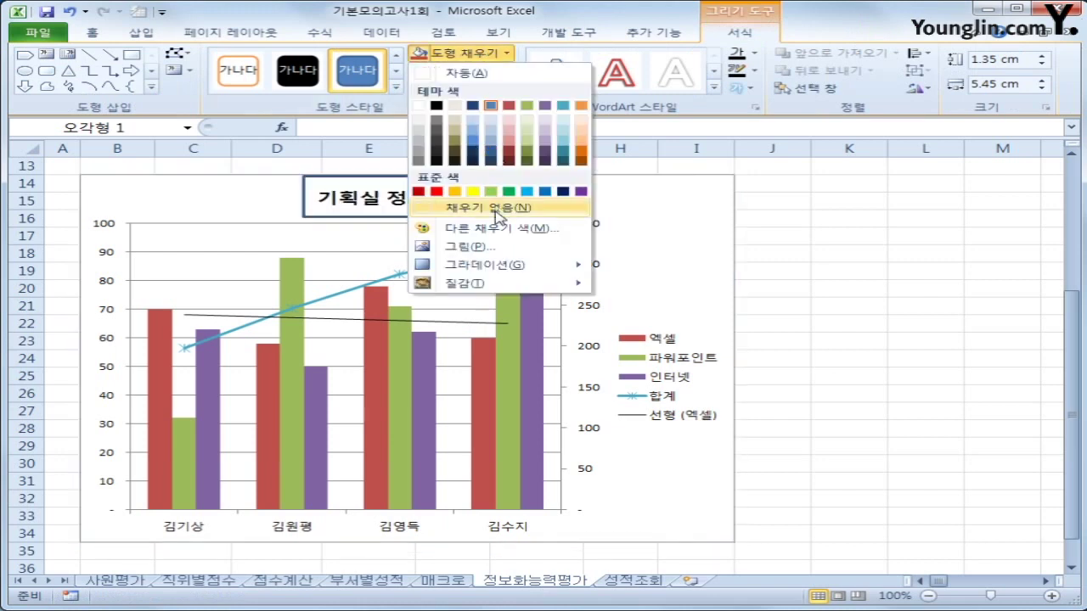
pyautogui.click(497, 212)
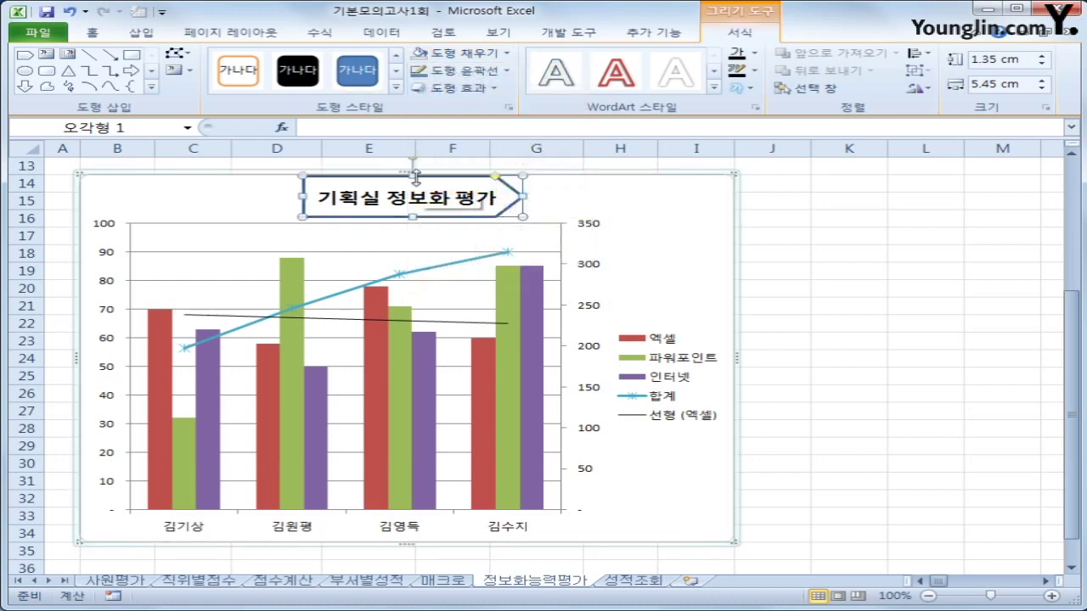
pyautogui.moveTo(413, 174); pyautogui.dragTo(413, 179)
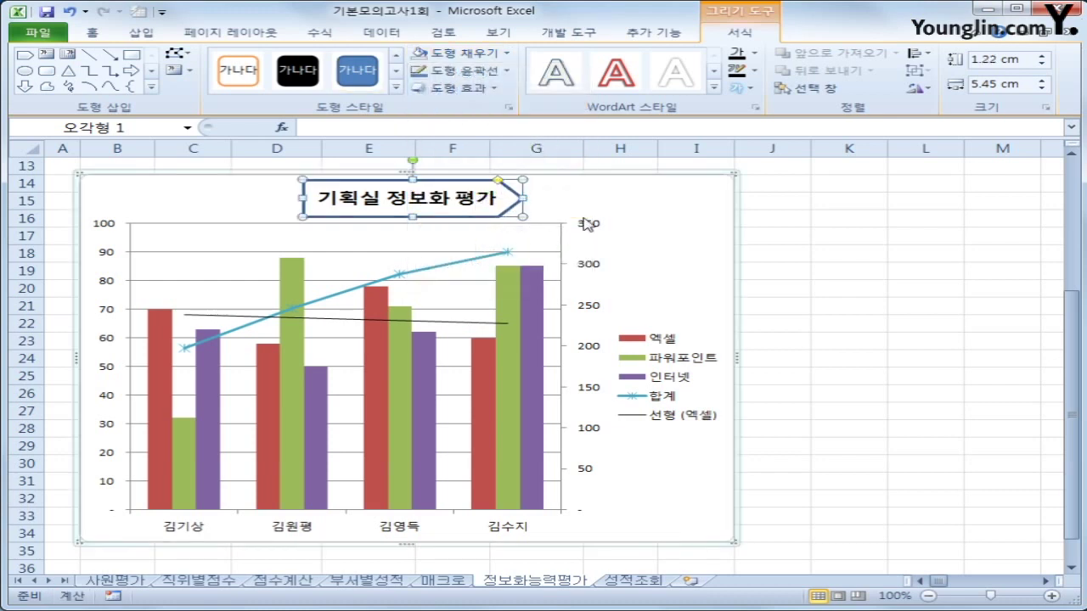
# Deselect the finished chart and switch to the 성적조회 sheet
pyautogui.click(660, 226)
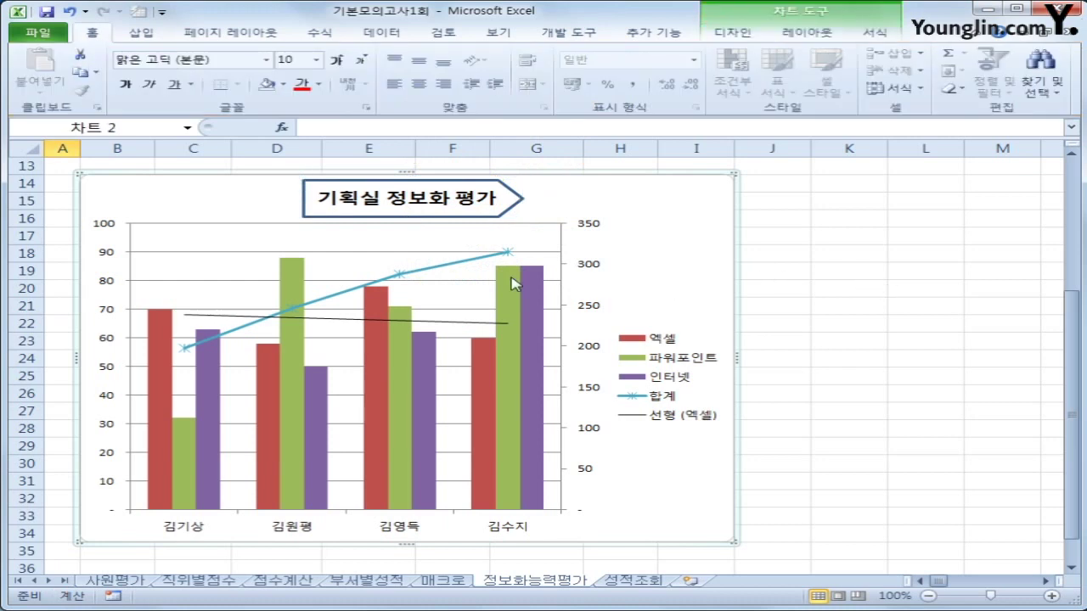
pyautogui.moveTo(514, 286)
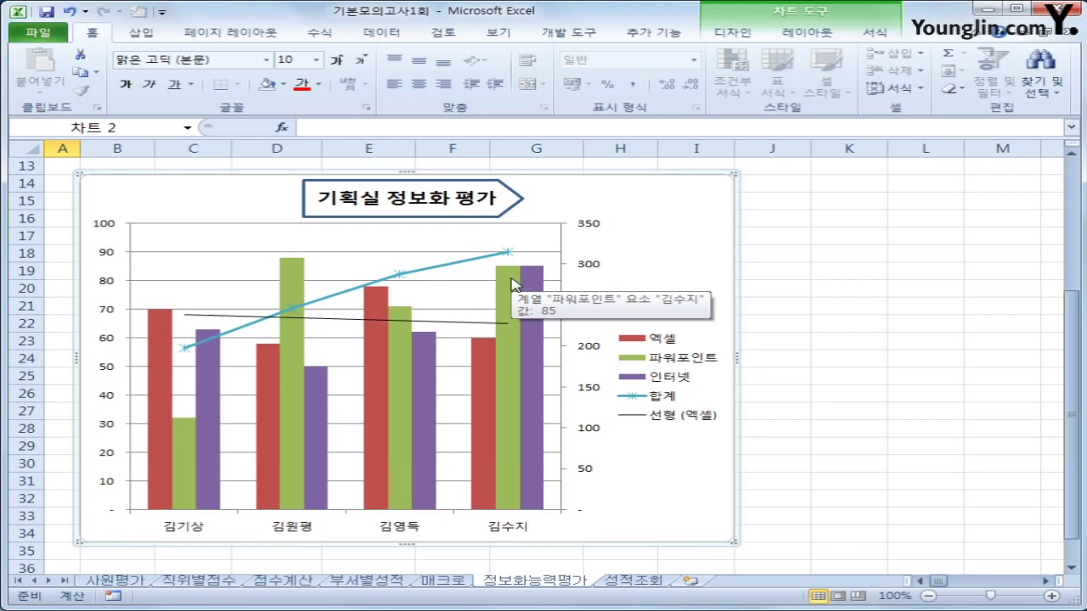
pyautogui.click(877, 408)
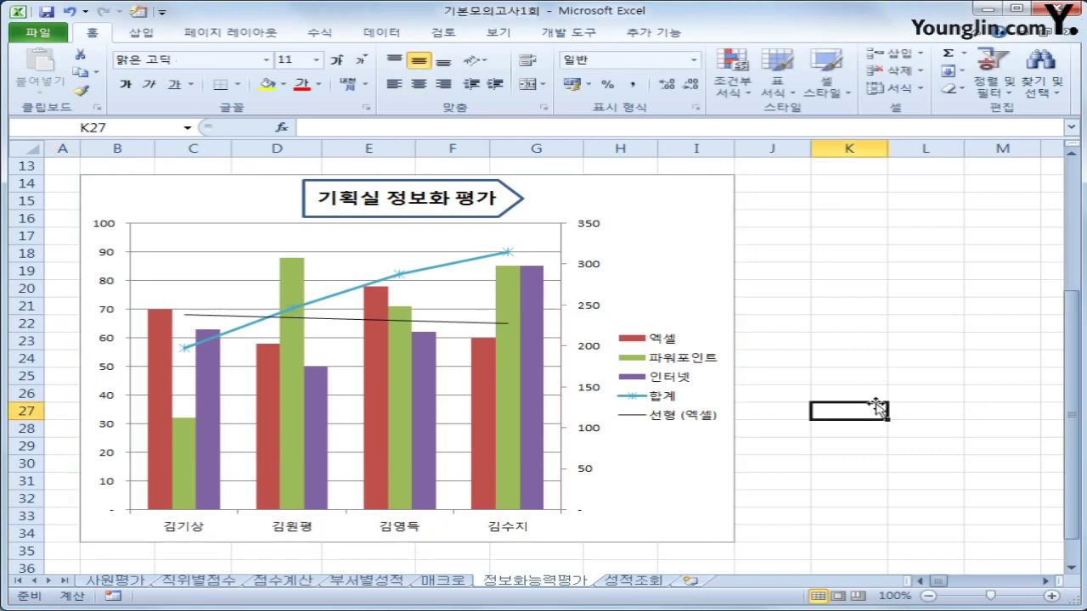
pyautogui.click(612, 583)
pyautogui.click(792, 425)
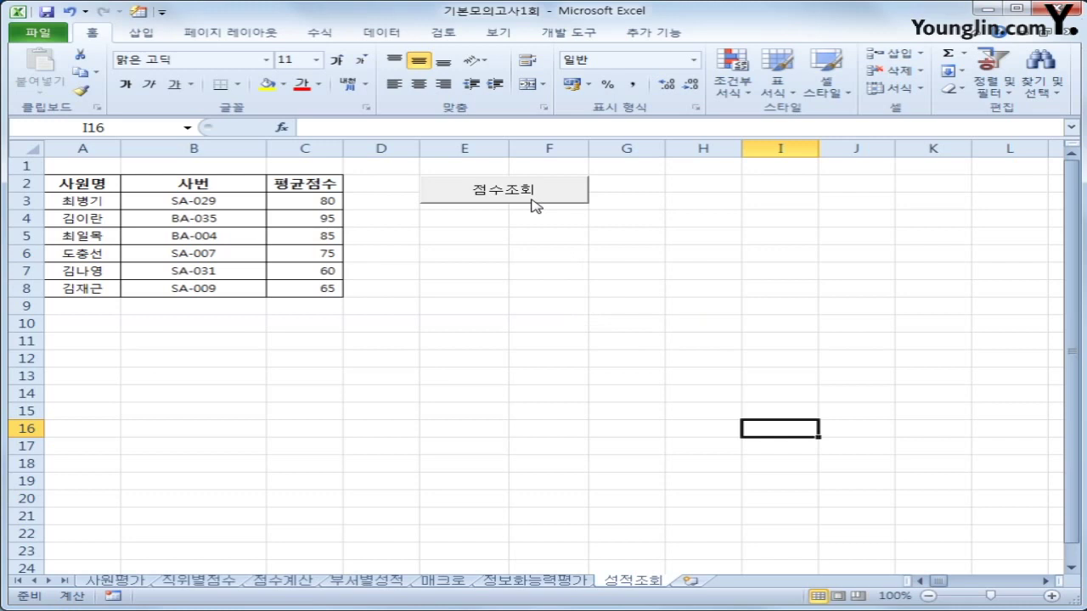
pyautogui.click(667, 265)
# Turn on design mode and open the click event code of the 점수조회 command button
pyautogui.click(586, 32)
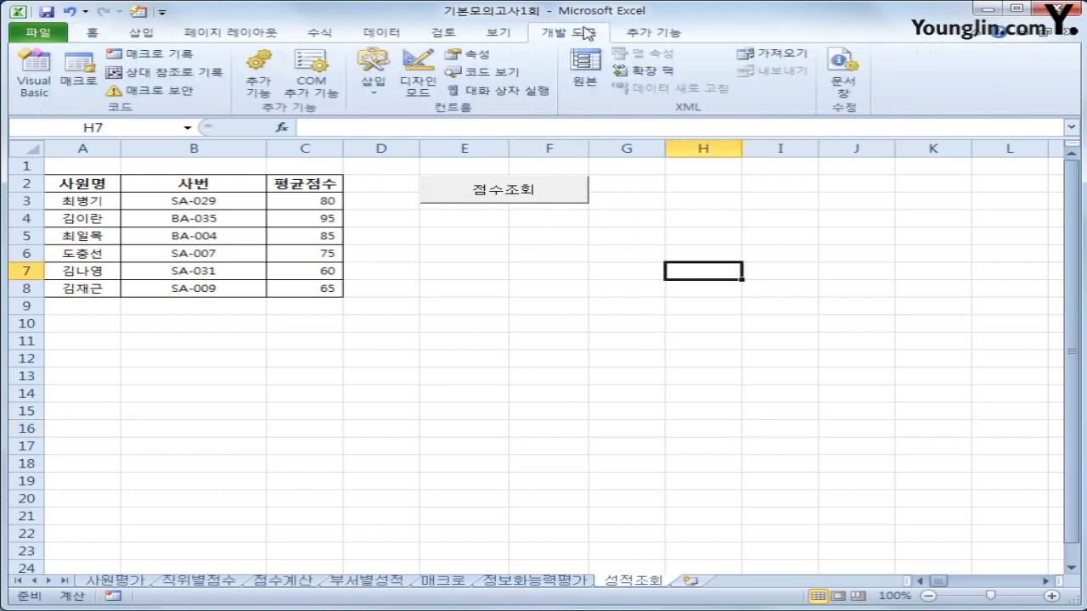
pyautogui.click(425, 94)
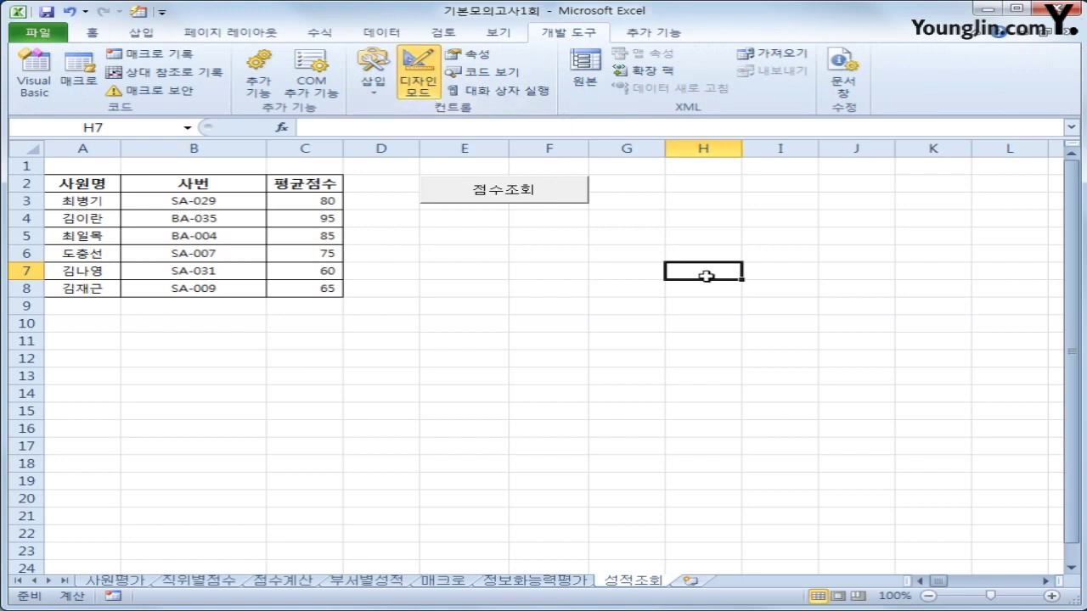
pyautogui.click(526, 198)
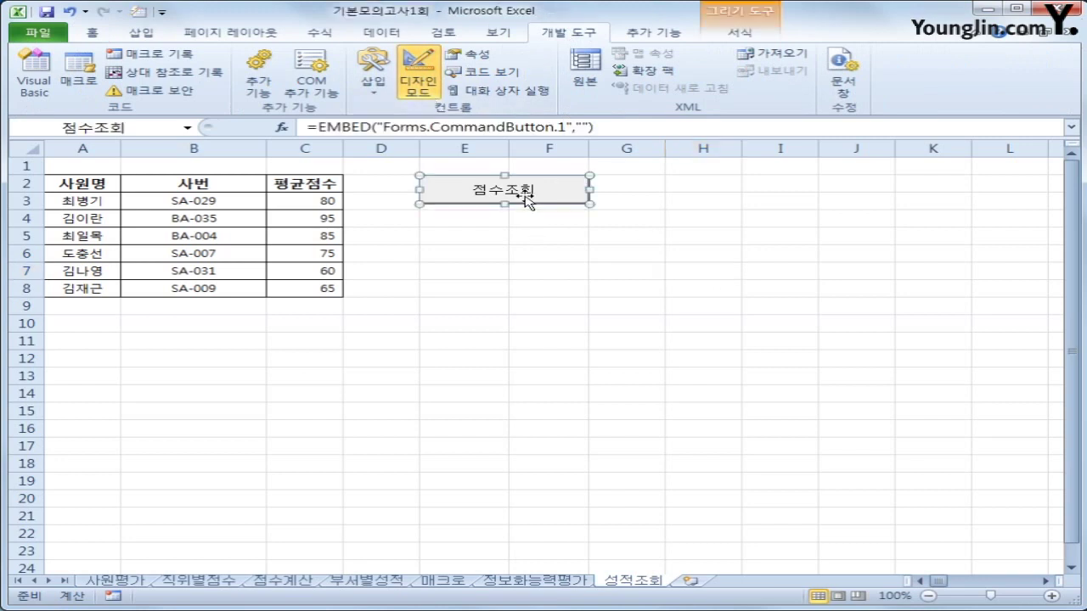
pyautogui.rightClick(526, 198)
pyautogui.click(594, 280)
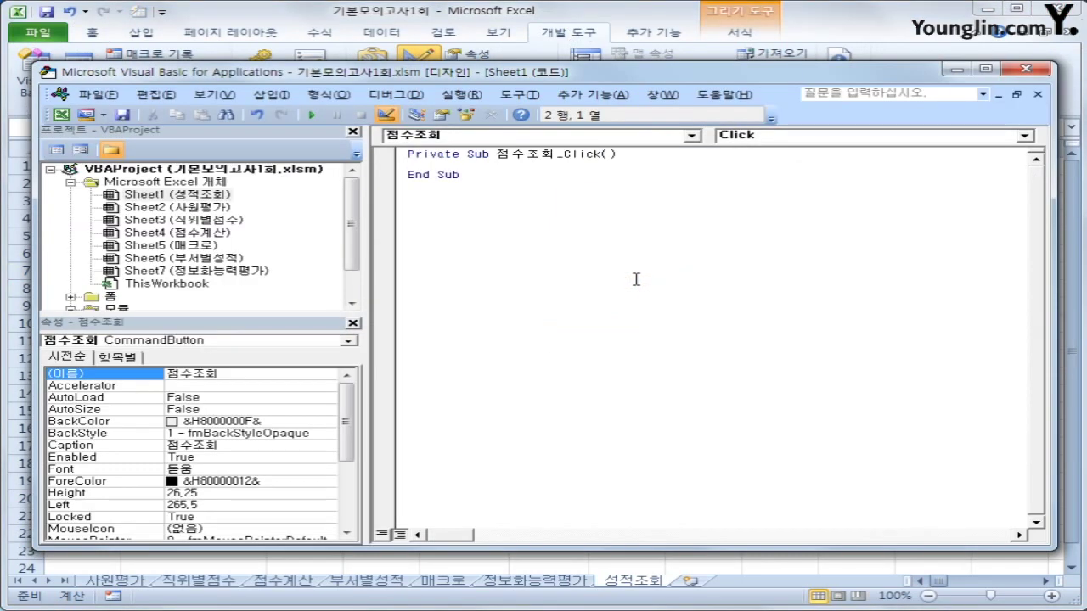
# Make the 점수조회 button's click procedure display the form with the statement 점수조회폼.Show
pyautogui.press('Tab')
pyautogui.write('점수조회표')
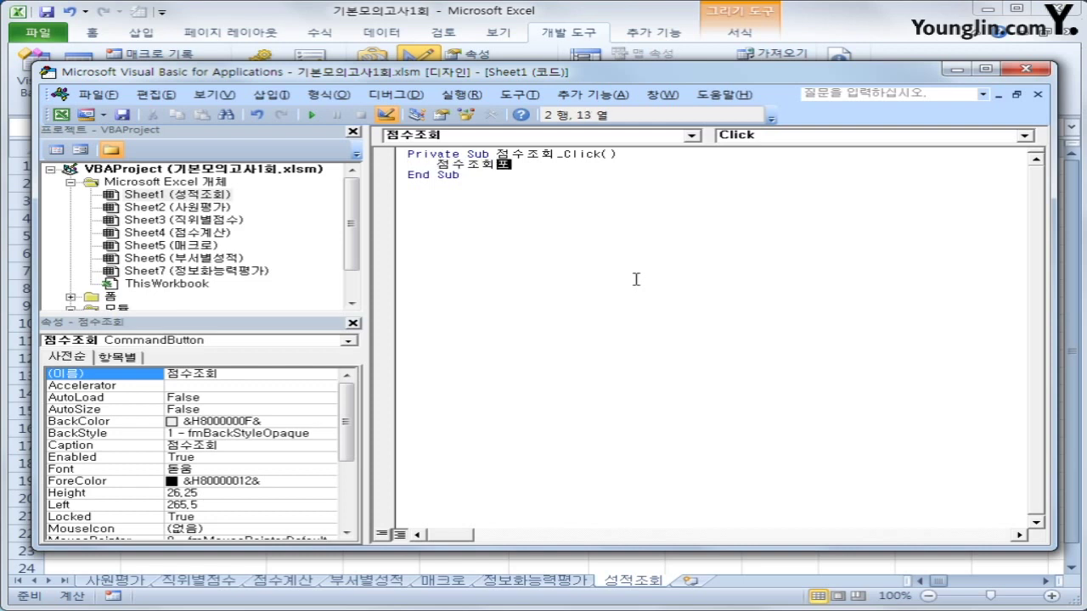
pyautogui.write('.sho')
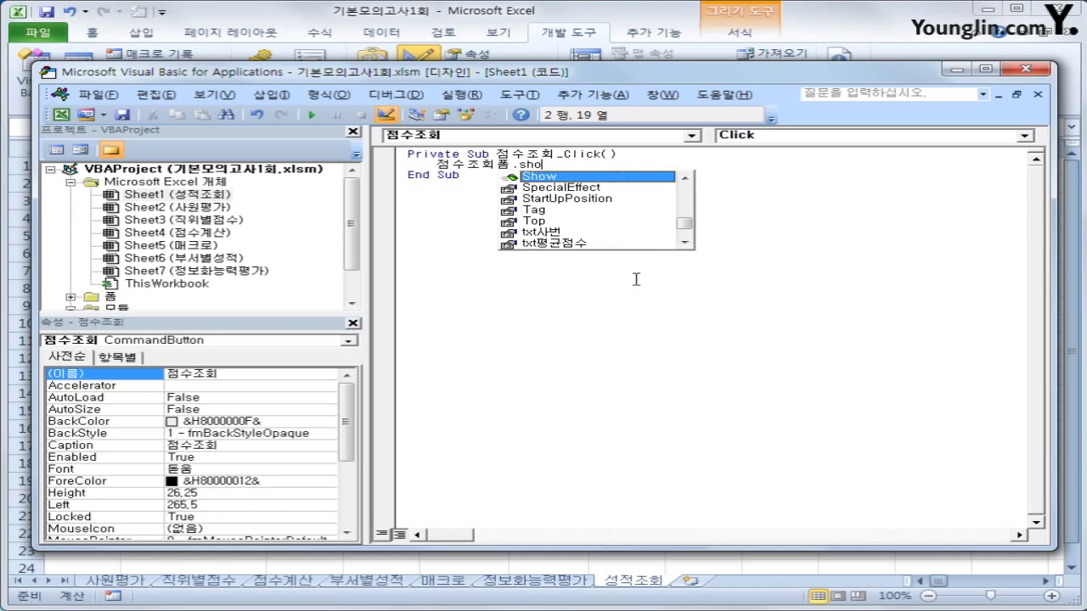
pyautogui.press('Tab')
pyautogui.press('Down')
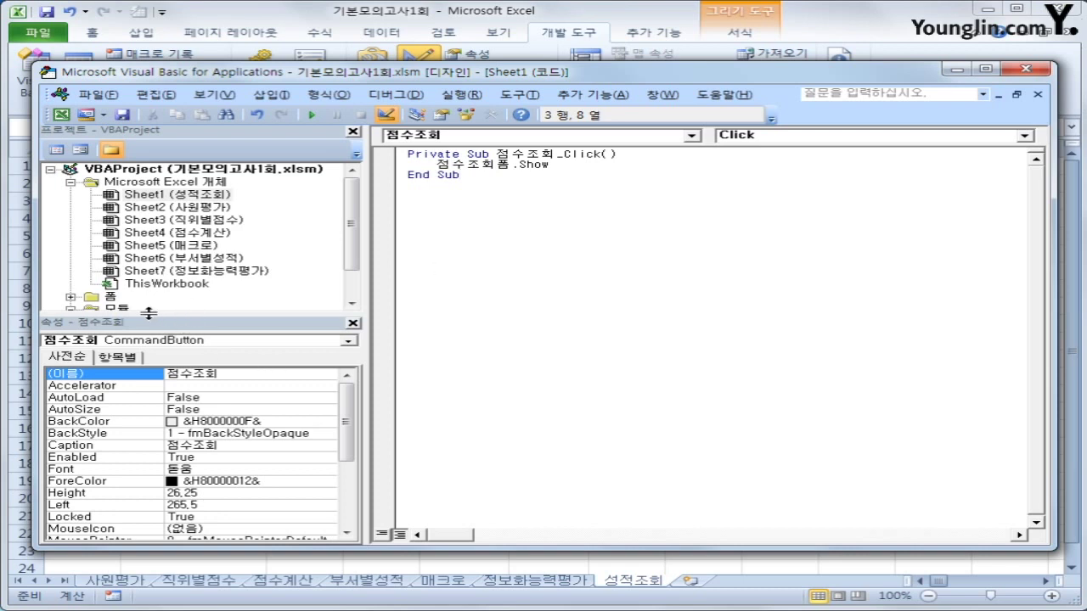
# Open the code of the form 점수조회폼 and add an Initialize event procedure for the UserForm
pyautogui.click(110, 297)
pyautogui.doubleClick(111, 297)
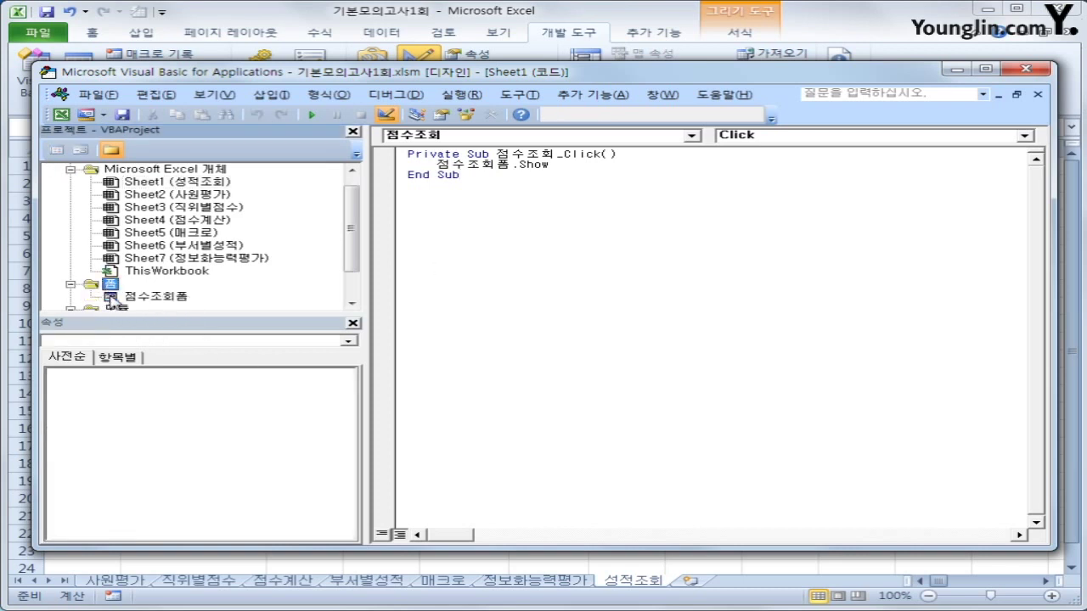
pyautogui.click(157, 297)
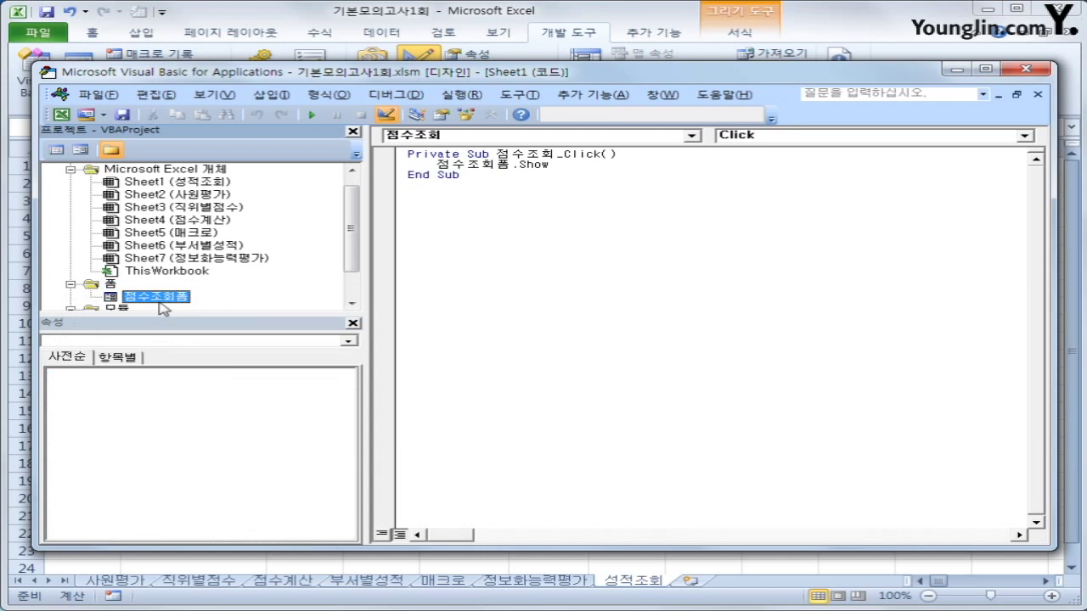
pyautogui.click(57, 150)
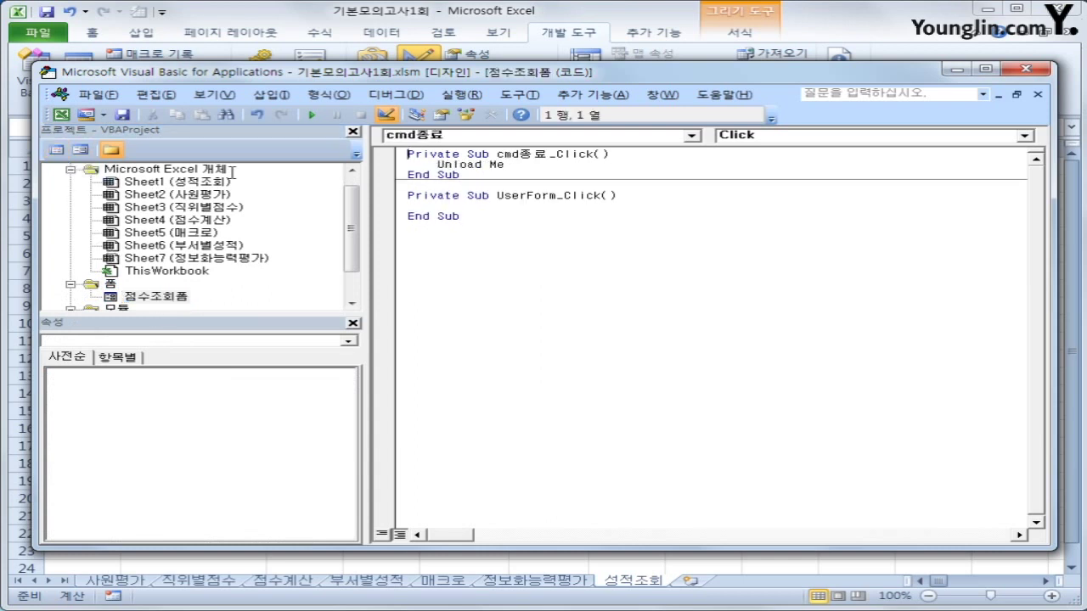
pyautogui.click(510, 136)
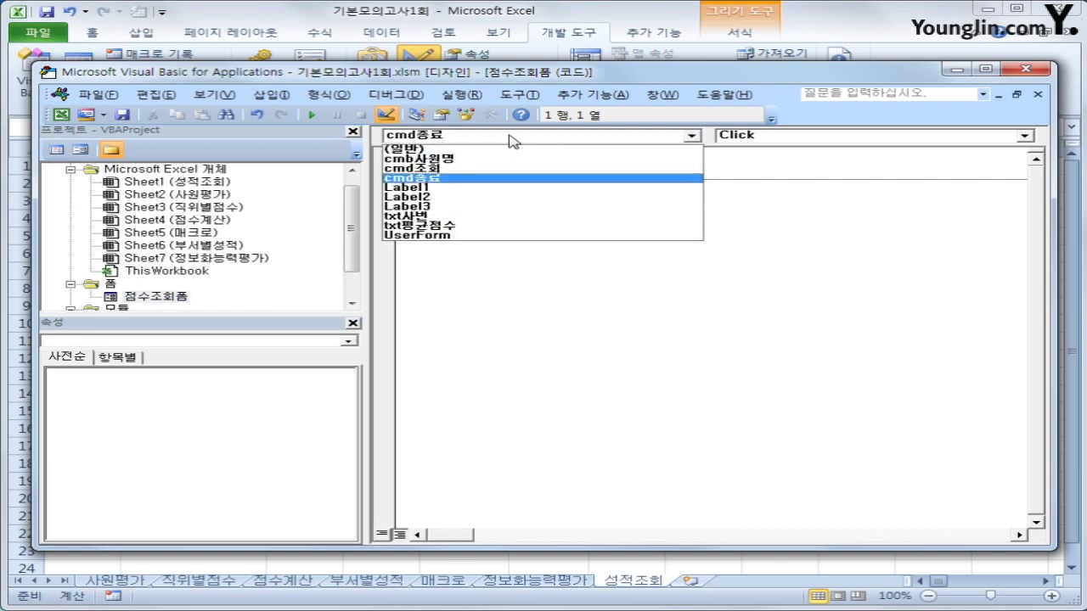
pyautogui.click(534, 246)
pyautogui.click(790, 136)
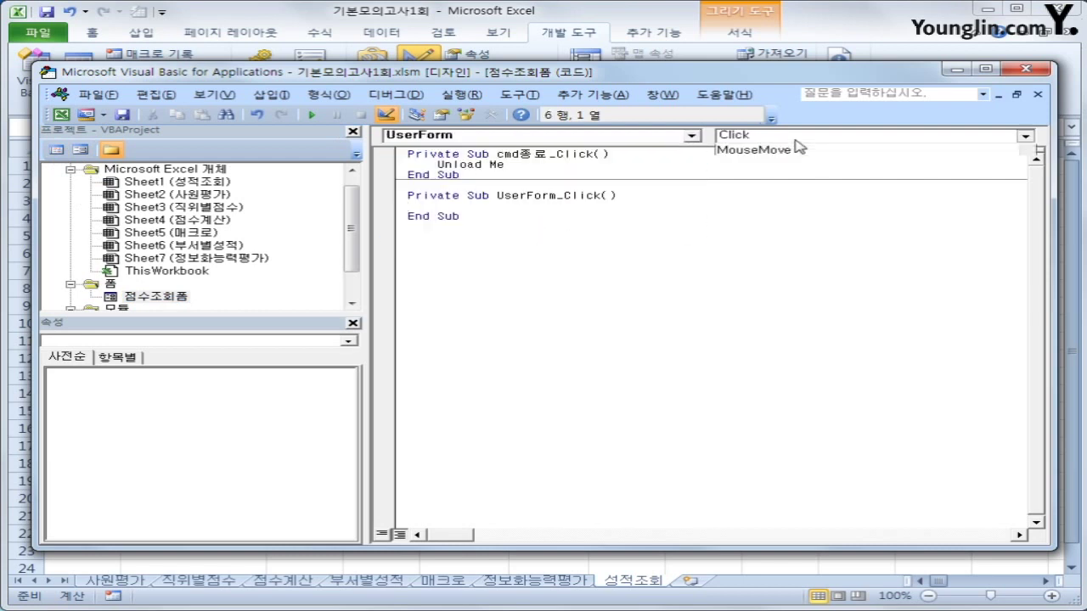
pyautogui.click(782, 185)
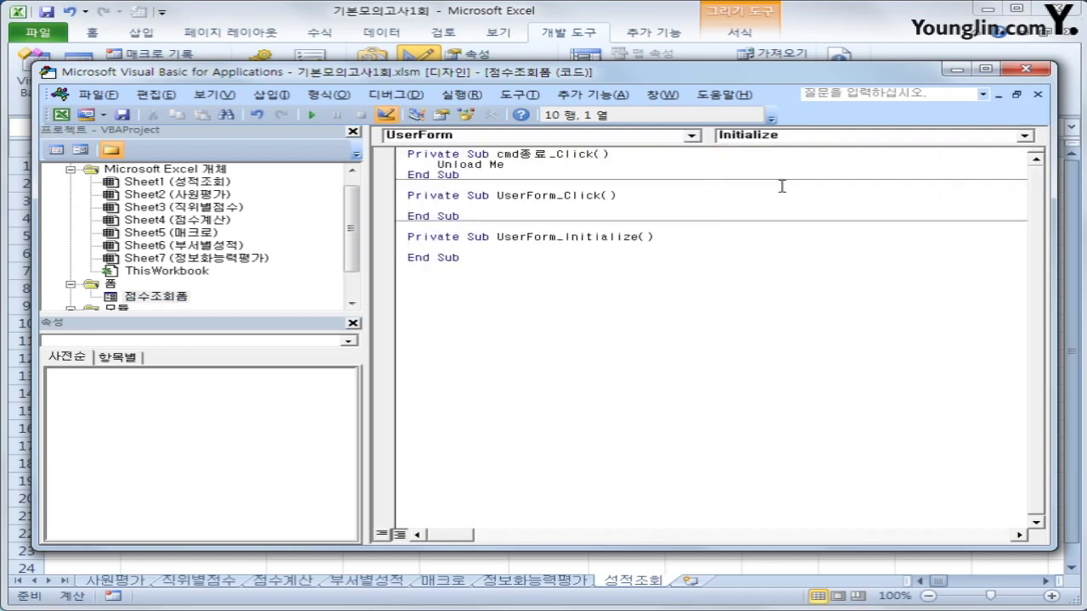
# Fill the employee combo box on form initialization with the statement cmb사원명.RowSource = "A3:A8"
pyautogui.press('Tab')
pyautogui.write('cmb사원명.개')
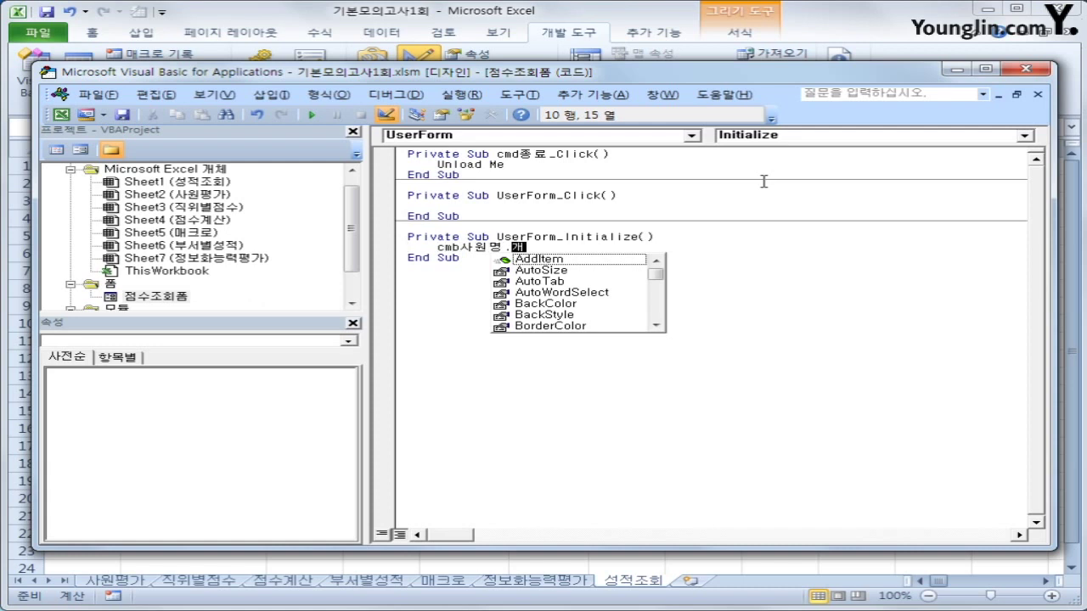
pyautogui.press('BackSpace')
pyautogui.press('BackSpace')
pyautogui.write('RowSource ')
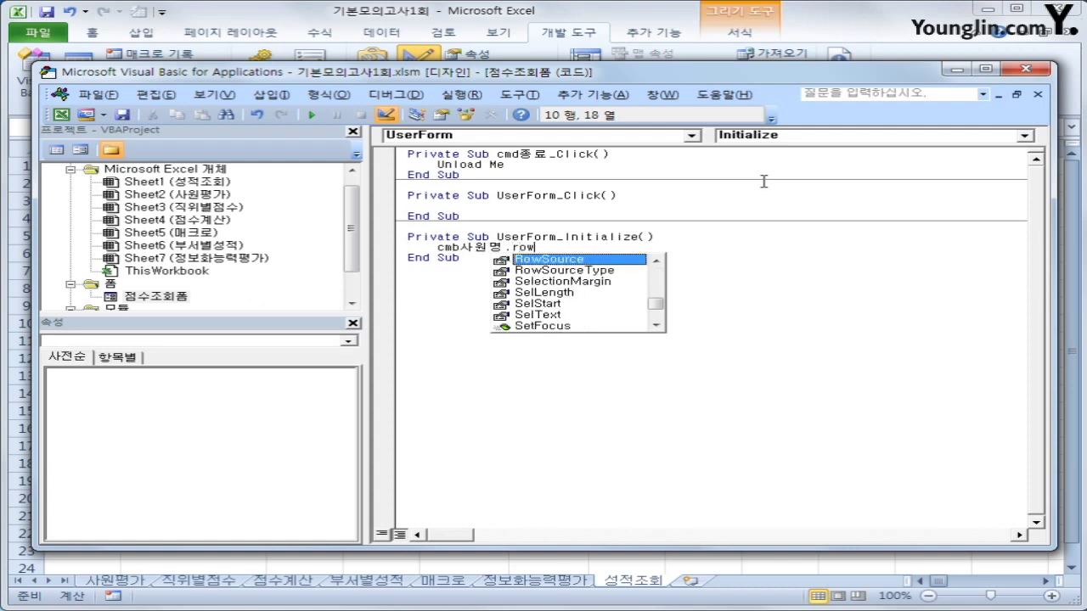
pyautogui.write('= "')
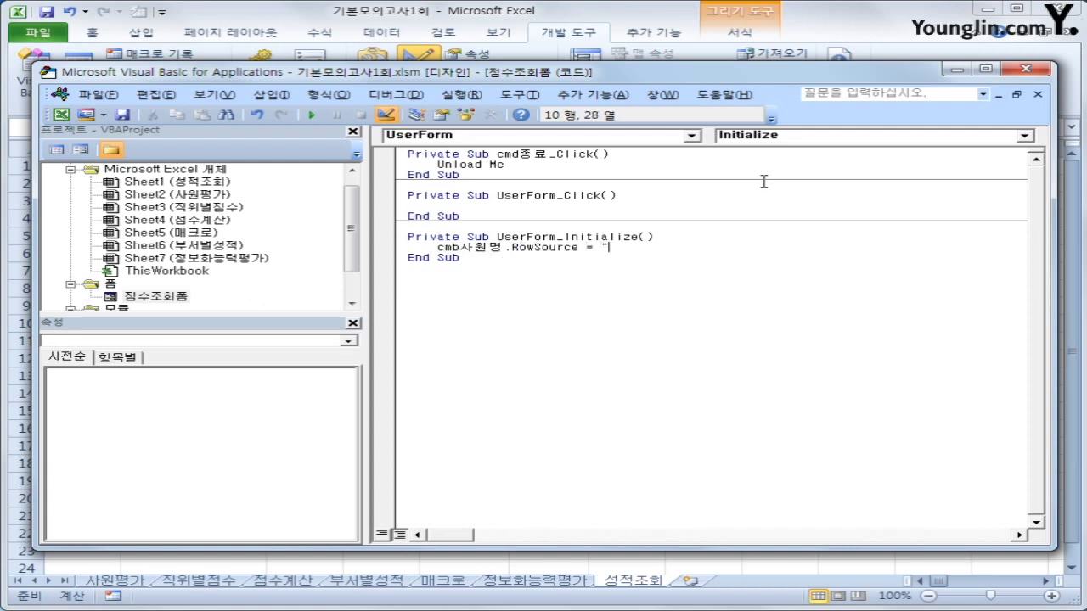
pyautogui.write('ㅁ')
pyautogui.write('A3:A')
pyautogui.write('8"')
pyautogui.press('Down')
pyautogui.press('Down')
# Open the code of Sheet1 (성적조회) and add a Worksheet Activate event procedure
pyautogui.click(192, 184)
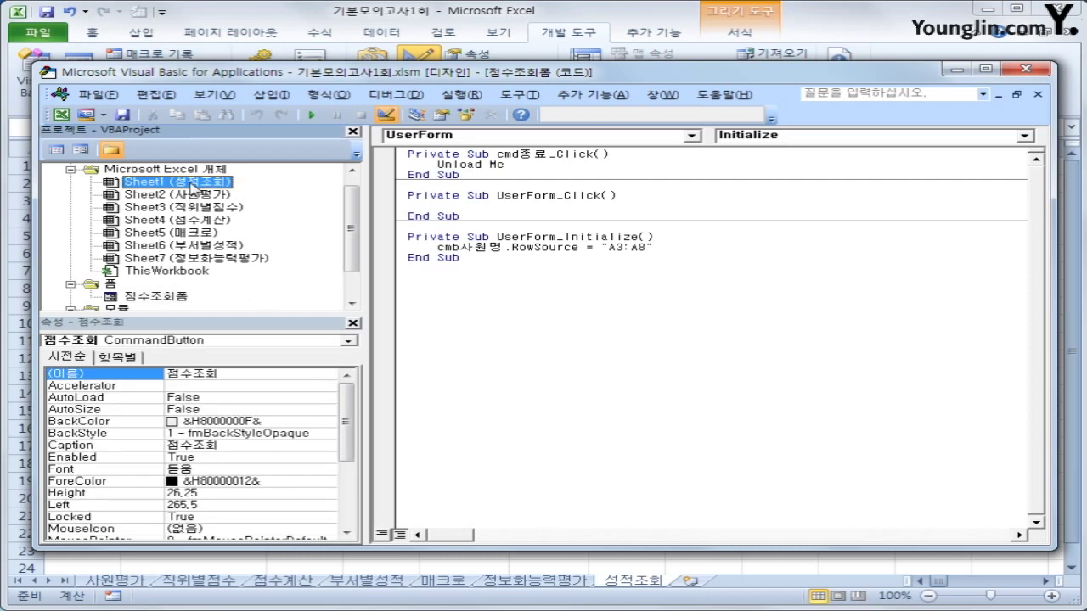
pyautogui.doubleClick(192, 185)
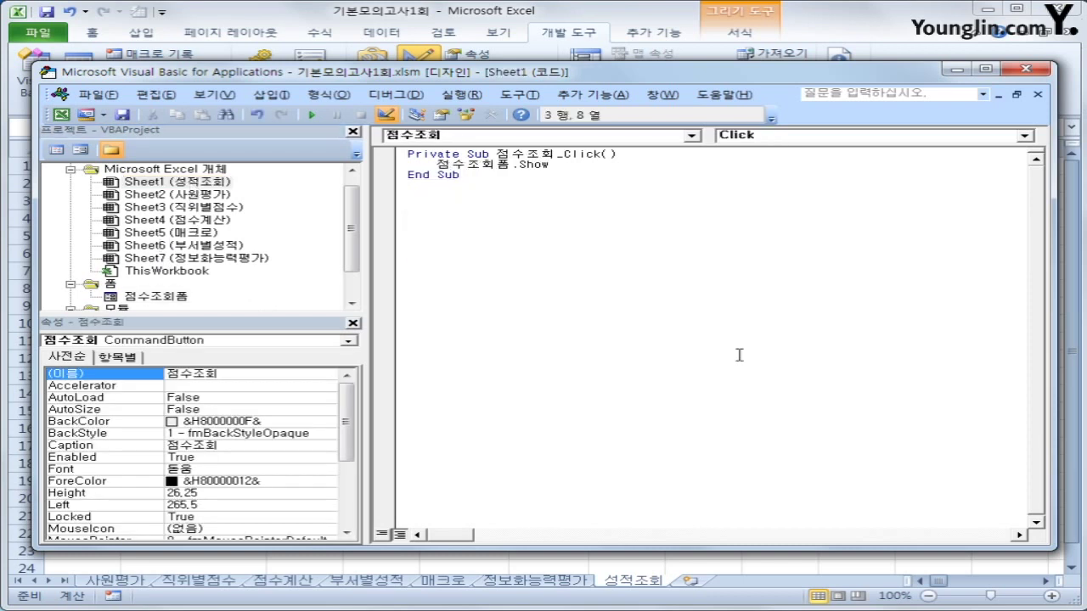
pyautogui.click(632, 136)
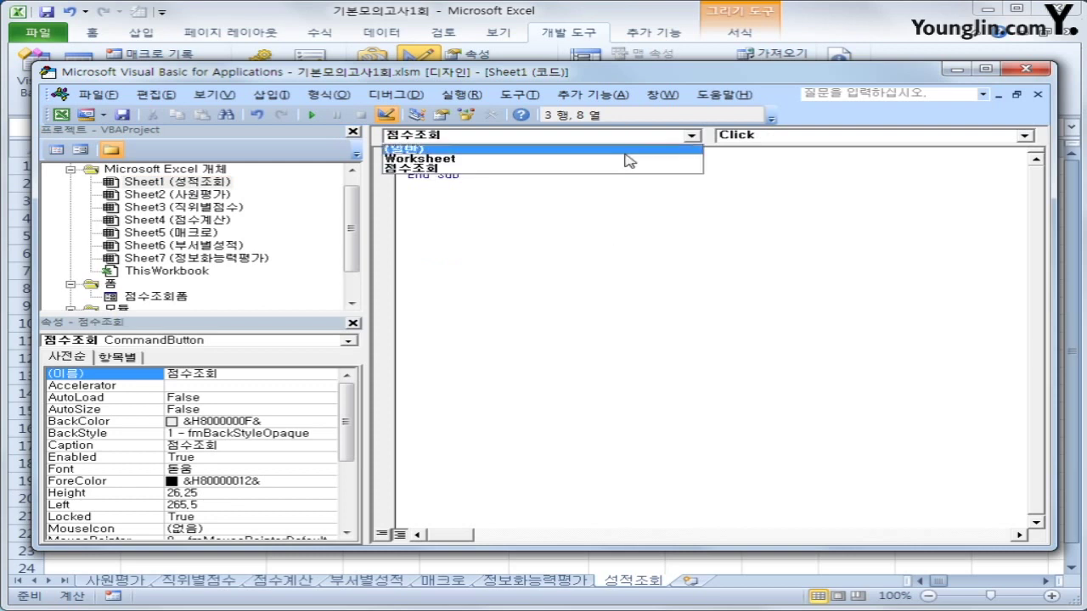
pyautogui.click(624, 160)
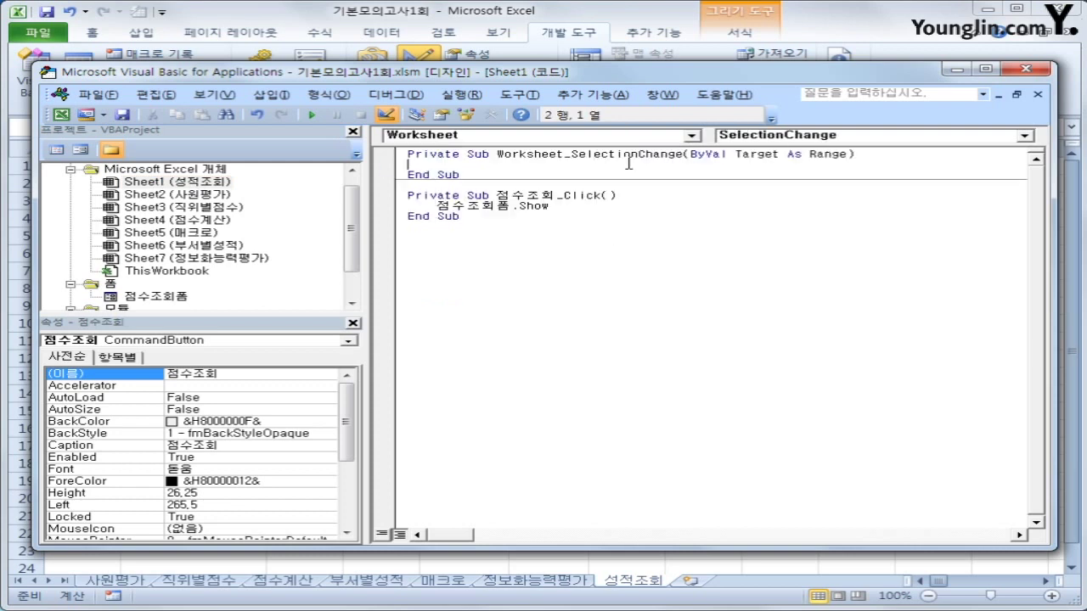
pyautogui.click(789, 138)
pyautogui.scroll(3, 872, 170)
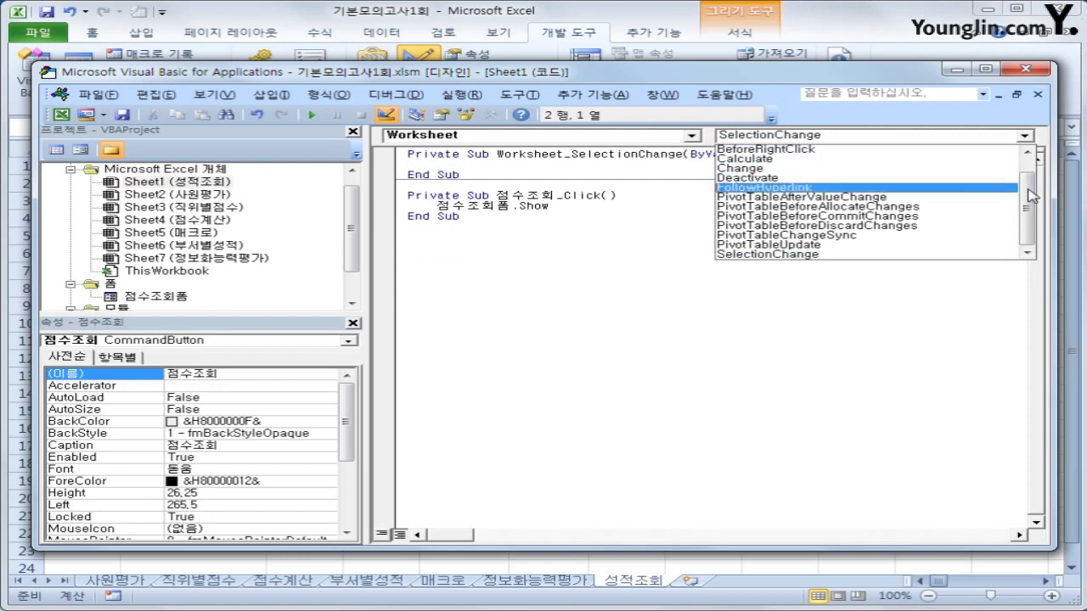
pyautogui.click(867, 151)
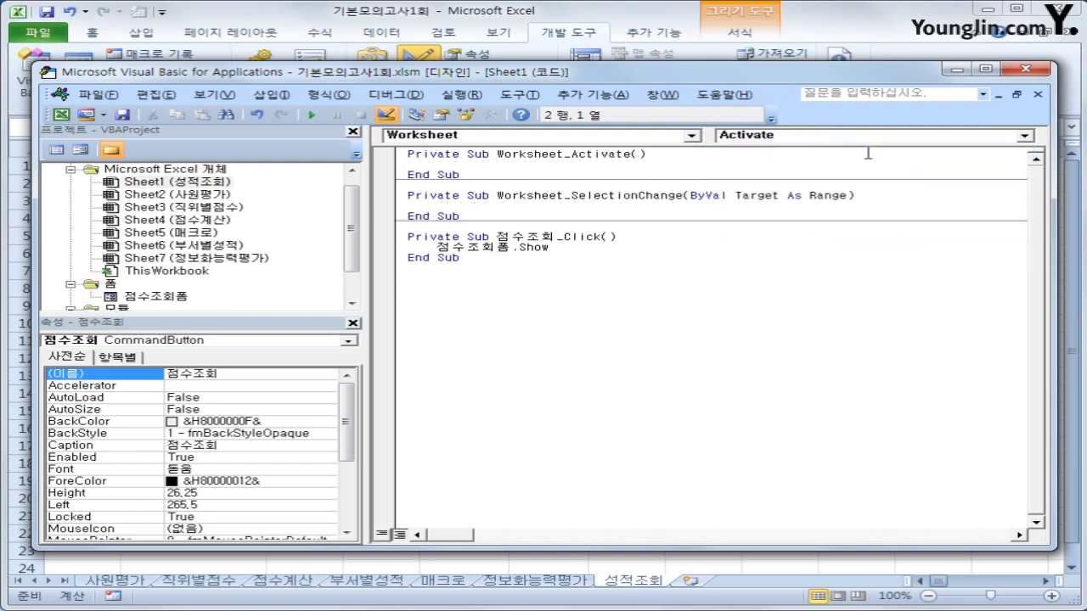
# Write the statement [A1]="평가성적" in the Worksheet_Activate procedure
pyautogui.write('[')
pyautogui.write('A1')
pyautogui.write(']')
pyautogui.write('=')
pyautogui.write('"')
pyautogui.write('평가')
pyautogui.write('서')
pyautogui.write('적"')
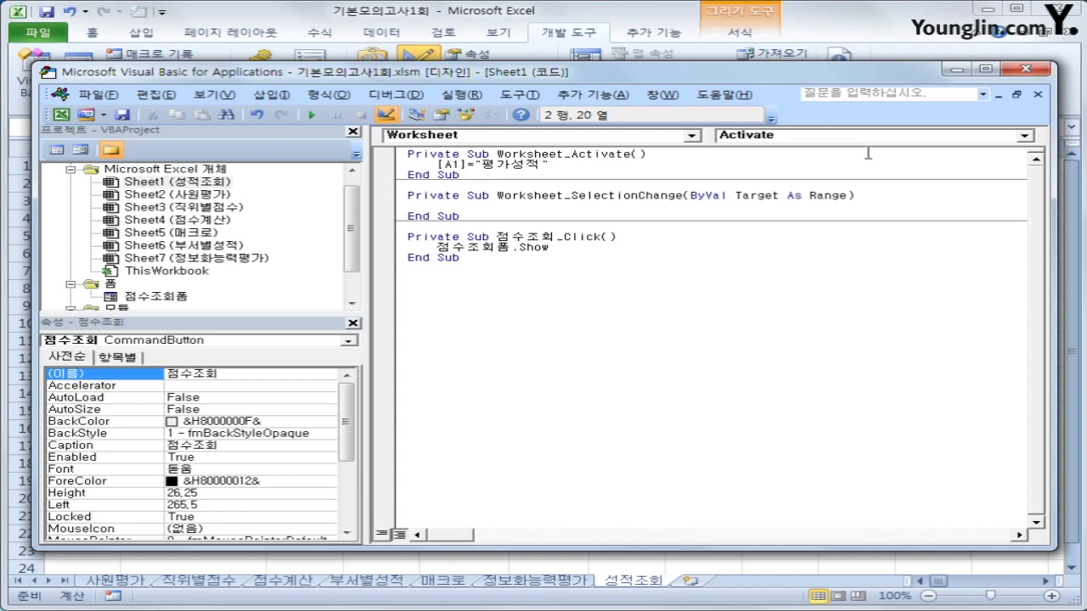
# Delete the empty Worksheet_SelectionChange procedure from the Sheet1 code
pyautogui.press('Down')
pyautogui.press('Down')
pyautogui.hotkey('shift', 'Down')
pyautogui.hotkey('shift', 'Down')
pyautogui.hotkey('shift', 'Down')
pyautogui.press('Delete')
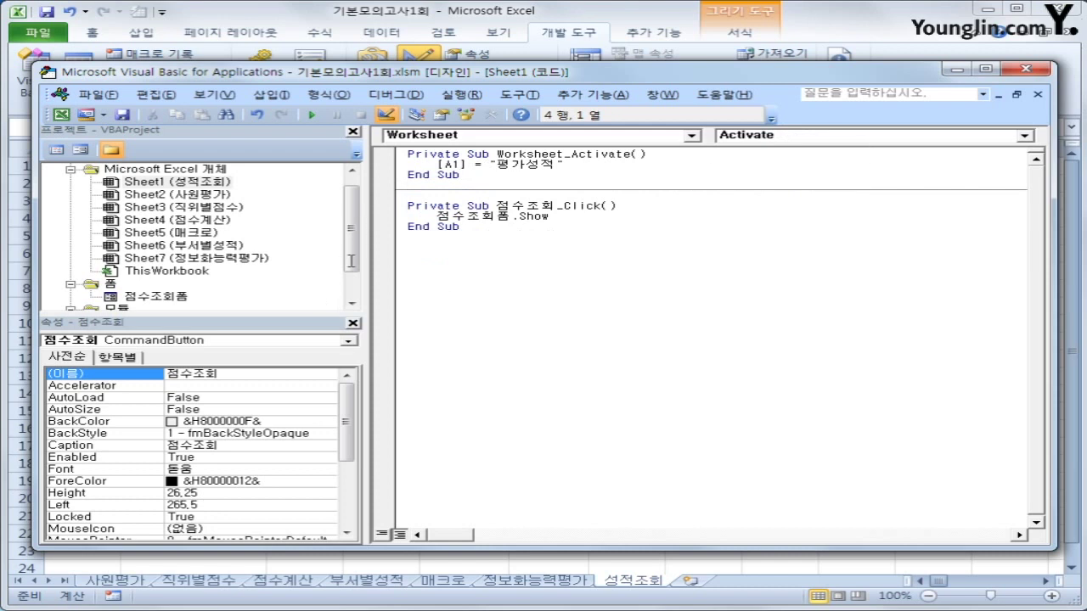
# Close the Visual Basic editor and turn off design mode on the 성적조회 sheet
pyautogui.click(1032, 74)
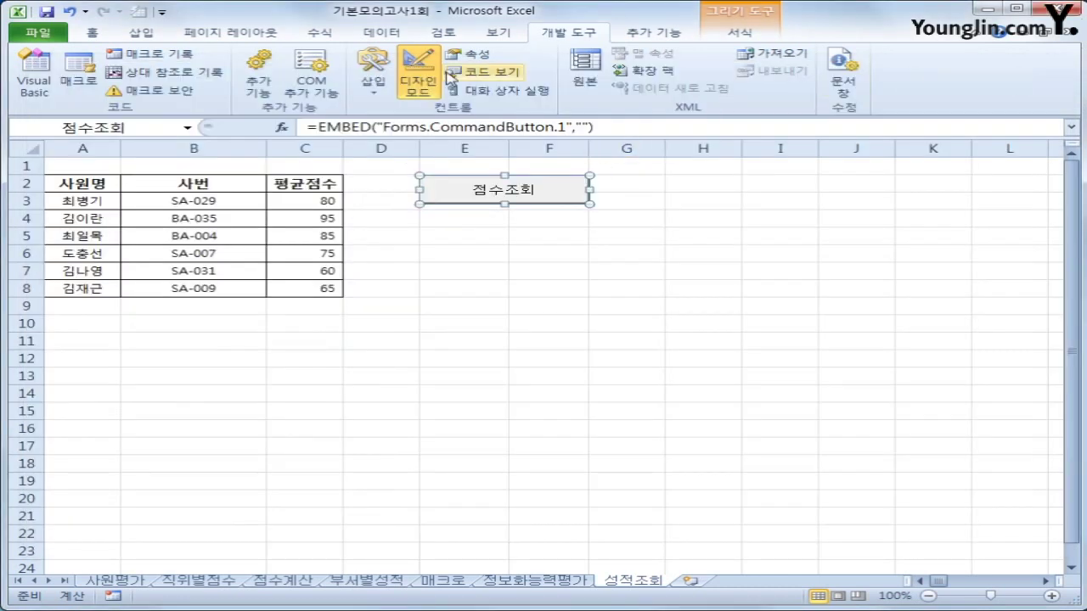
pyautogui.click(417, 78)
pyautogui.click(821, 307)
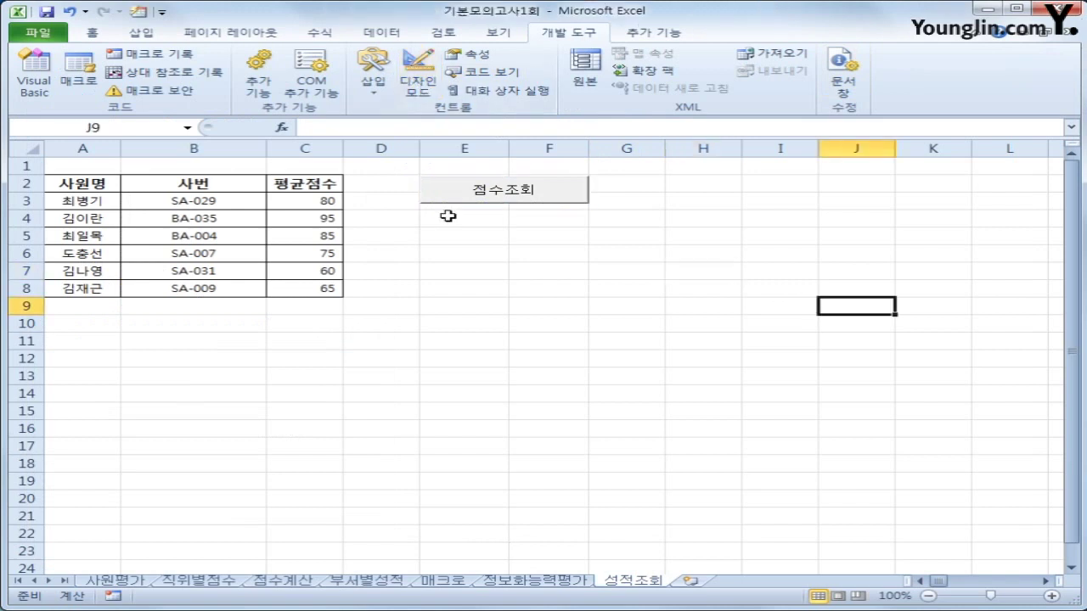
# Test the 점수조회 form by running it from the sheet's button and choosing the first employee in the 사원명 list
pyautogui.click(531, 194)
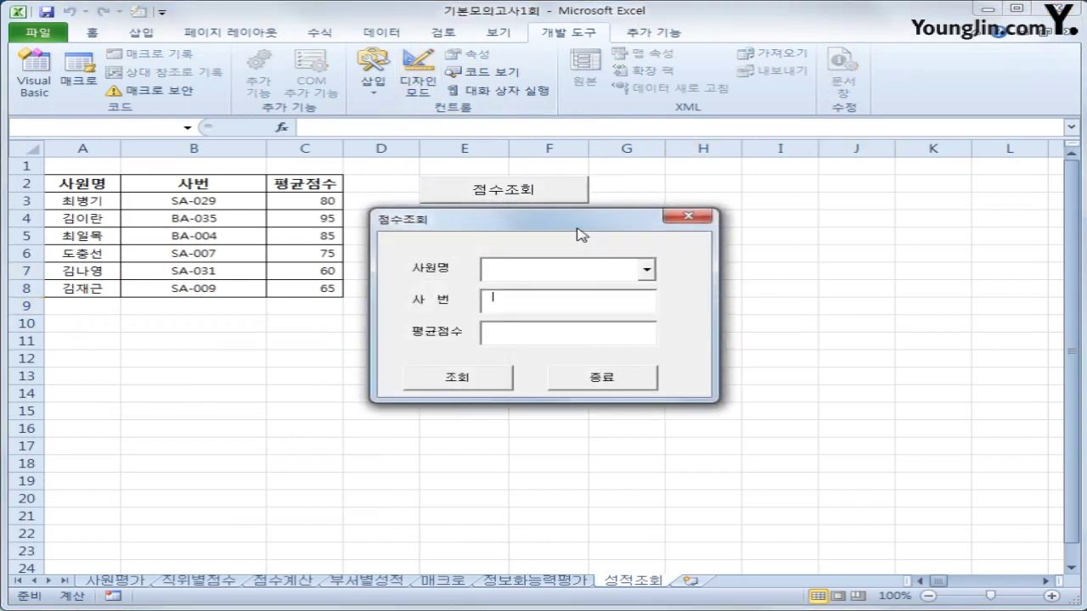
pyautogui.moveTo(578, 223); pyautogui.dragTo(659, 242)
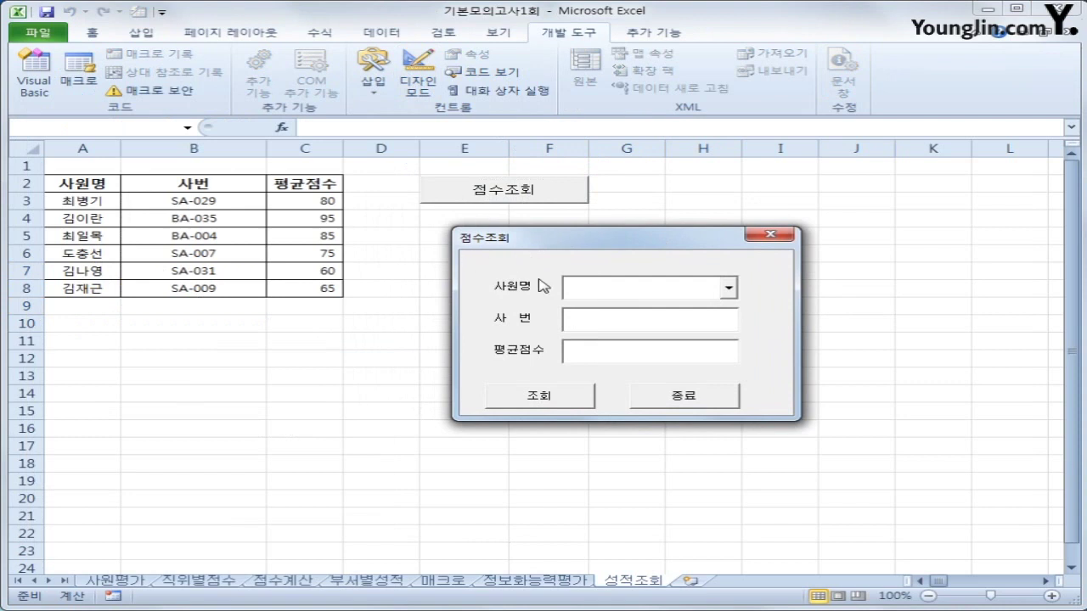
pyautogui.click(728, 290)
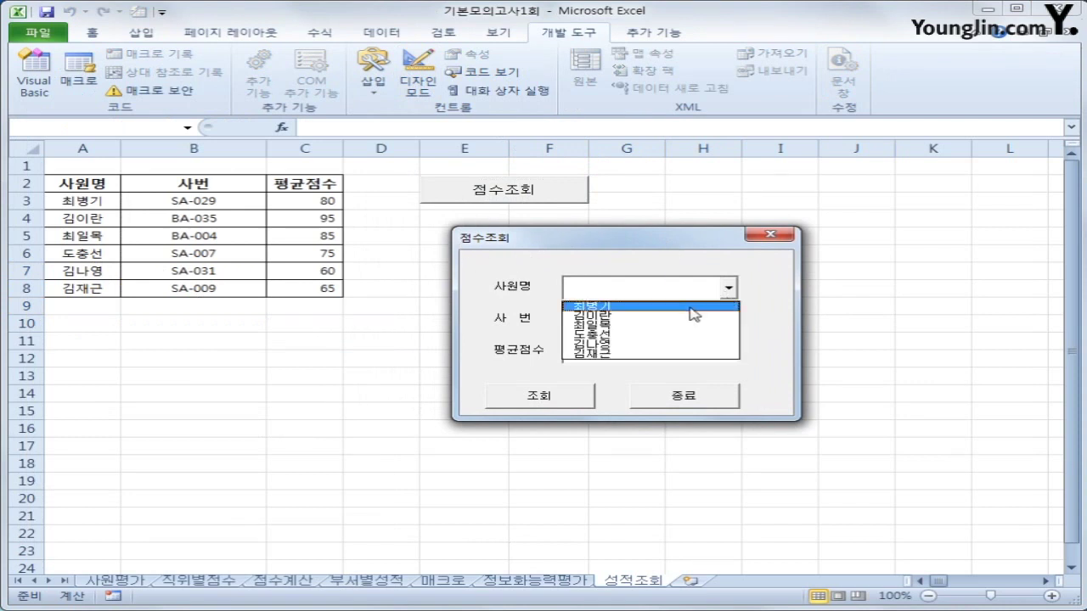
pyautogui.click(701, 311)
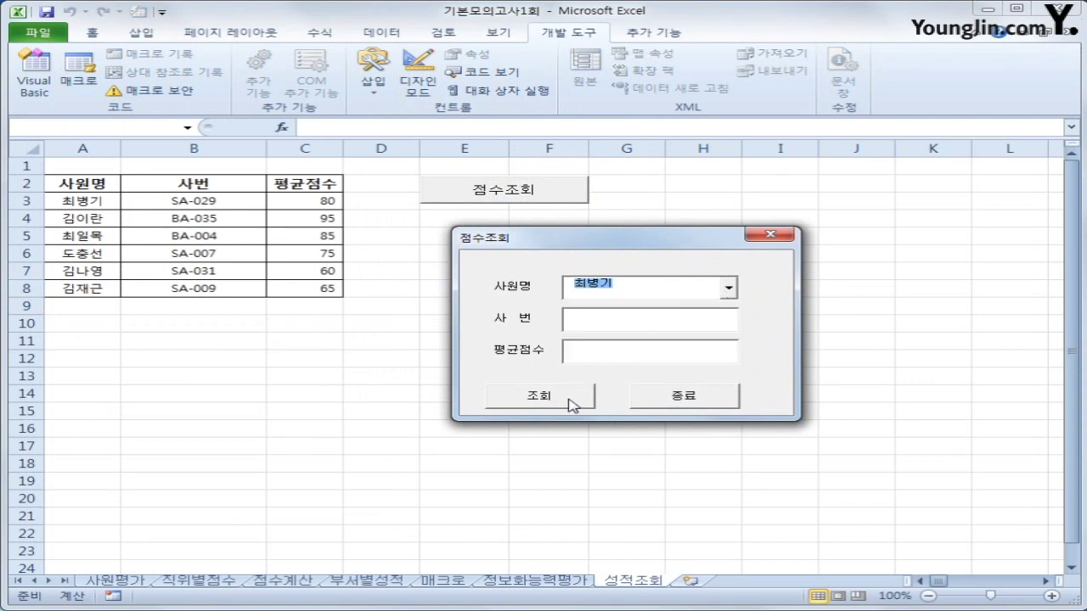
pyautogui.click(593, 315)
pyautogui.click(588, 355)
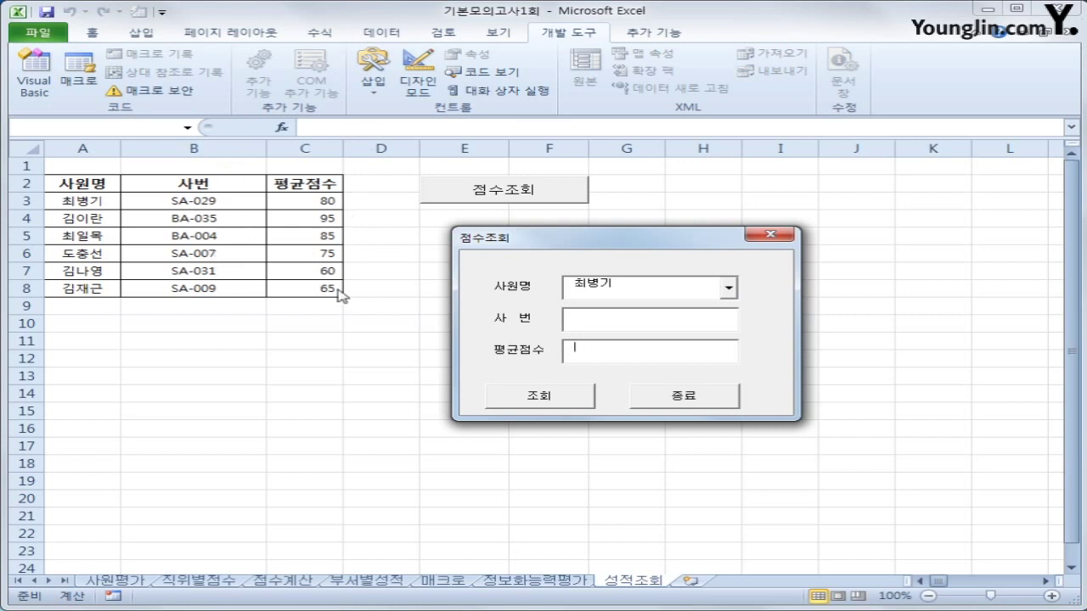
# Check the employee entries in the 사원명 list against the sheet's table and close the 점수조회 form
pyautogui.click(728, 289)
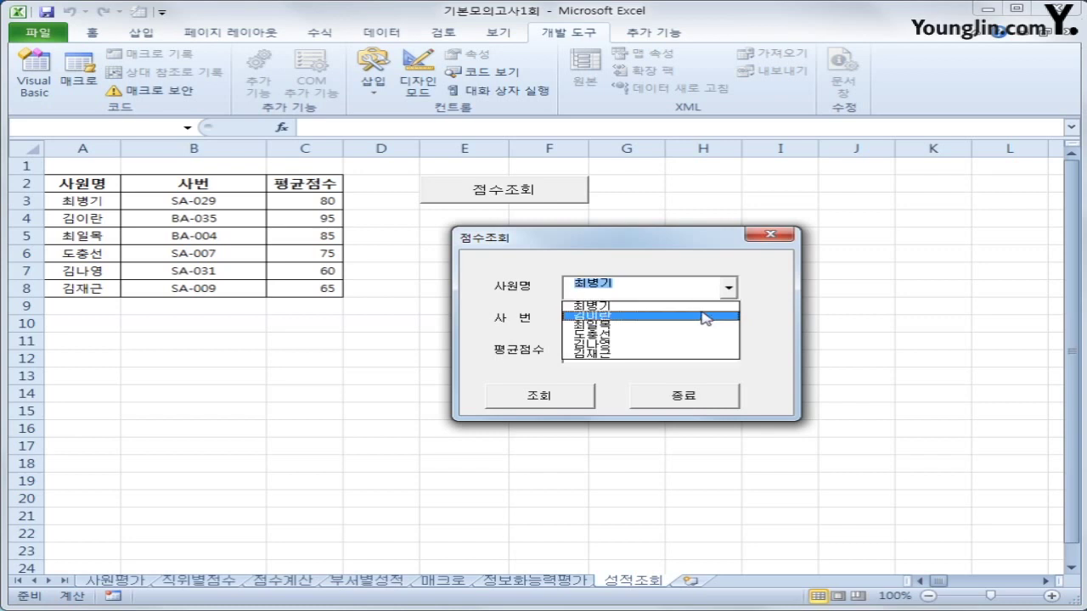
pyautogui.press('Escape')
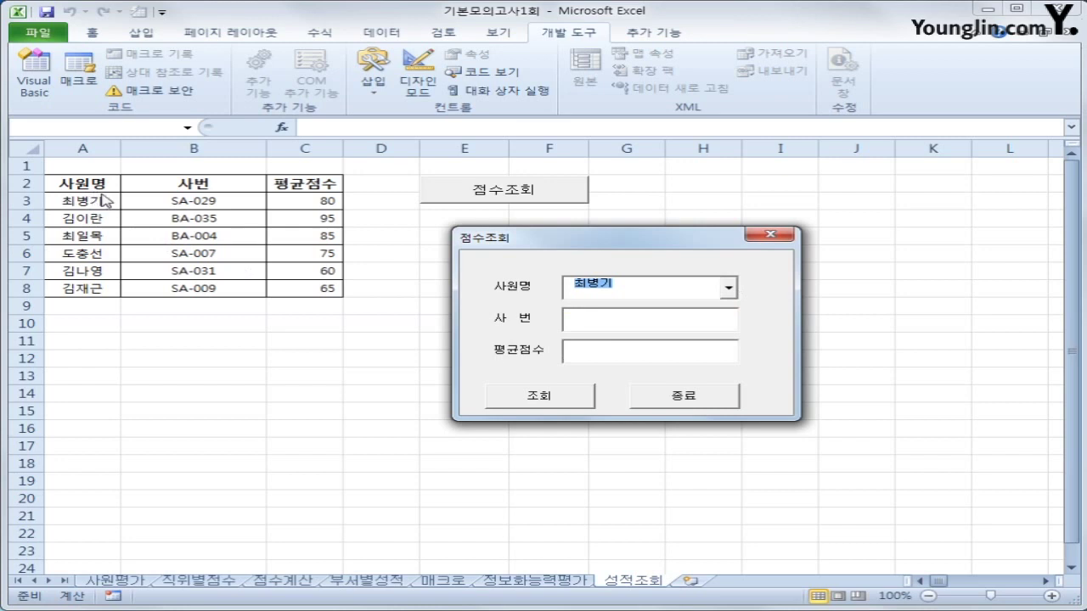
pyautogui.click(763, 234)
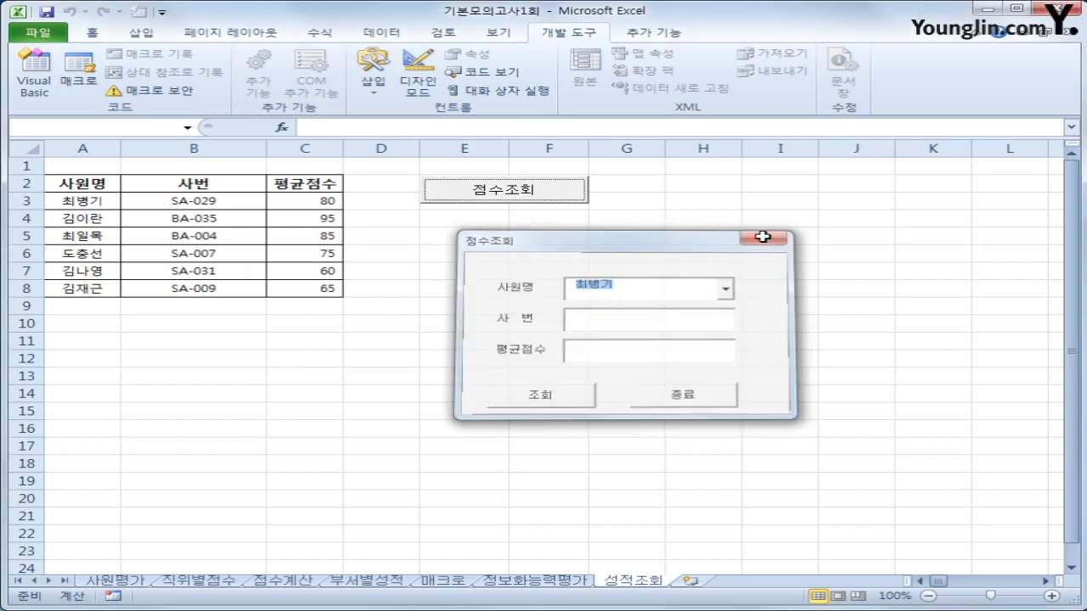
# Open the code of 점수조회폼 in the Visual Basic editor and create the cmd조회_Click procedure
pyautogui.click(42, 85)
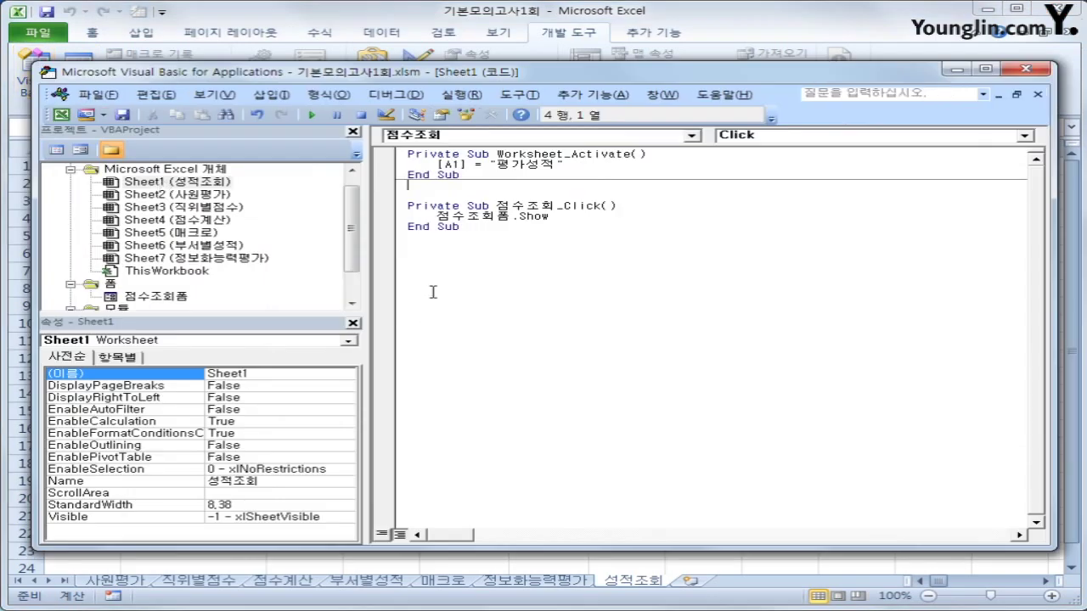
pyautogui.click(156, 297)
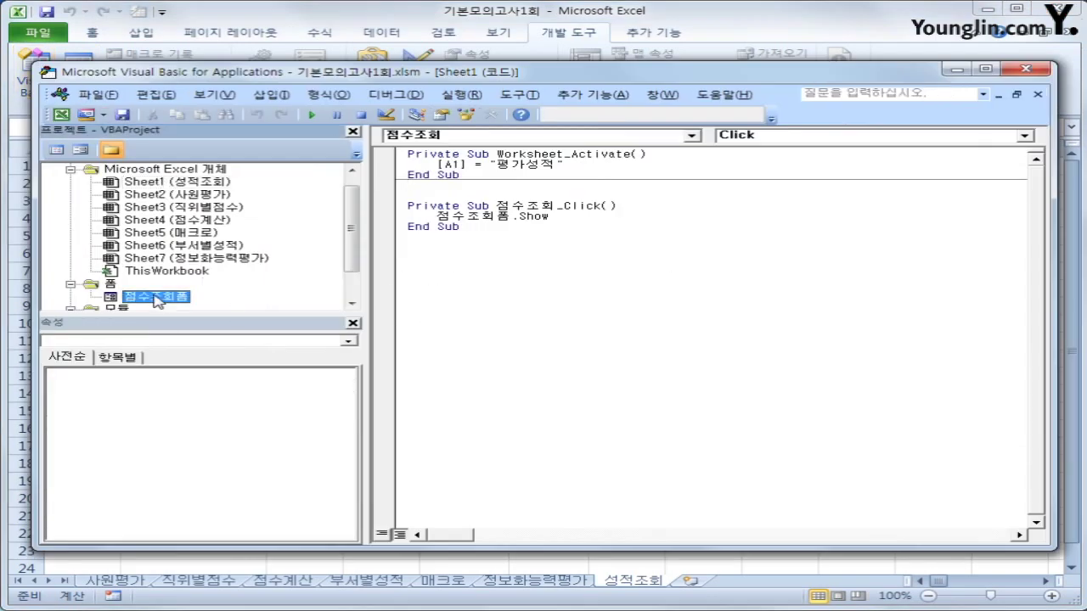
pyautogui.click(56, 150)
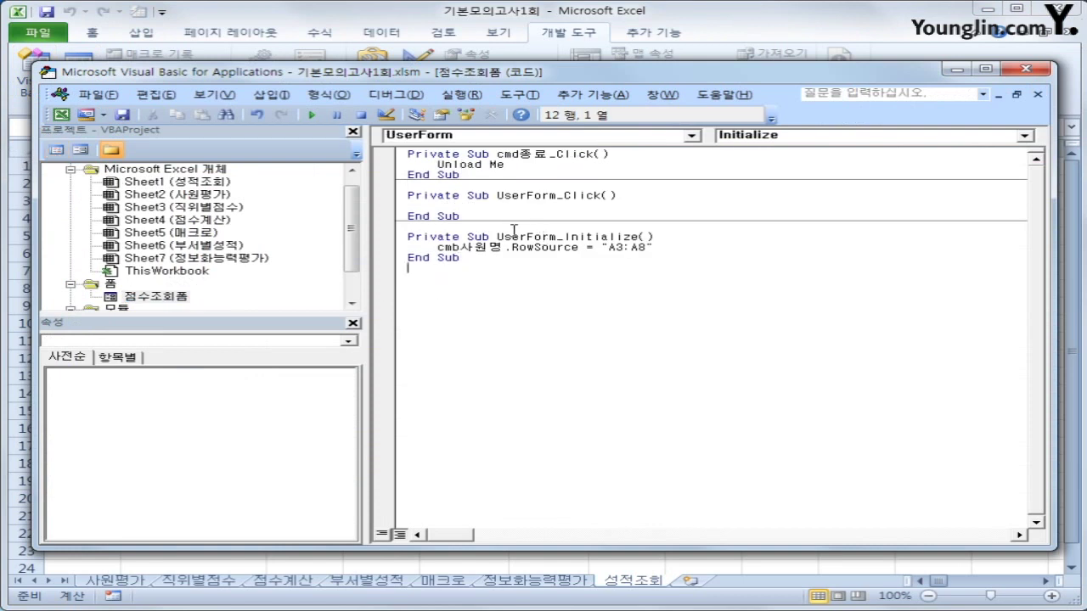
pyautogui.click(497, 135)
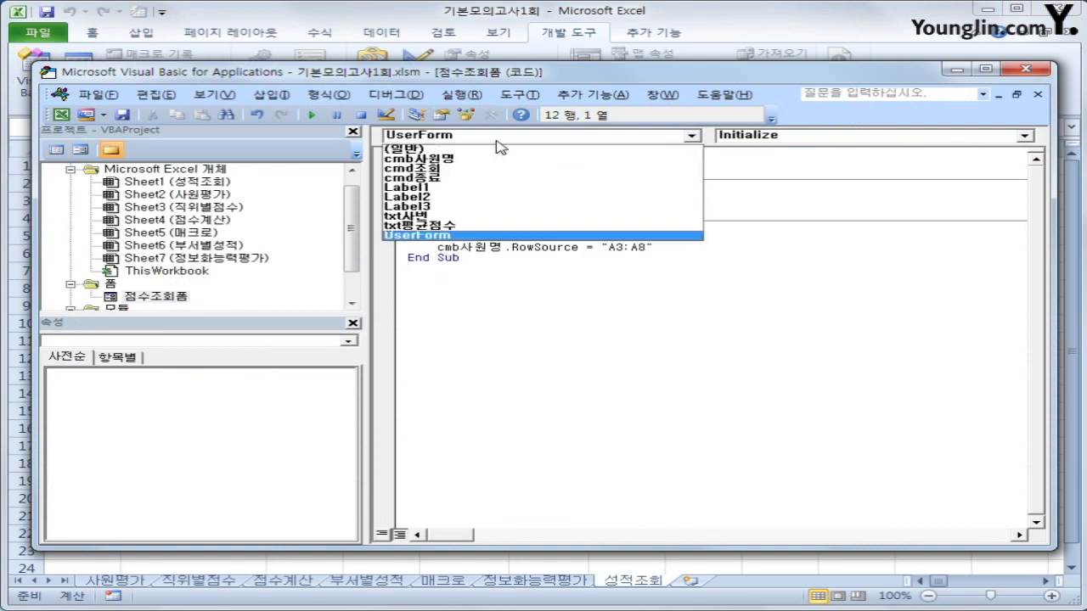
pyautogui.click(507, 169)
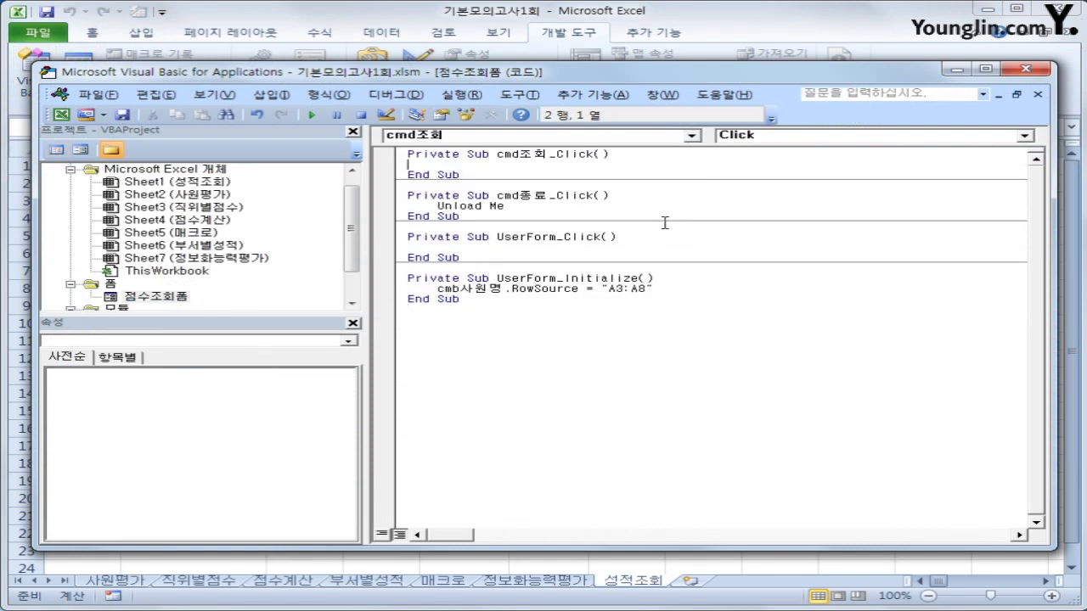
# Write the statement iRow = cmb사원명.ListIndex in the cmd조회_Click procedure
pyautogui.press('Return')
pyautogui.press('Tab')
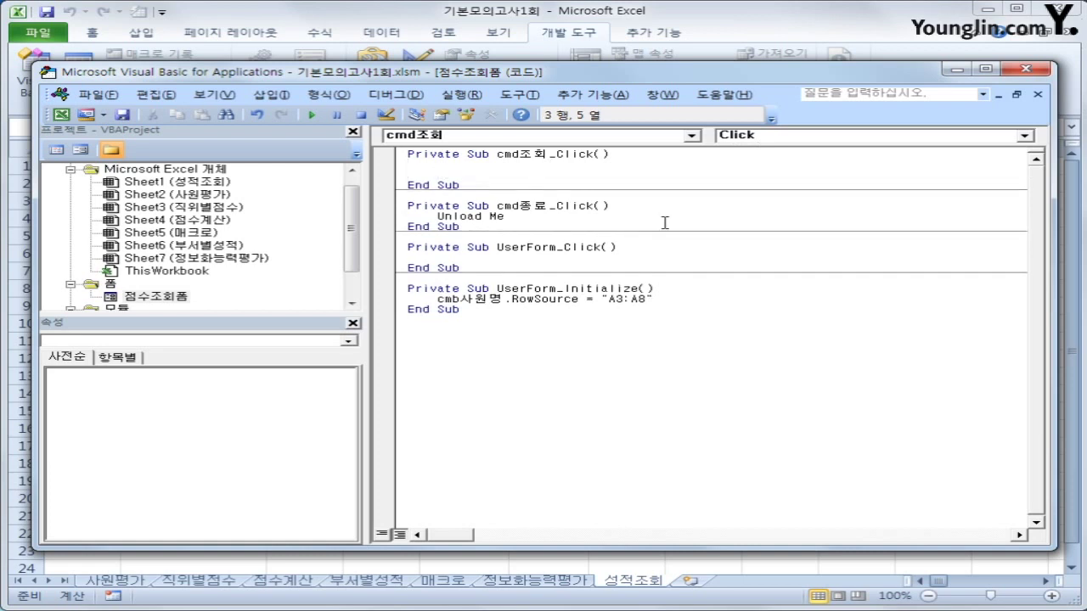
pyautogui.write('iRow = cmb사원명.')
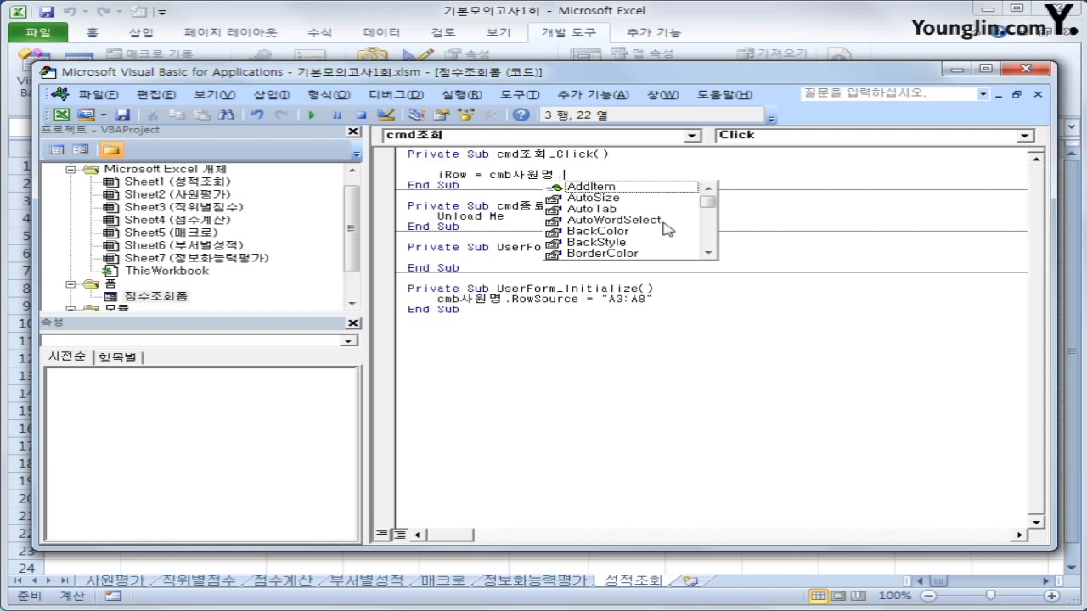
pyautogui.write('l')
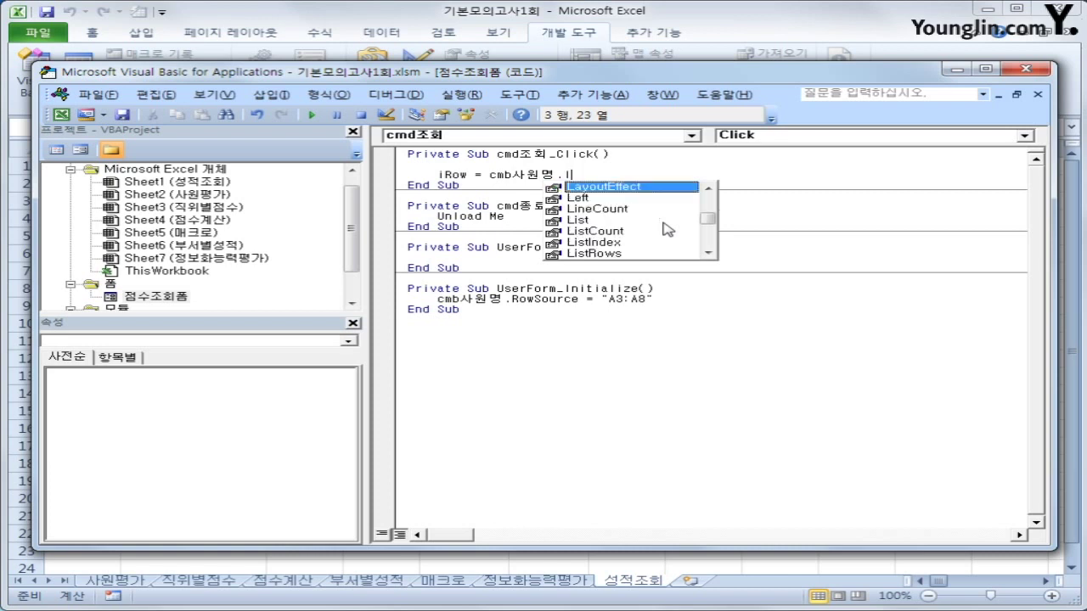
pyautogui.write('istIndex')
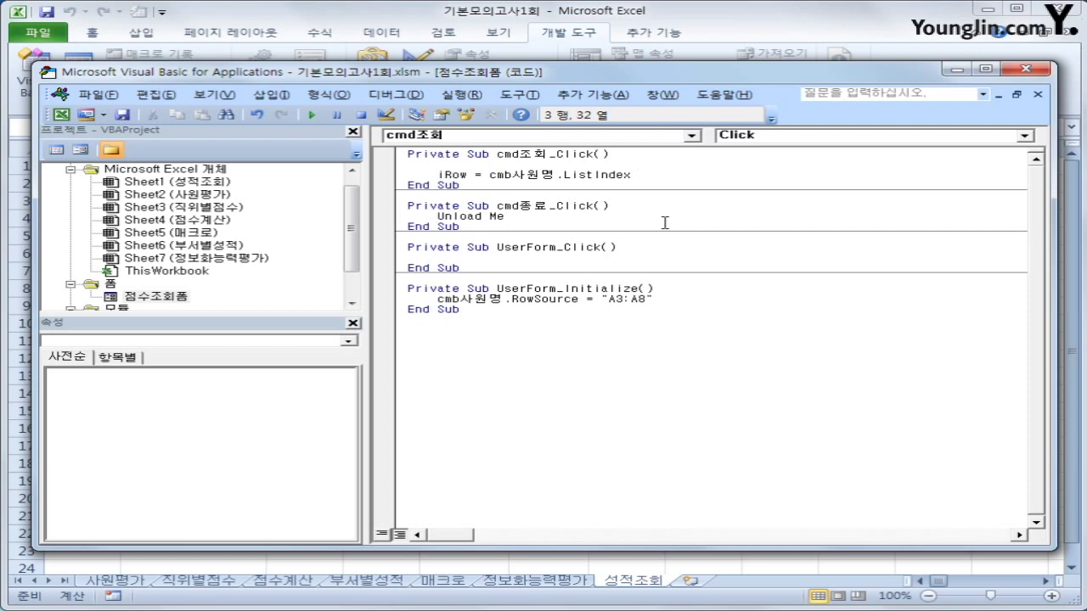
# Close the editor, run the 점수조회 form to compare its 사원명 list order with the sheet rows, and close the form
pyautogui.click(1030, 68)
pyautogui.click(491, 195)
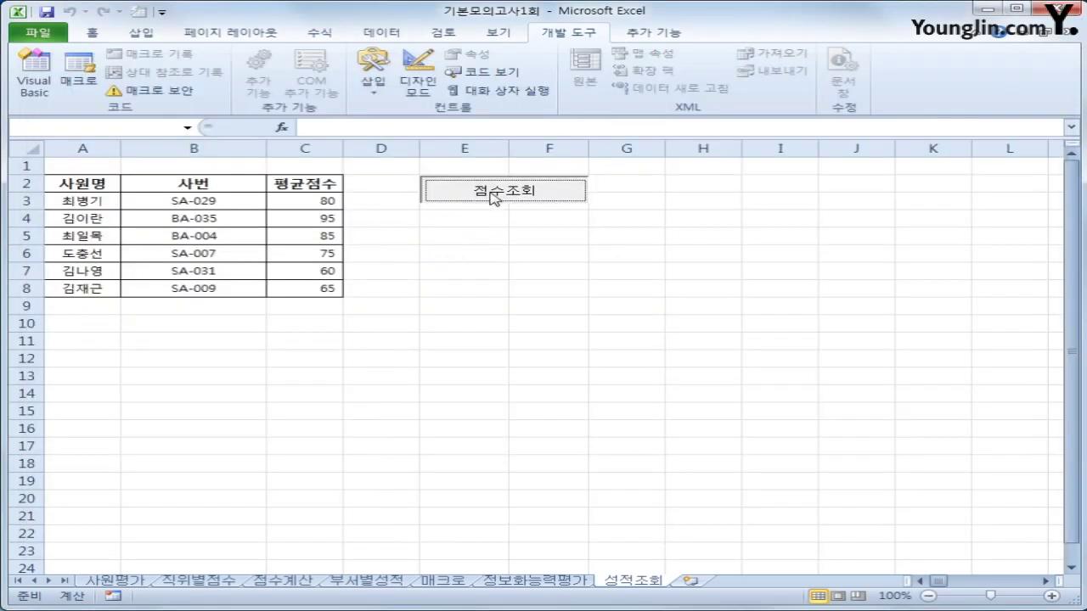
pyautogui.click(647, 270)
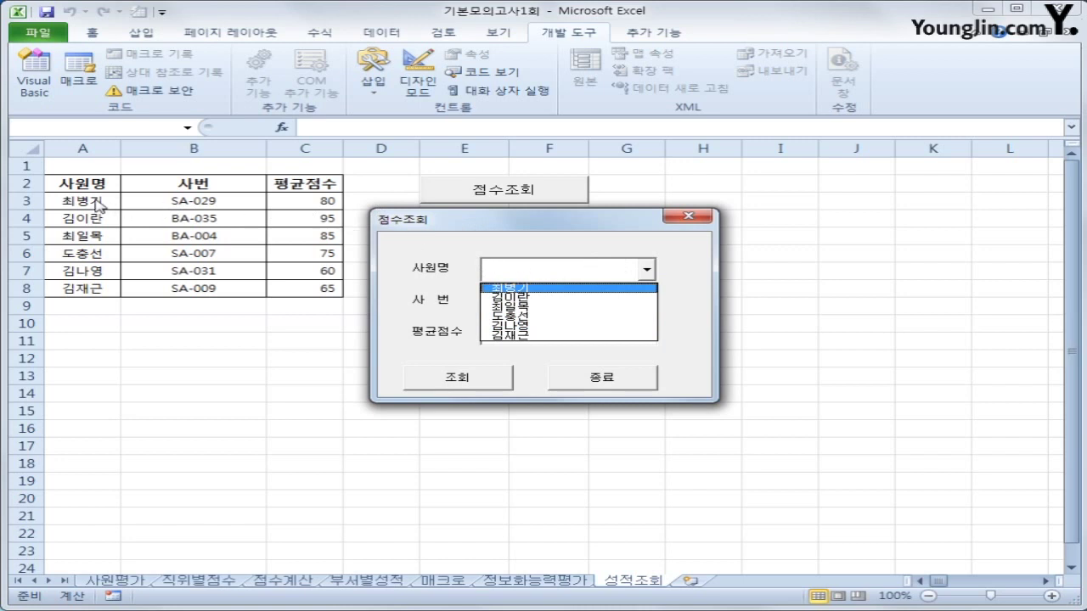
pyautogui.click(668, 216)
pyautogui.click(668, 215)
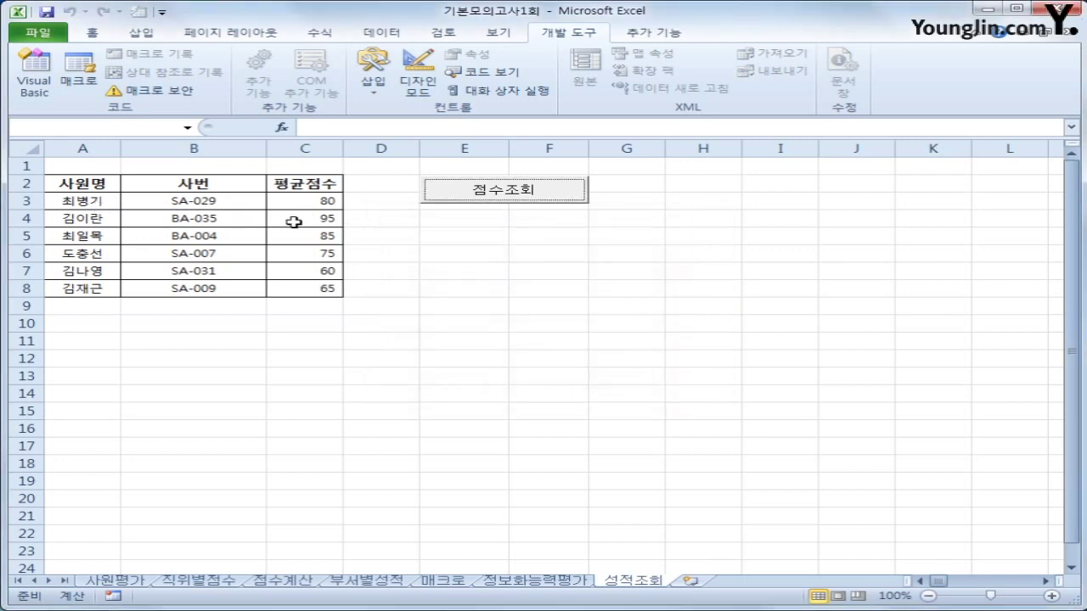
# Reopen the form's code and append + 3 to the iRow = cmb사원명.ListIndex statement
pyautogui.click(48, 102)
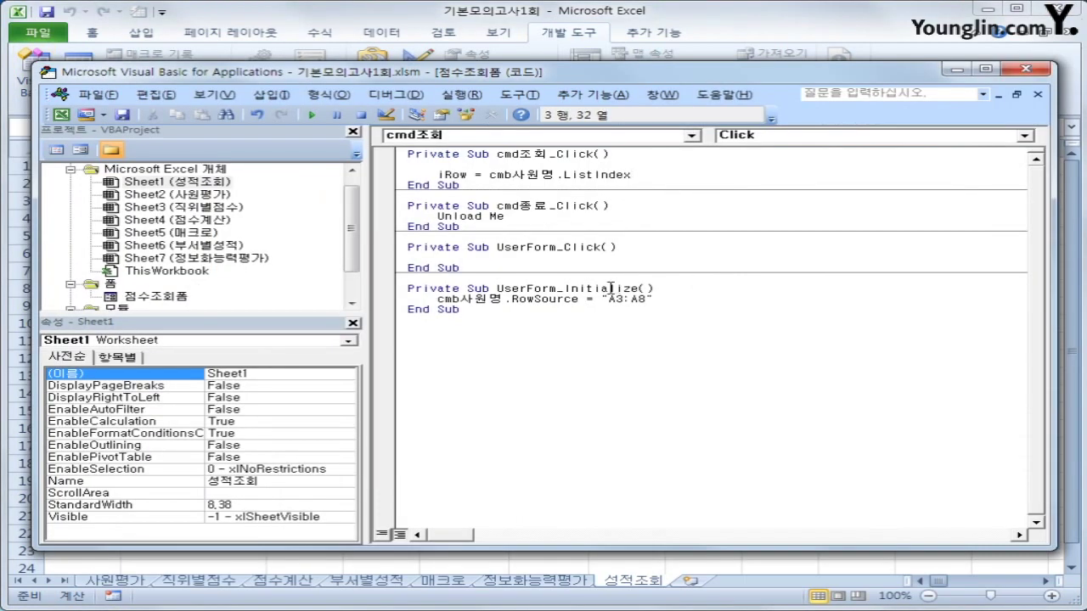
pyautogui.write('+3')
pyautogui.press('Return')
pyautogui.press('Return')
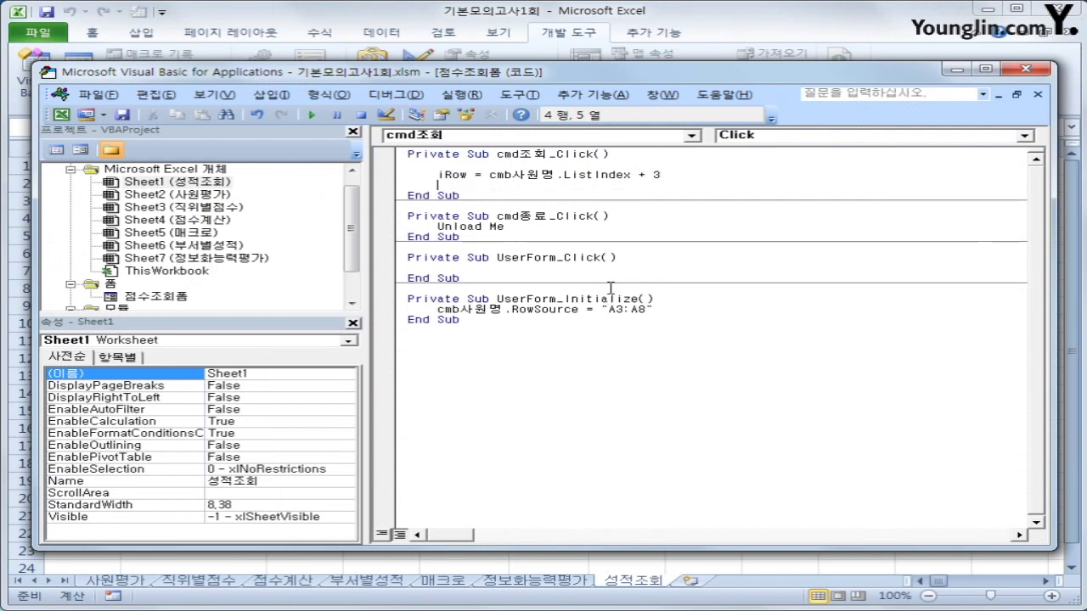
# Add the statement txt사번 = Cells(iRow, 2) below the iRow line in cmd조회_Click
pyautogui.write('cell')
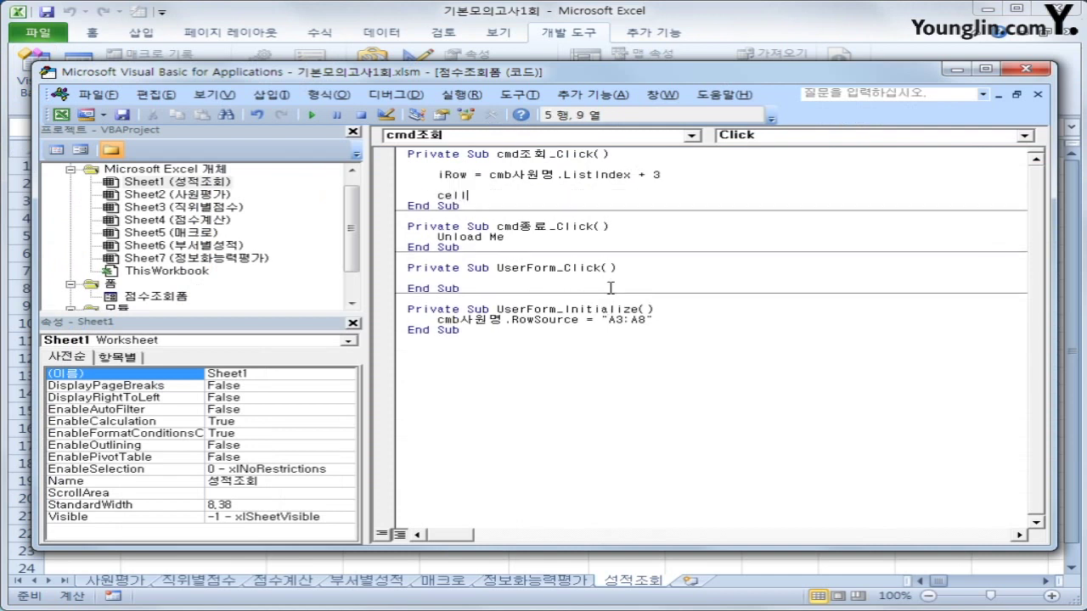
pyautogui.hotkey('ctrl', 'shift', 'Left')
pyautogui.write('txt사번')
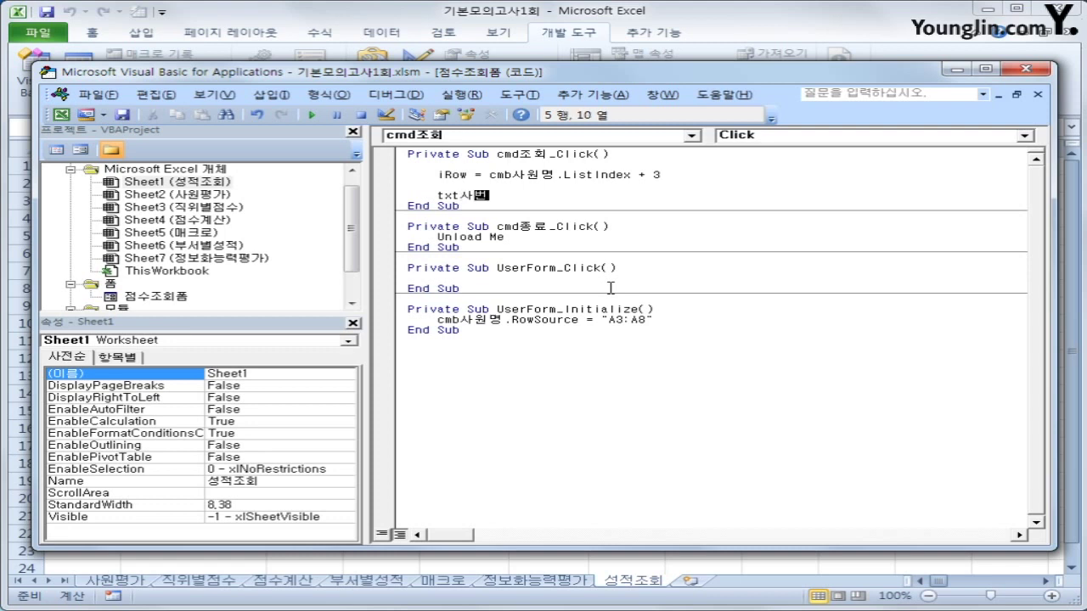
pyautogui.write(' =cells(iRow')
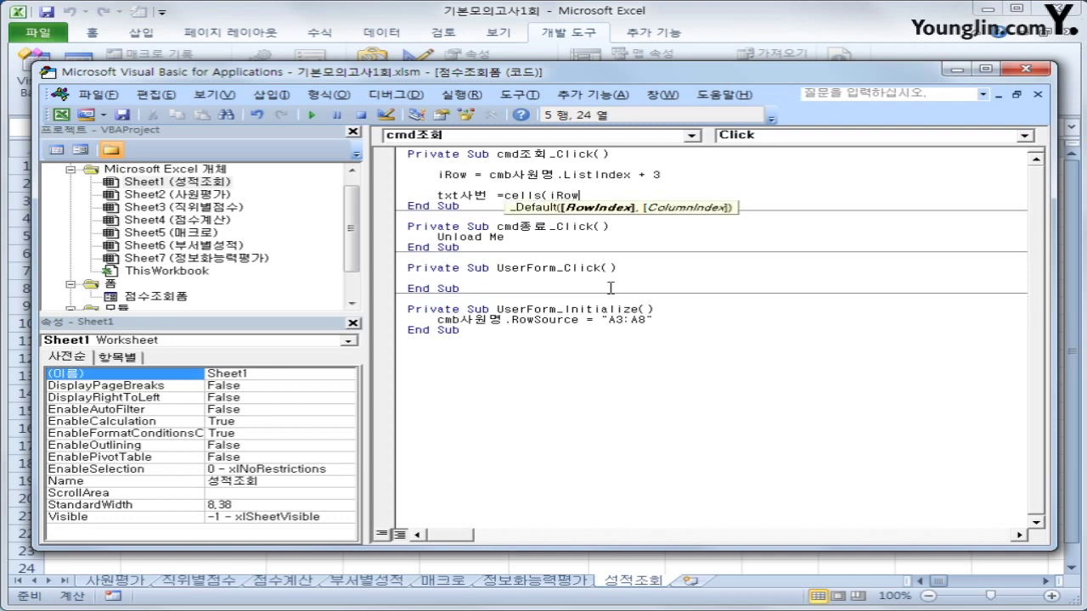
pyautogui.write(',')
pyautogui.write('2')
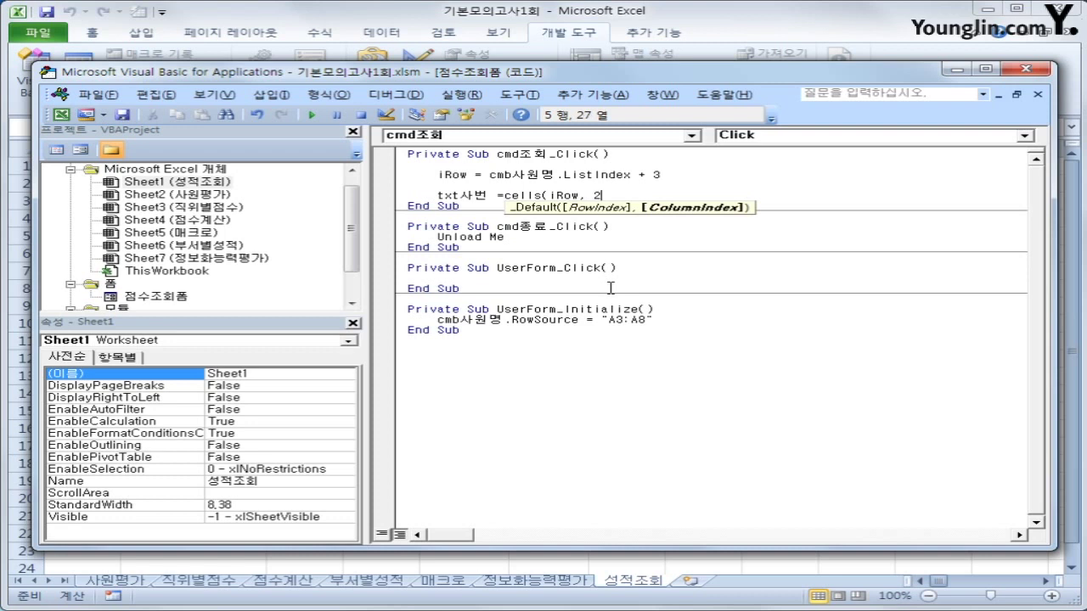
pyautogui.write(')')
pyautogui.press('Return')
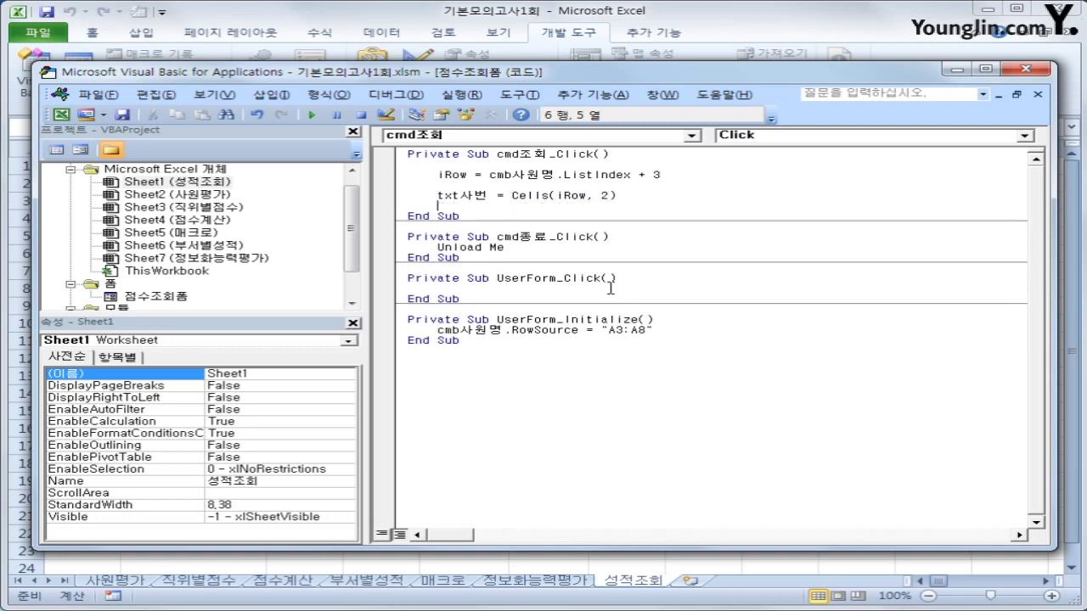
# Add the statement txt평가점수 = Cells(iRow, 3) below the txt사번 line in cmd조회_Click
pyautogui.write('txt평가전ㅅ')
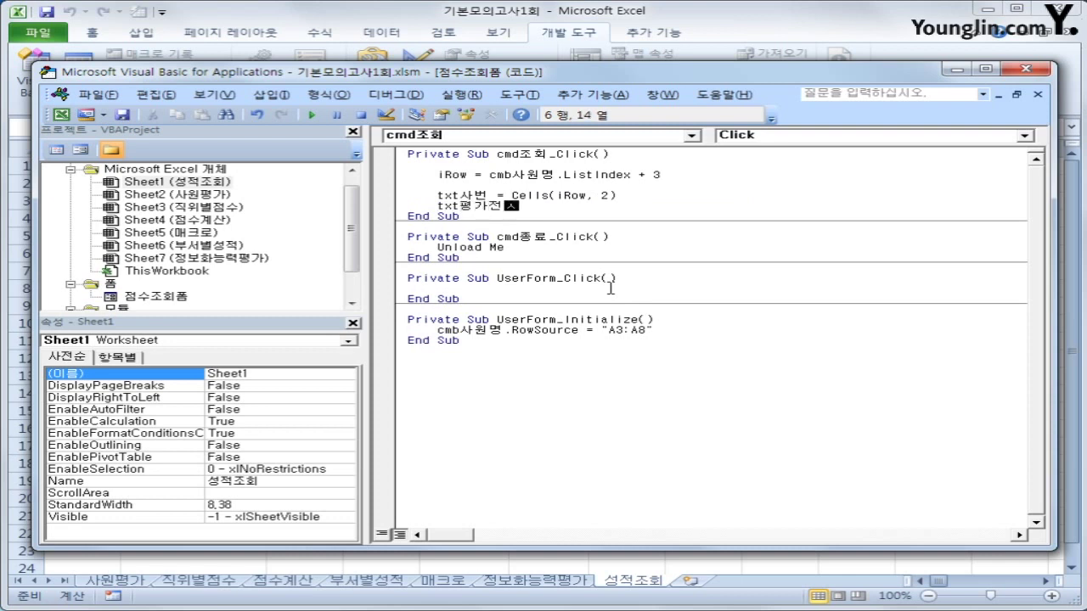
pyautogui.press('BackSpace')
pyautogui.press('BackSpace')
pyautogui.press('BackSpace')
pyautogui.write('점수 = ce')
pyautogui.press('BackSpace')
pyautogui.press('BackSpace')
pyautogui.write('cells(iR')
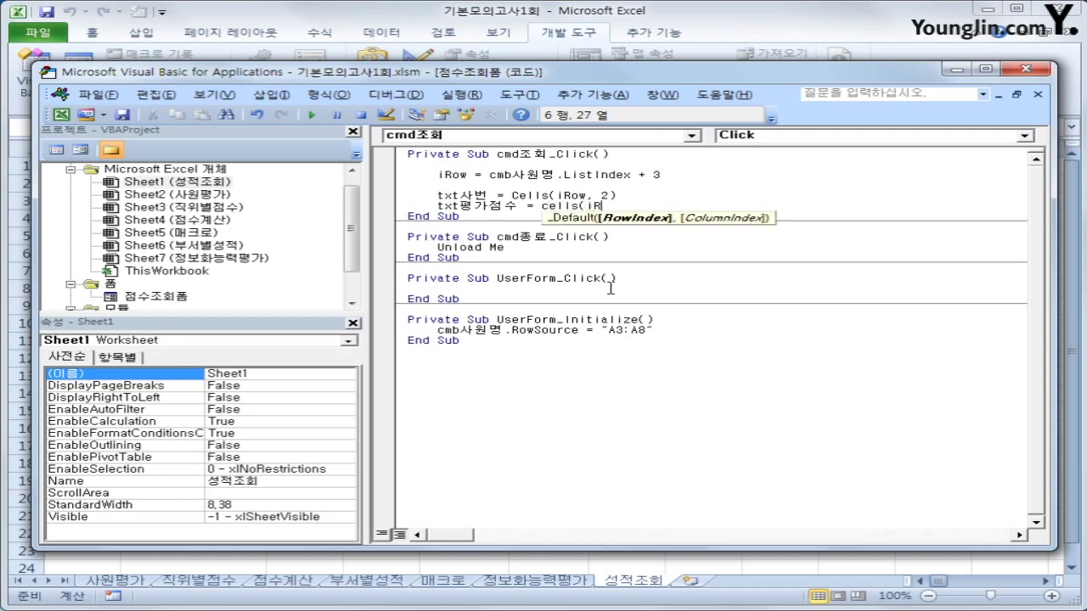
pyautogui.write('ow, 3)')
pyautogui.press('Return')
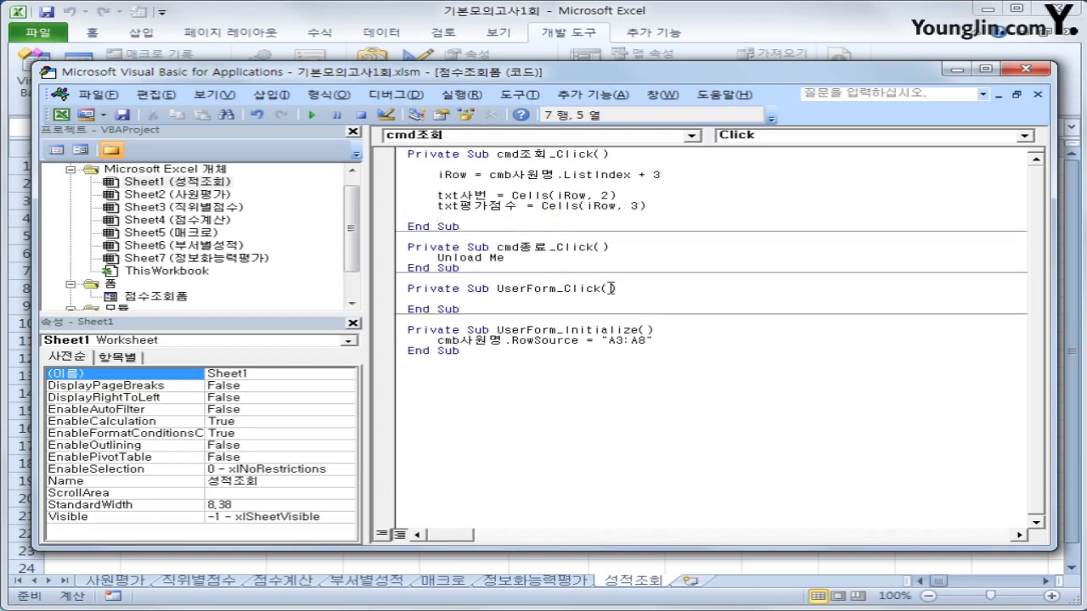
# Review the iRow statement in cmd조회_Click, examining the cmb사원명.ListIndex expression, the added offset and the iRow variable
pyautogui.press('Up')
pyautogui.press('Up')
pyautogui.press('Right')
pyautogui.press('Right')
pyautogui.press('Right')
pyautogui.press('Right')
pyautogui.press('Right')
pyautogui.press('Right')
pyautogui.press('Right')
pyautogui.press('Right')
pyautogui.press('Right')
pyautogui.hotkey('shift', 'Right')
pyautogui.hotkey('shift', 'Right')
pyautogui.hotkey('shift', 'Right')
pyautogui.hotkey('shift', 'Right')
pyautogui.hotkey('shift', 'Right')
pyautogui.hotkey('shift', 'Right')
pyautogui.hotkey('shift', 'Right')
pyautogui.hotkey('shift', 'Right')
pyautogui.hotkey('shift', 'Right')
pyautogui.hotkey('shift', 'Right')
pyautogui.hotkey('shift', 'Right')
pyautogui.hotkey('shift', 'Right')
pyautogui.hotkey('shift', 'Right')
pyautogui.hotkey('shift', 'Right')
pyautogui.hotkey('shift', 'Right')
pyautogui.hotkey('shift', 'Right')
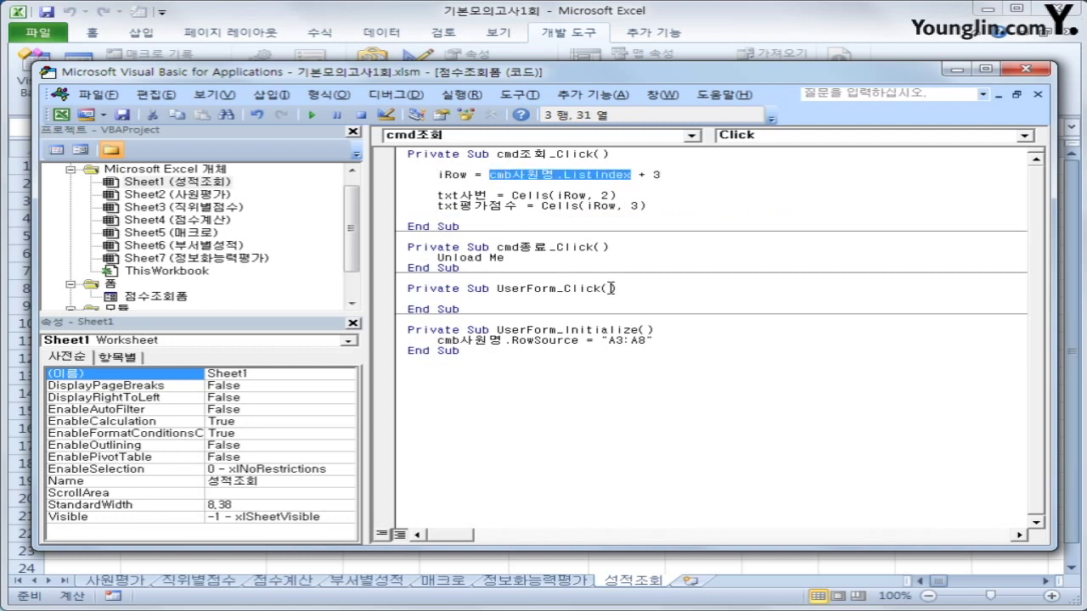
pyautogui.press('Right')
pyautogui.press('Right')
pyautogui.press('Right')
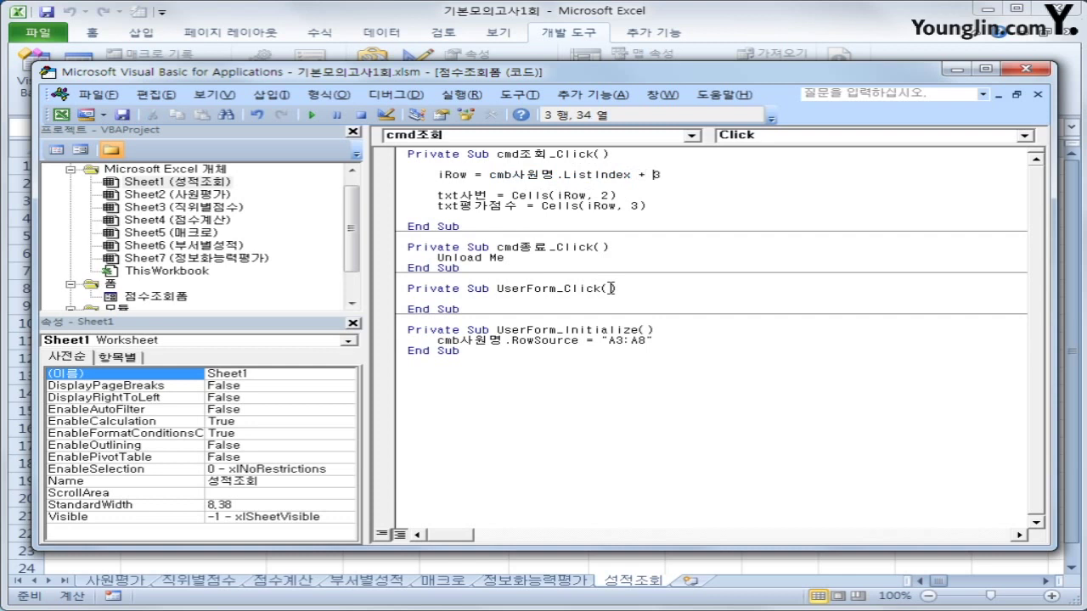
pyautogui.press('Left')
pyautogui.moveTo(468, 176); pyautogui.dragTo(441, 180)
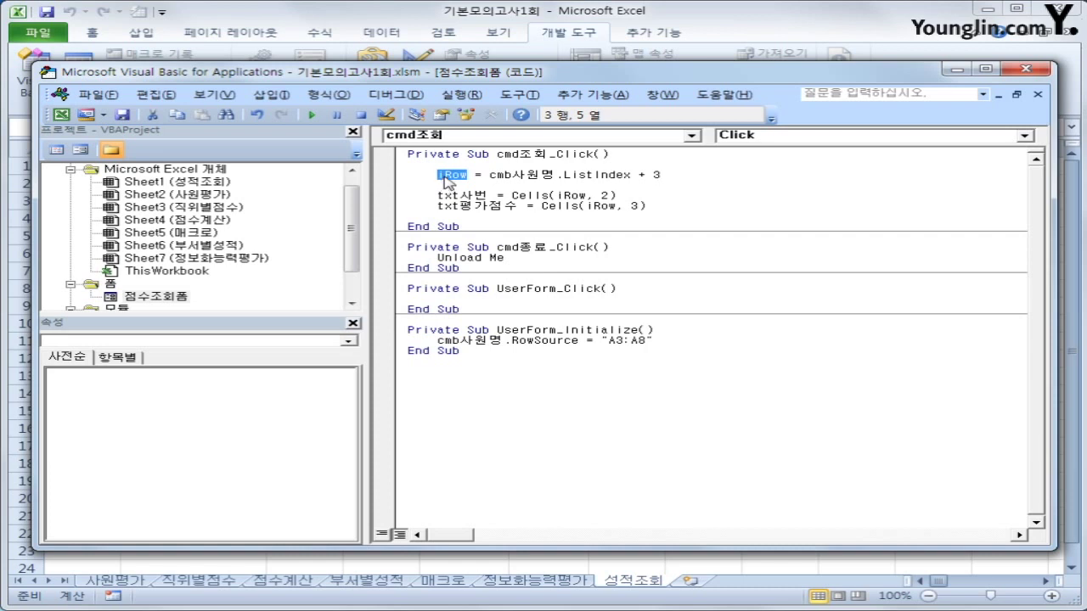
# Open the 점수조회폼 design and check the name properties of the 사번 and 평균점수 text boxes
pyautogui.doubleClick(174, 299)
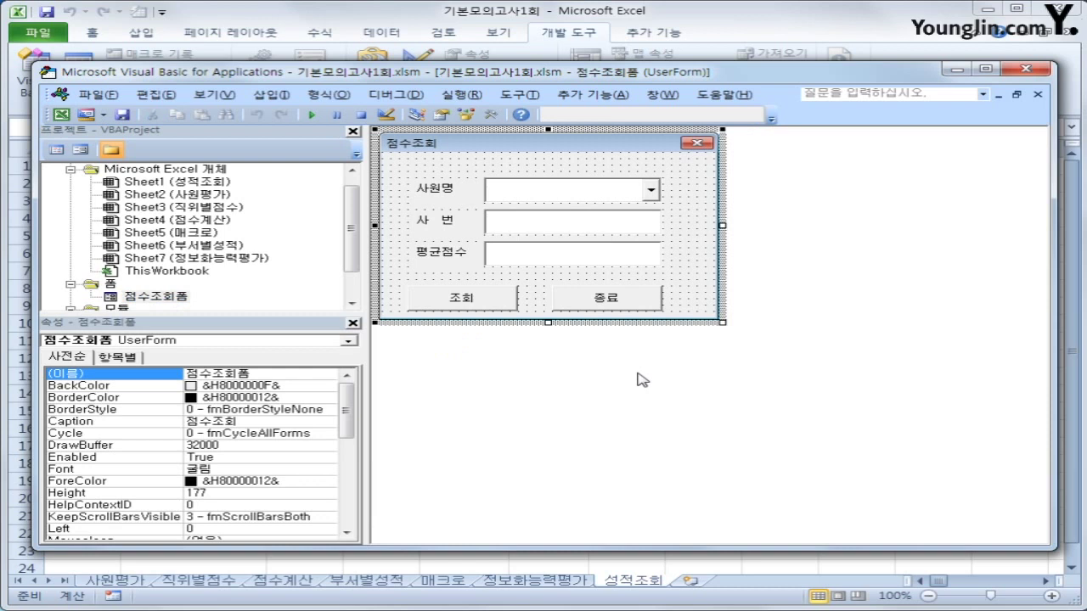
pyautogui.click(573, 224)
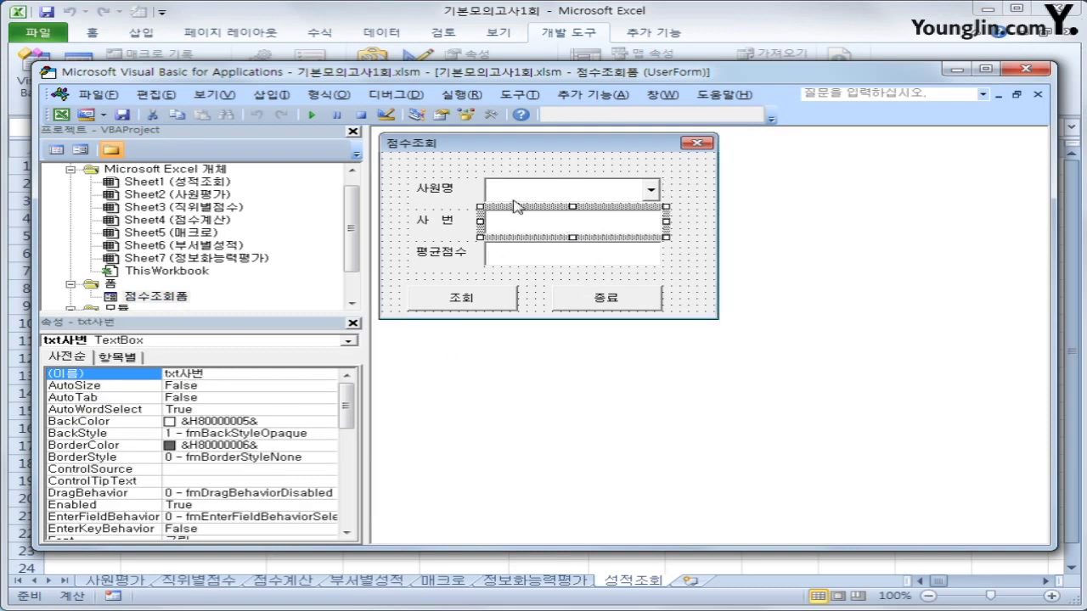
pyautogui.click(212, 377)
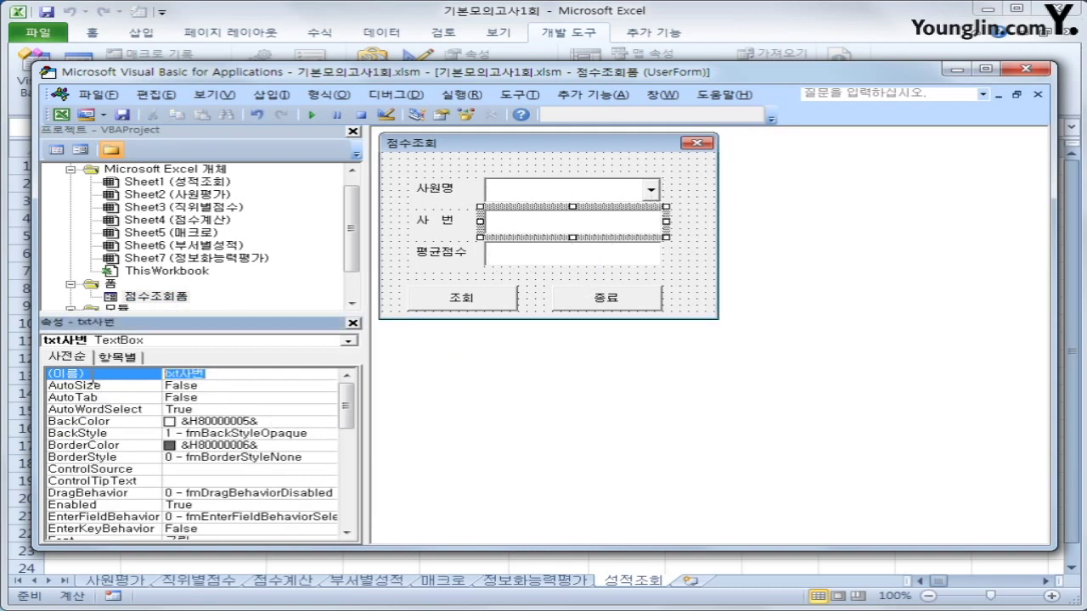
pyautogui.click(571, 255)
pyautogui.doubleClick(234, 373)
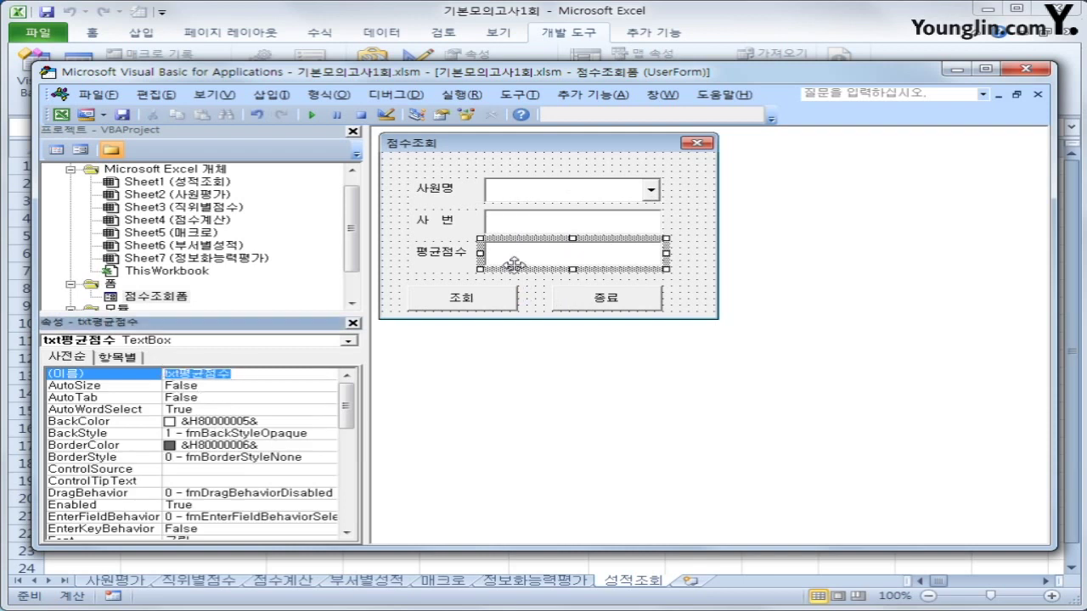
# Return to the form's code and examine the txt사번 assignment and its Cells reference in cmd조회_Click
pyautogui.click(145, 297)
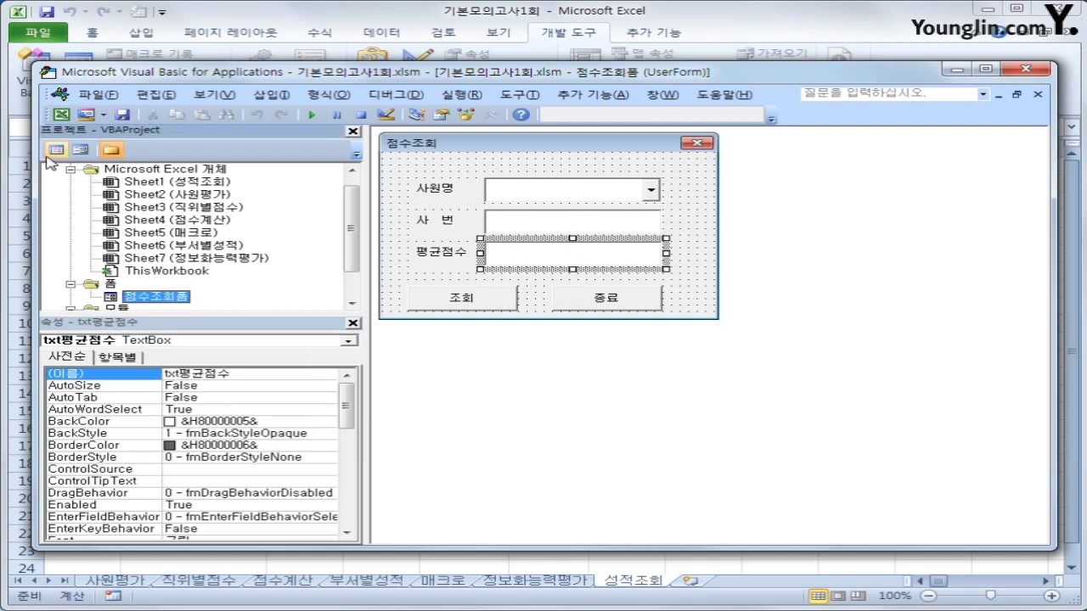
pyautogui.click(56, 150)
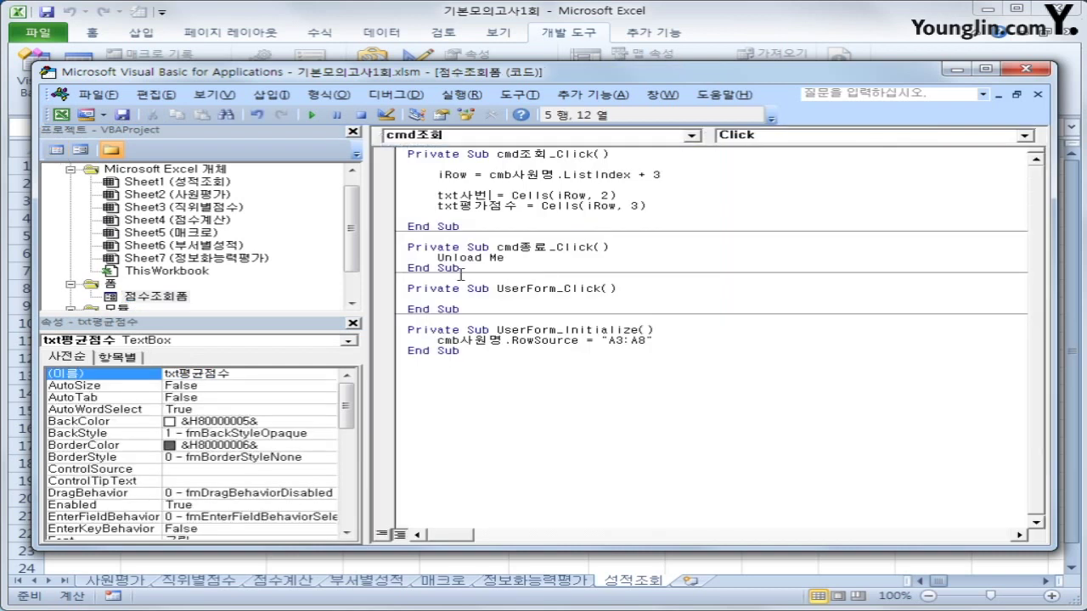
pyautogui.doubleClick(463, 196)
pyautogui.moveTo(510, 195); pyautogui.dragTo(552, 195)
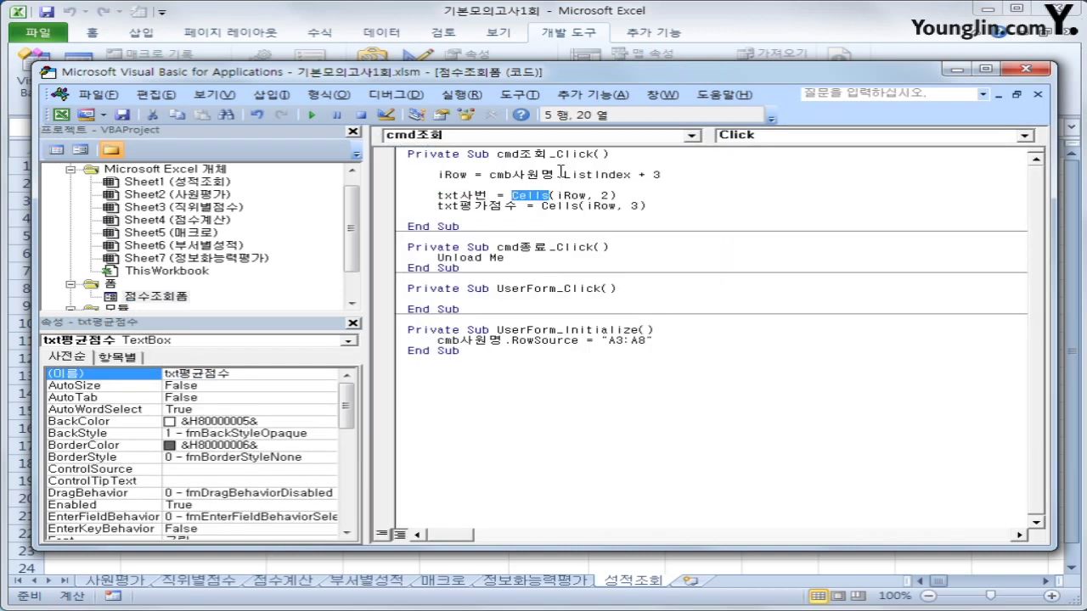
# Examine the txt사번 and txt평가점수 assignments in cmd조회_Click, including the row and column arguments of their Cells references
pyautogui.click(557, 196)
pyautogui.click(611, 196)
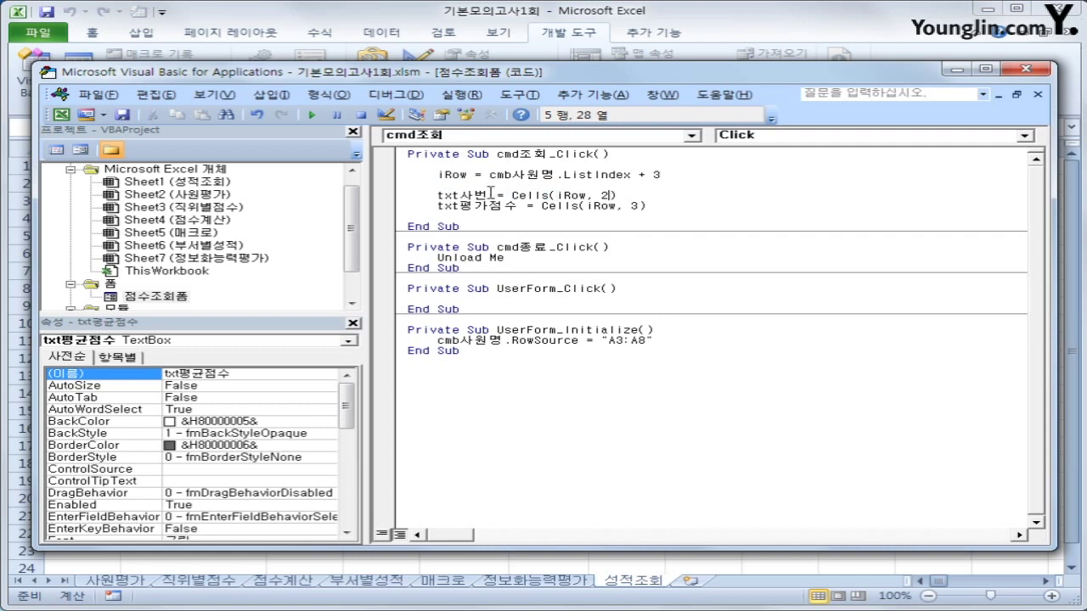
pyautogui.moveTo(494, 196); pyautogui.dragTo(438, 196)
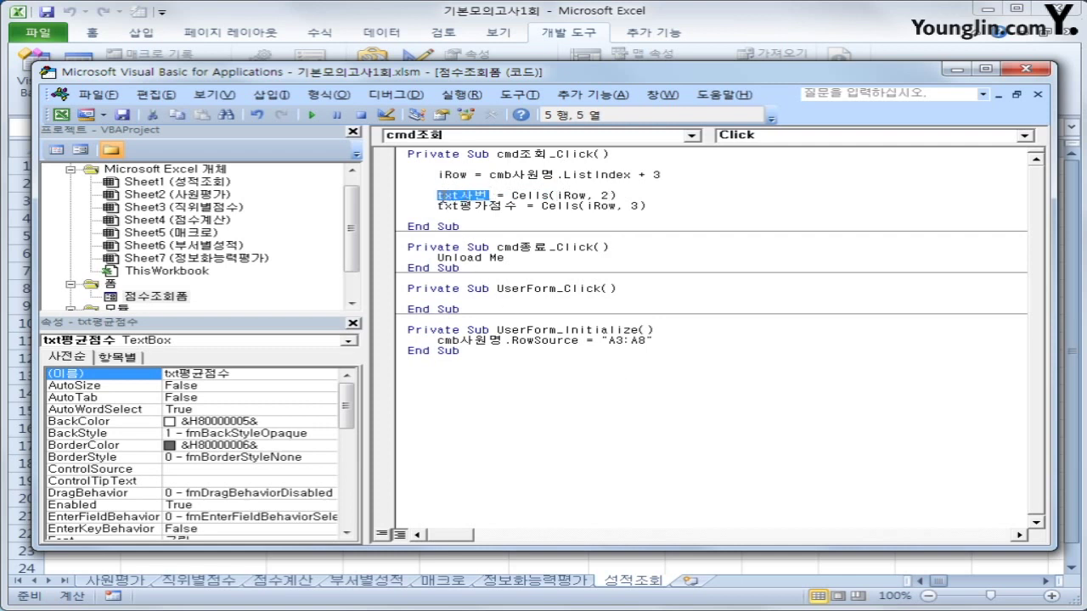
pyautogui.click(586, 206)
pyautogui.moveTo(586, 206); pyautogui.dragTo(615, 206)
pyautogui.doubleClick(632, 206)
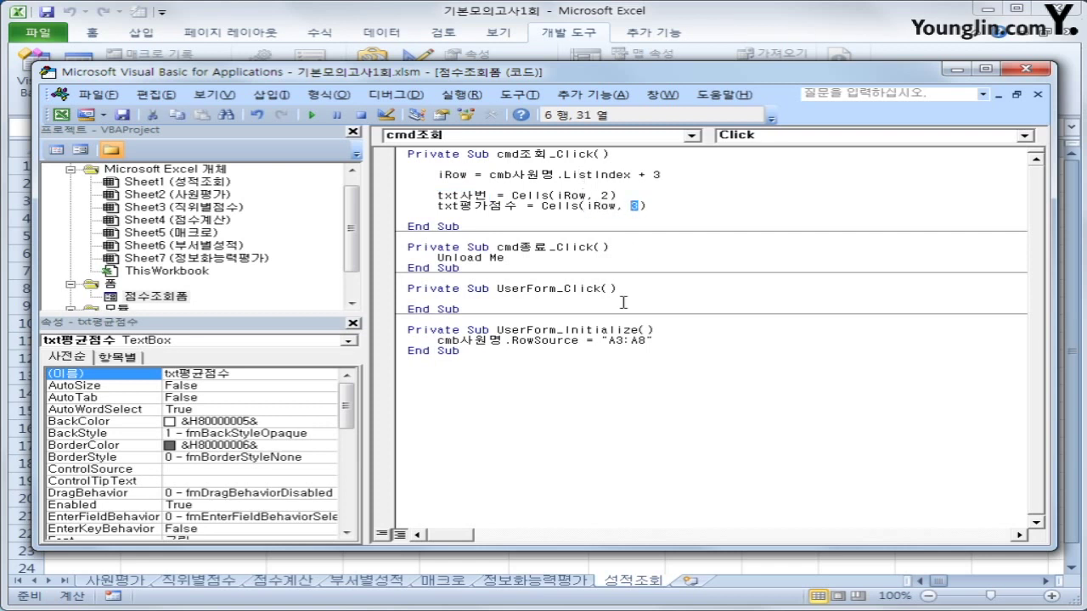
pyautogui.moveTo(506, 206); pyautogui.dragTo(435, 210)
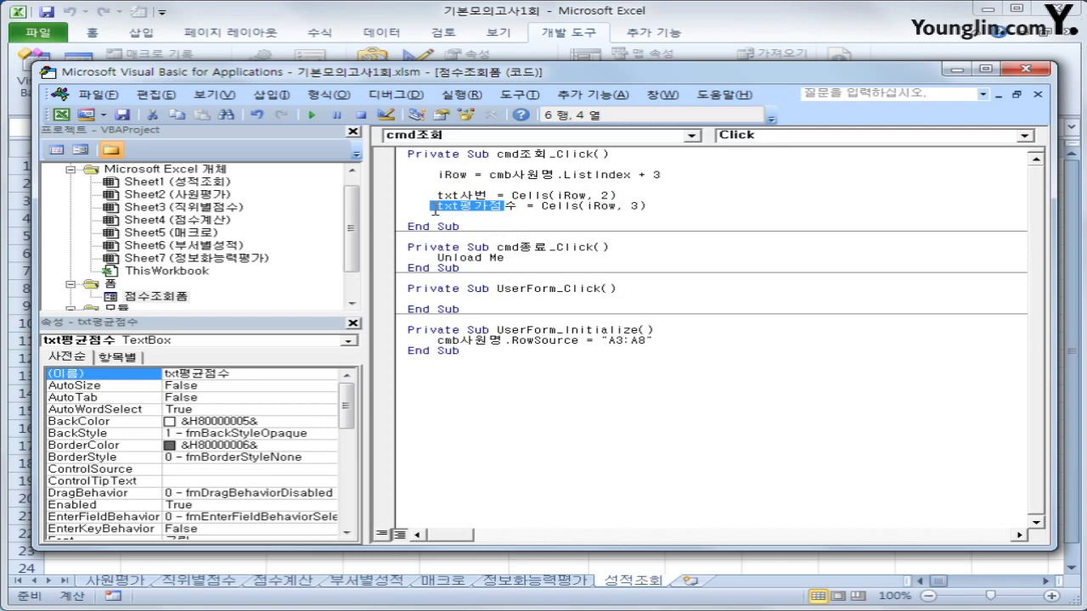
# Below the txt평가점수 assignment in cmd조회_Click, leave a blank line and start the block If txt평가점수 >= 85 Then
pyautogui.click(498, 220)
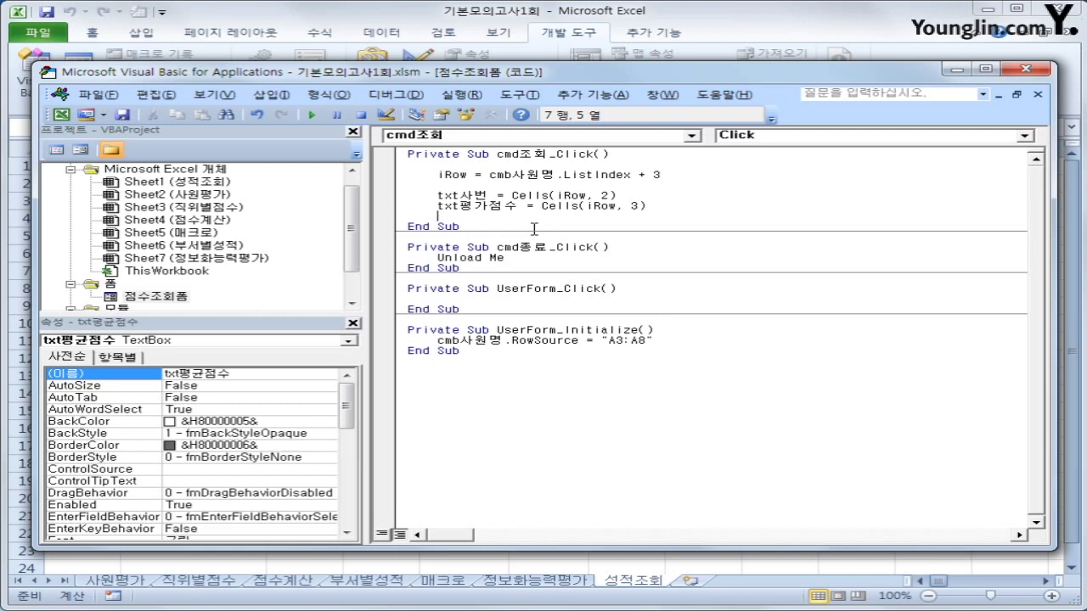
pyautogui.press('Return')
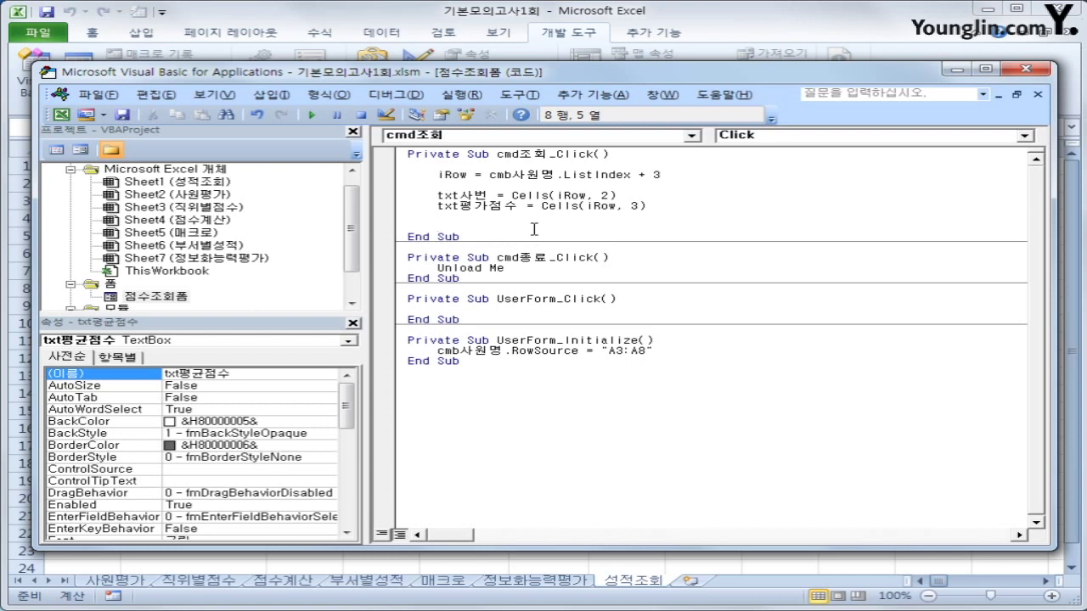
pyautogui.write('if txt')
pyautogui.write('평가지')
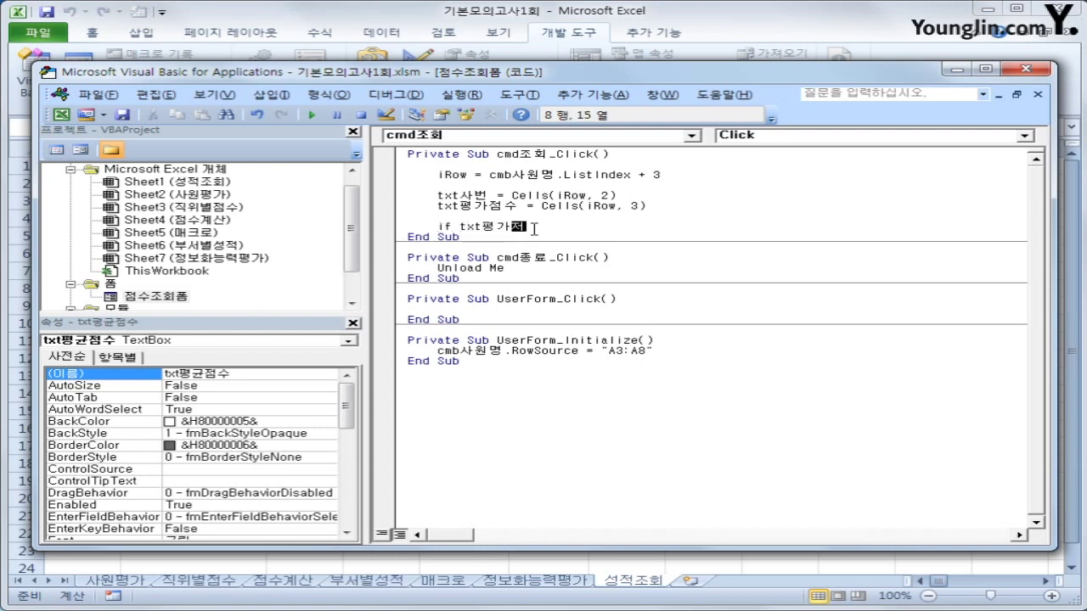
pyautogui.write('수 >=85 t')
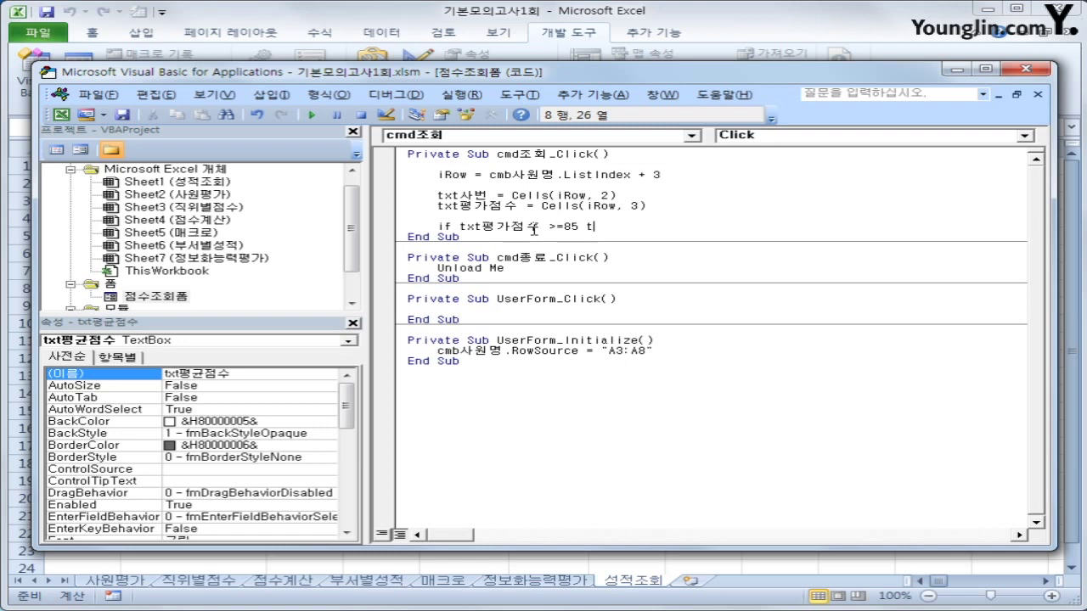
pyautogui.write('hen')
pyautogui.press('Return')
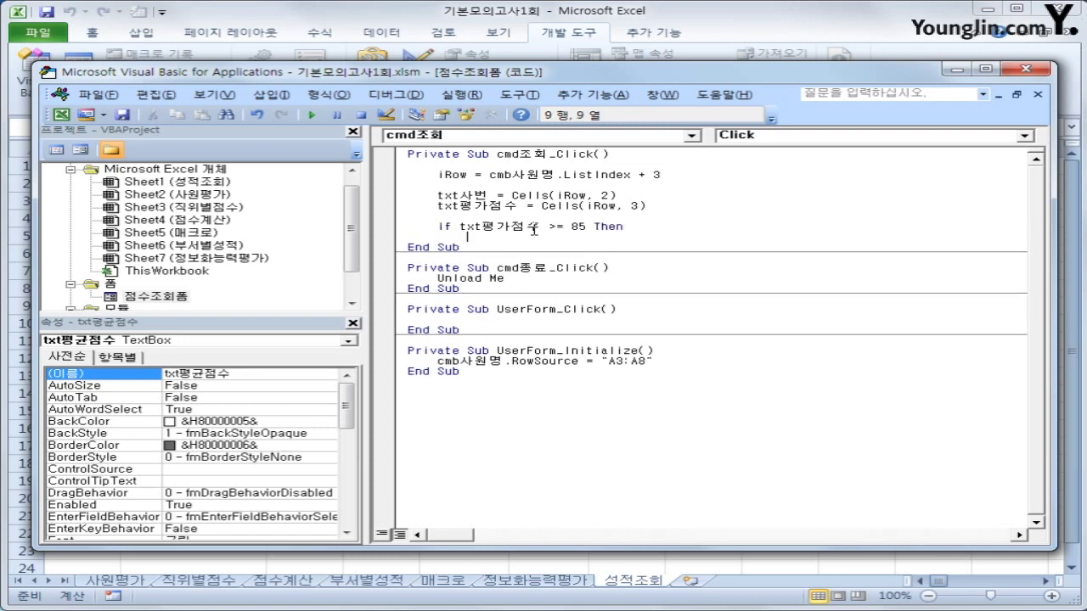
# Inside the If block, add the indented statement MsgBox cmb사원명 & "은 우수사원입니다"
pyautogui.write('msgbox "')
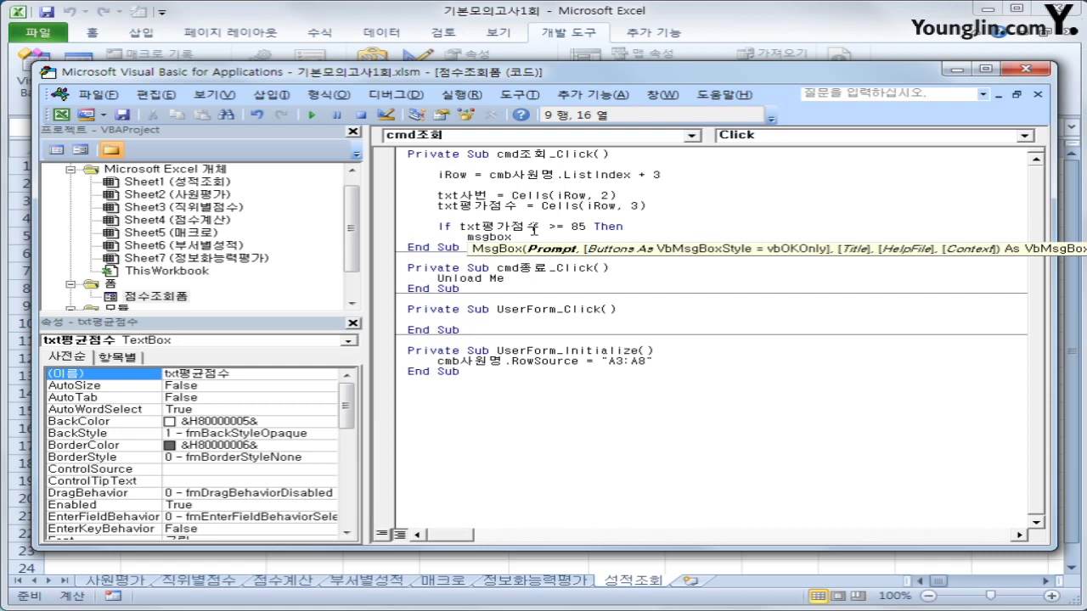
pyautogui.write('cmb사원')
pyautogui.write('명 & ')
pyautogui.write('"으')
pyautogui.write(' 우')
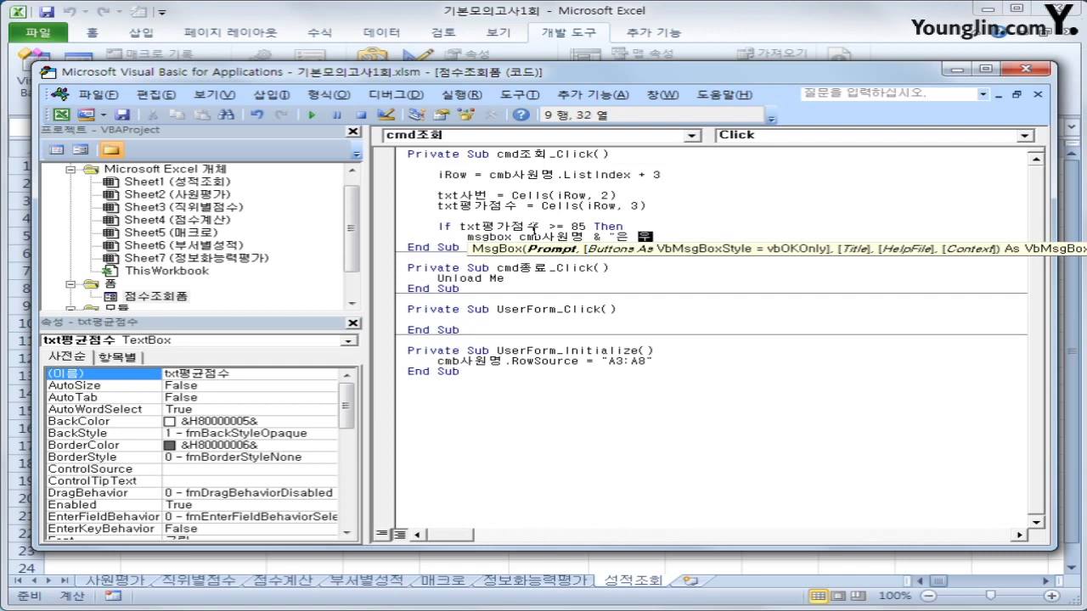
pyautogui.write('수하원입니다')
pyautogui.press('BackSpace')
pyautogui.press('BackSpace')
pyautogui.press('BackSpace')
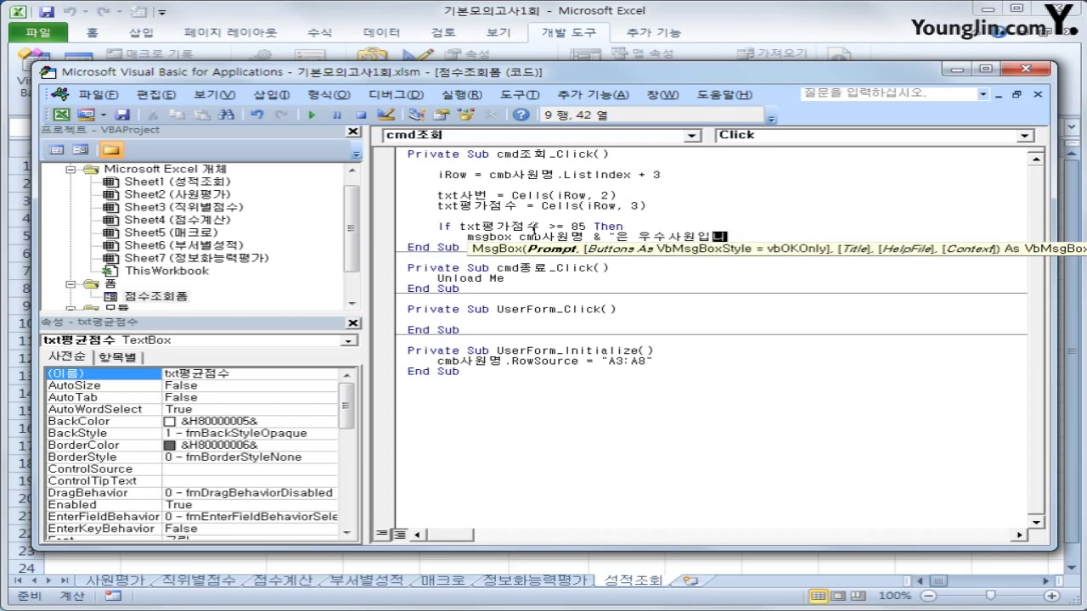
pyautogui.write('니다"')
pyautogui.press('Return')
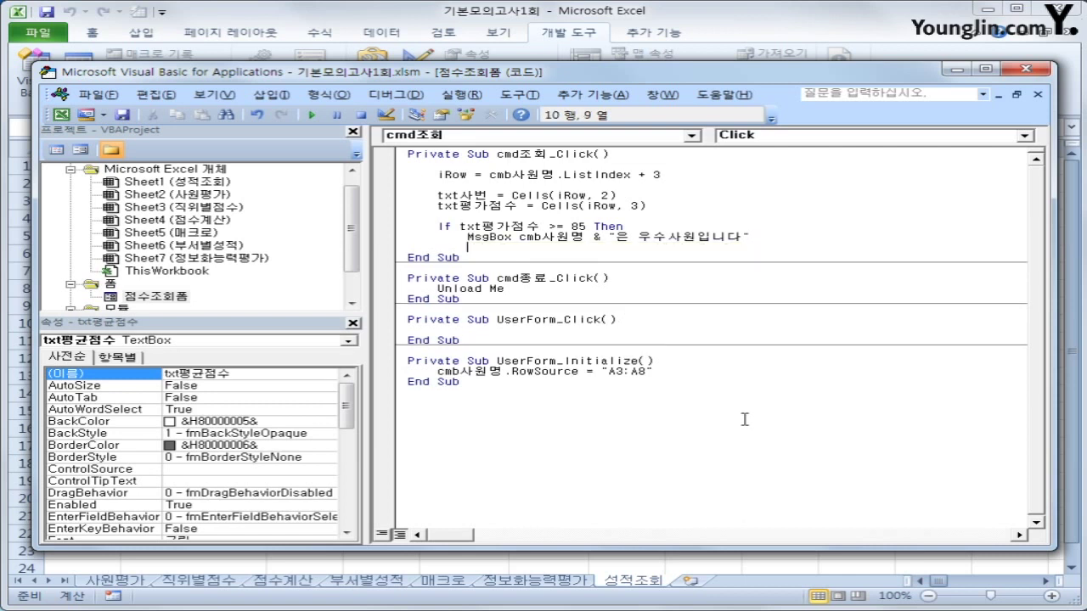
# Close the conditional block with End If, aligned with its If line
pyautogui.press('BackSpace')
pyautogui.write('end if')
pyautogui.press('Return')
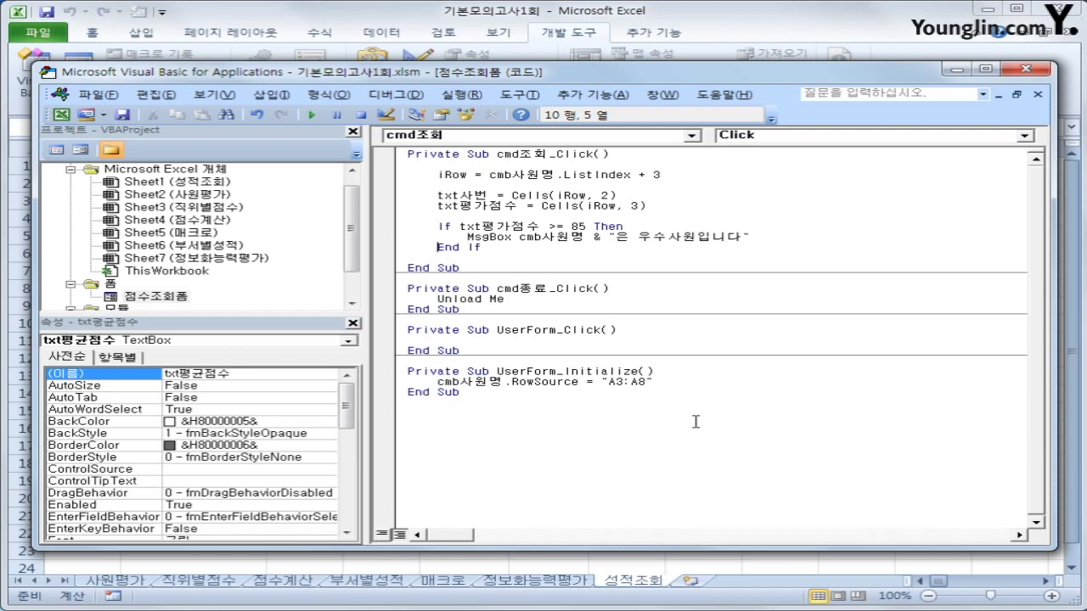
# Return to the 성적조회 sheet and test the 점수조회 form by looking up the first listed employee, then exit the form
pyautogui.click(1043, 69)
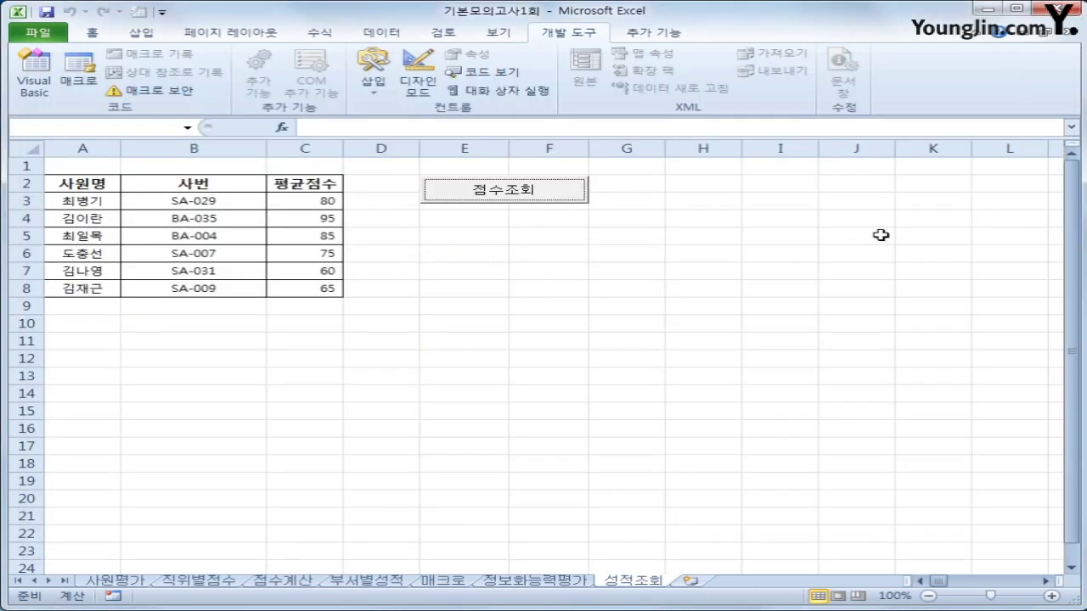
pyautogui.click(832, 311)
pyautogui.click(451, 191)
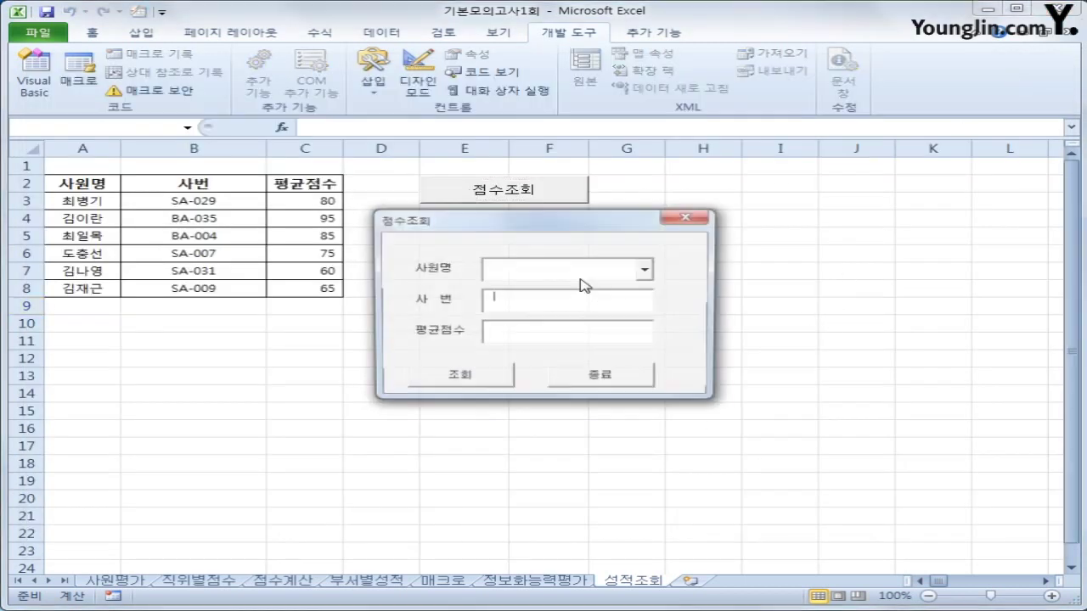
pyautogui.click(645, 270)
pyautogui.click(619, 288)
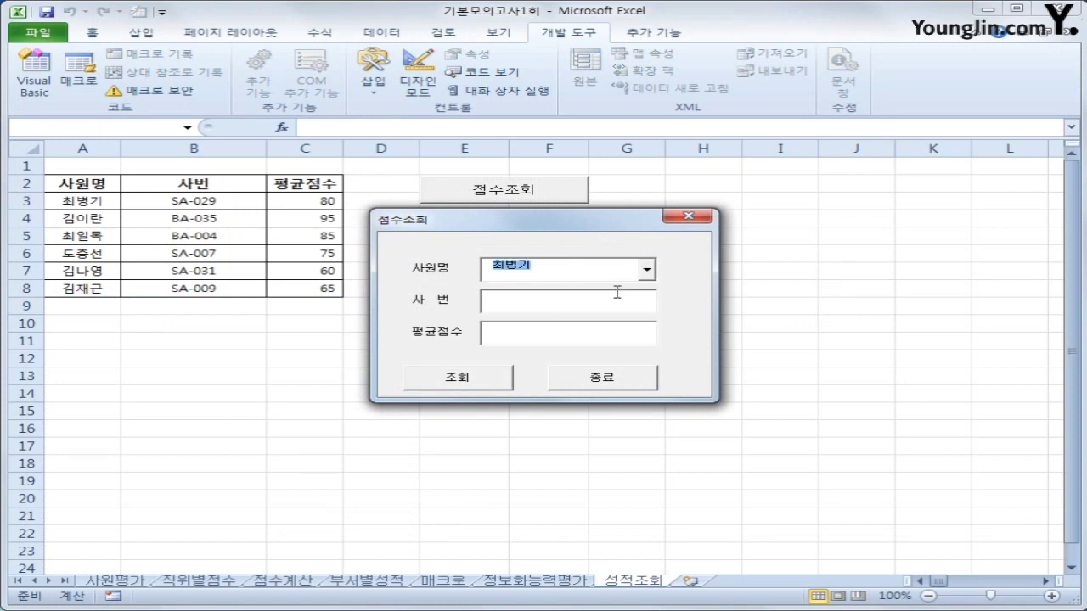
pyautogui.click(491, 389)
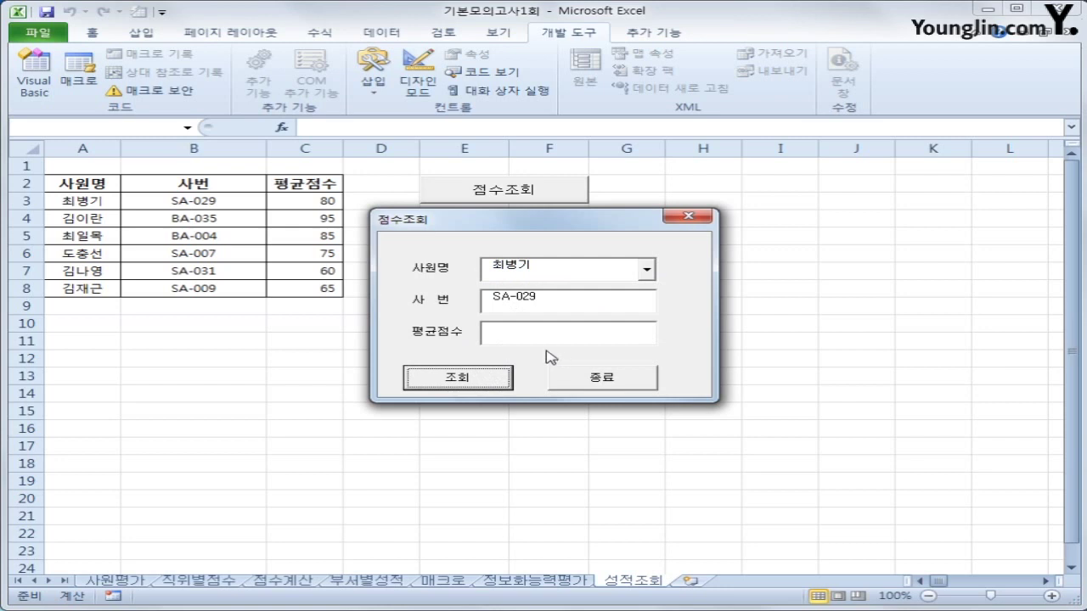
pyautogui.click(633, 388)
# Reopen the form's code and correct txt평가점수 to txt평균점수 in the Cells(iRow, 3) assignment
pyautogui.click(34, 74)
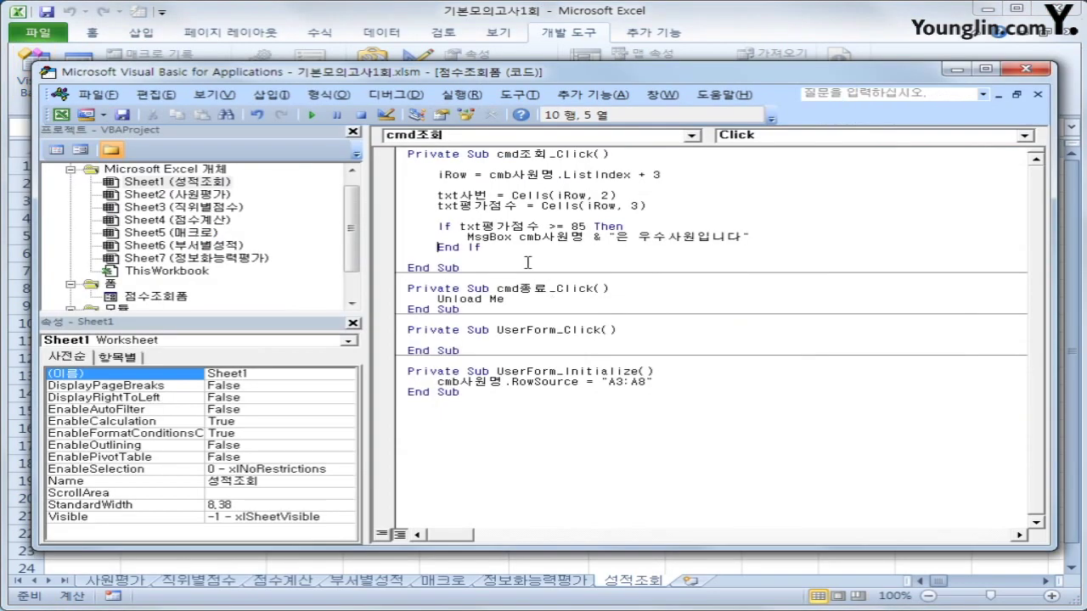
pyautogui.click(479, 208)
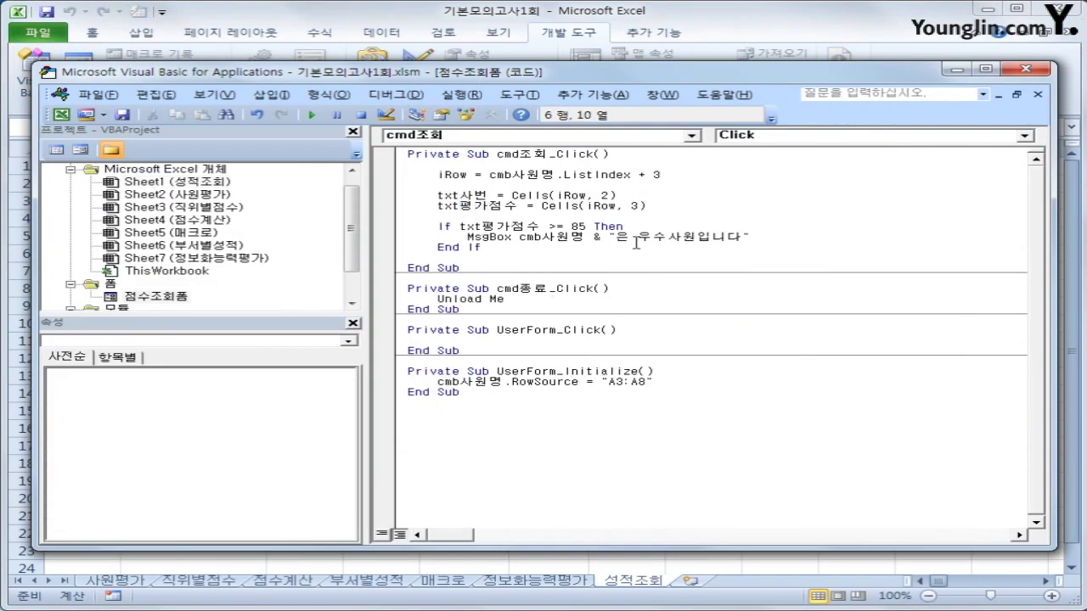
pyautogui.write('rb')
pyautogui.press('BackSpace')
pyautogui.press('BackSpace')
pyautogui.write('규')
pyautogui.write('s')
pyautogui.press('Delete')
# Correct the text box name in the If condition so it reads If txt평균점수 >= 85 Then
pyautogui.press('Down')
pyautogui.press('Down')
pyautogui.press('Right')
pyautogui.press('Right')
pyautogui.press('Right')
pyautogui.press('Right')
pyautogui.press('BackSpace')
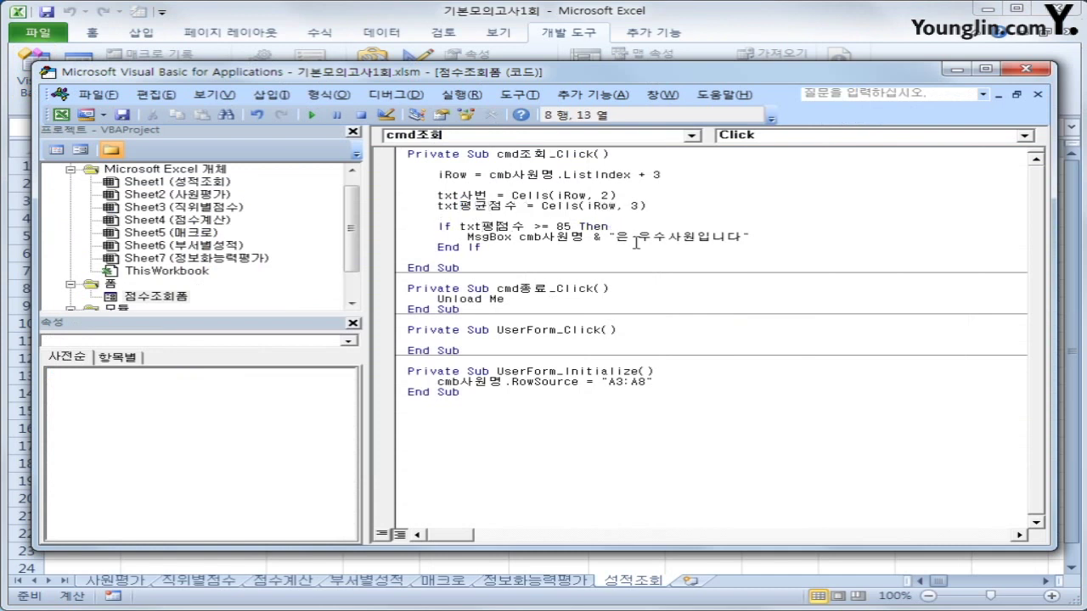
pyautogui.write('균')
pyautogui.press('Down')
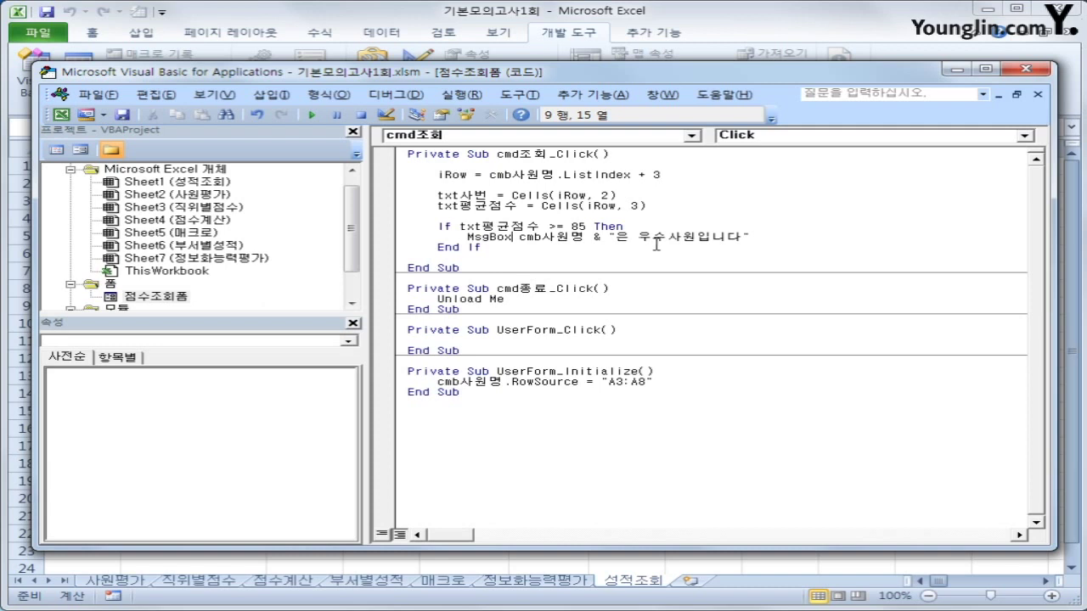
# Back on the 성적조회 sheet, open the 점수조회 form again and look up the first listed employee's 사번 and 평균점수
pyautogui.click(1026, 68)
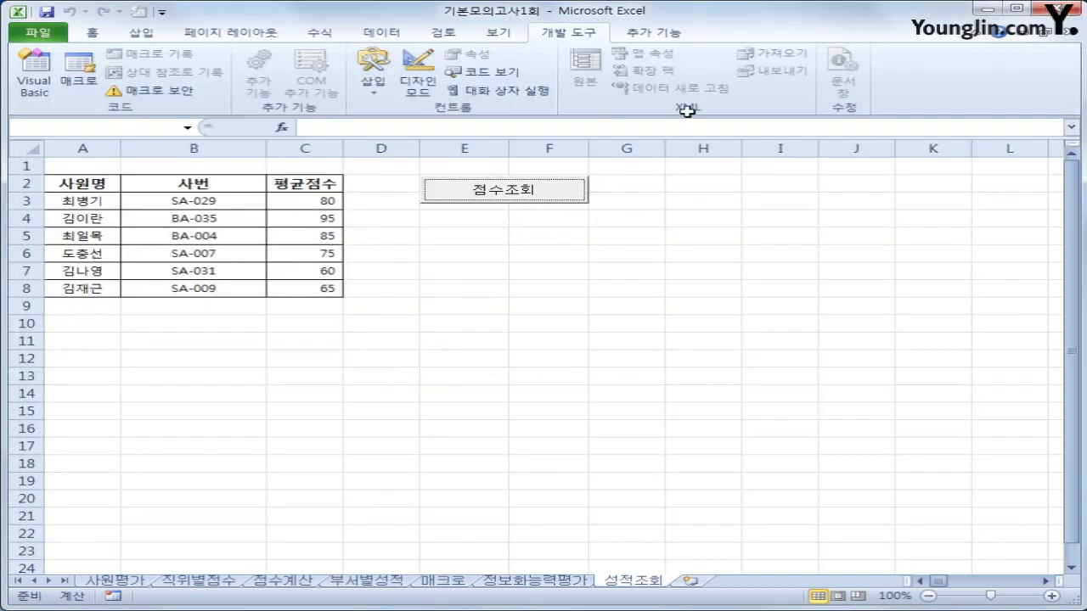
pyautogui.click(575, 197)
pyautogui.click(647, 270)
pyautogui.click(628, 289)
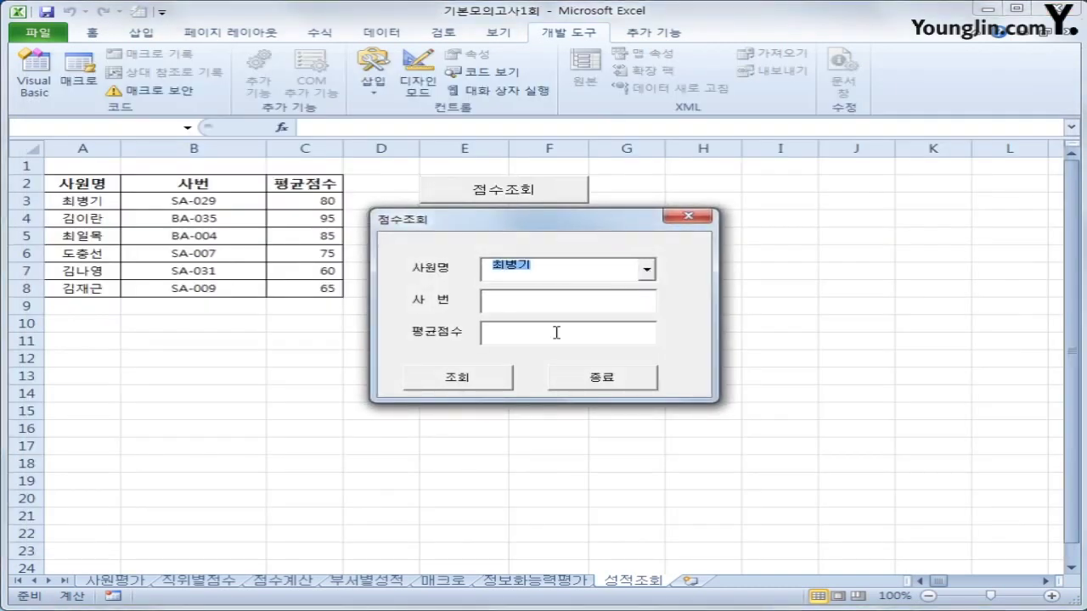
pyautogui.click(492, 383)
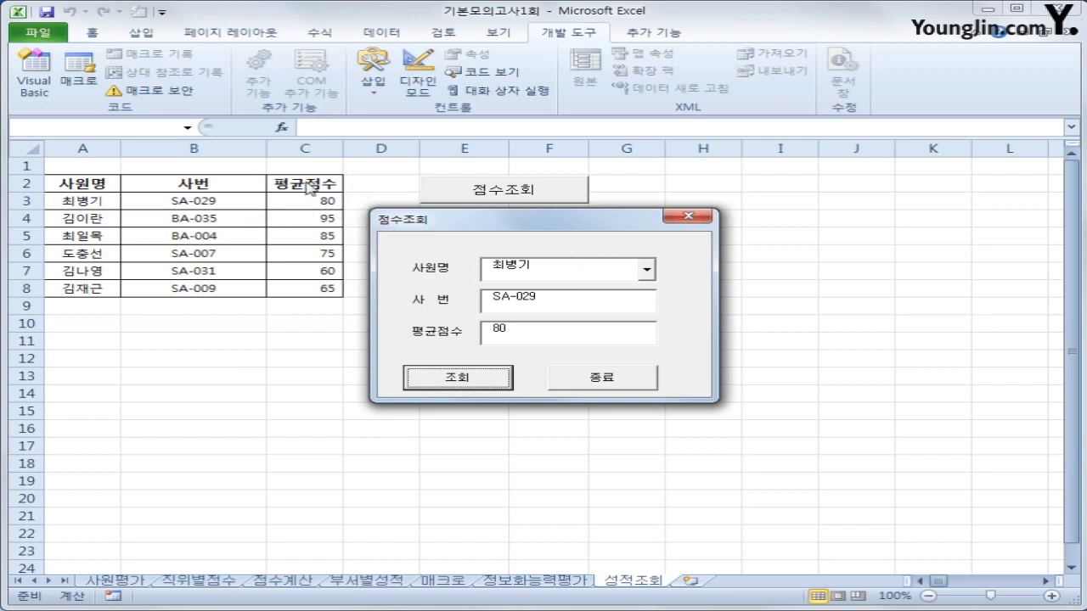
# Look up the second listed employee, move the message box aside to read it, dismiss it and exit the form
pyautogui.click(651, 272)
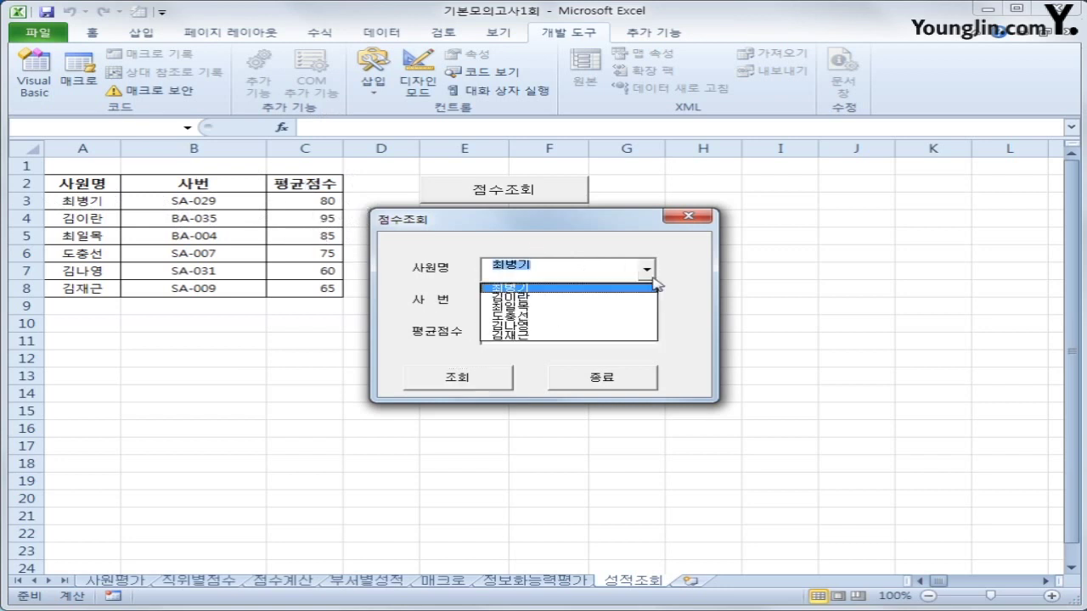
pyautogui.click(632, 297)
pyautogui.click(481, 379)
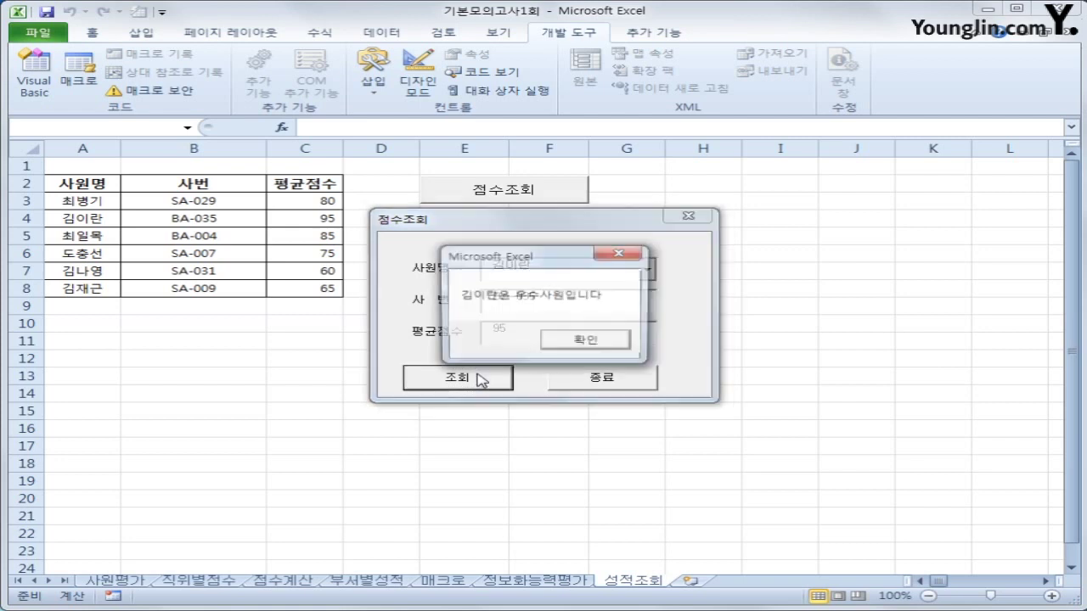
pyautogui.moveTo(526, 255); pyautogui.dragTo(797, 247)
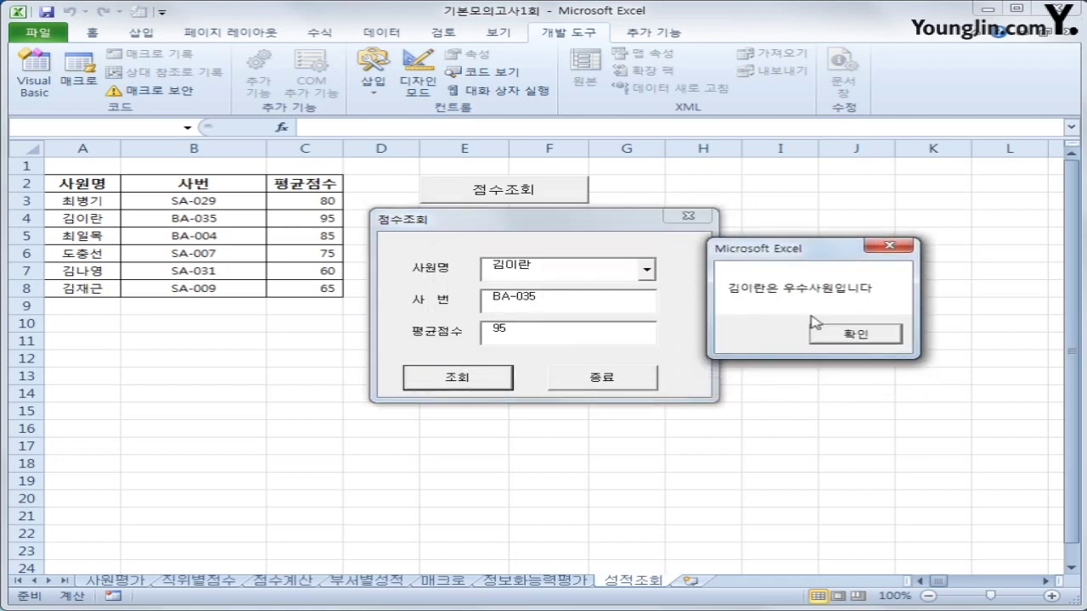
pyautogui.click(865, 343)
pyautogui.click(650, 382)
pyautogui.click(746, 389)
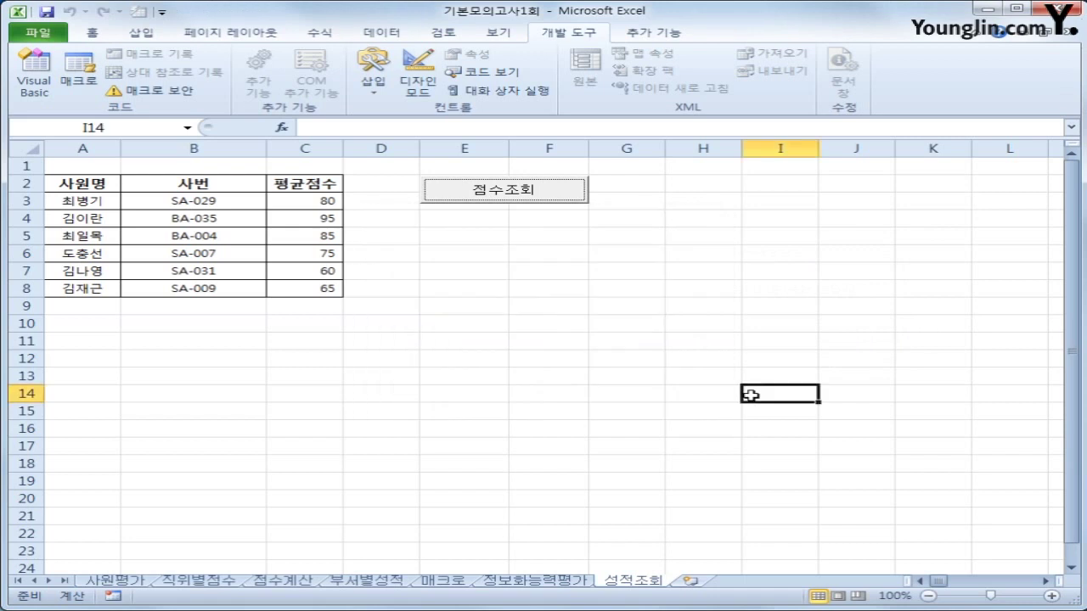